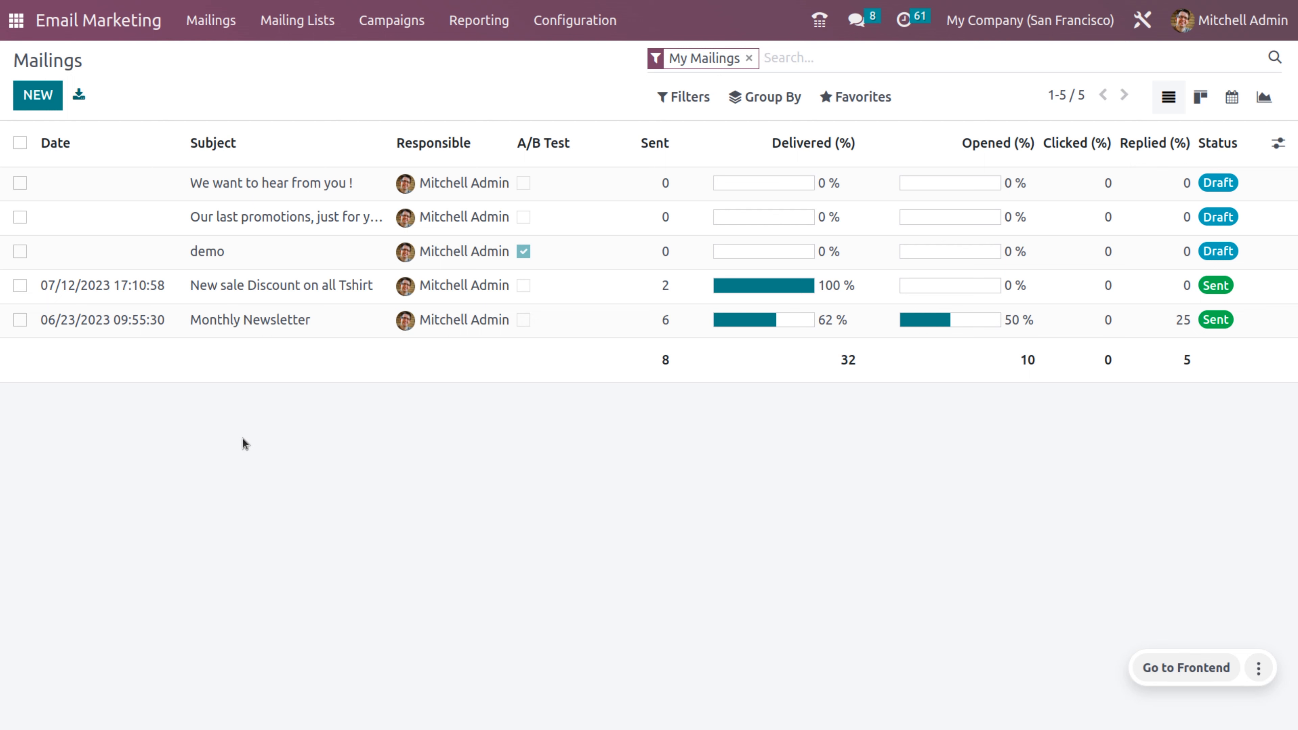
click(1278, 144)
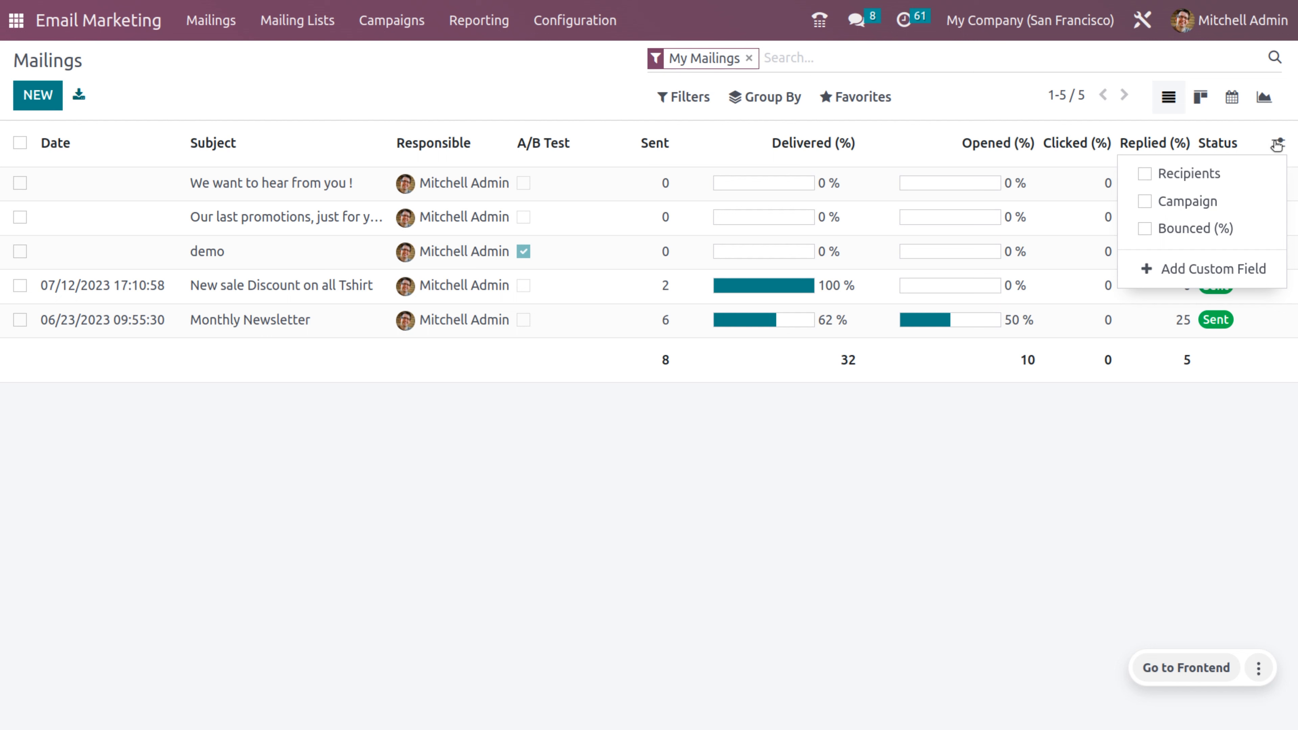
click(715, 456)
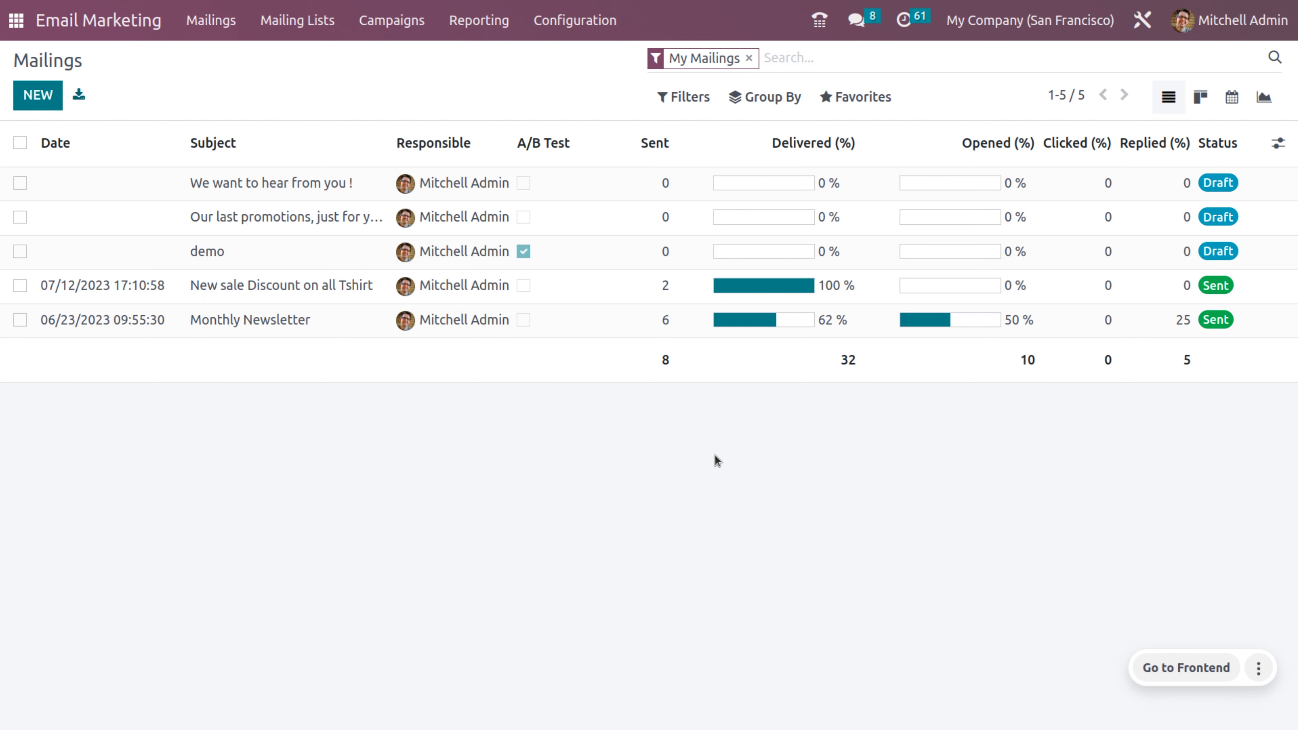
click(1202, 96)
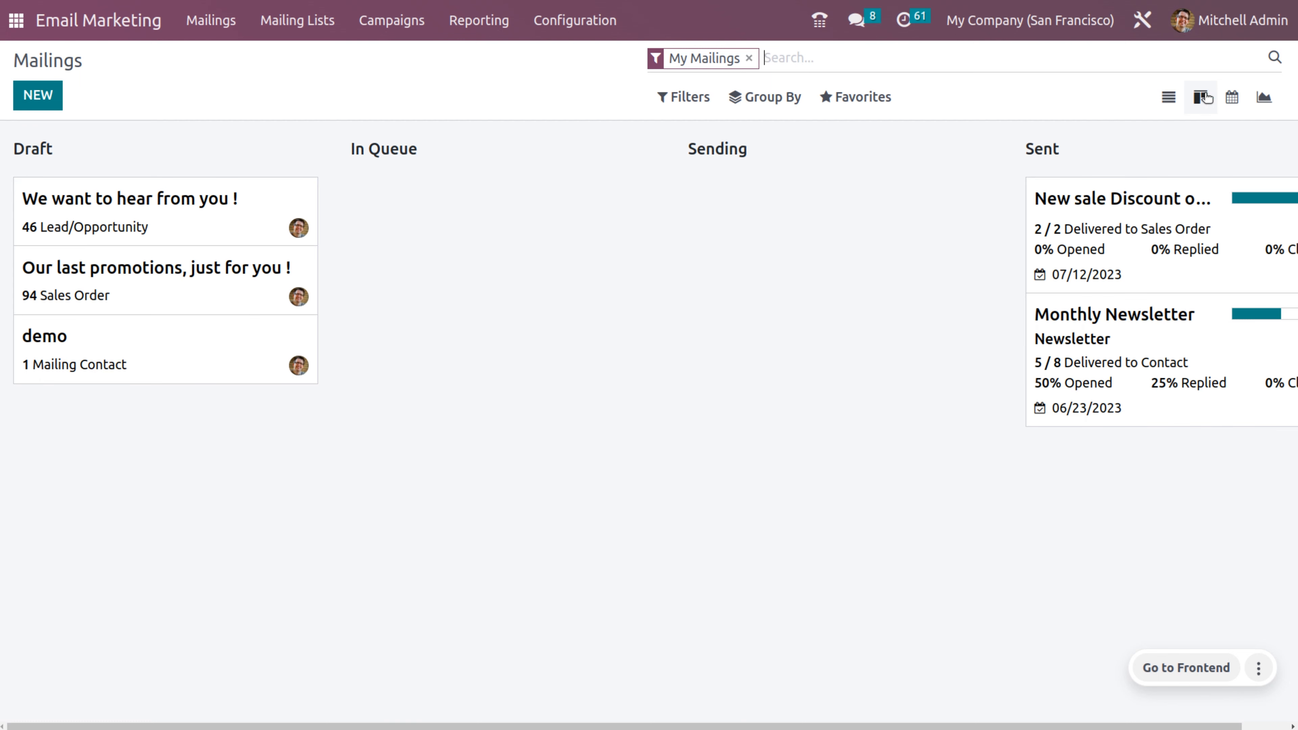
click(1231, 99)
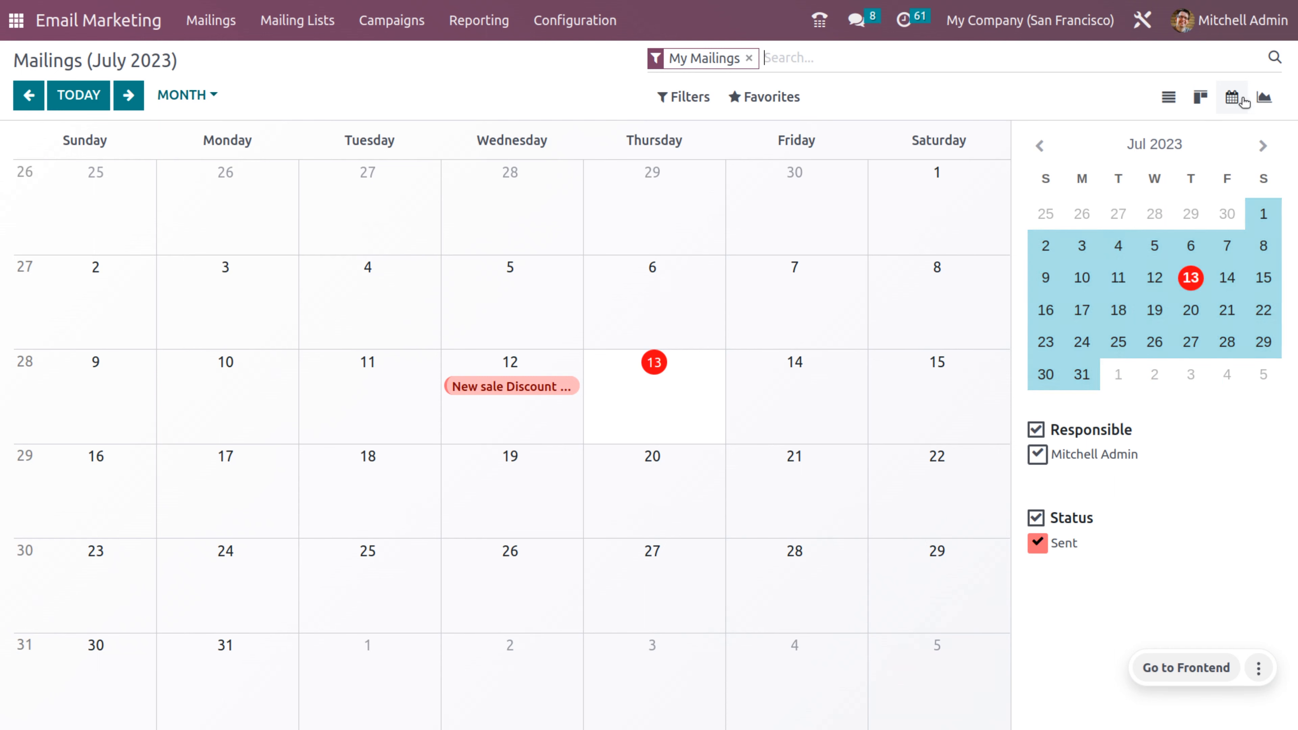
click(1267, 101)
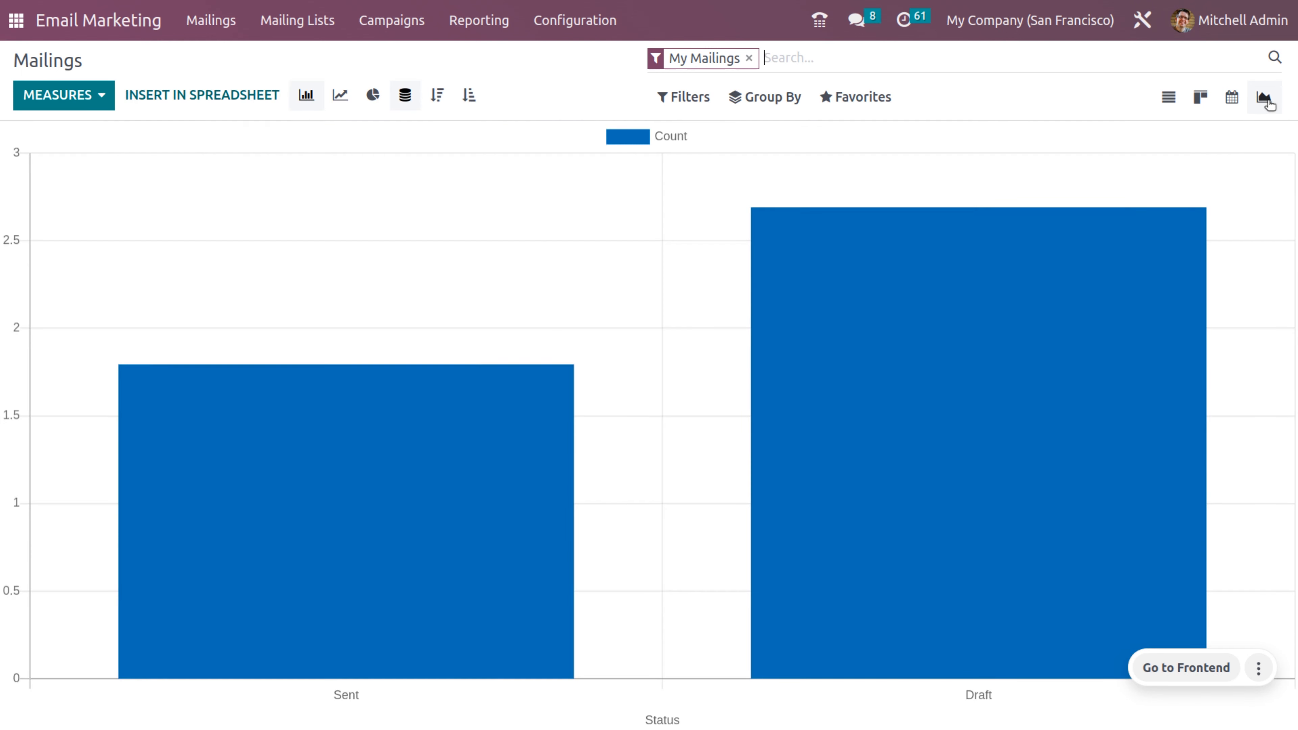
click(1168, 102)
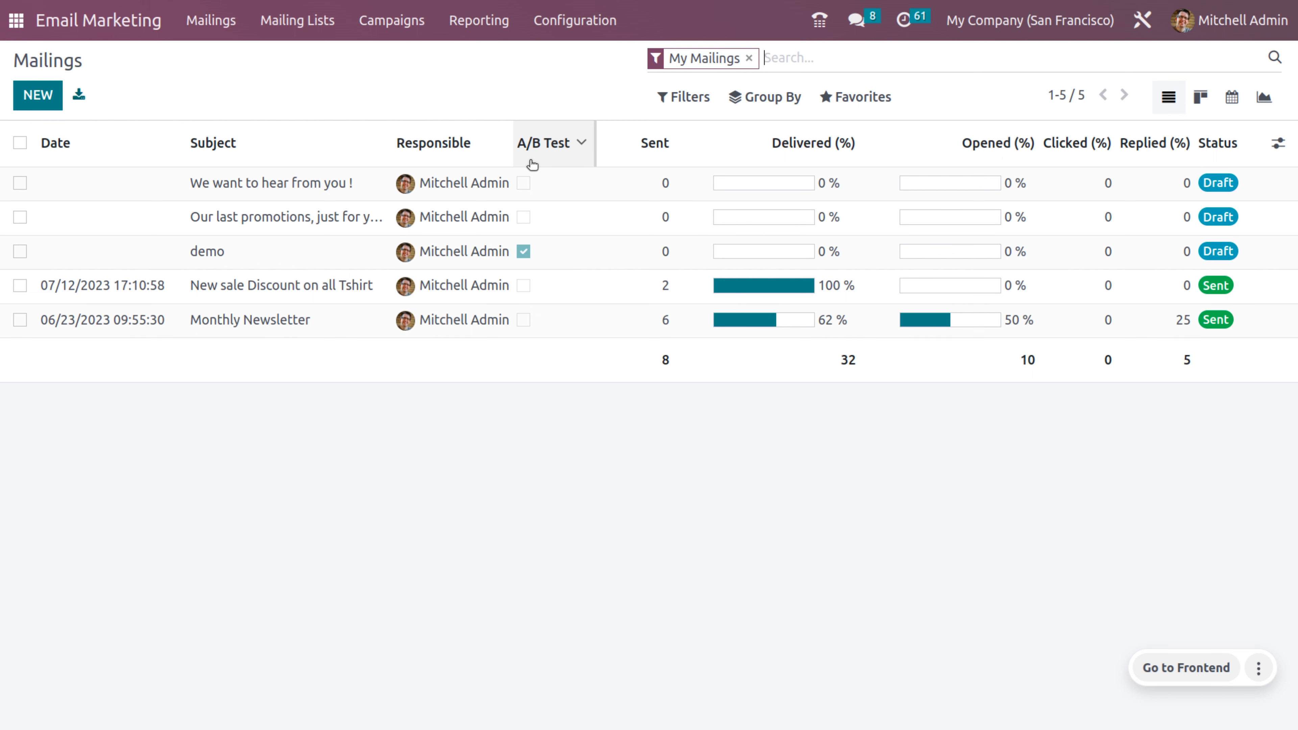
Step: Start a new mailing with the subject 'NEW TSHIRT SALE'
click(45, 102)
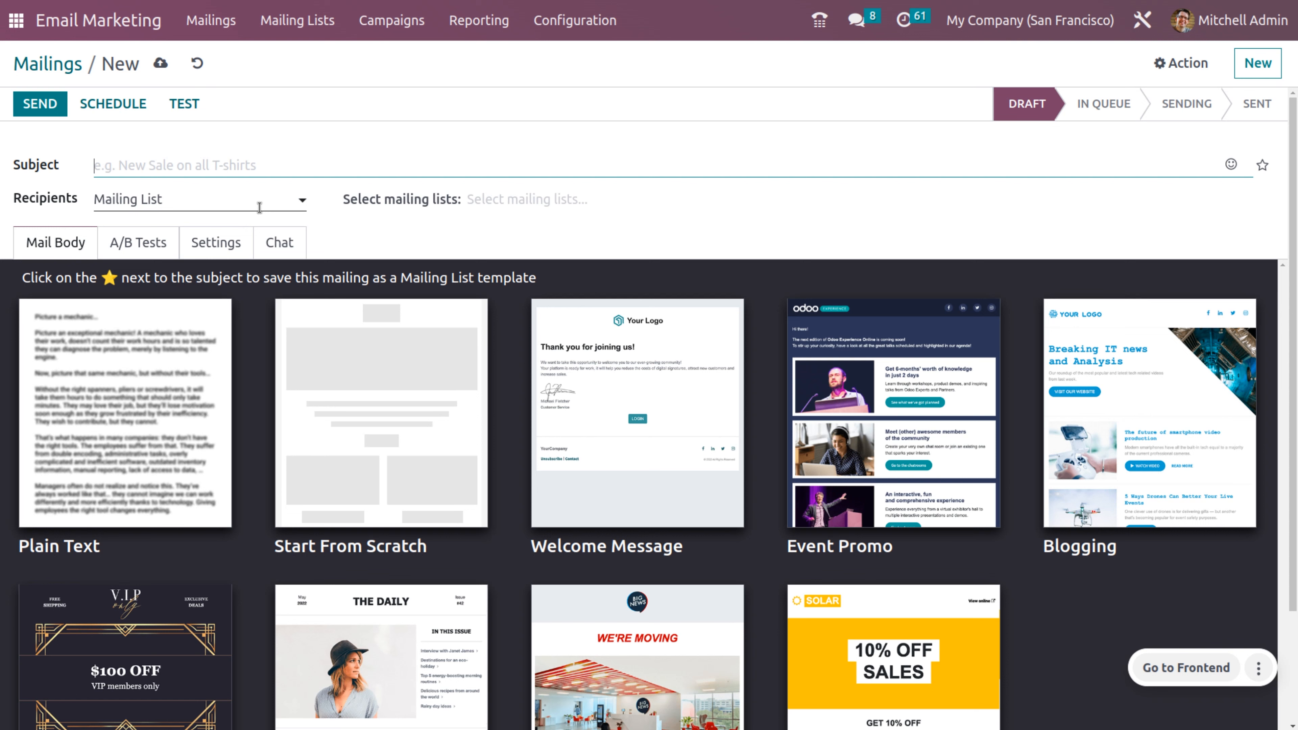
text(NEW TSHIRT S)
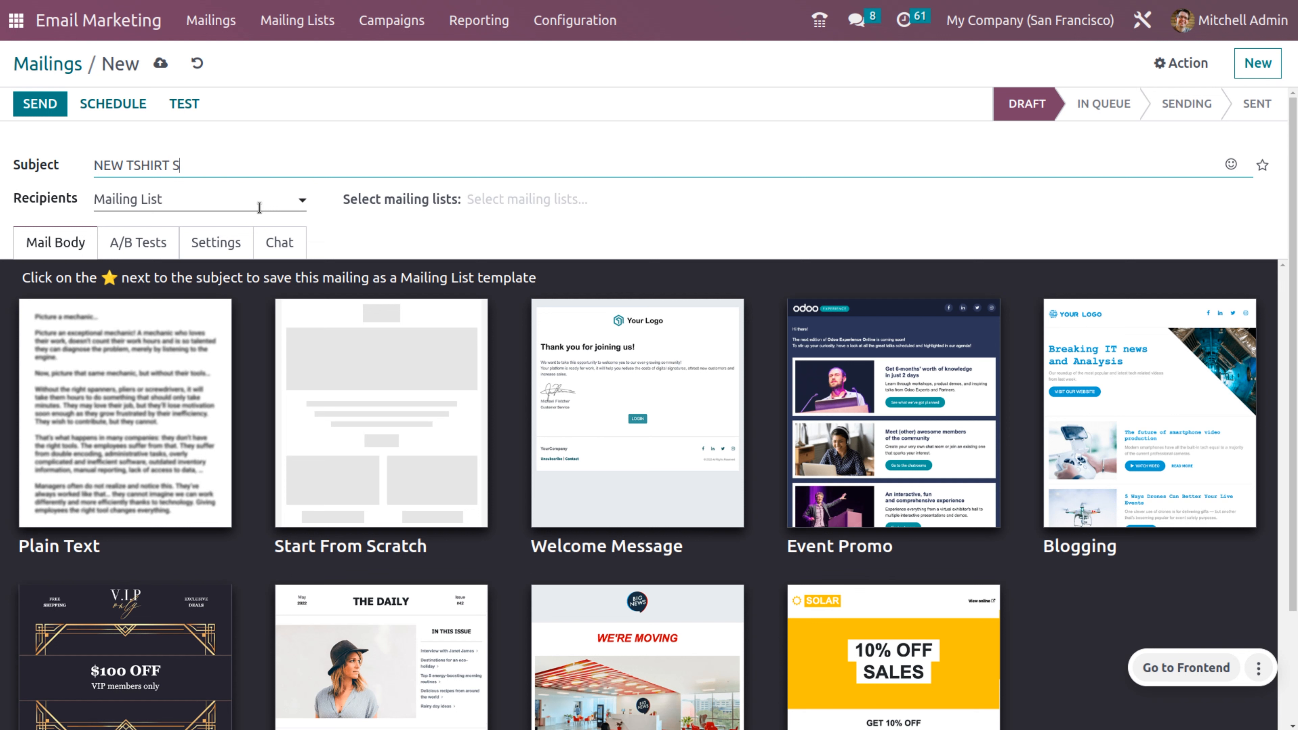
text(ALES)
key(BackSpace)
Step: Keep Mailing List as the recipient type and target the Newsletter list of 7 contacts
click(259, 189)
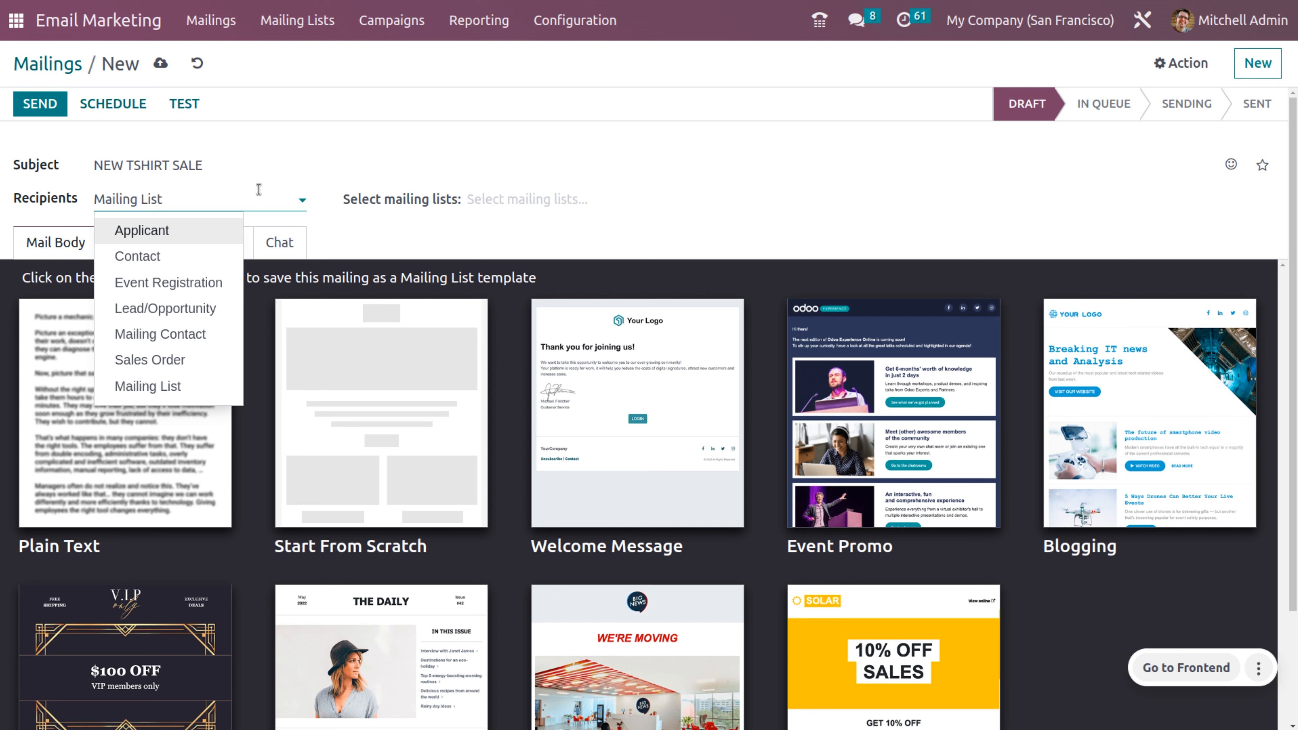
click(259, 190)
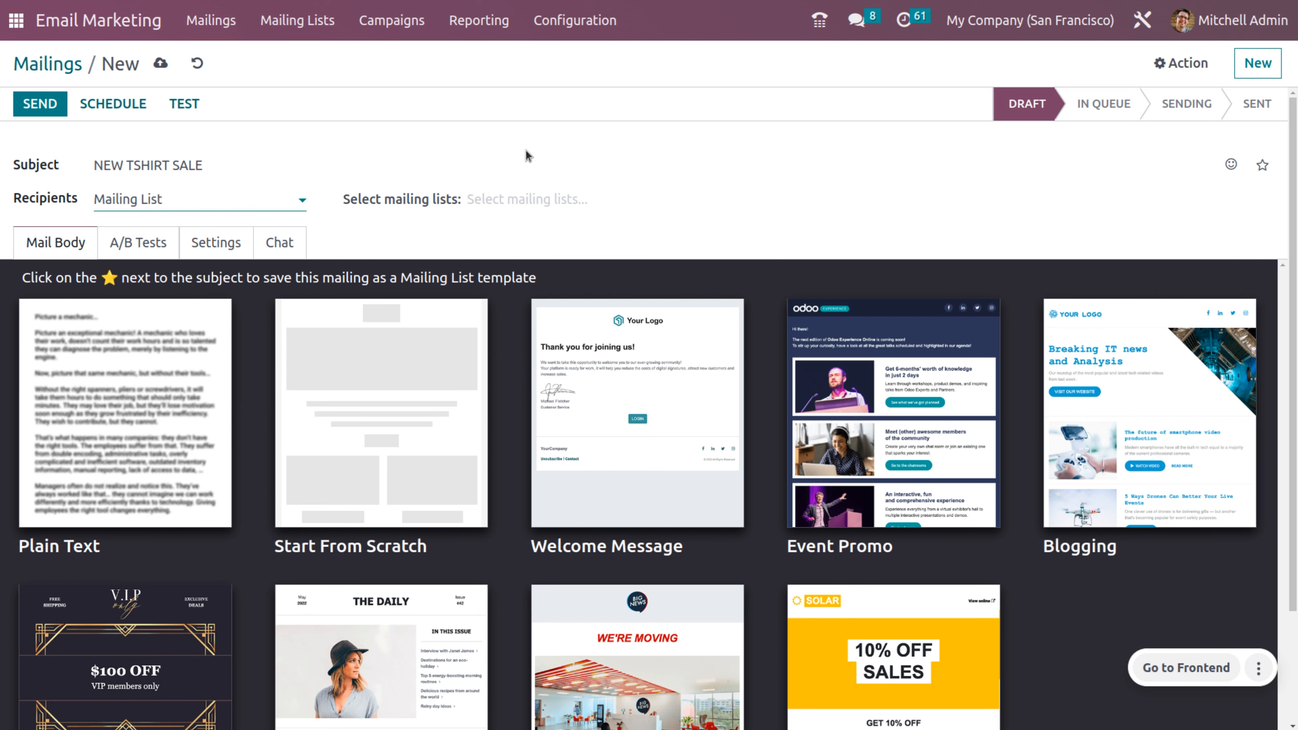
click(534, 200)
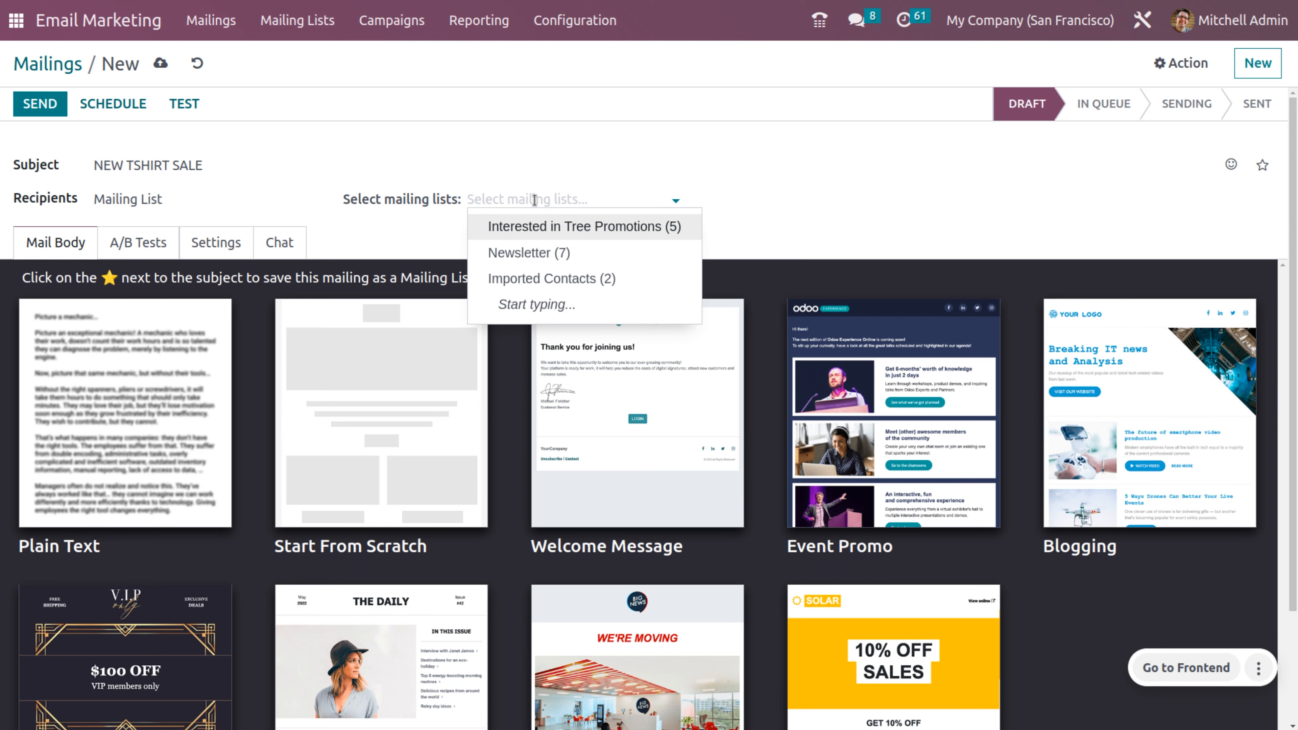
click(534, 199)
click(301, 19)
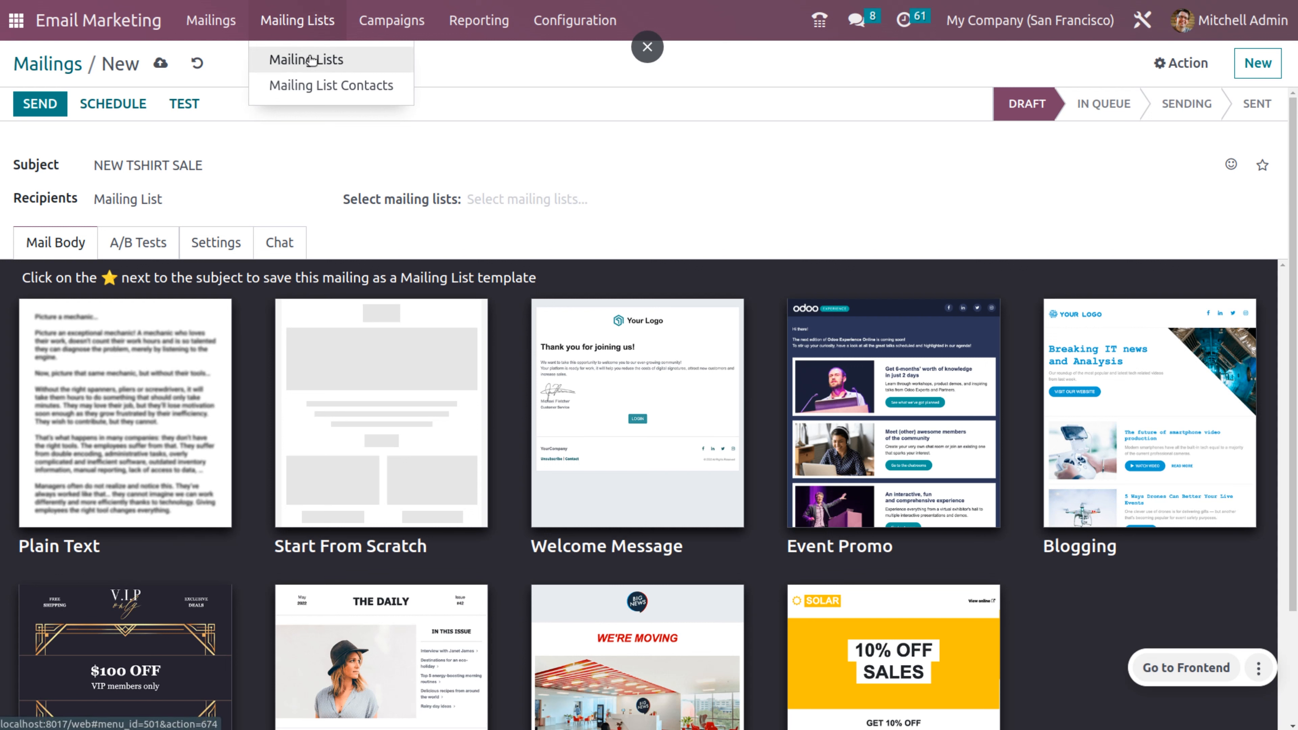
click(506, 197)
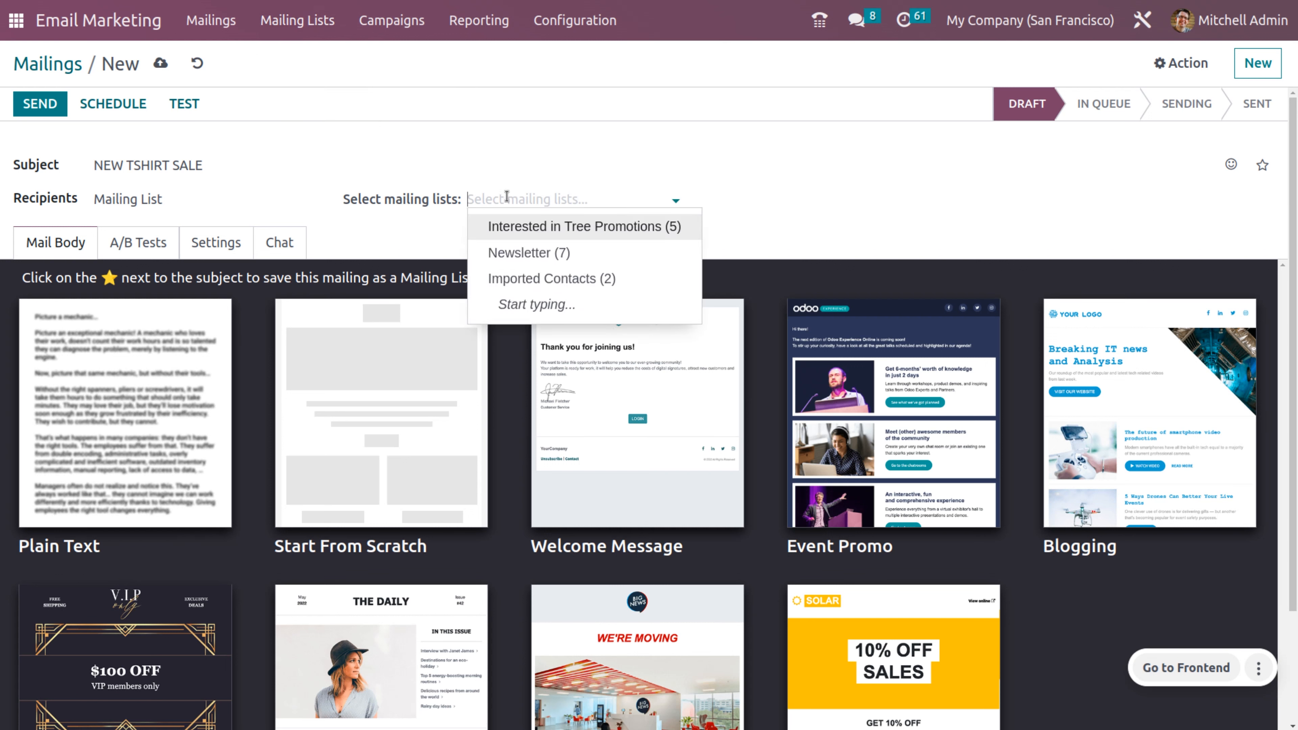
click(520, 252)
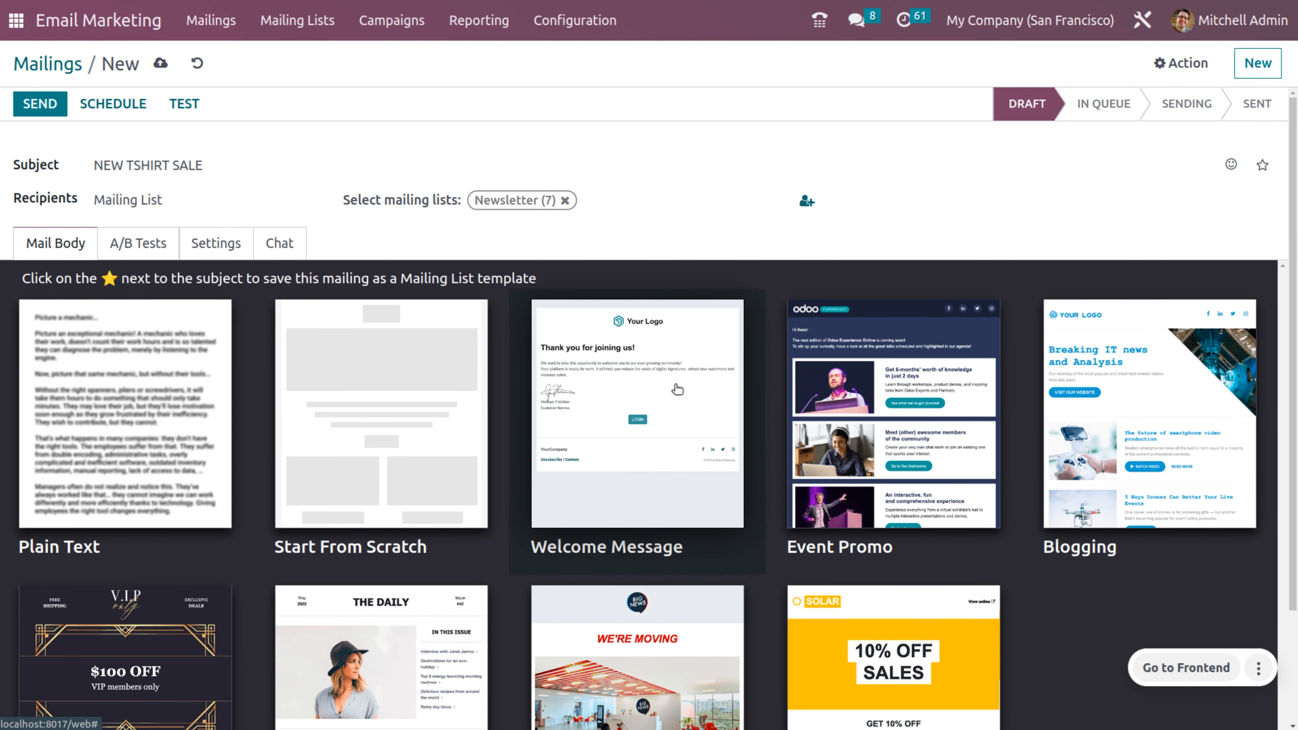
Step: Build the body from the Welcome Message template and check it in Mobile Preview
click(637, 394)
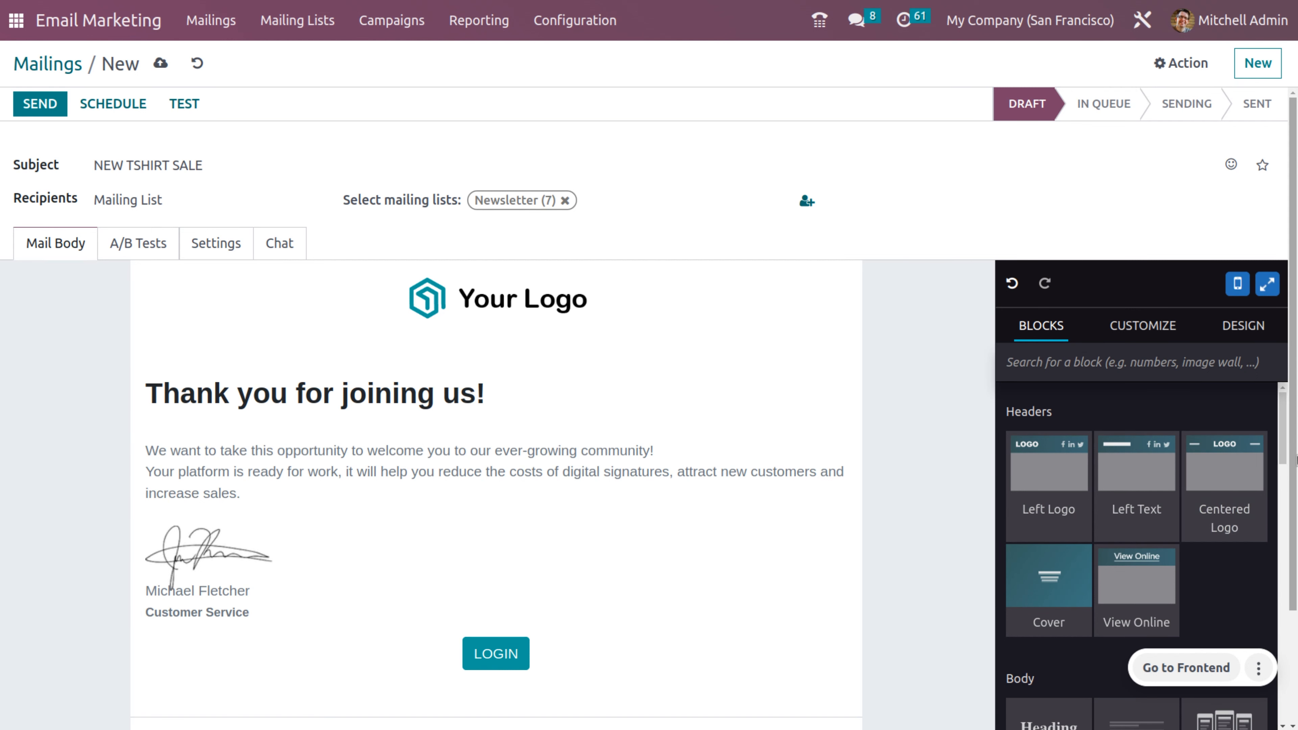
click(1239, 296)
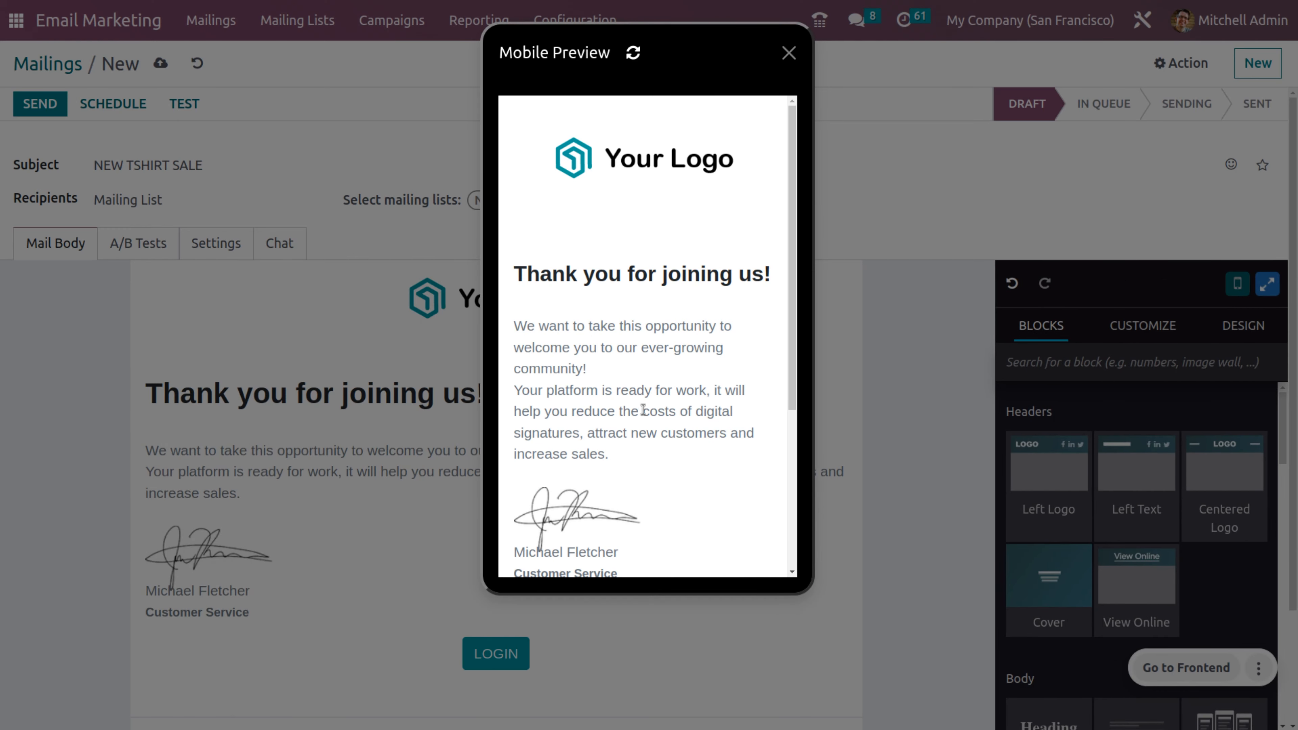
scroll(642, 413, down, 2)
scroll(643, 412, down, 3)
scroll(640, 376, up, 5)
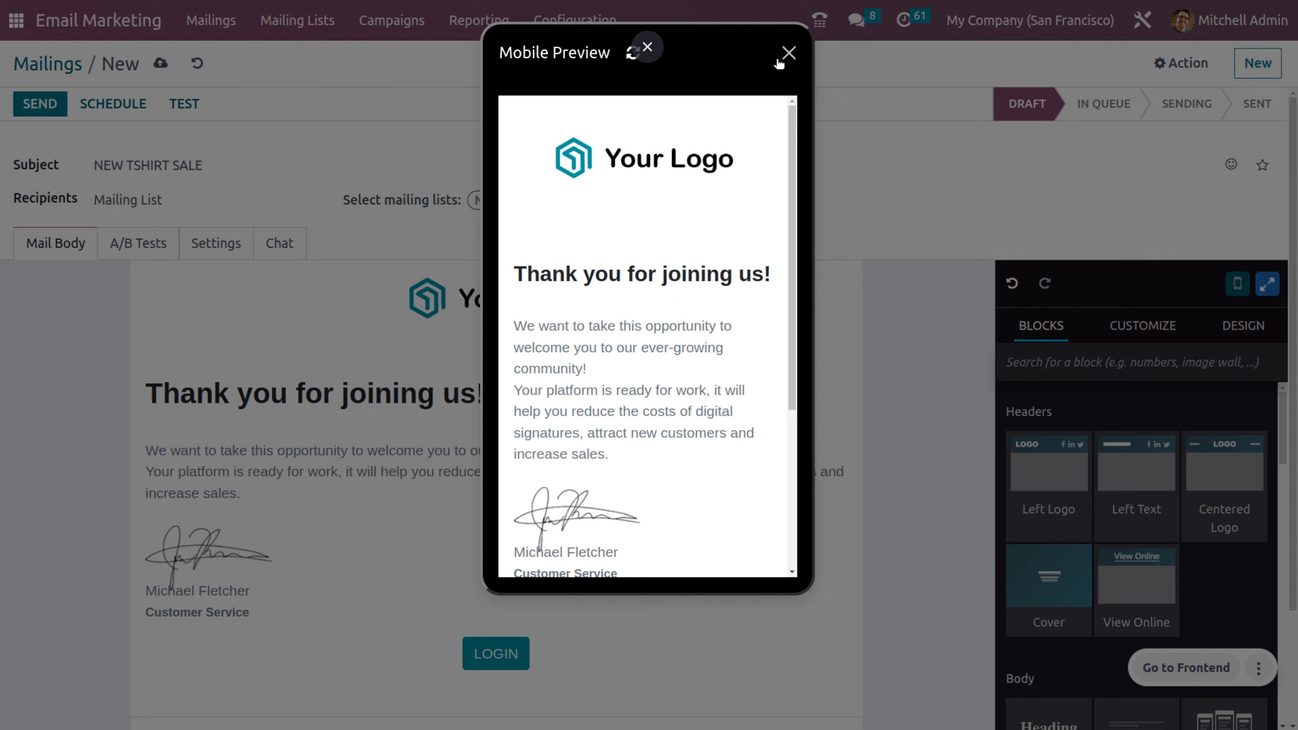
click(787, 53)
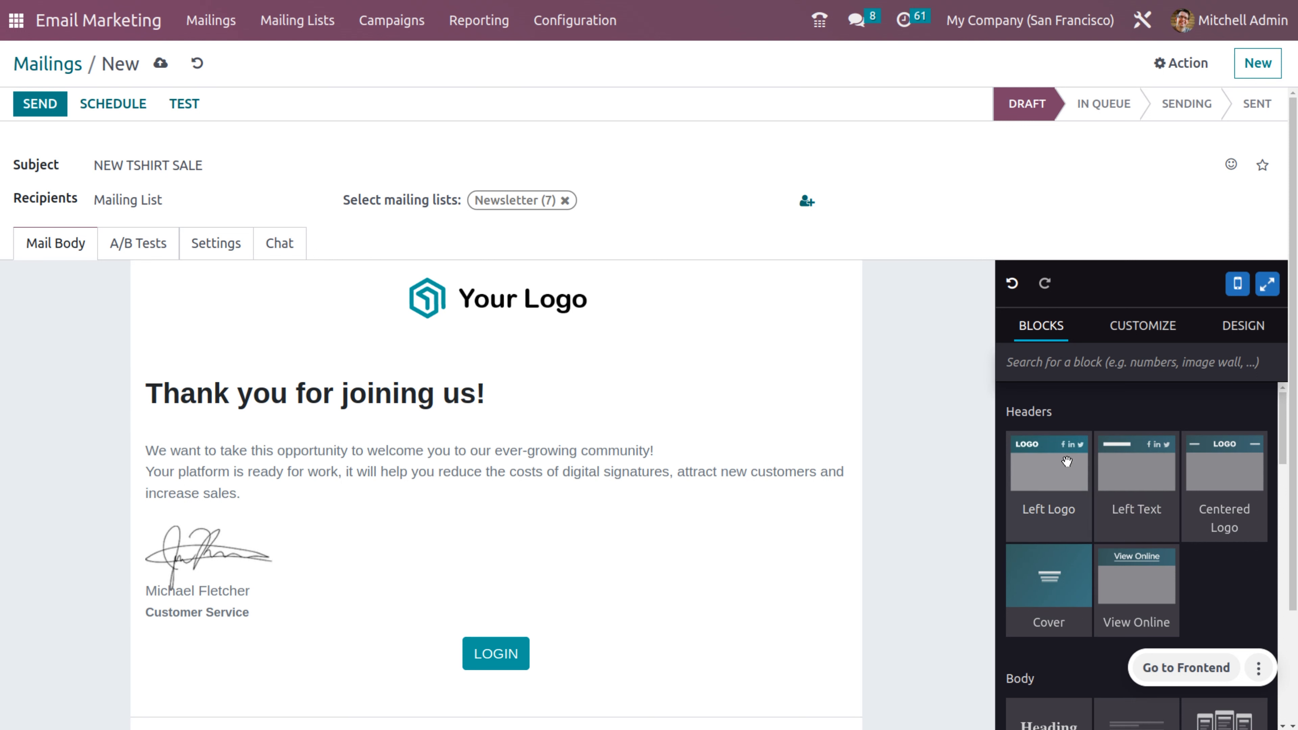
Step: Add a Left Logo header, then make the welcome block one column with a pale pink background
drag(1066, 461, 754, 419)
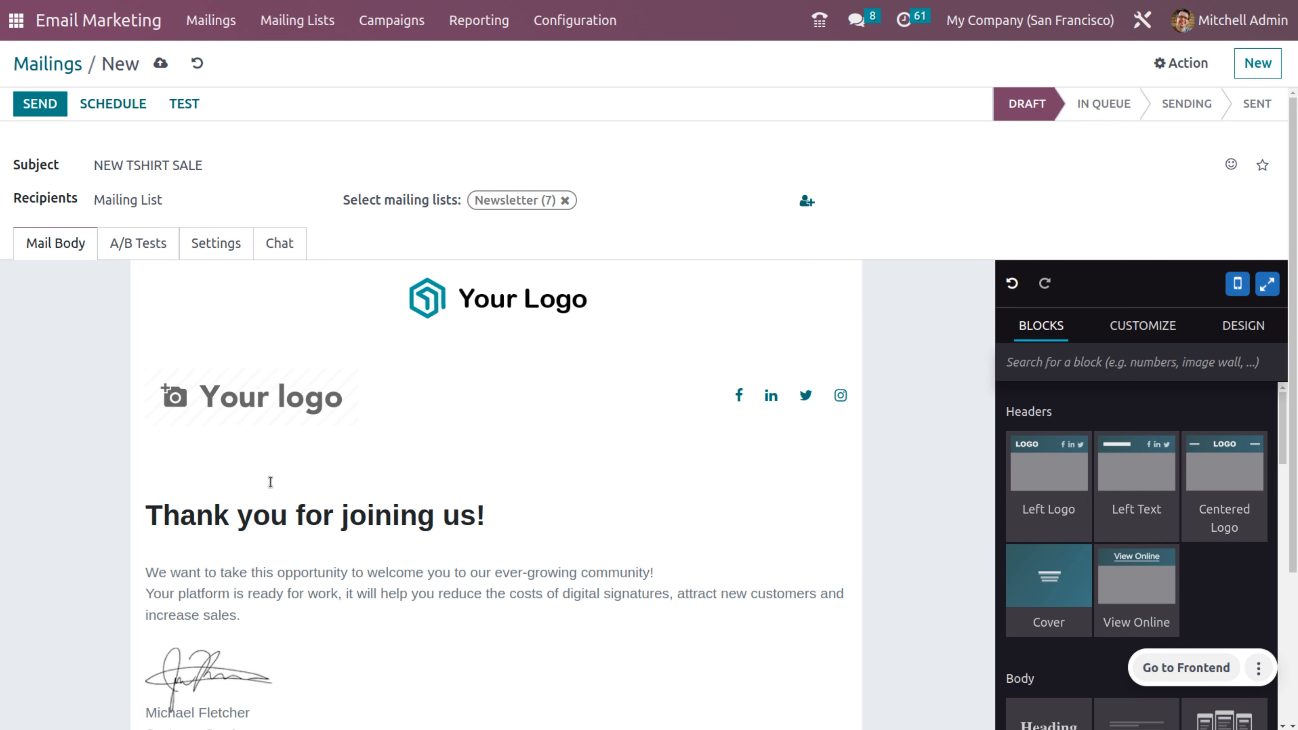
click(252, 514)
scroll(540, 561, down, 4)
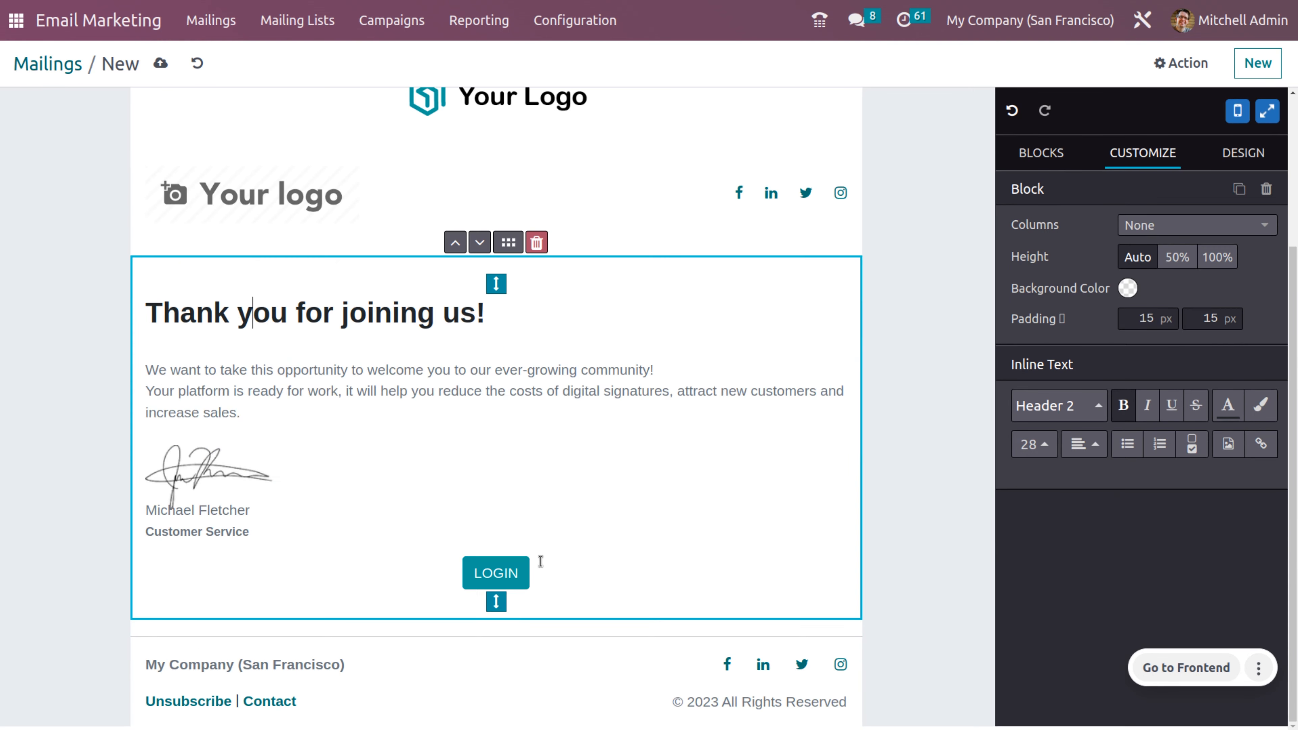
scroll(541, 560, up, 4)
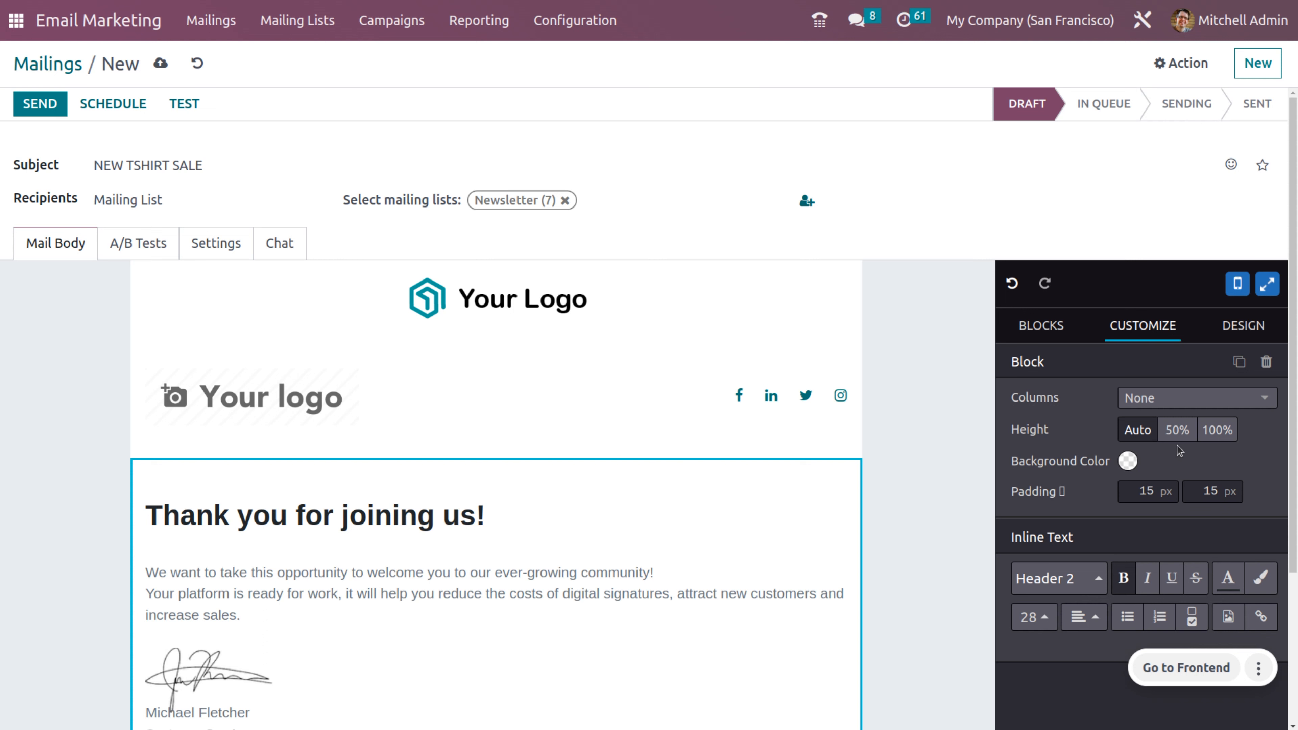
click(1215, 405)
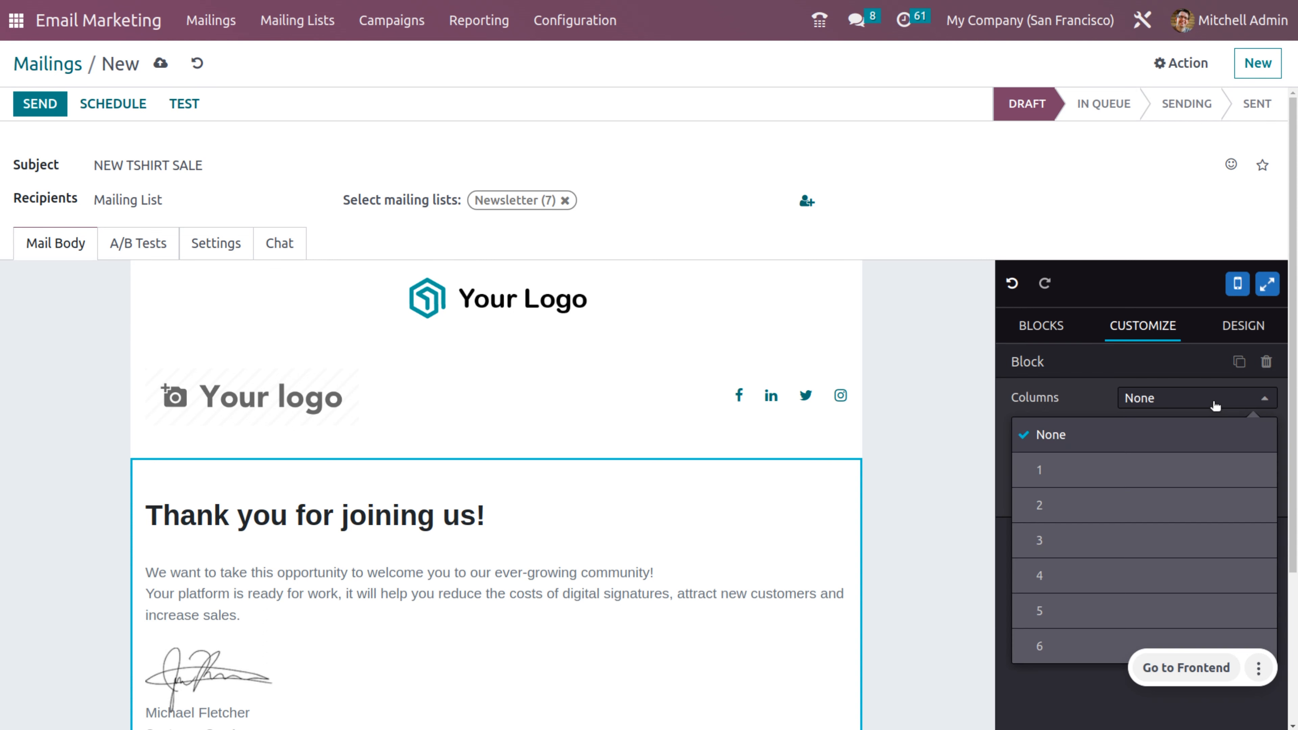
click(1120, 471)
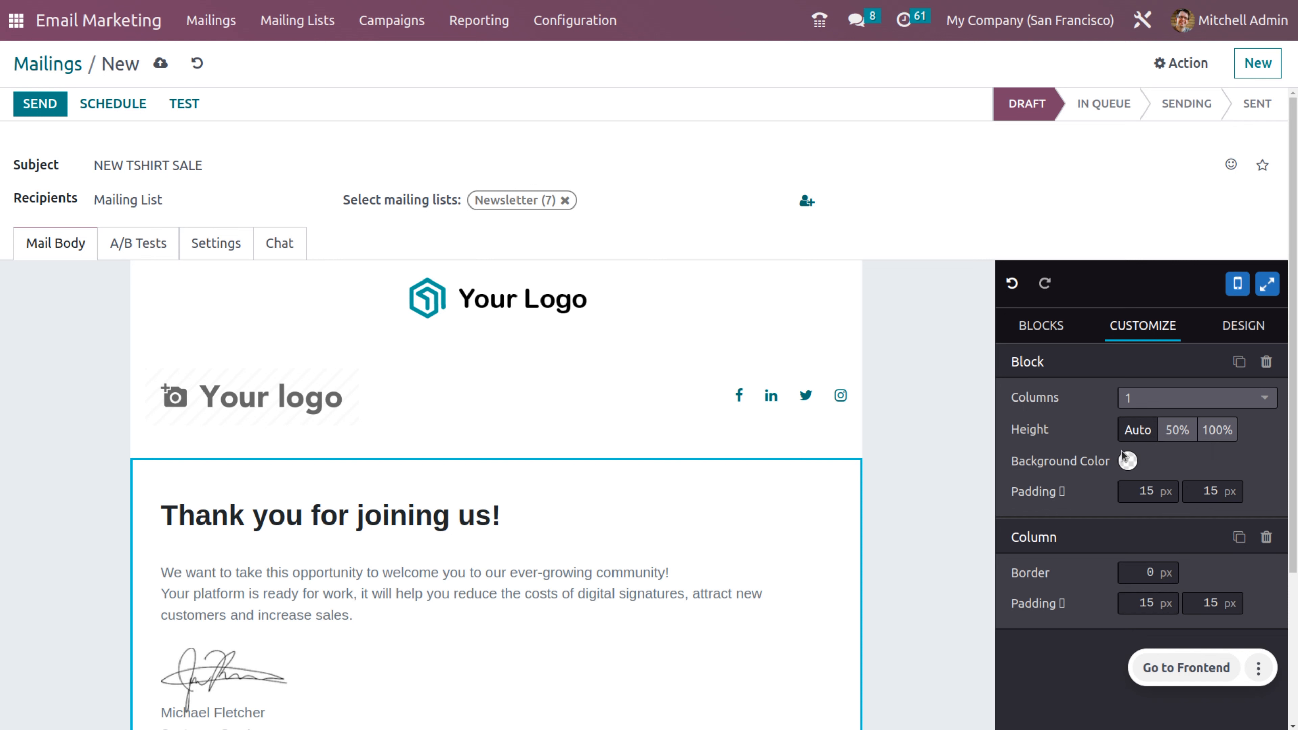
drag(1124, 473, 1125, 464)
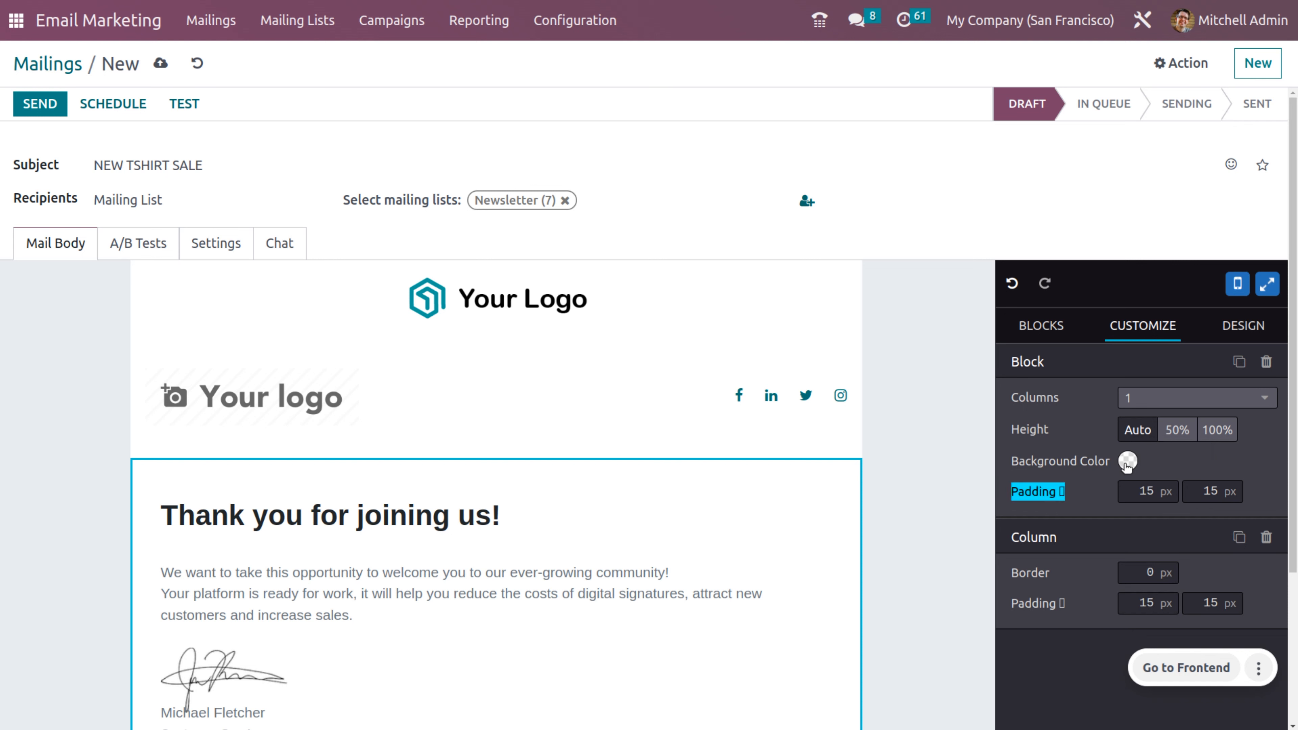
click(1128, 463)
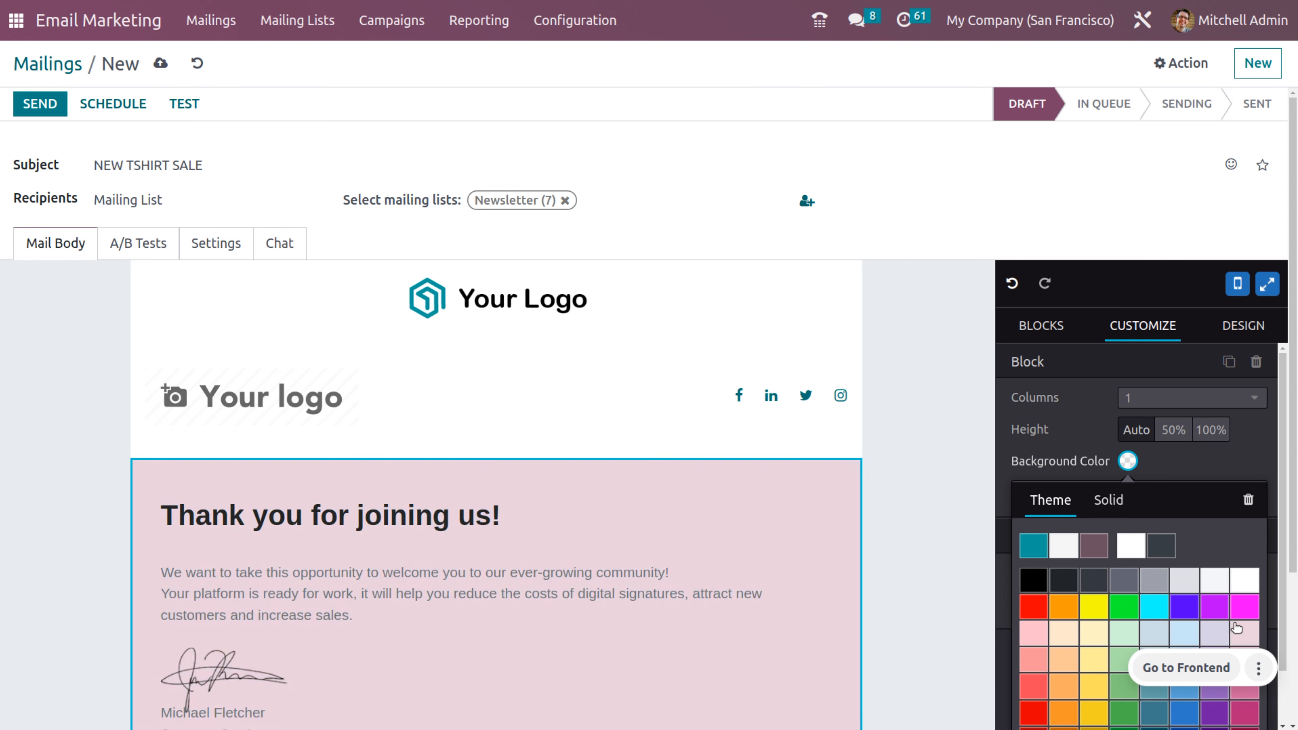
click(1242, 631)
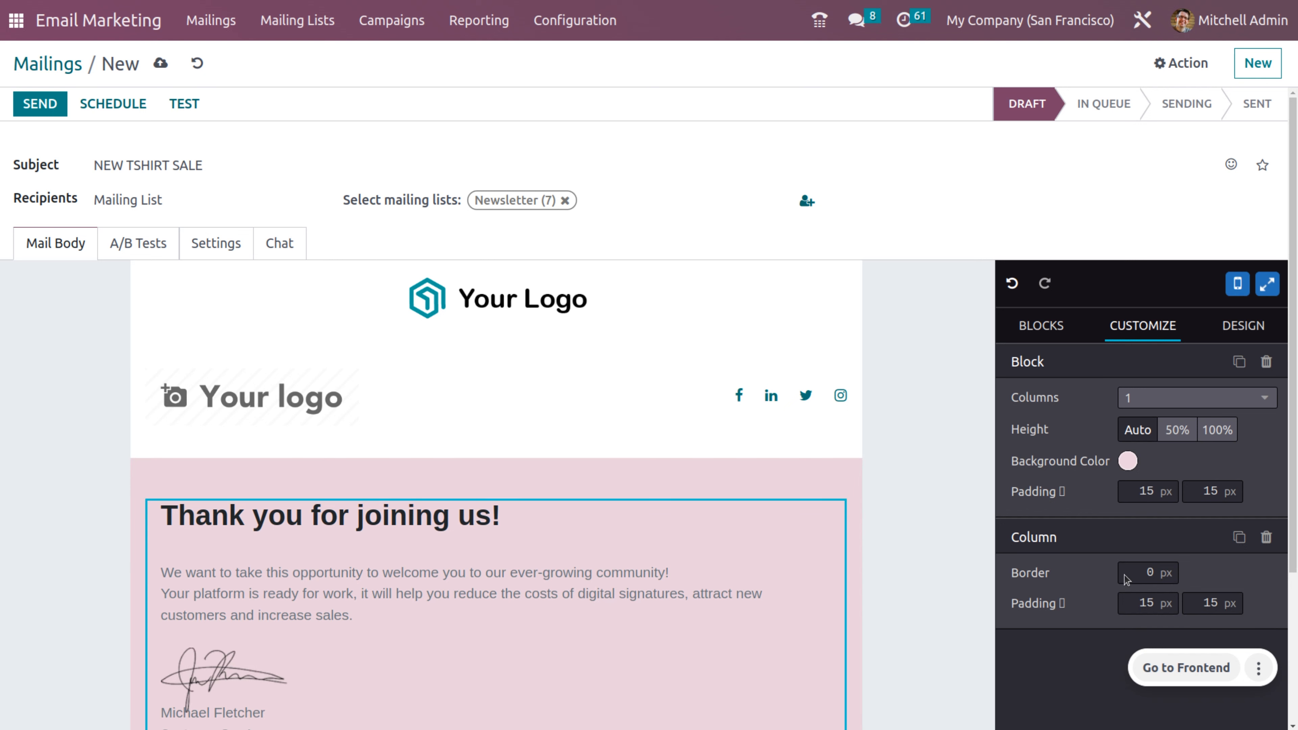
click(1245, 330)
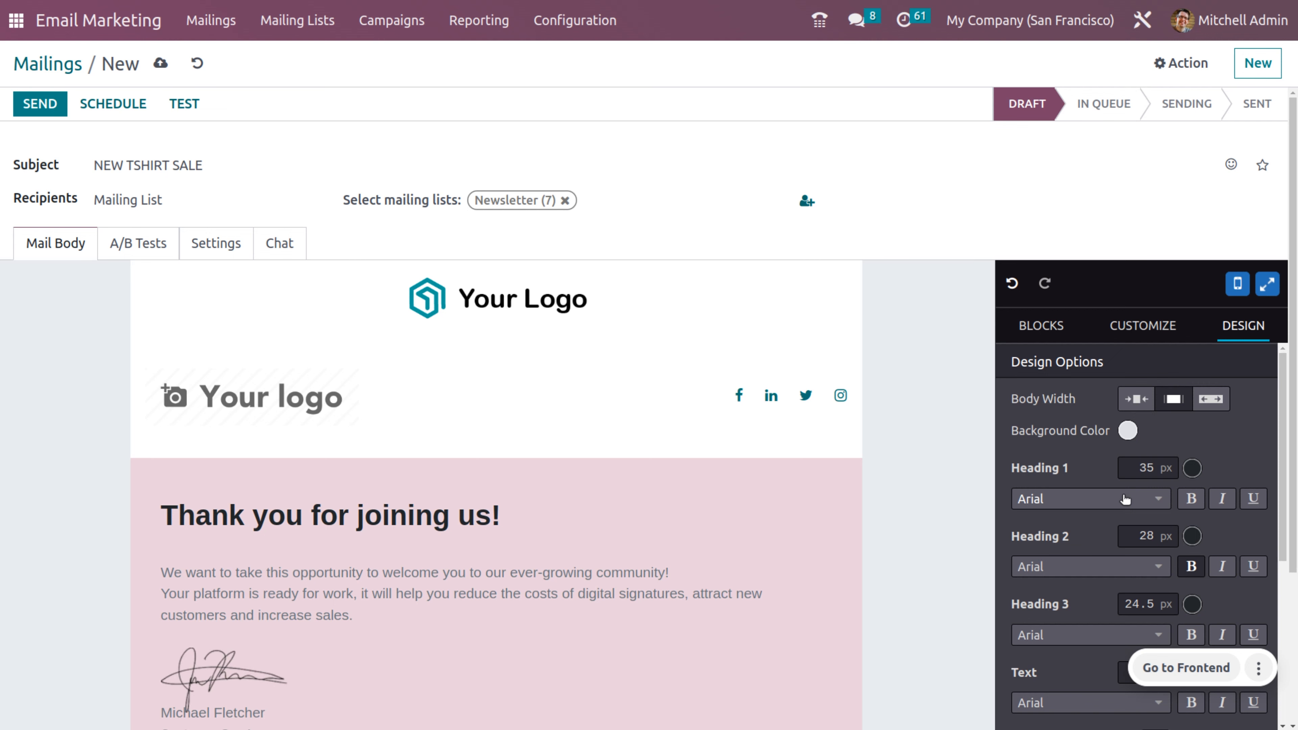
Step: Review the Design panel and email, then save the draft mailing NEW TSHIRT SALE
scroll(1124, 499, down, 1)
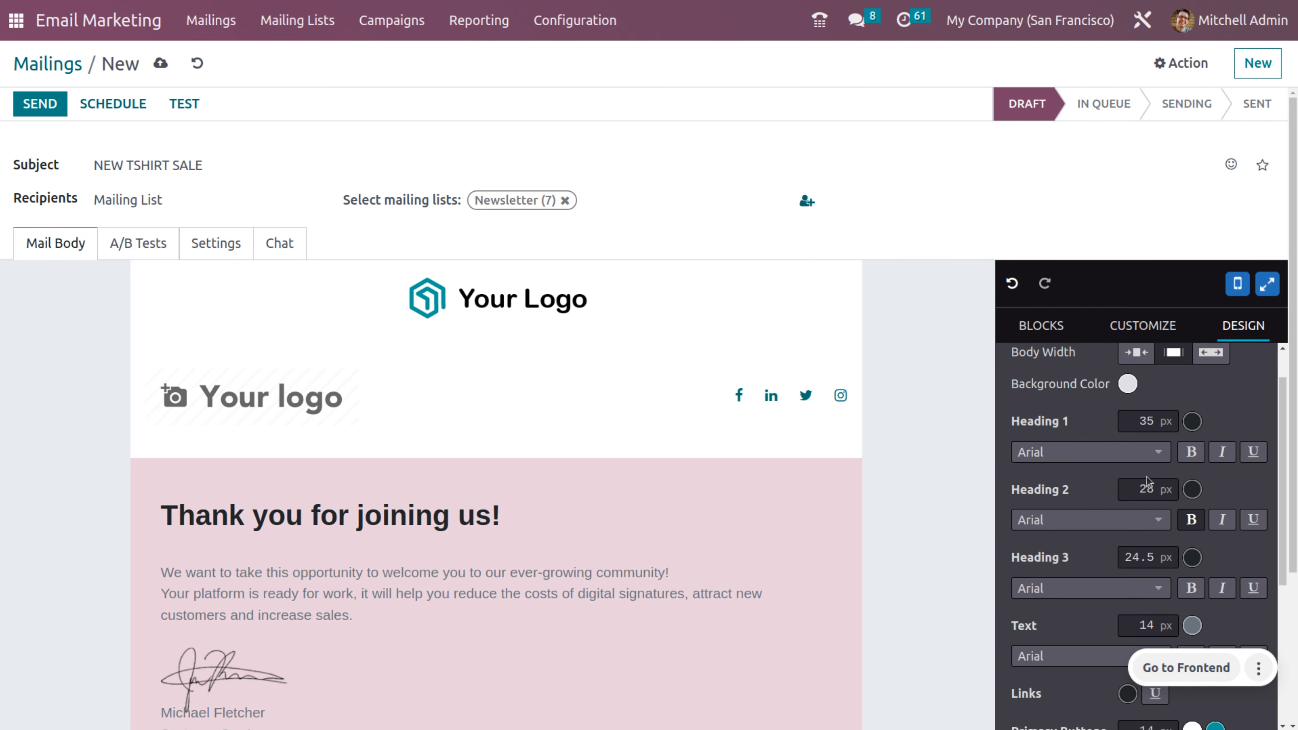
scroll(1146, 482, down, 5)
scroll(1146, 478, down, 4)
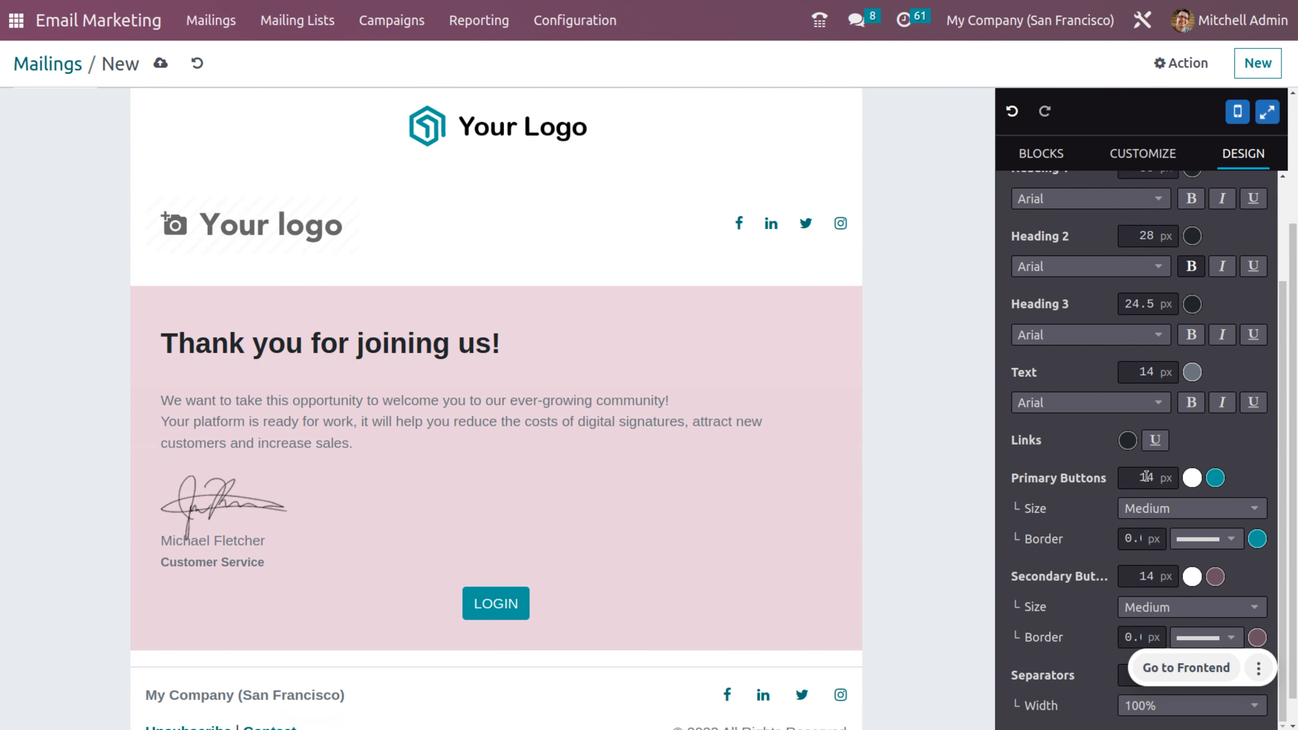
scroll(1117, 494, down, 1)
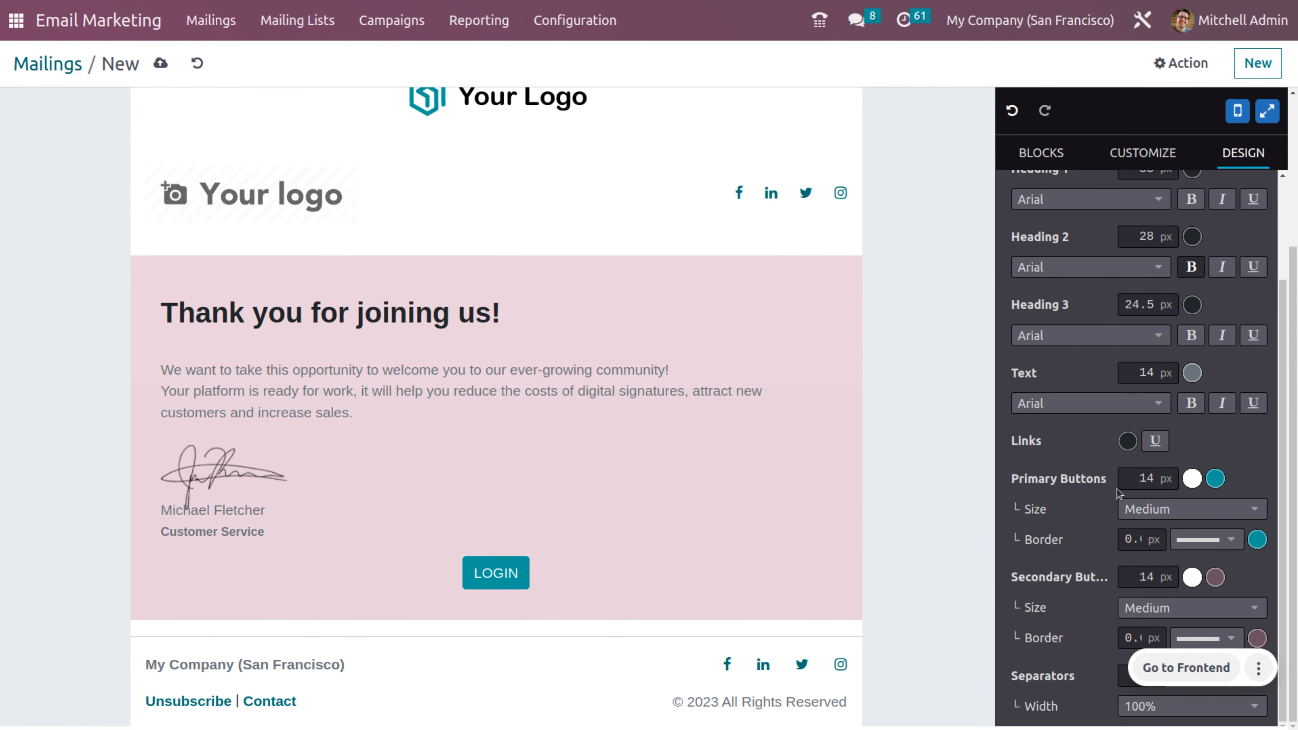
scroll(1117, 494, up, 3)
scroll(424, 179, up, 5)
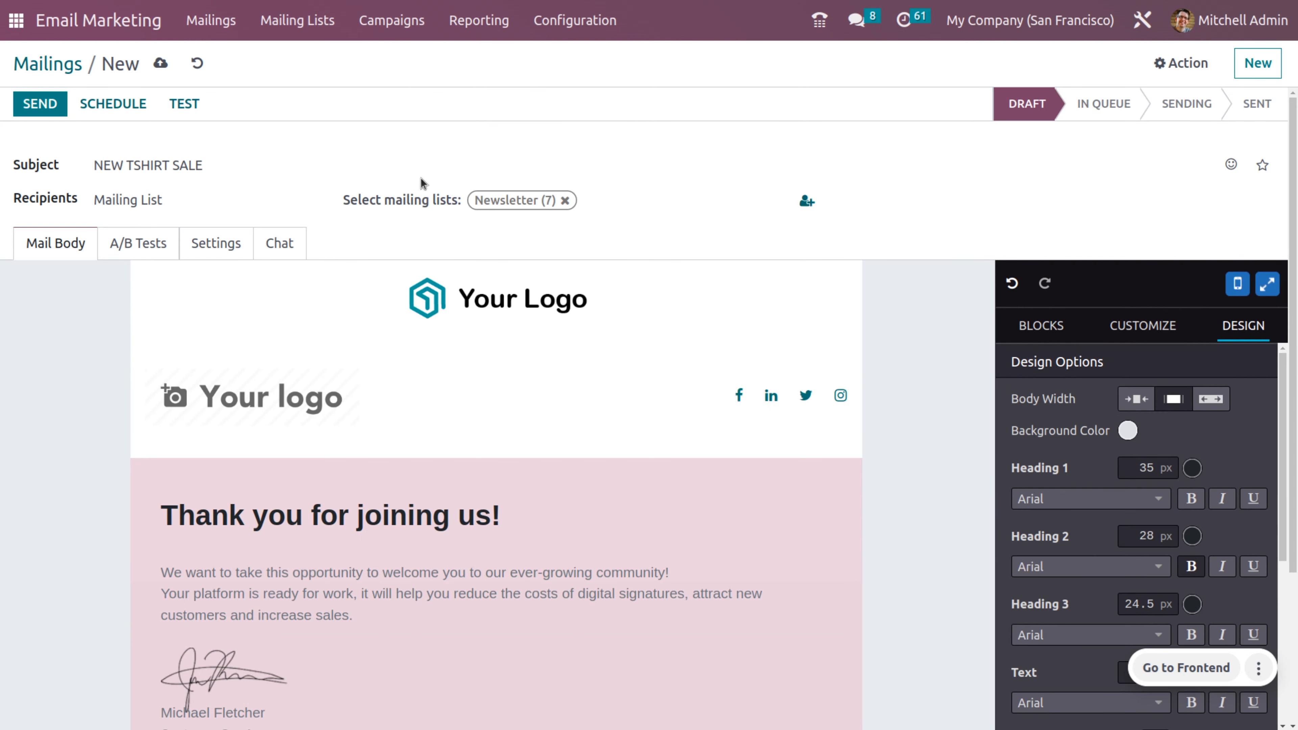
click(161, 64)
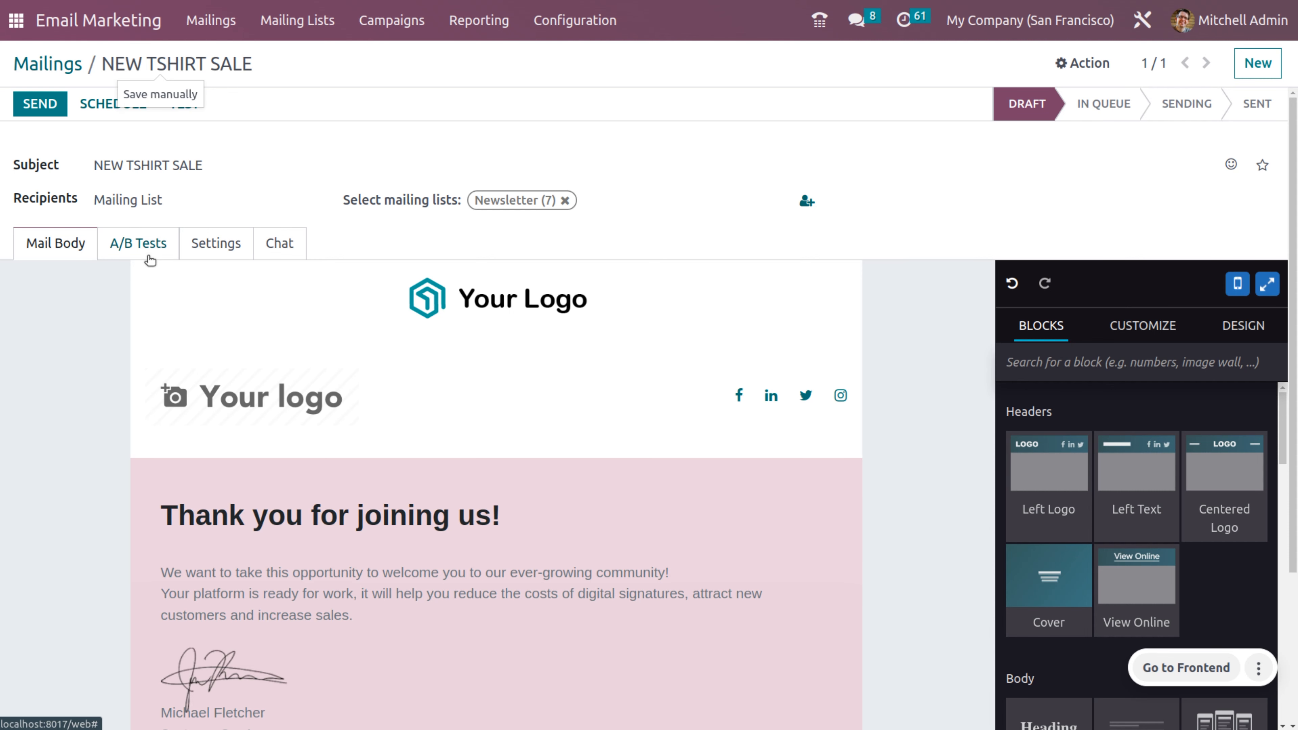
Step: Enable A/B testing with a 10% sample and Manual winner selection
click(150, 260)
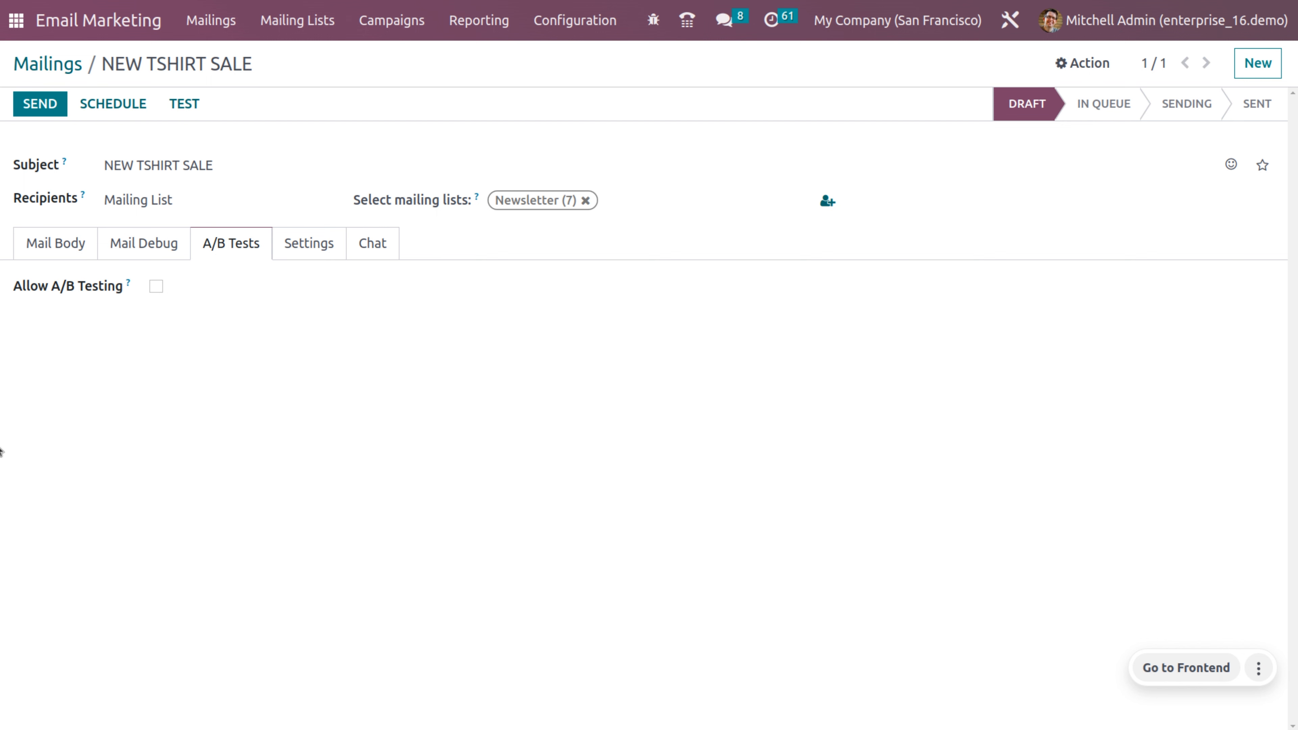
click(154, 286)
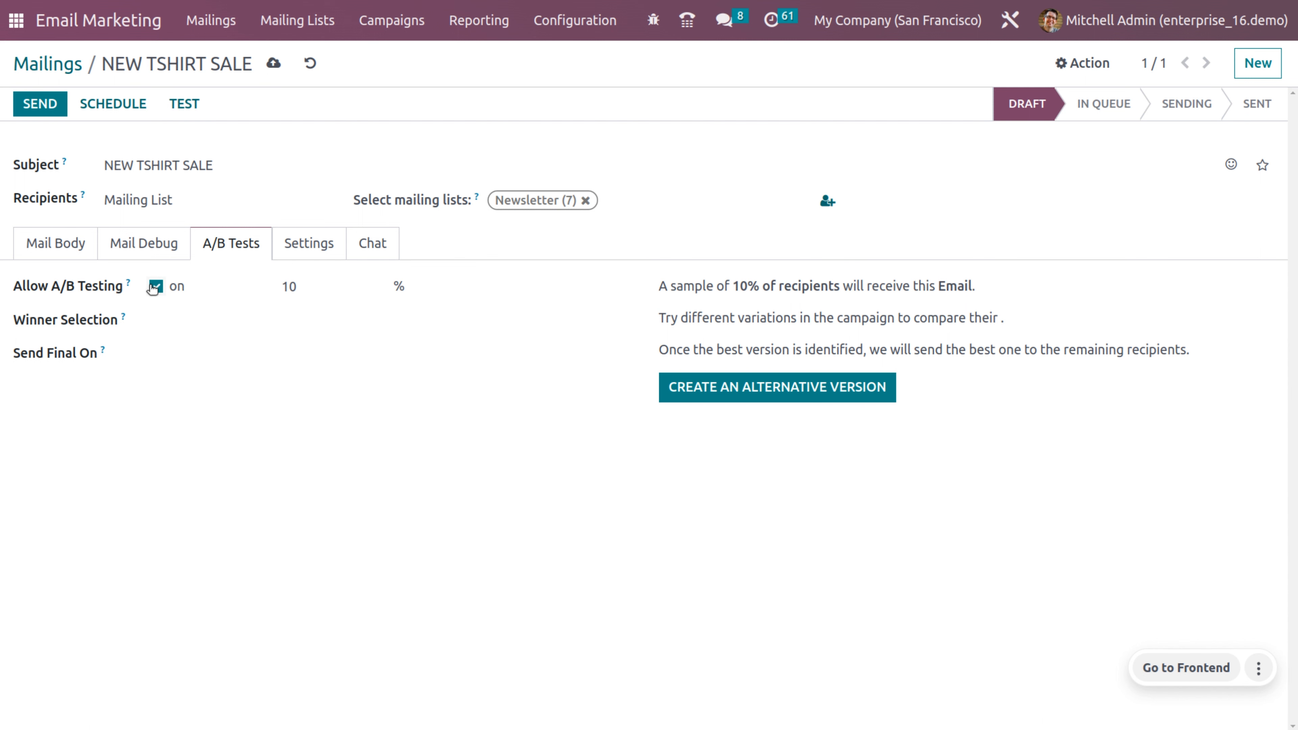
click(338, 286)
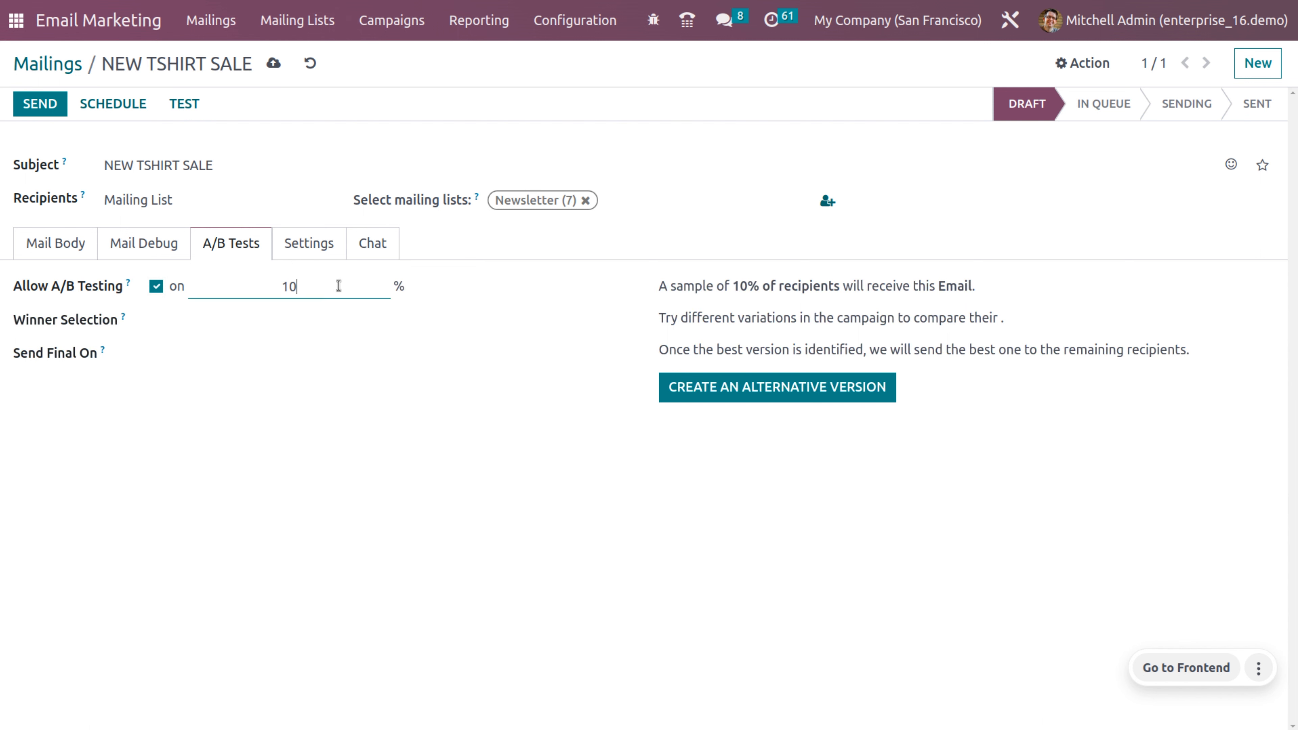
click(291, 320)
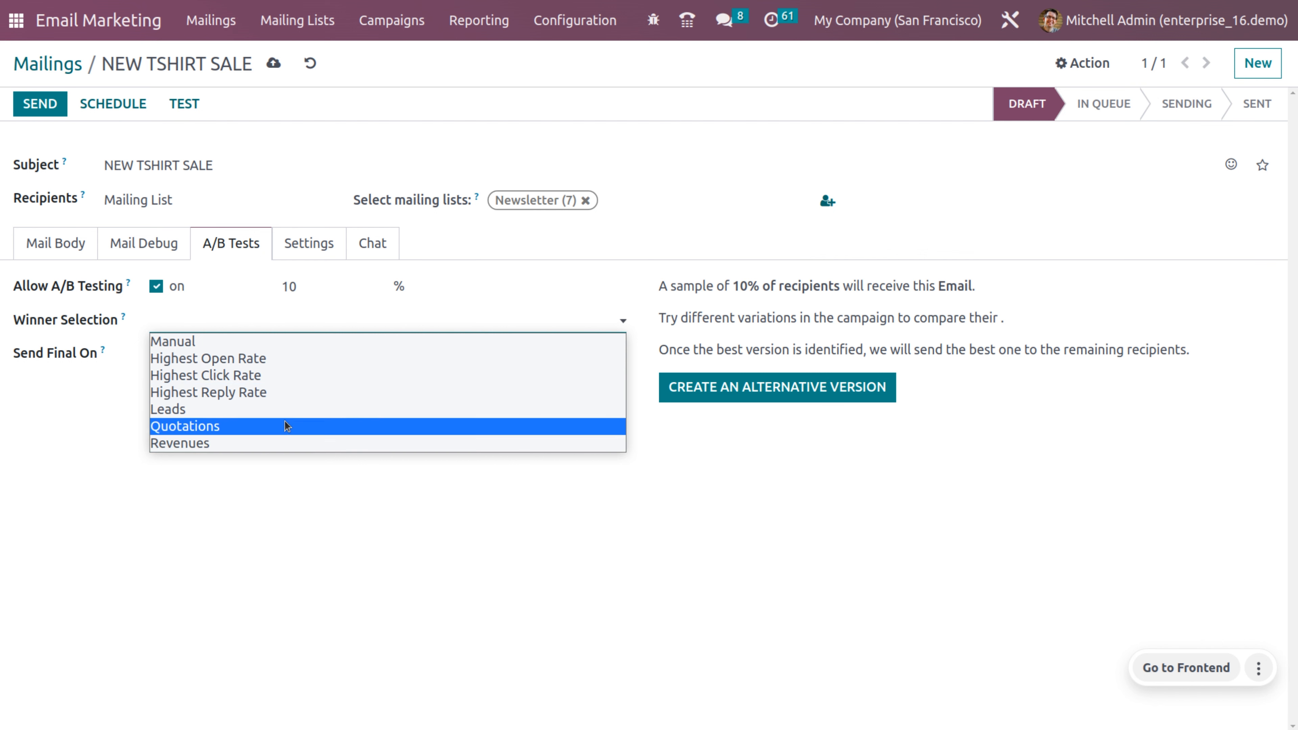
click(271, 341)
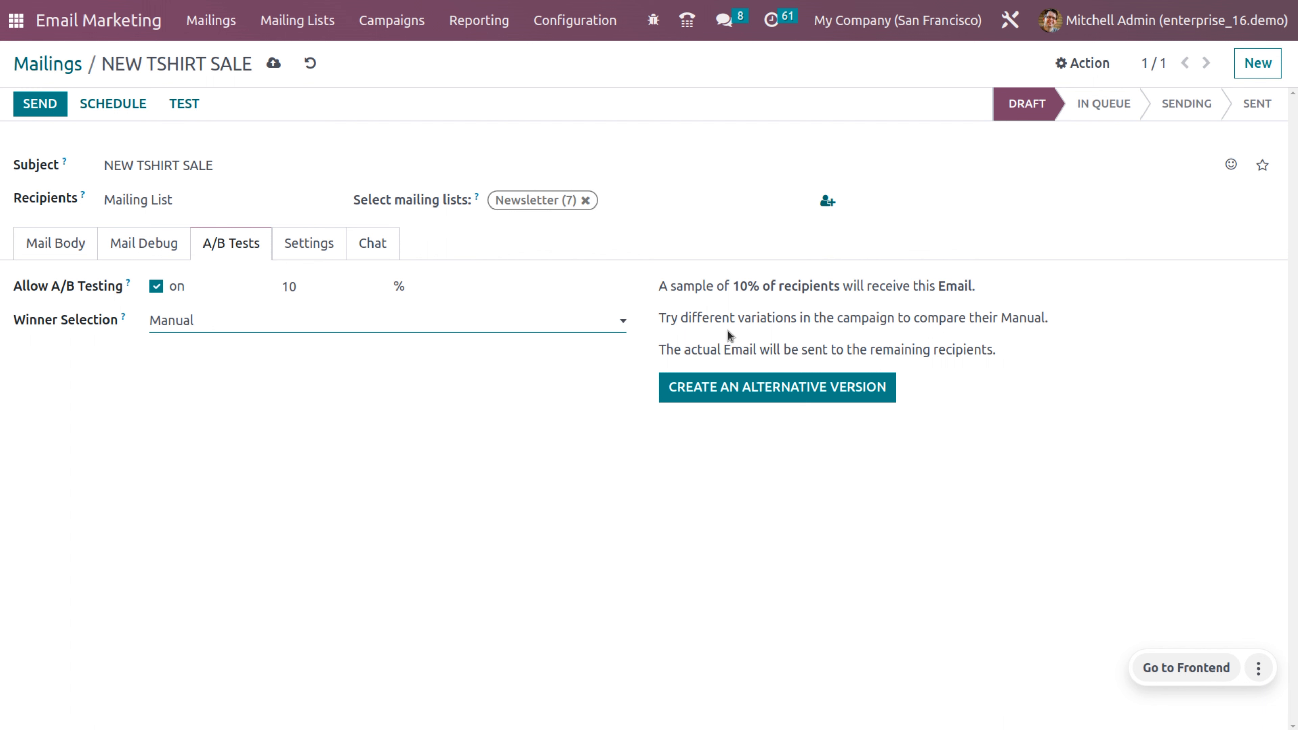
click(541, 317)
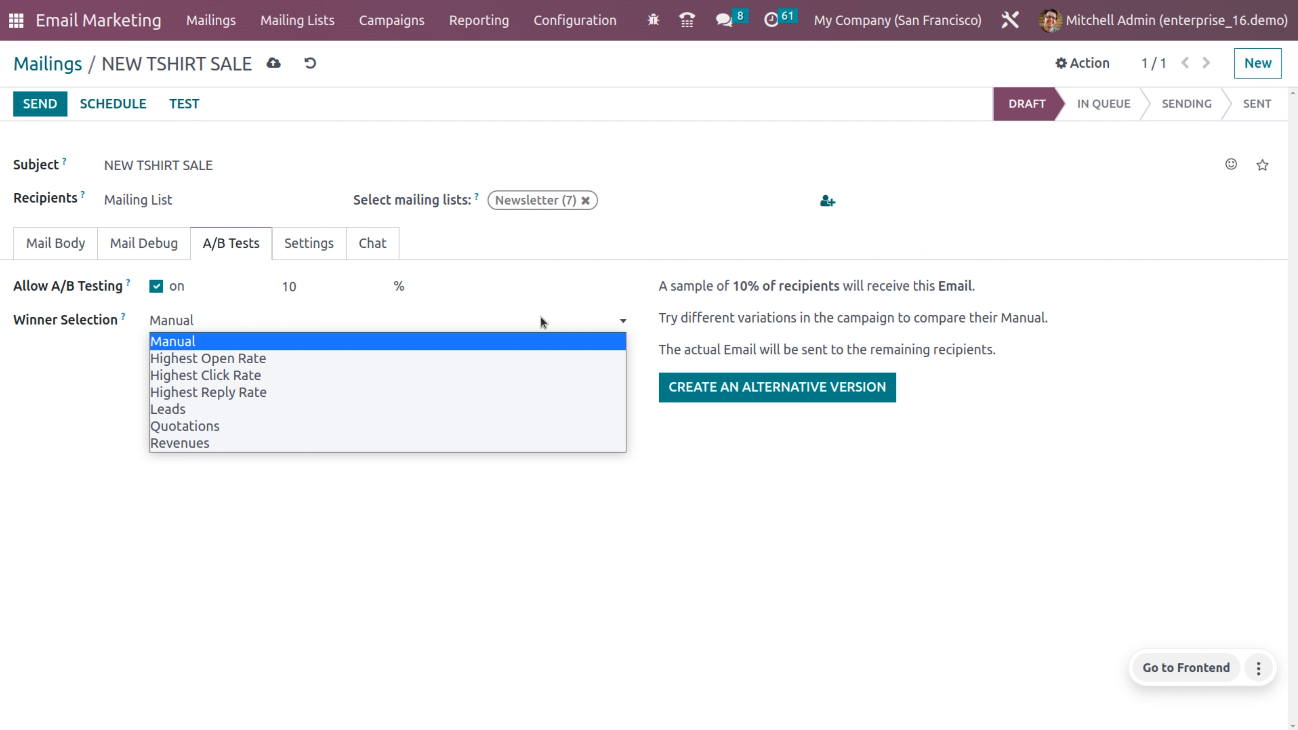
click(541, 320)
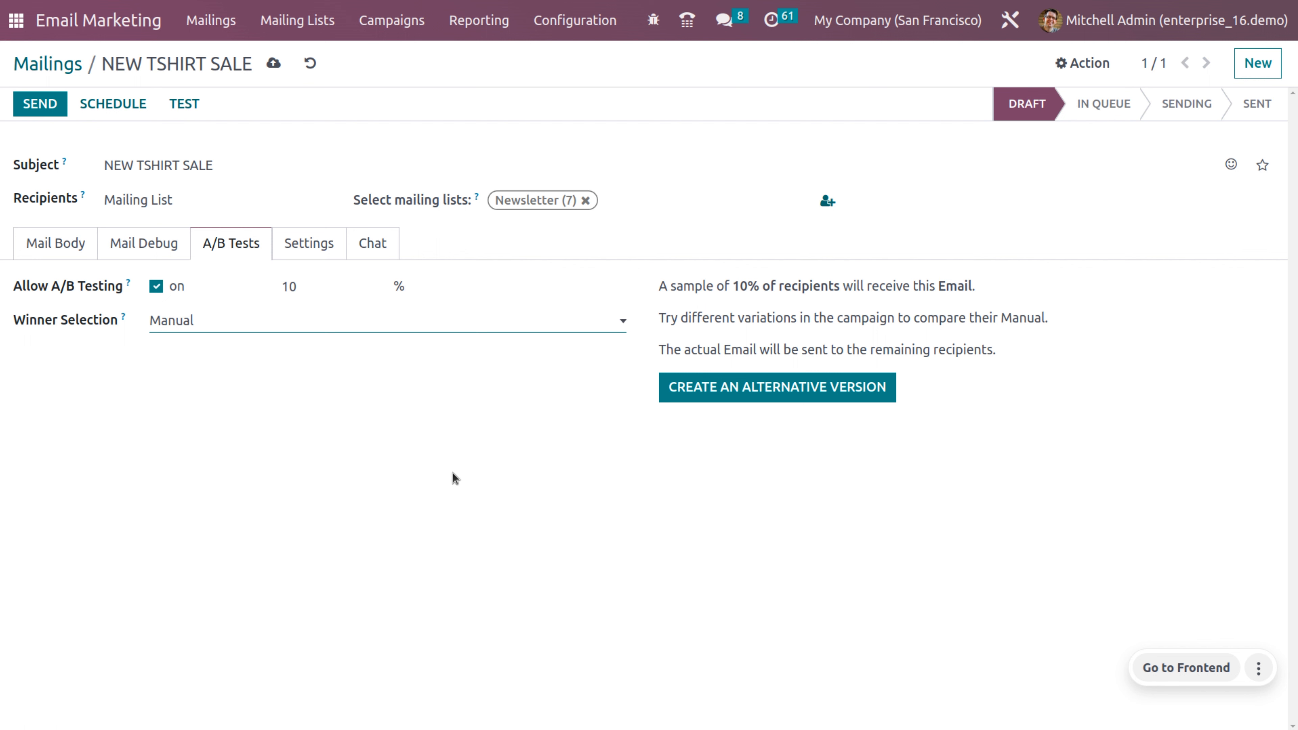
Step: Create an alternative version, compare both A/B versions, and send the winner now
click(758, 394)
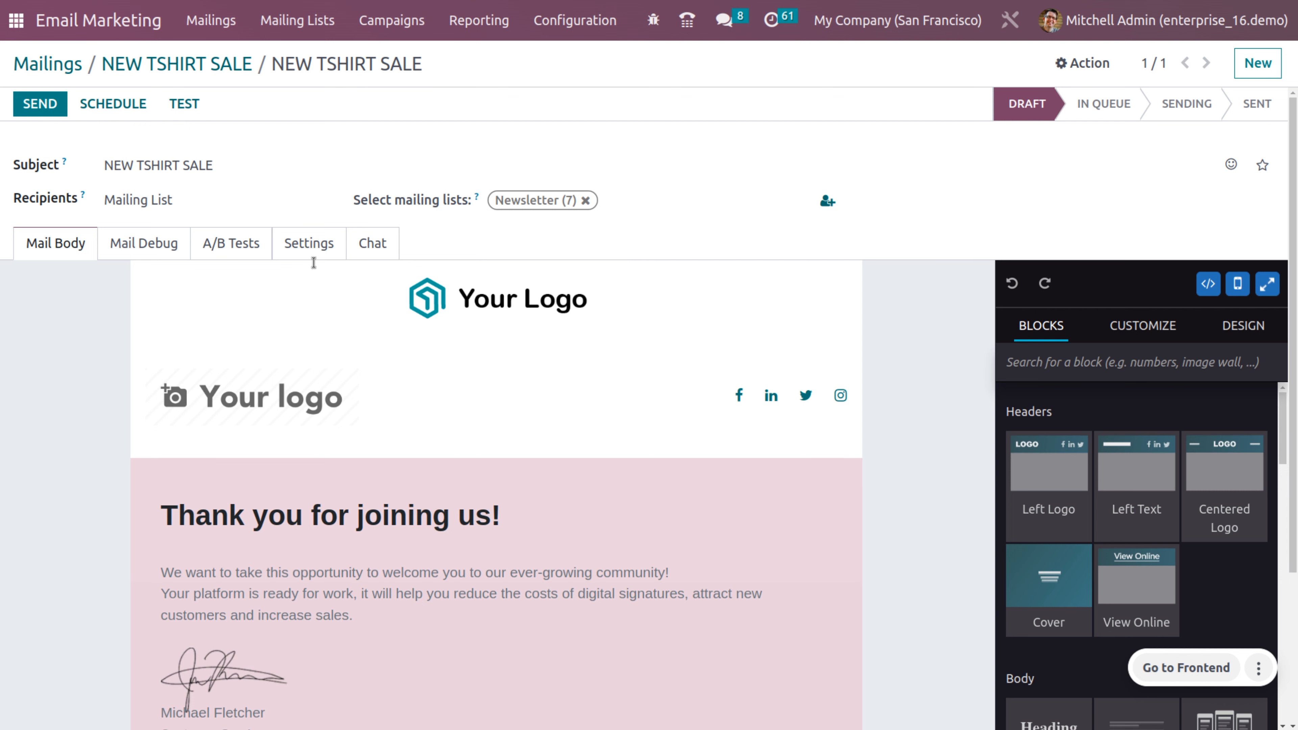
click(206, 244)
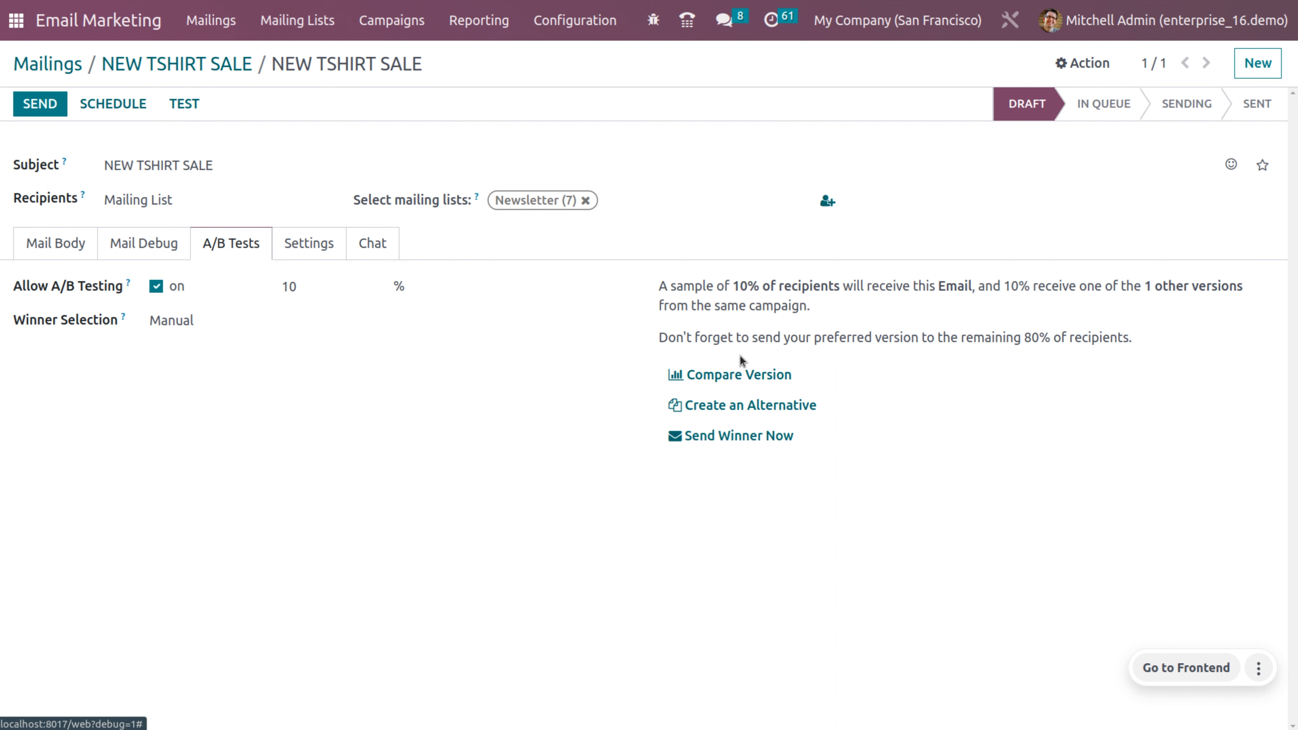
click(737, 377)
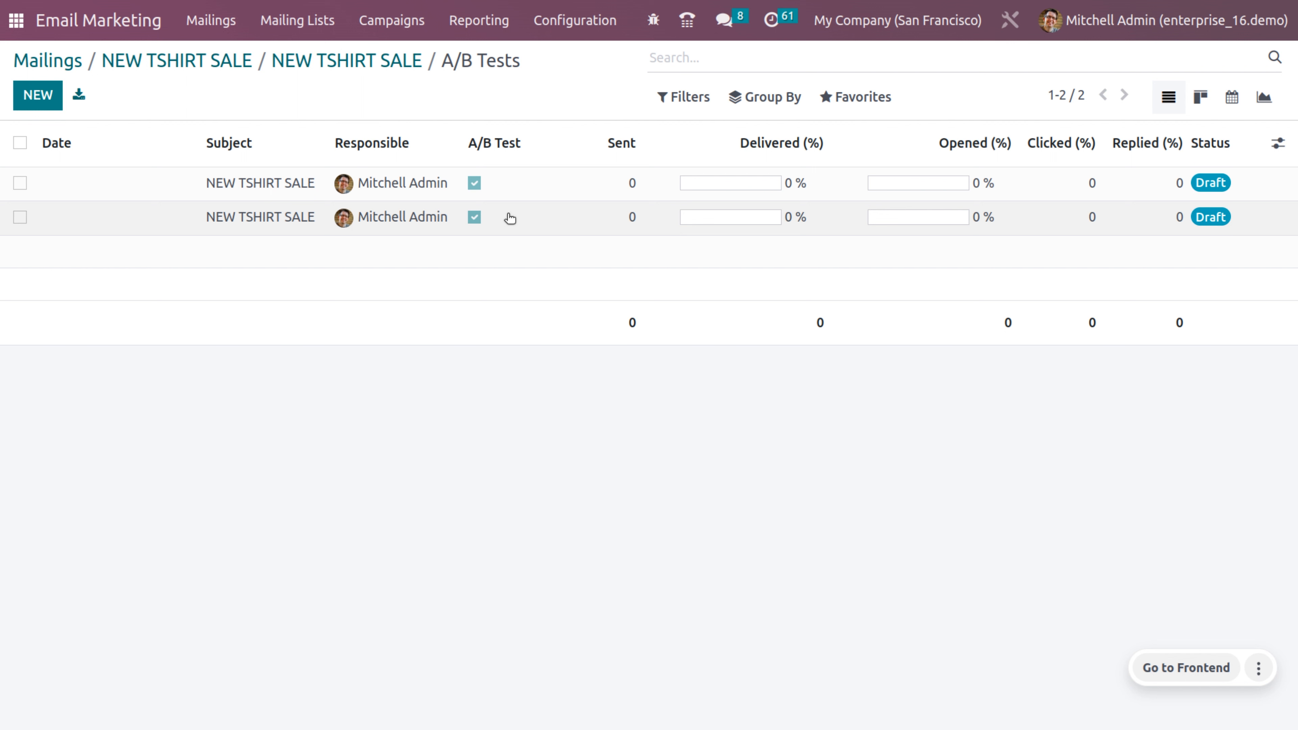
click(221, 64)
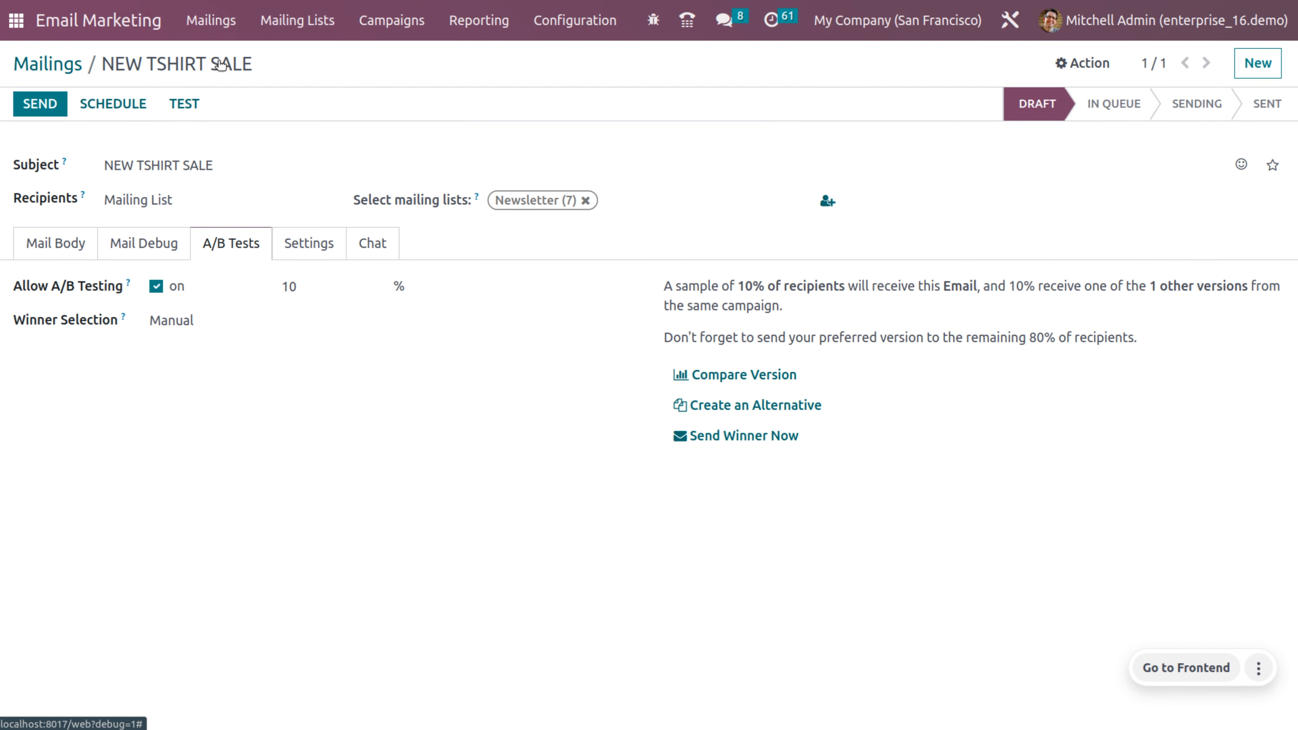
click(772, 436)
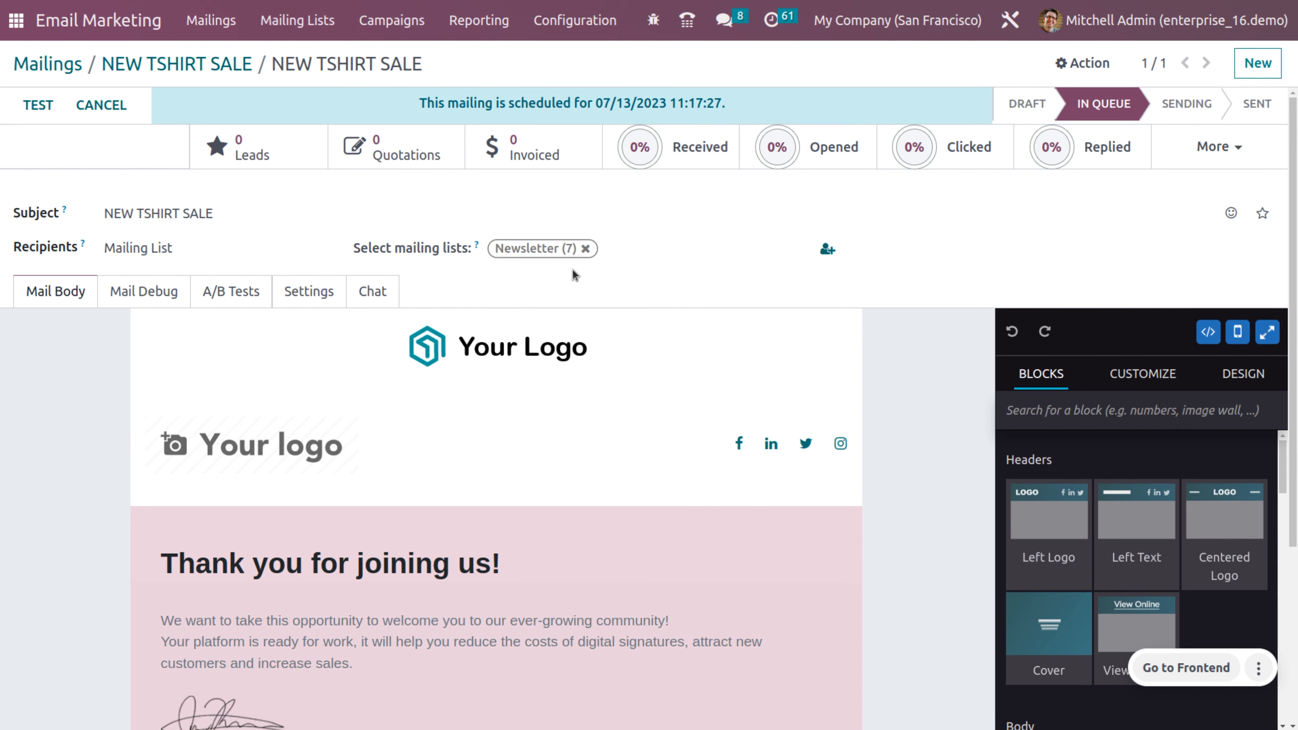
Step: Send a test copy of the mailing to a new recipient's e-mail address
scroll(416, 600, down, 5)
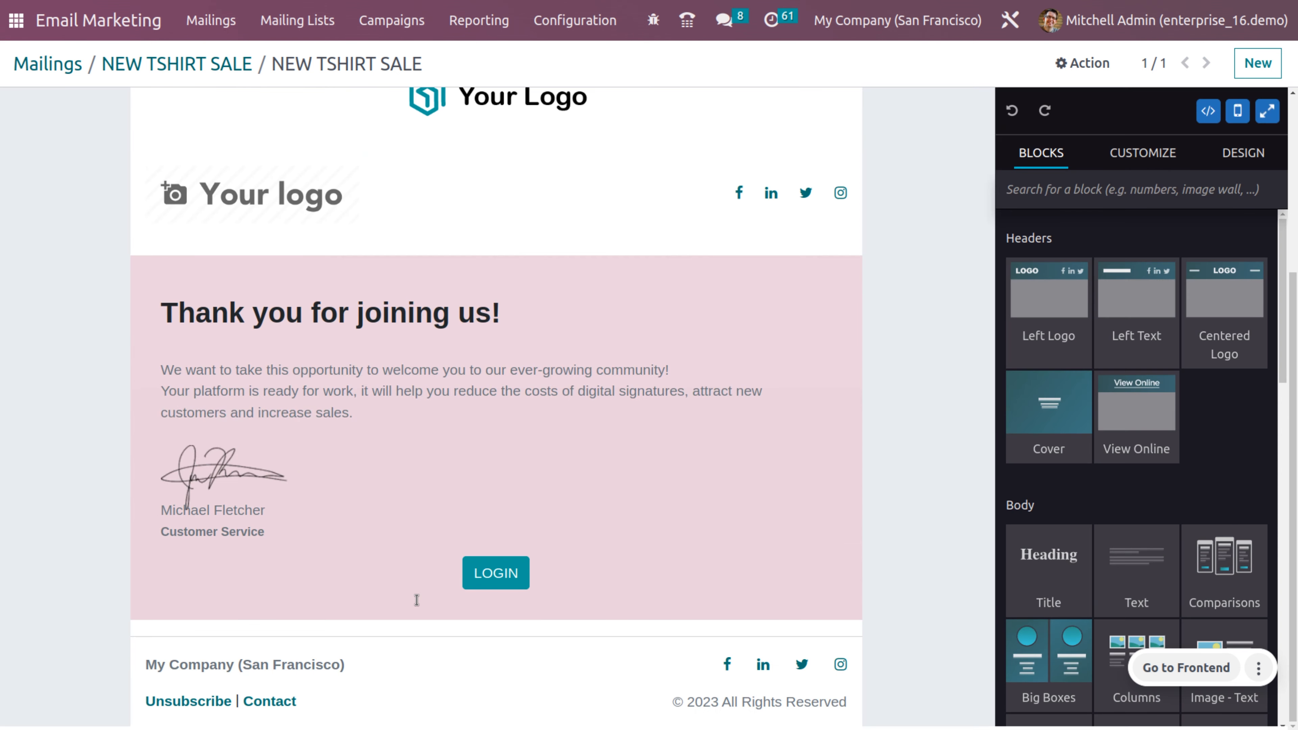
scroll(417, 600, up, 5)
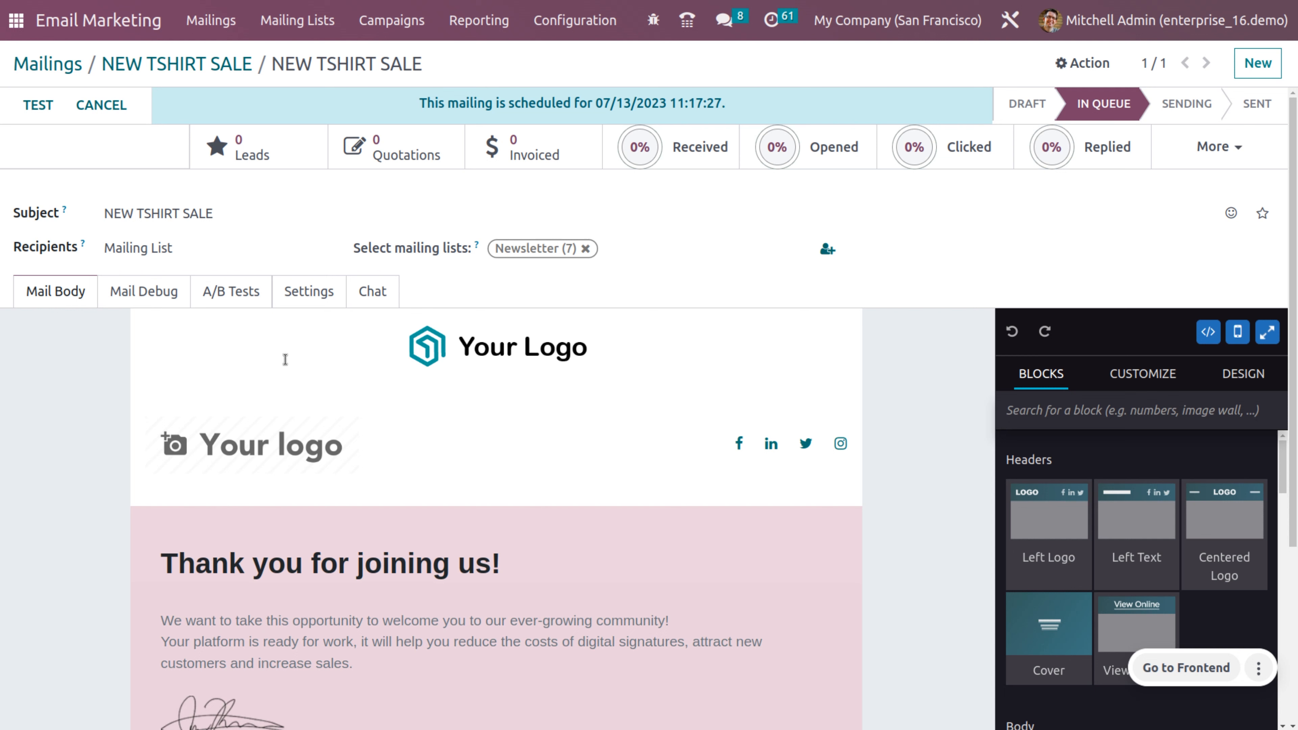
click(50, 108)
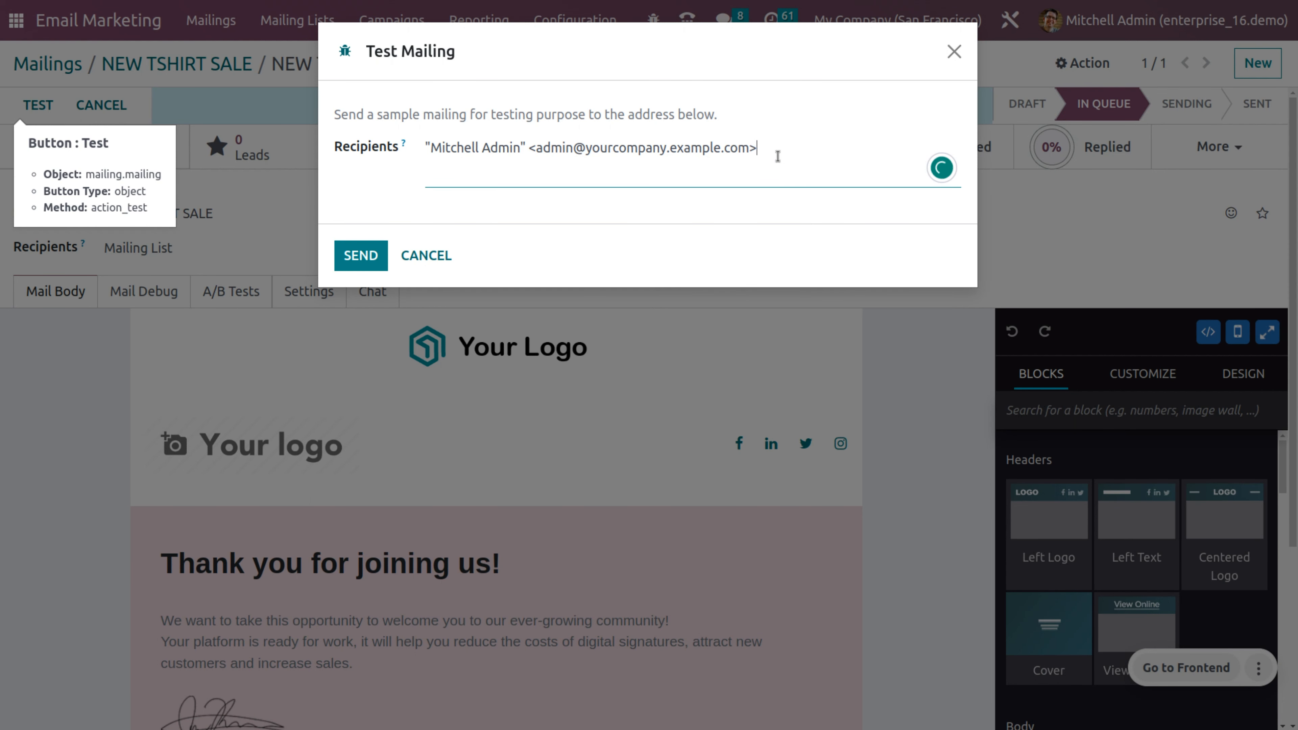
key(BackSpace)
key(BackSpace)
key(BackSpace)
key(BackSpace)
key(BackSpace)
key(BackSpace)
key(BackSpace)
key(BackSpace)
key(BackSpace)
key(BackSpace)
key(BackSpace)
key(BackSpace)
key(BackSpace)
key(BackSpace)
key(BackSpace)
key(BackSpace)
key(BackSpace)
key(BackSpace)
key(BackSpace)
key(BackSpace)
key(BackSpace)
key(BackSpace)
key(BackSpace)
key(BackSpace)
key(BackSpace)
key(BackSpace)
key(BackSpace)
key(BackSpace)
key(BackSpace)
key(BackSpace)
key(BackSpace)
key(BackSpace)
key(BackSpace)
key(BackSpace)
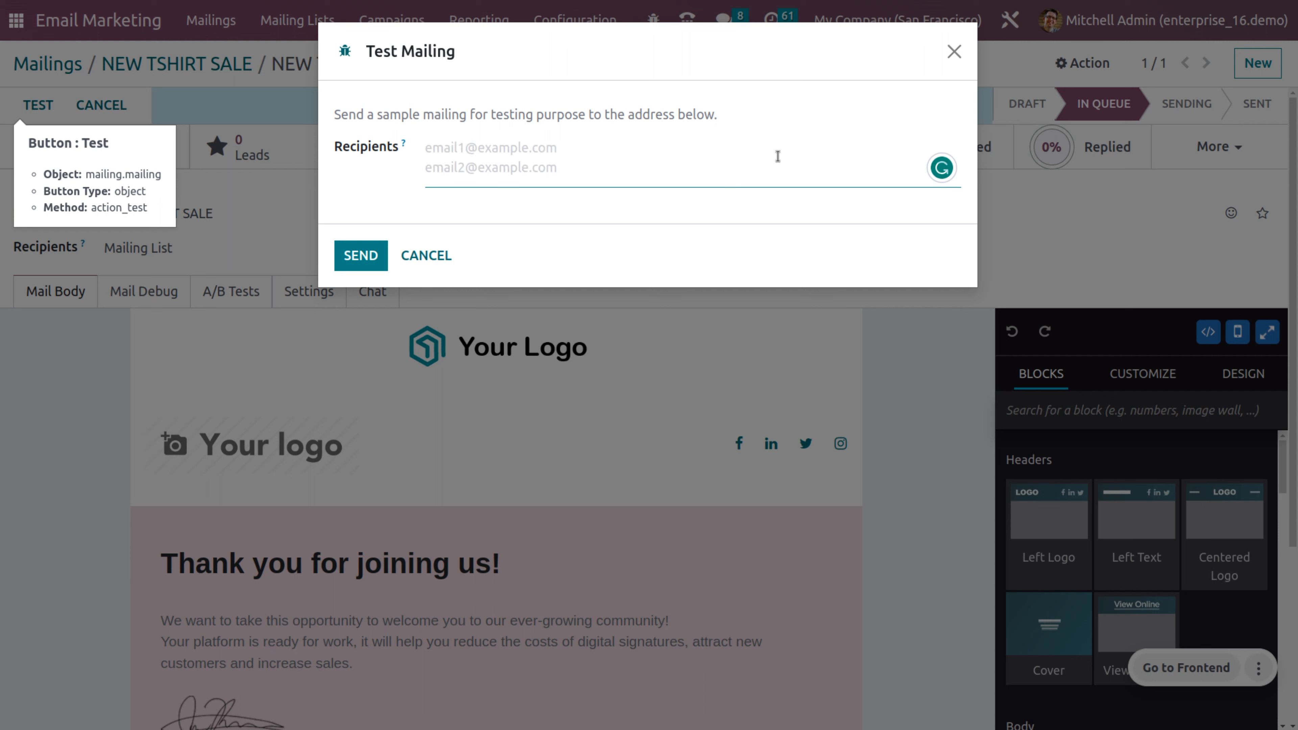
text(SA)
key(BackSpace)
key(BackSpace)
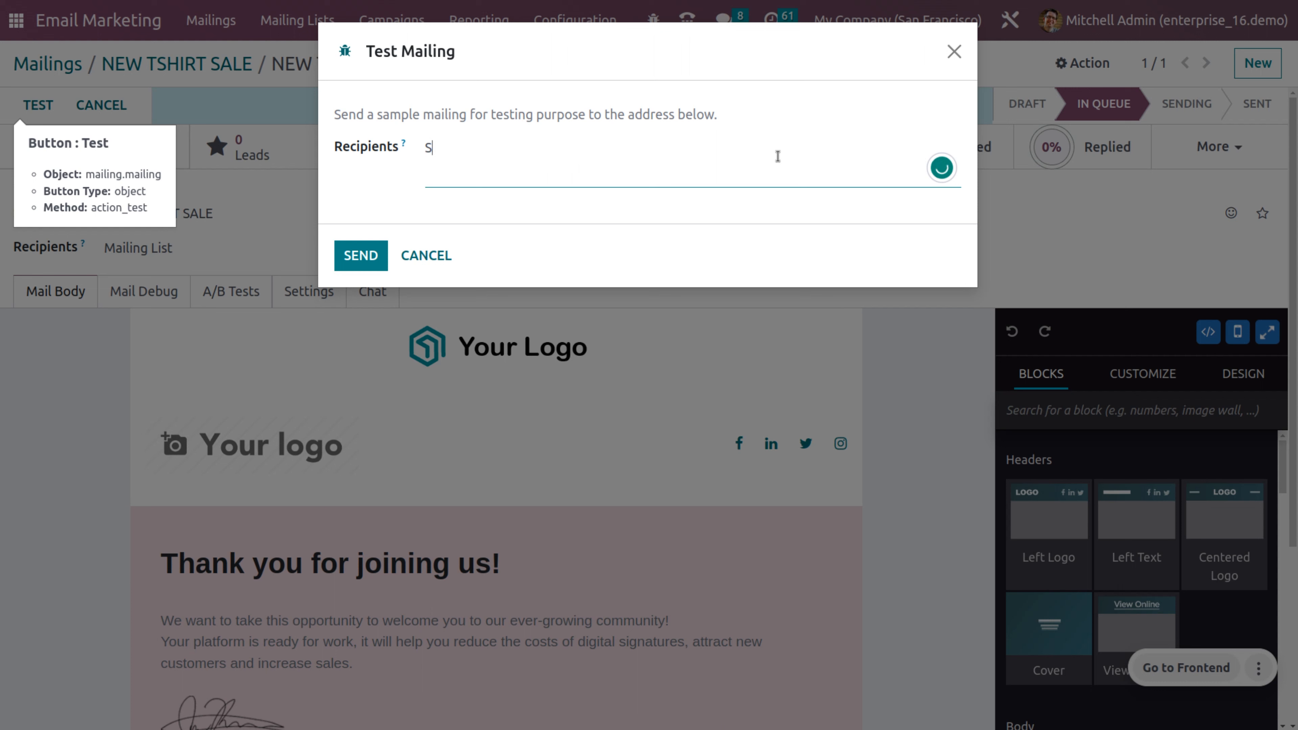
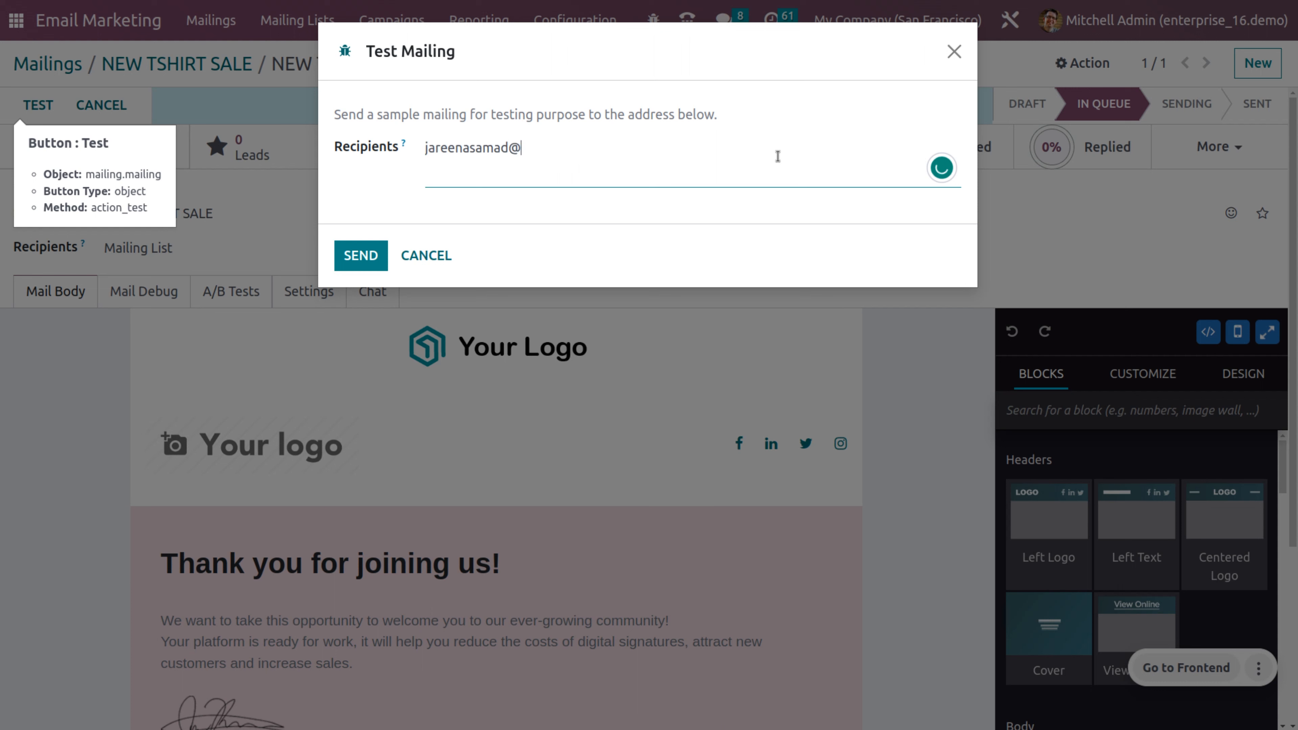
click(348, 255)
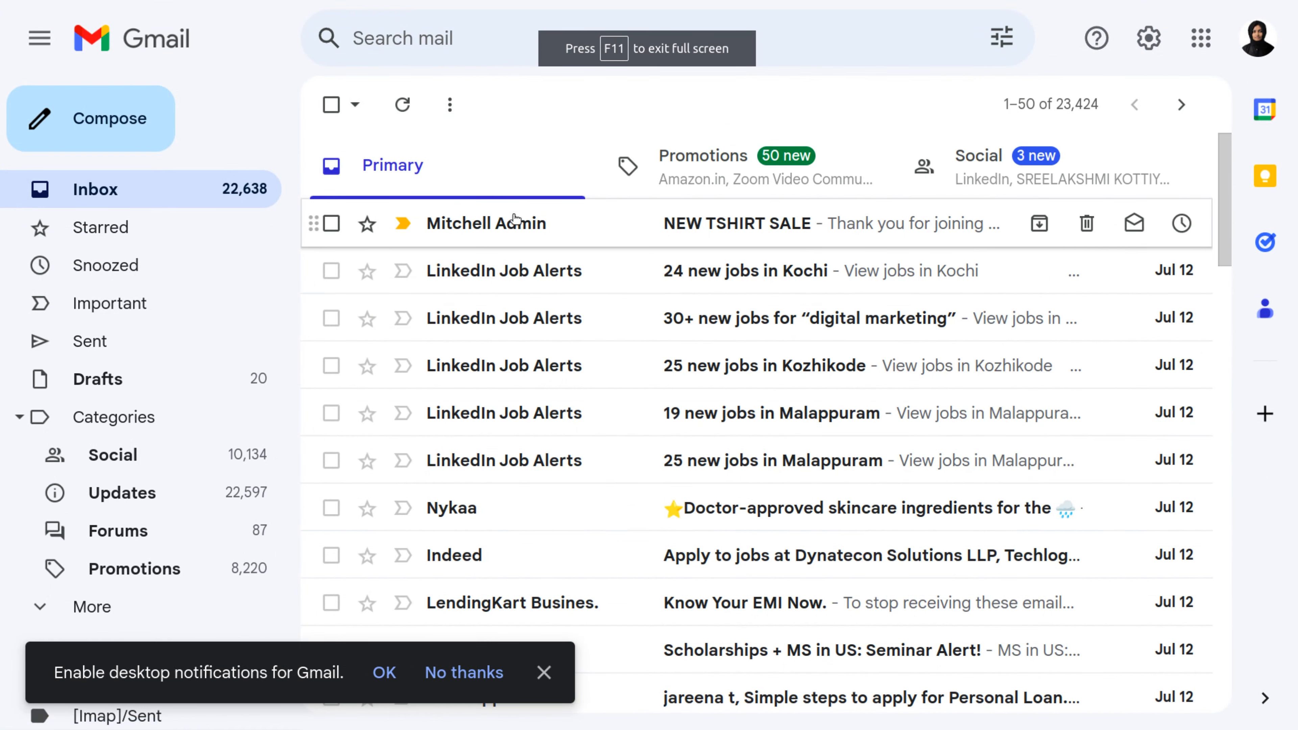
Step: Open the NEW TSHIRT SALE test email in Gmail and read its 'Thank you for joining us!' content
click(515, 218)
scroll(601, 401, down, 10)
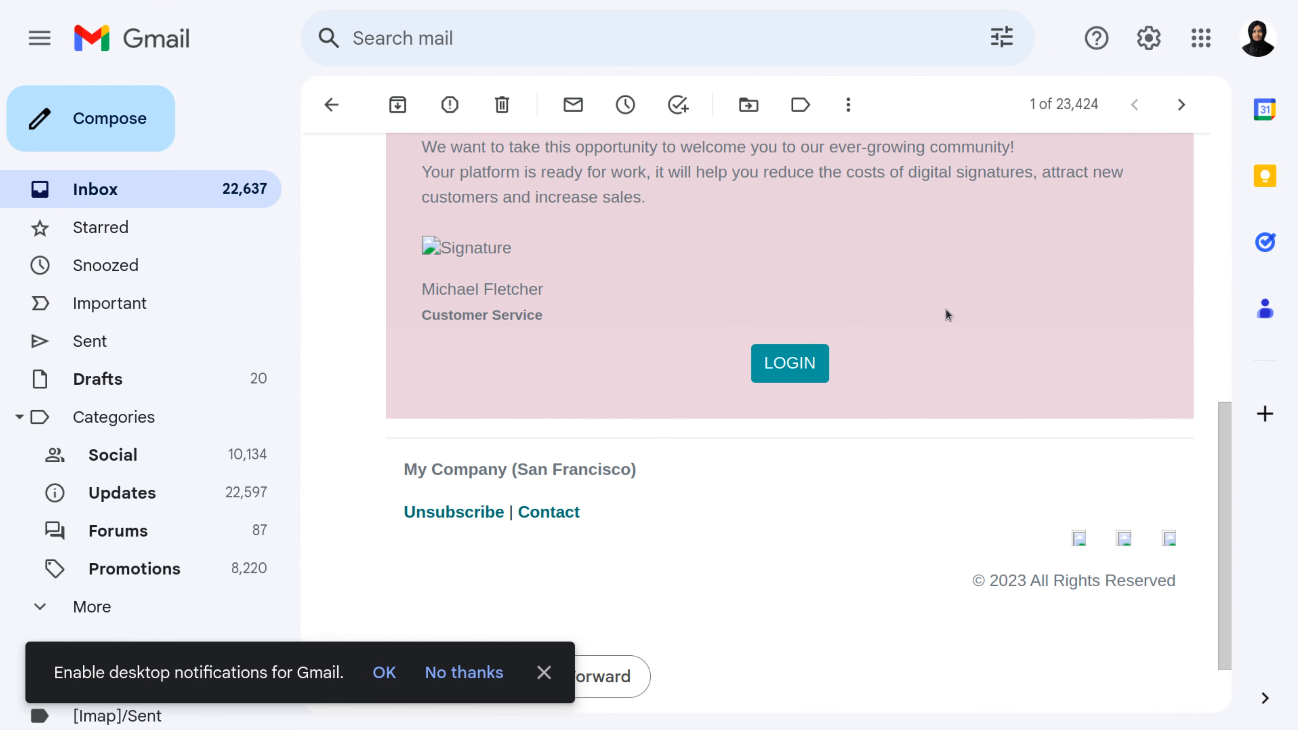
scroll(945, 309, up, 3)
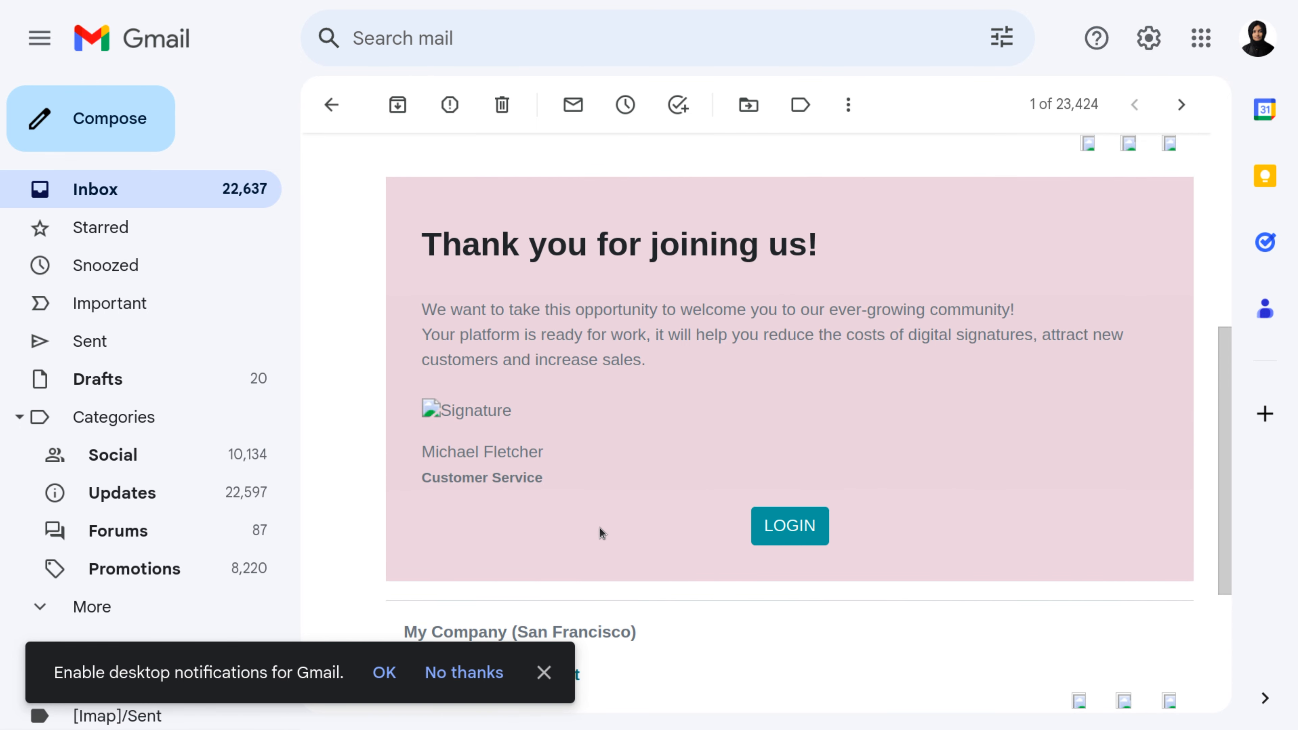
scroll(613, 550, down, 5)
scroll(612, 546, up, 13)
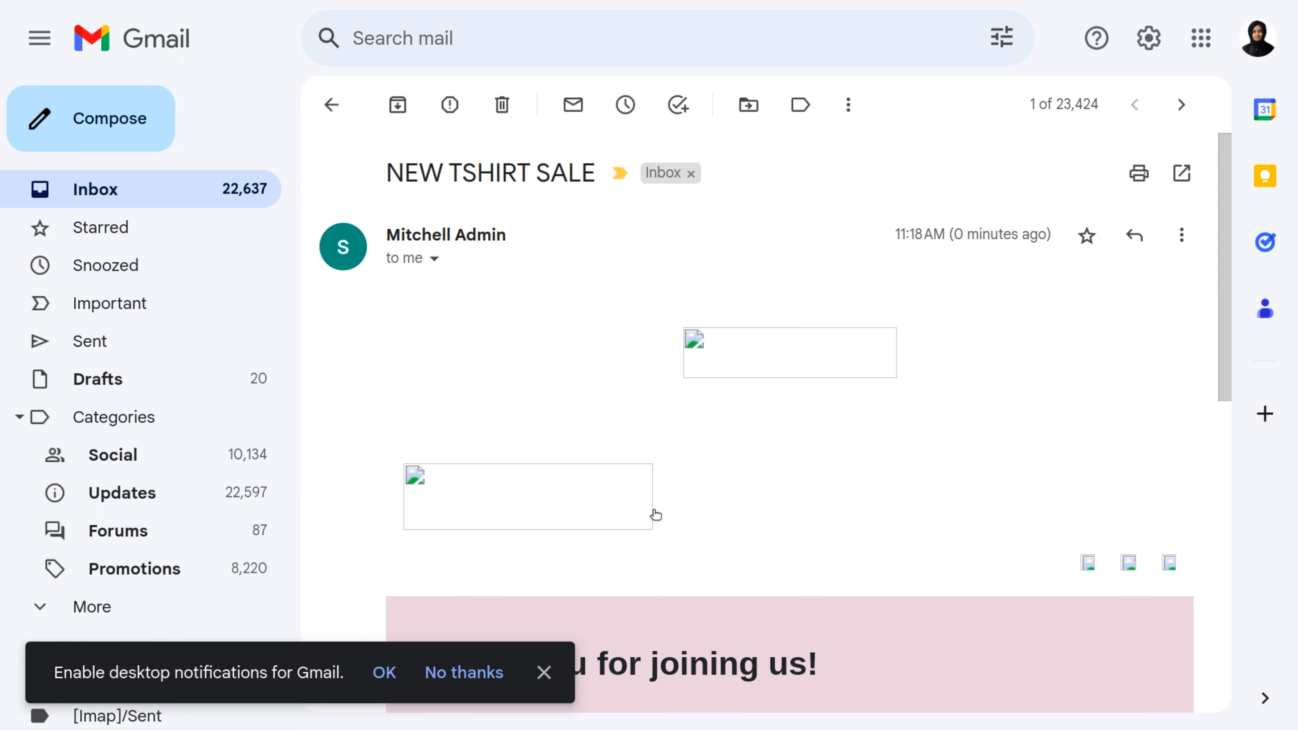
scroll(655, 513, down, 4)
scroll(656, 526, up, 3)
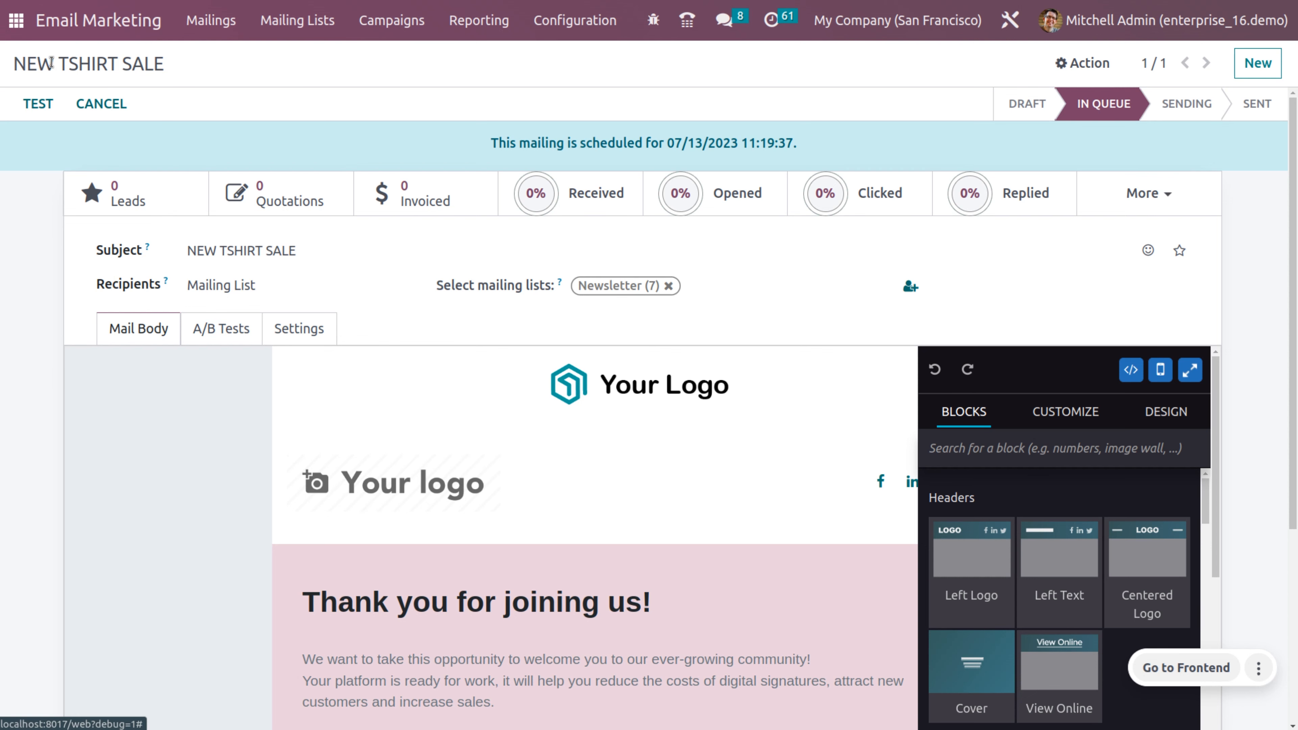
Step: Reopen the first NEW TSHIRT SALE draft, review its Mail Debug preview, then show its Settings tab
click(186, 22)
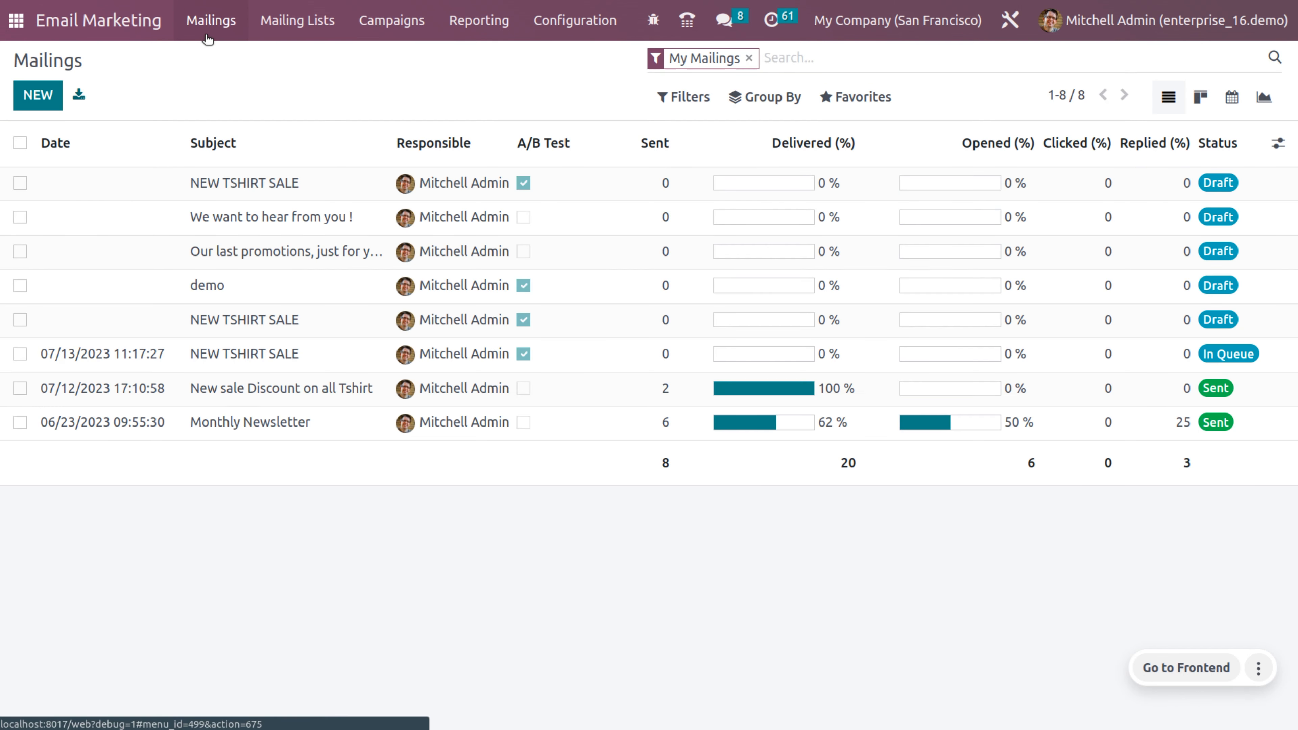
click(231, 185)
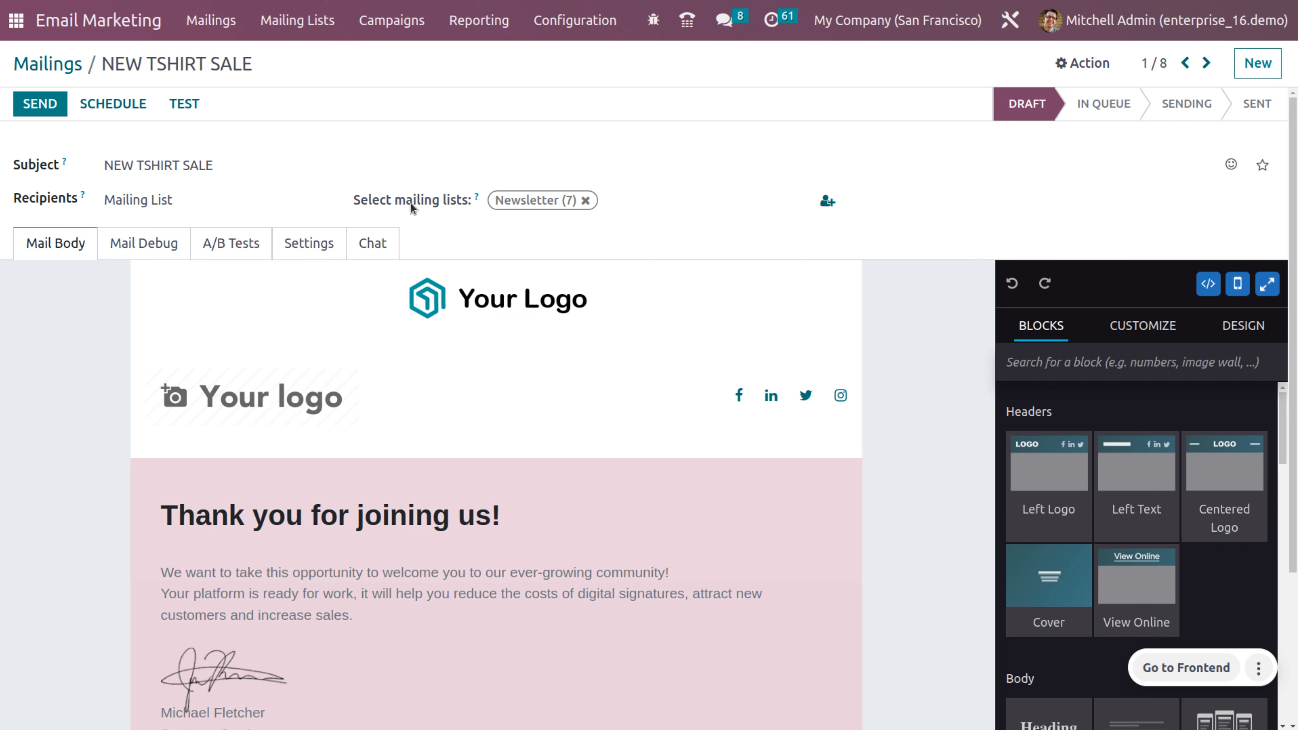
click(158, 247)
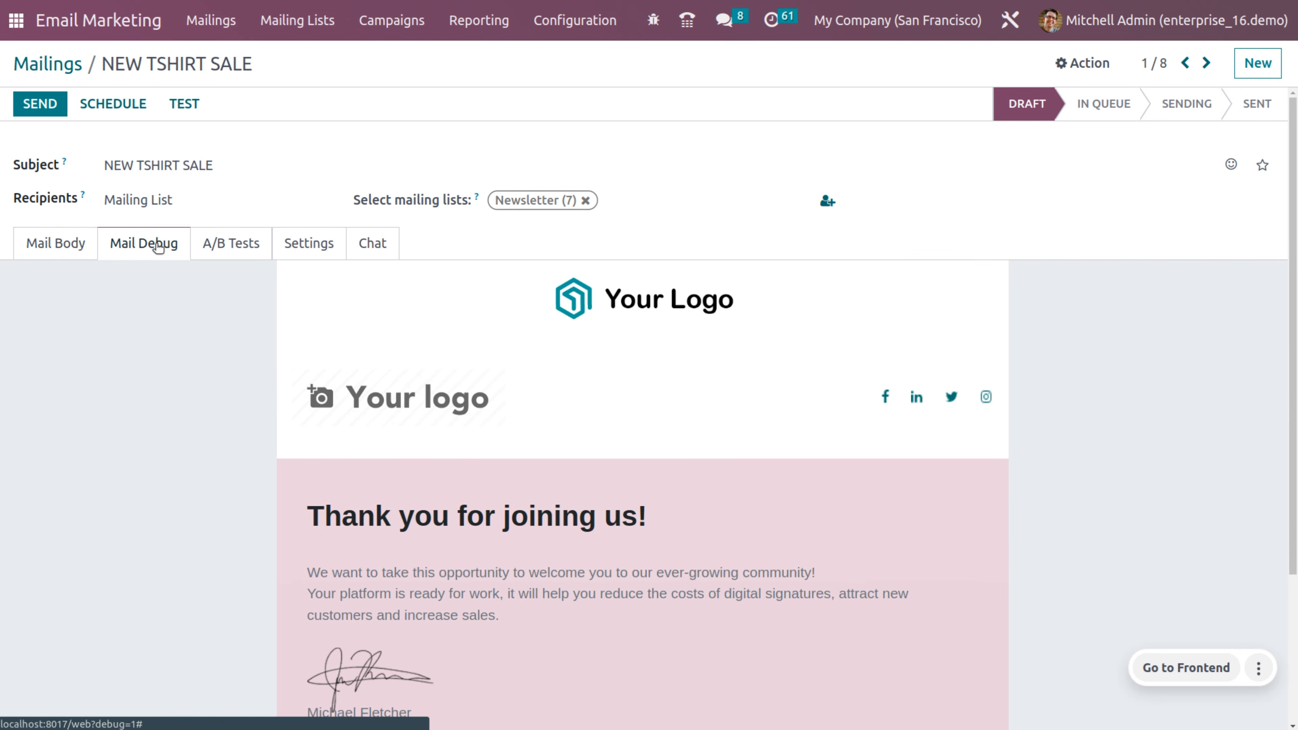
scroll(578, 522, down, 4)
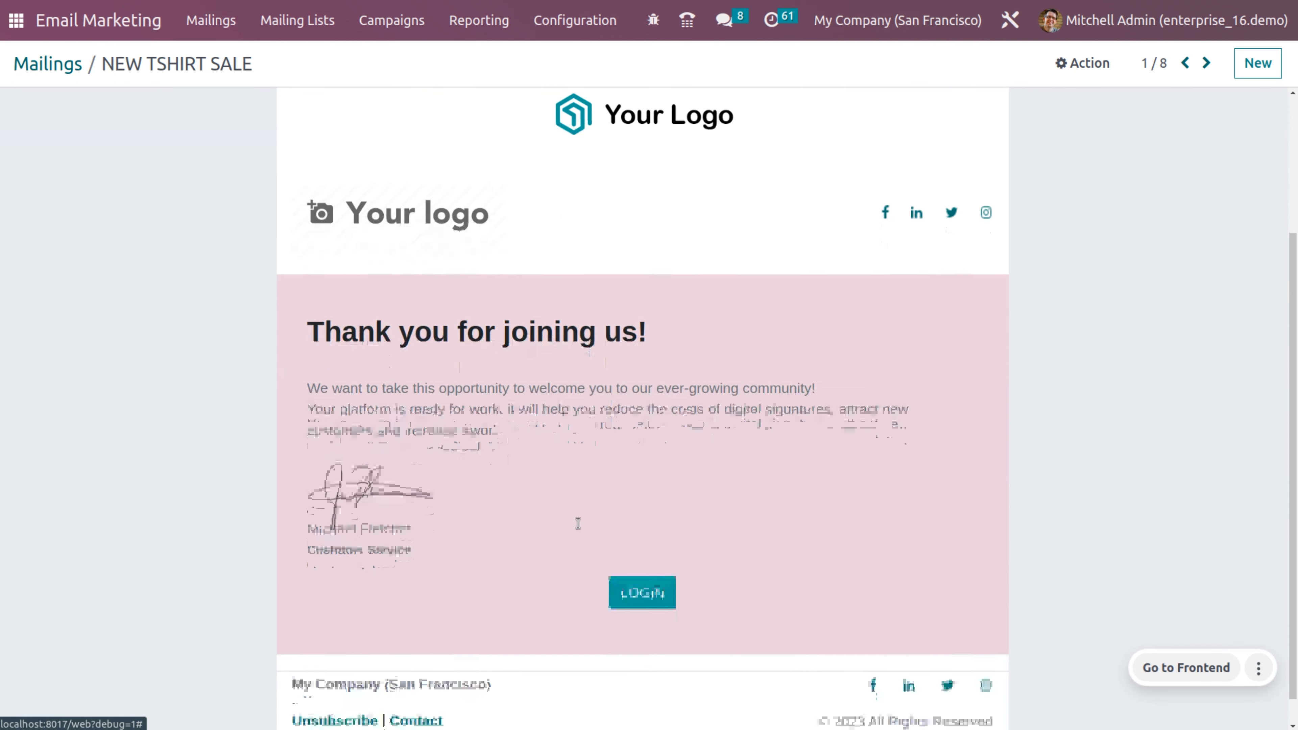
scroll(578, 524, up, 4)
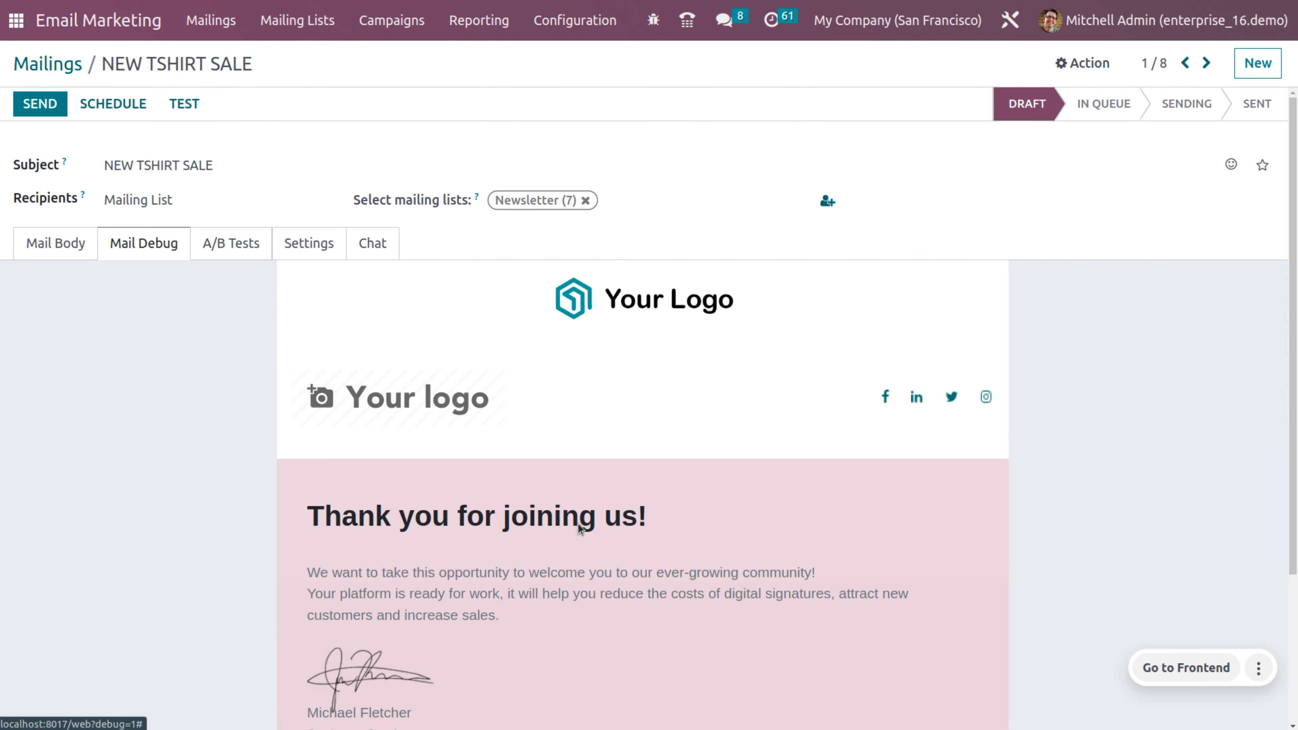
scroll(578, 523, down, 4)
scroll(578, 523, up, 4)
click(284, 249)
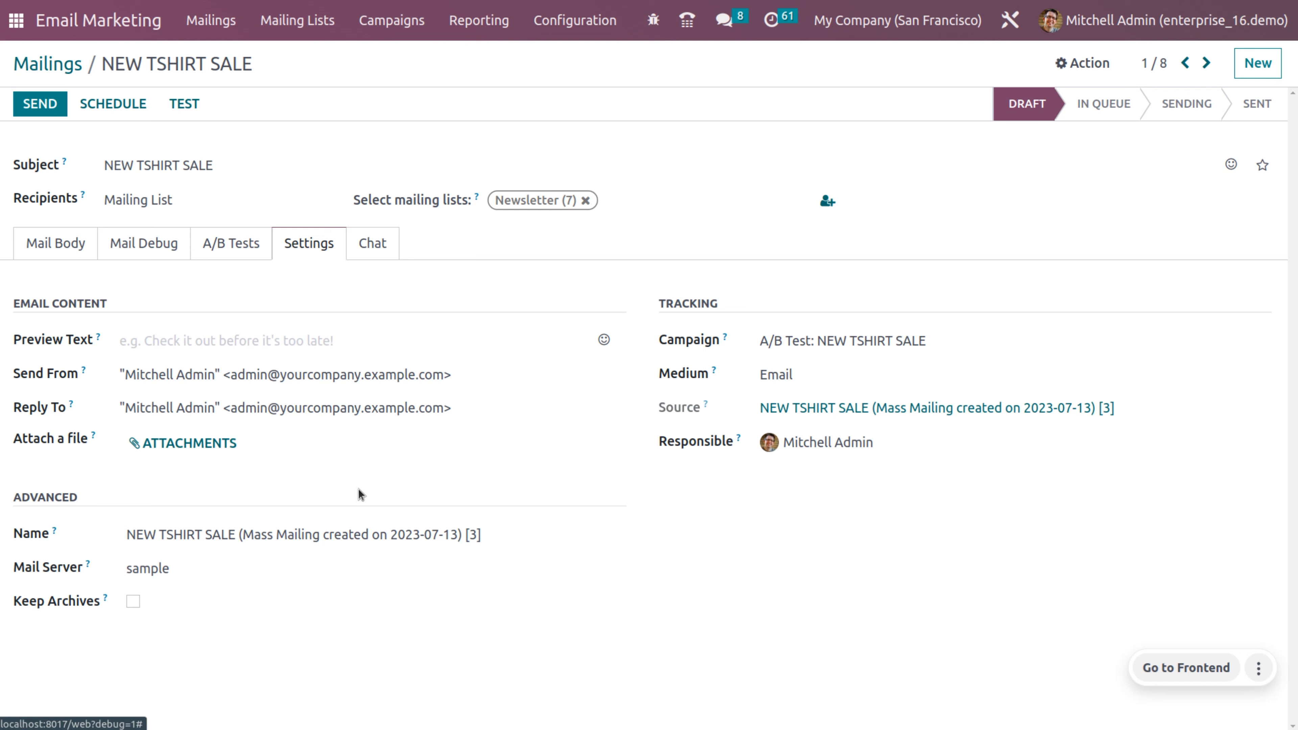
Step: Set the preview text to 'check it out before its too late'
click(231, 341)
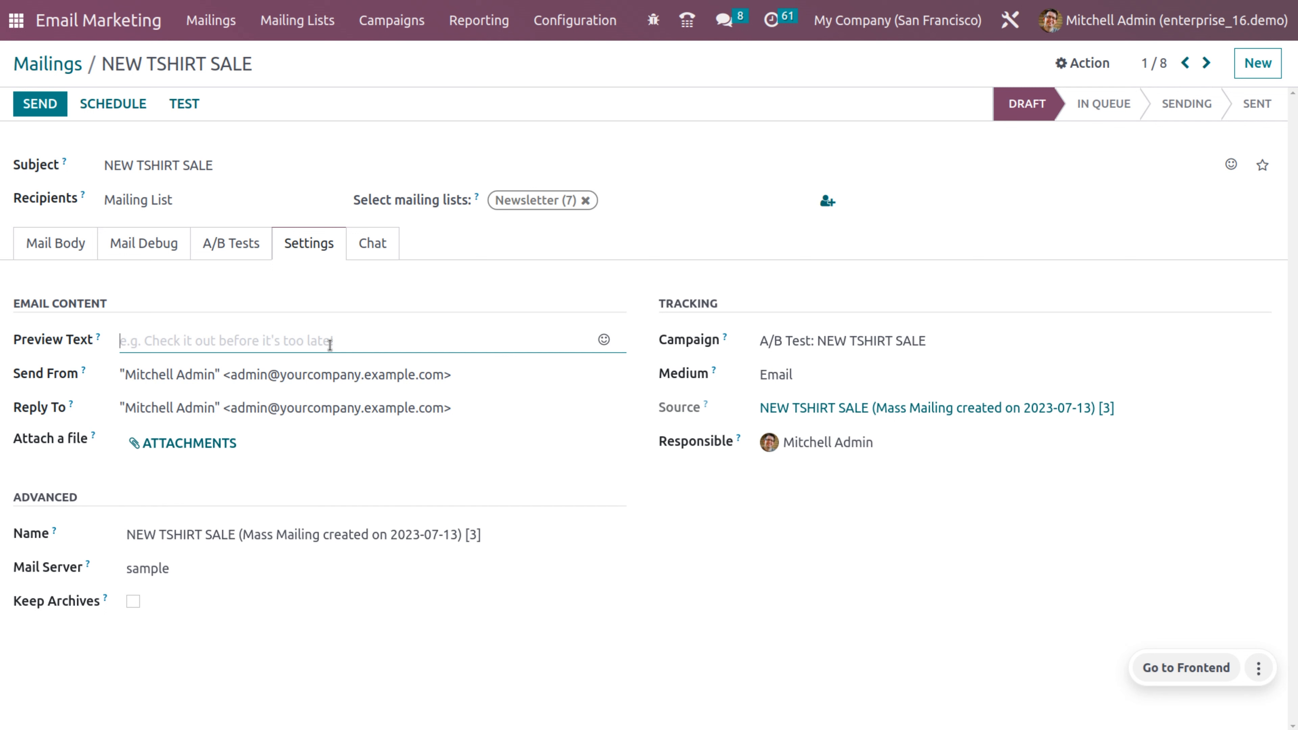
text(ch)
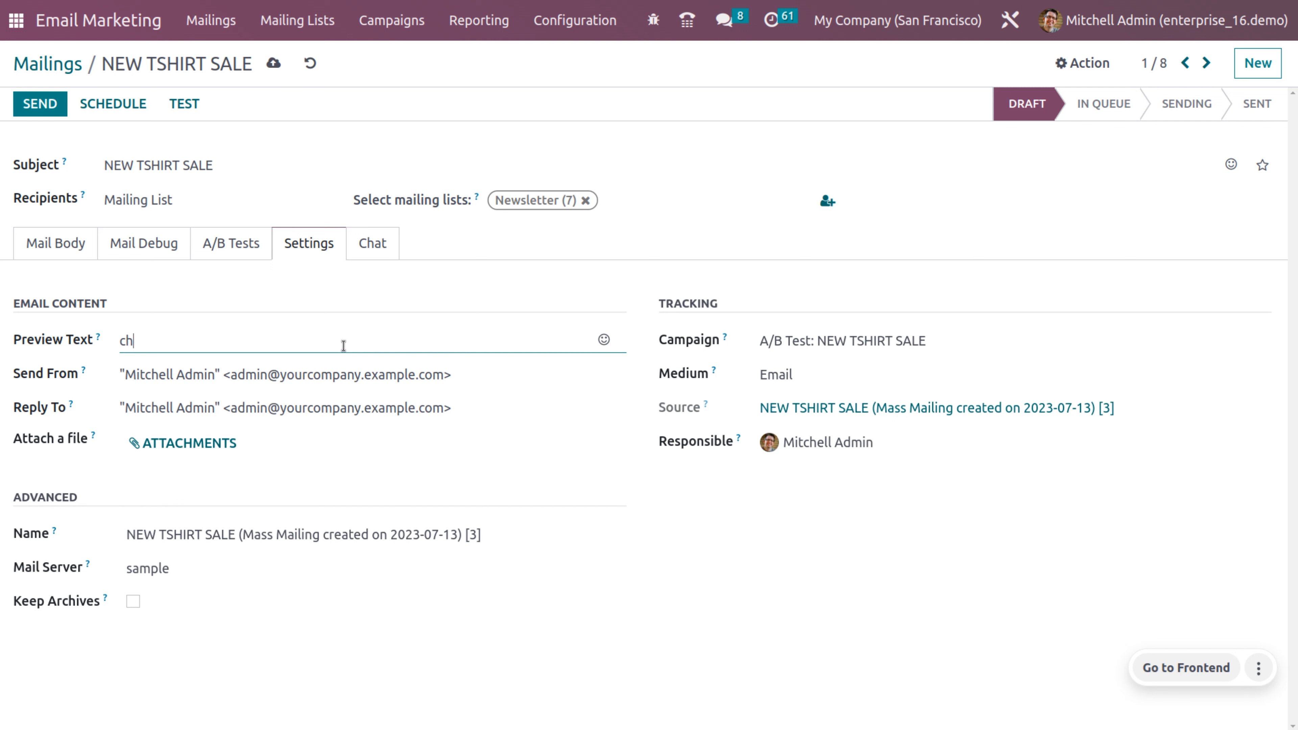
text(eck it out before its too late)
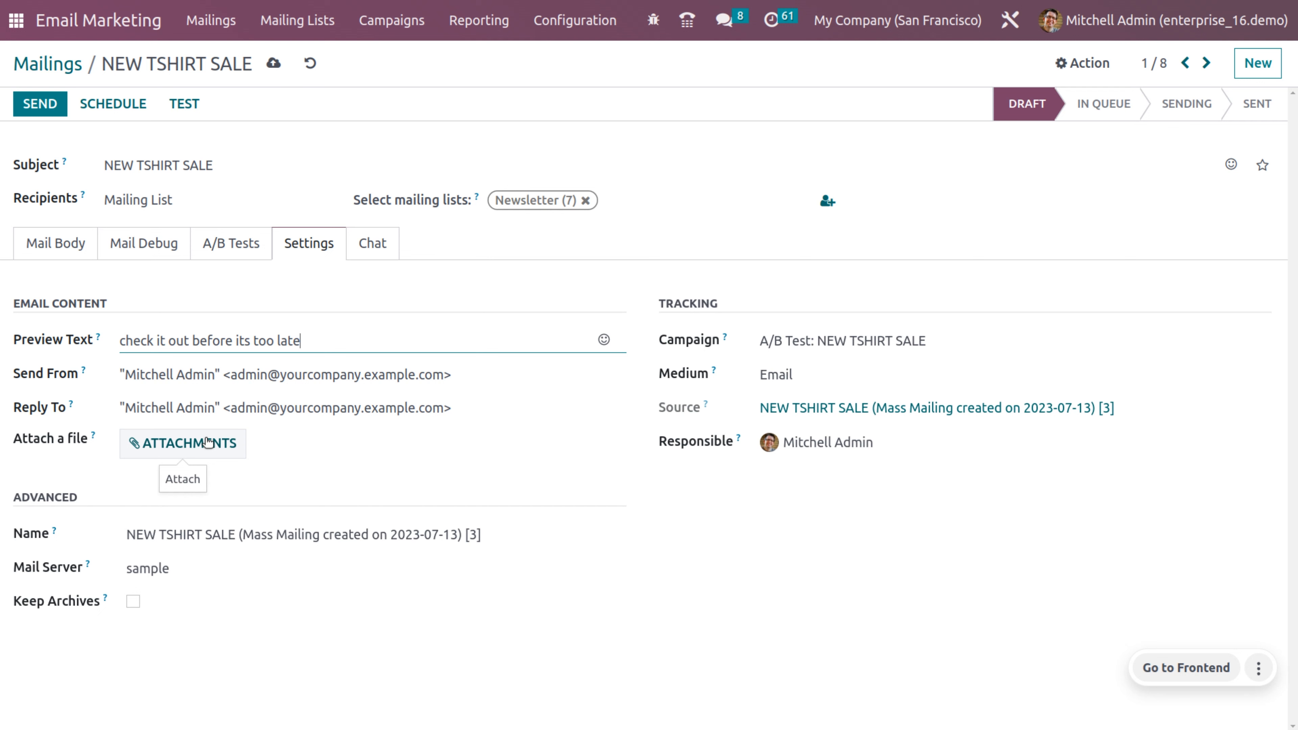
click(818, 368)
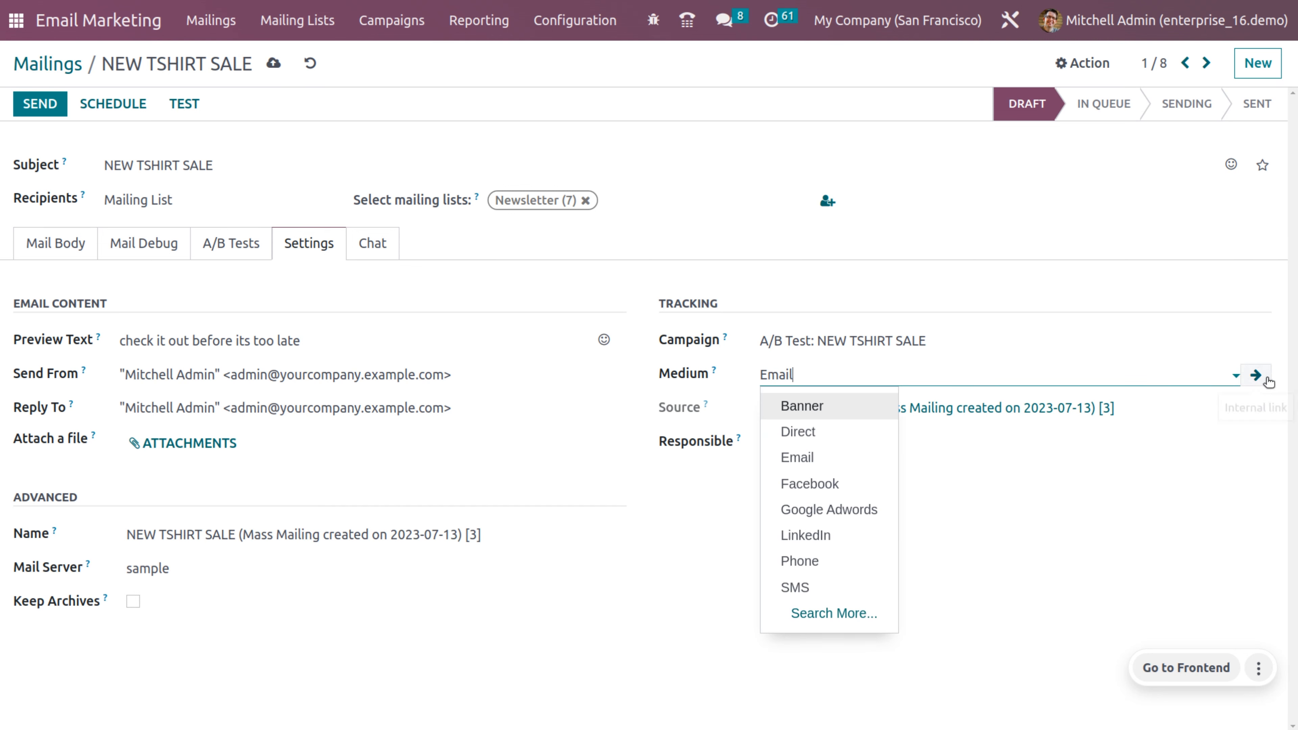
click(1256, 376)
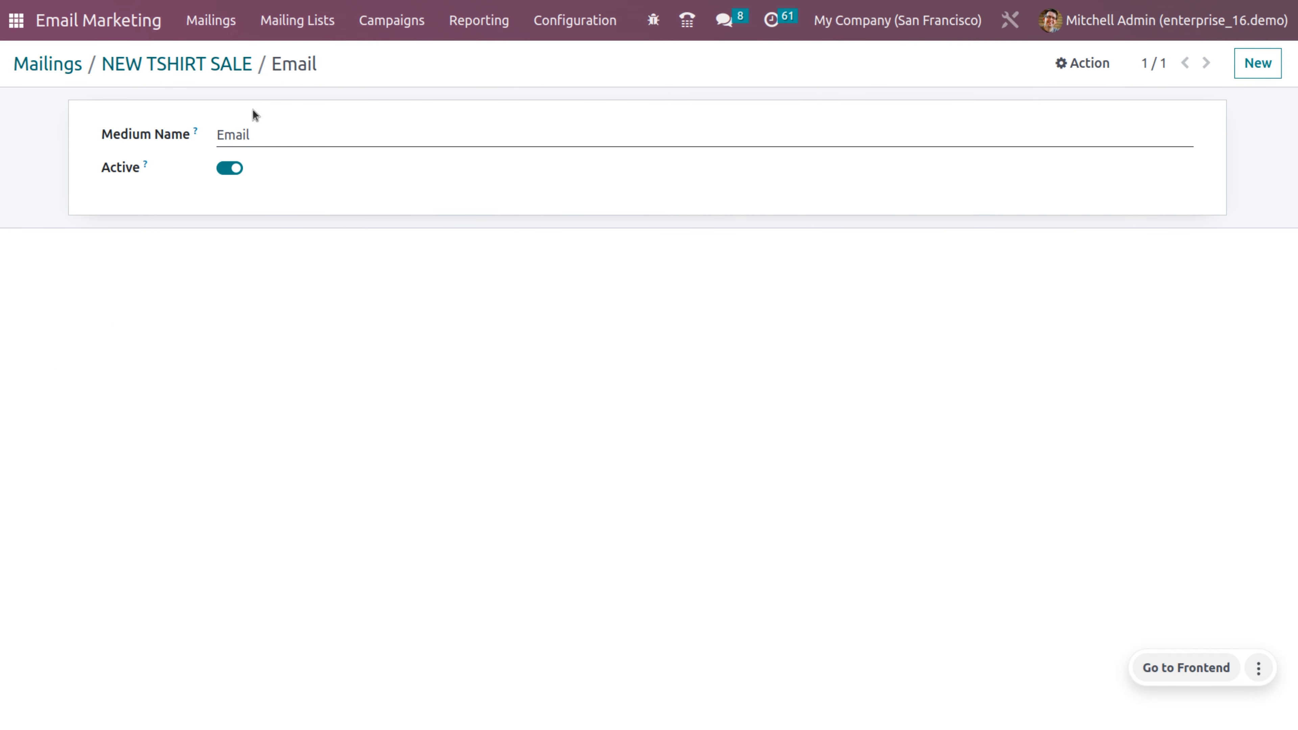
click(154, 72)
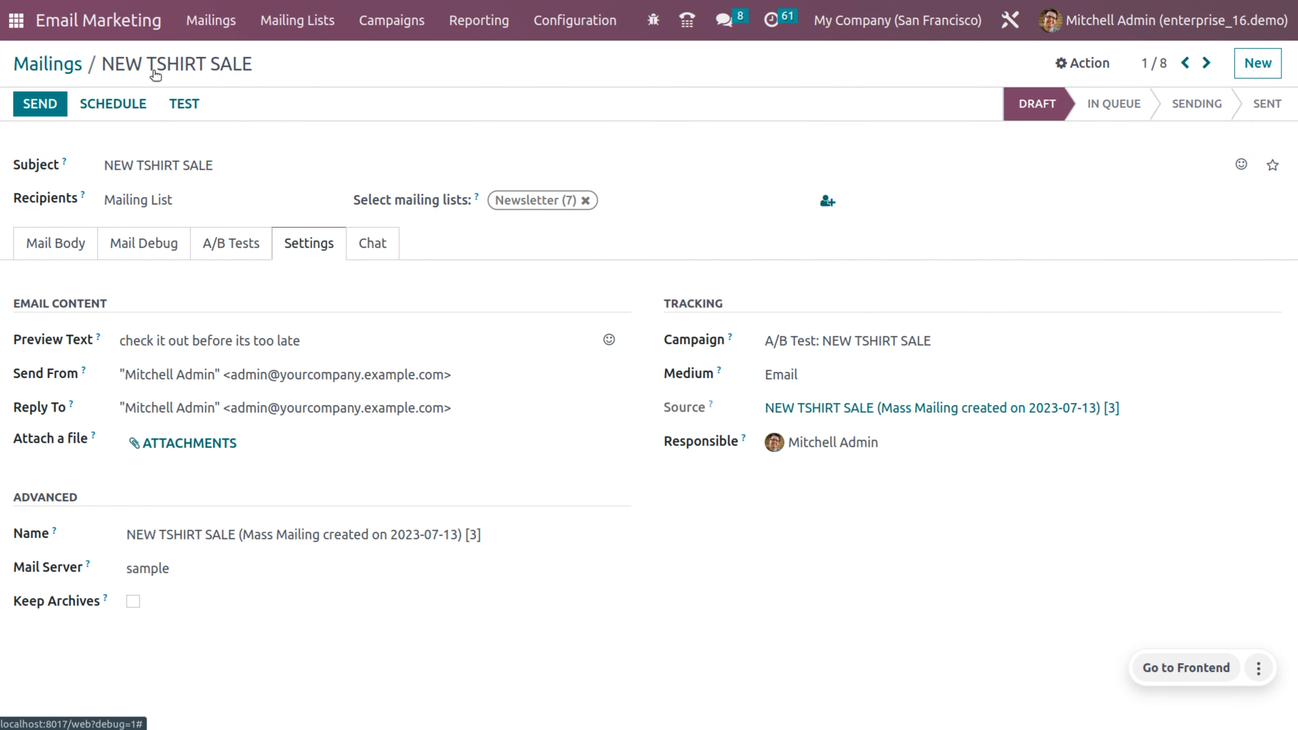
click(784, 378)
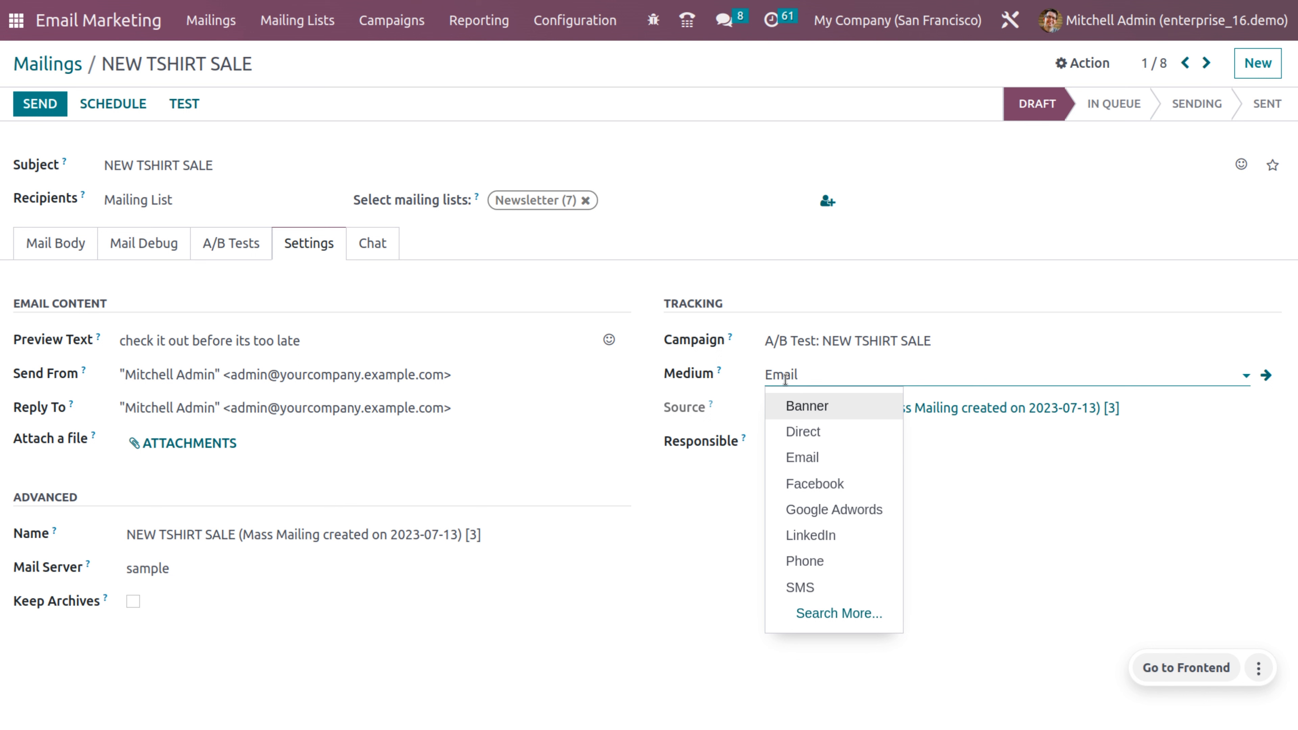
click(688, 577)
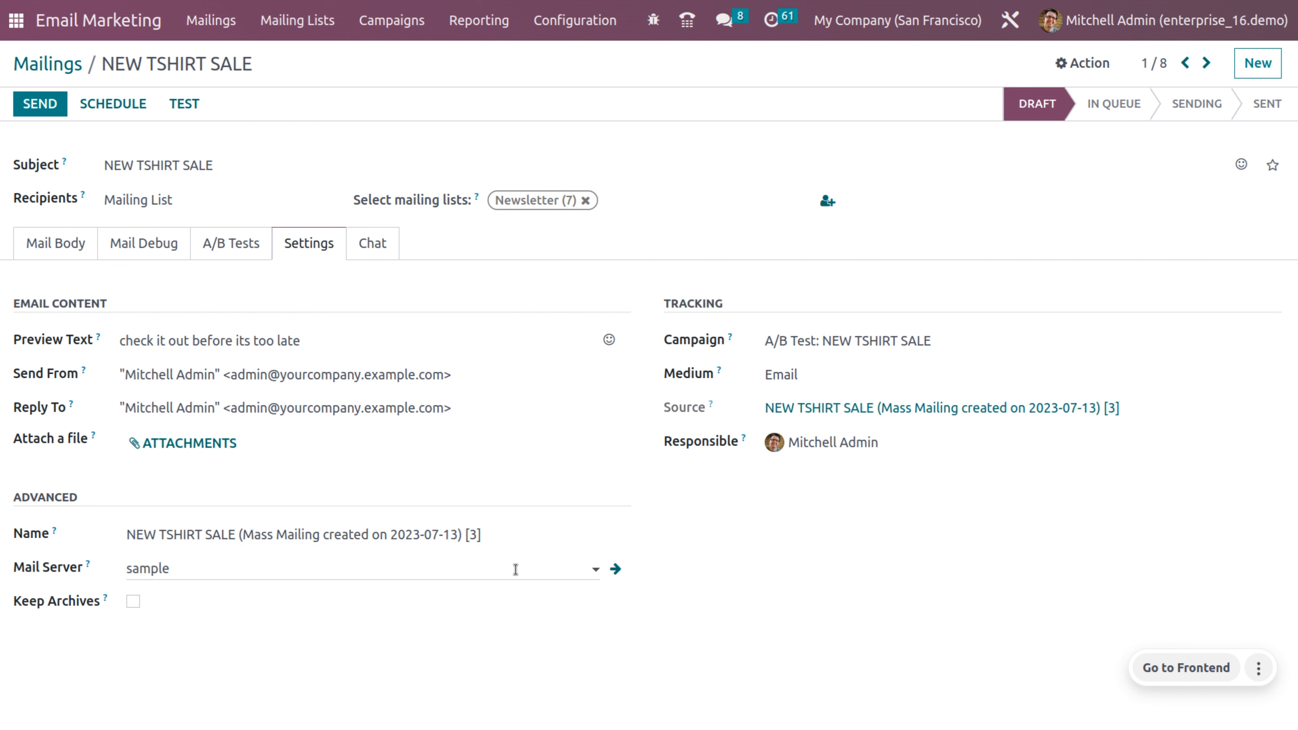
click(615, 569)
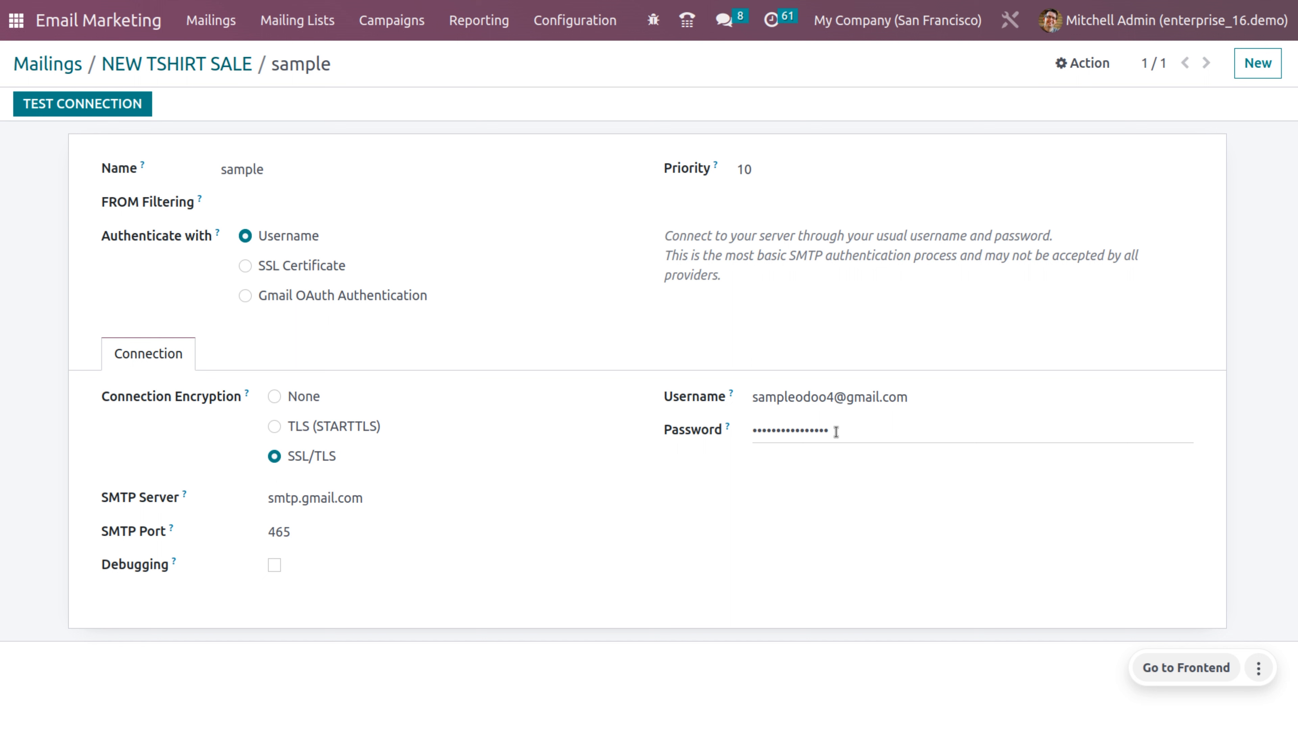
click(100, 110)
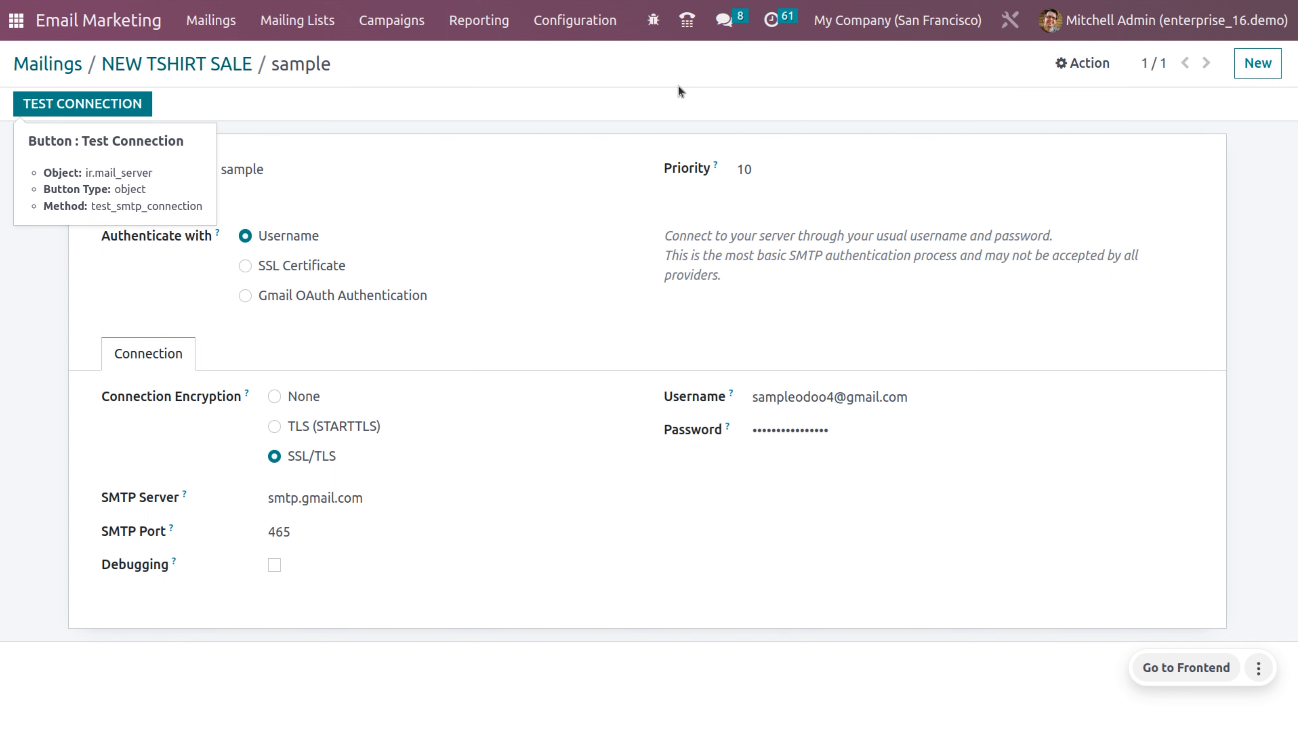
click(204, 63)
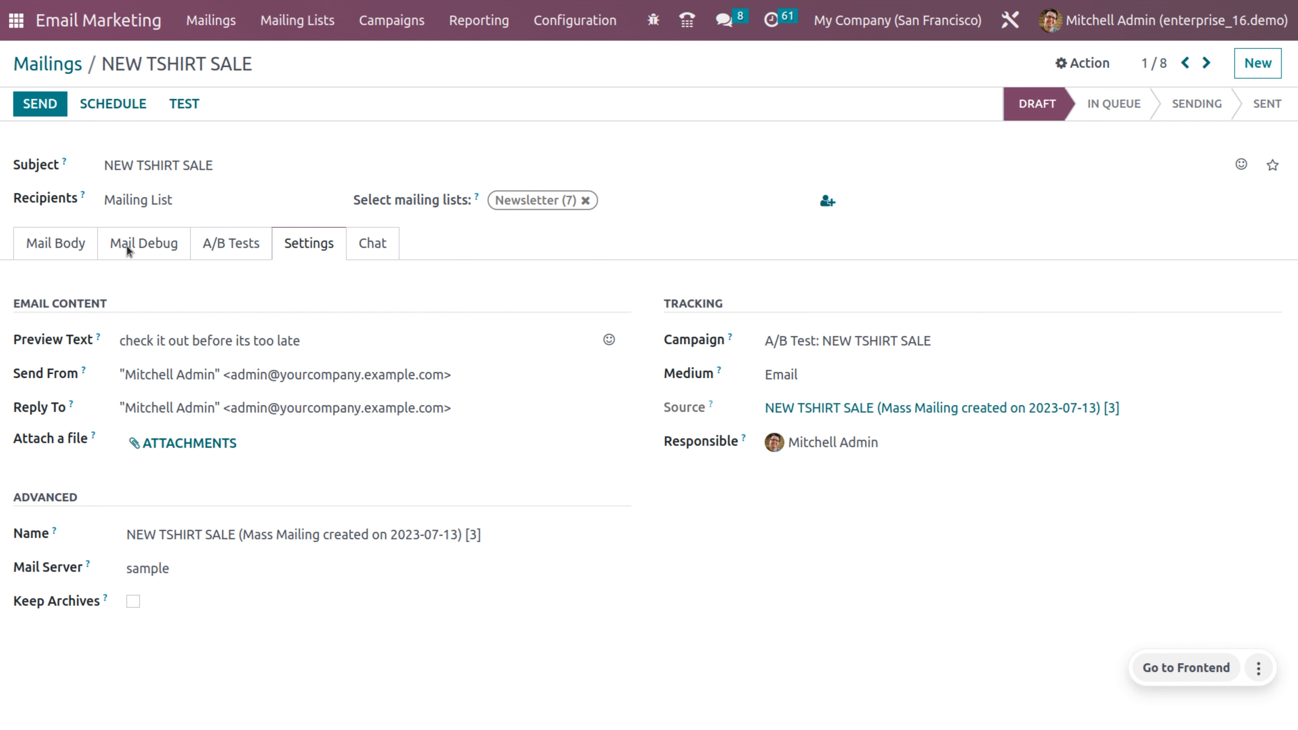
Step: Schedule the NEW TSHIRT SALE mailing to send on 13 July 2023
click(116, 107)
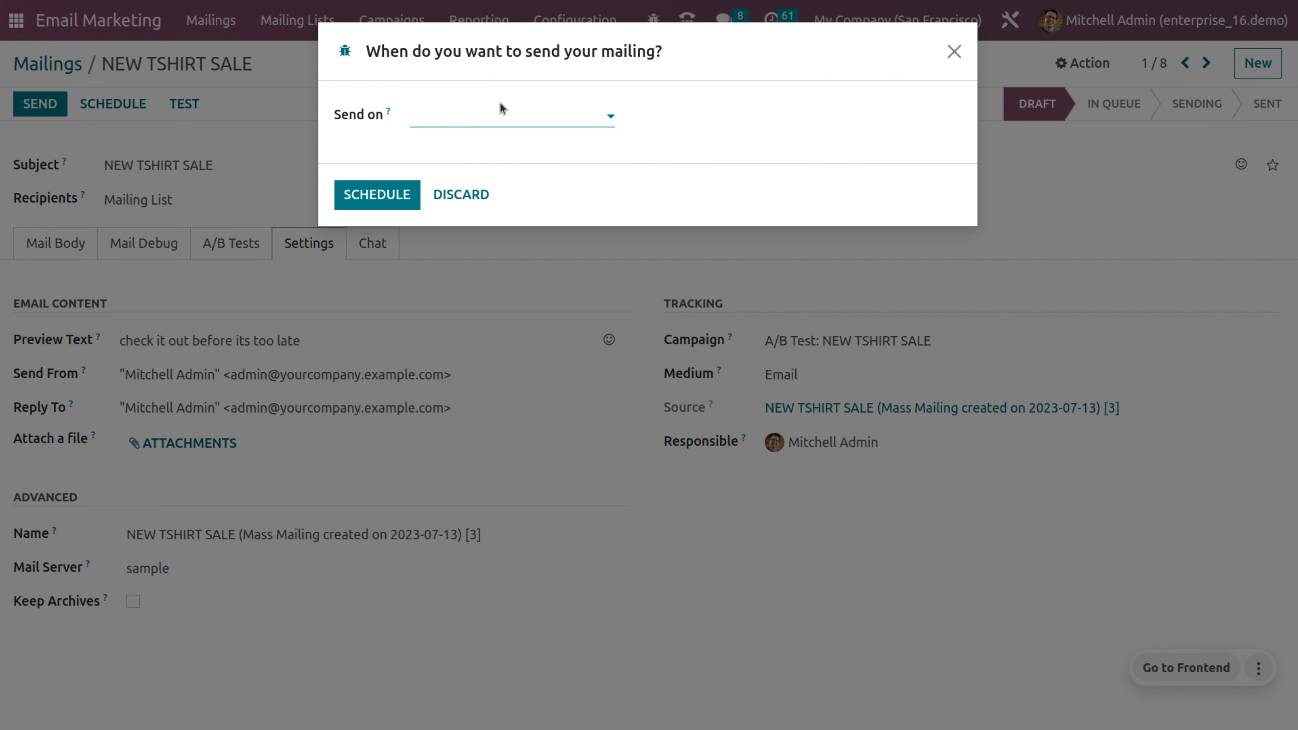
click(508, 120)
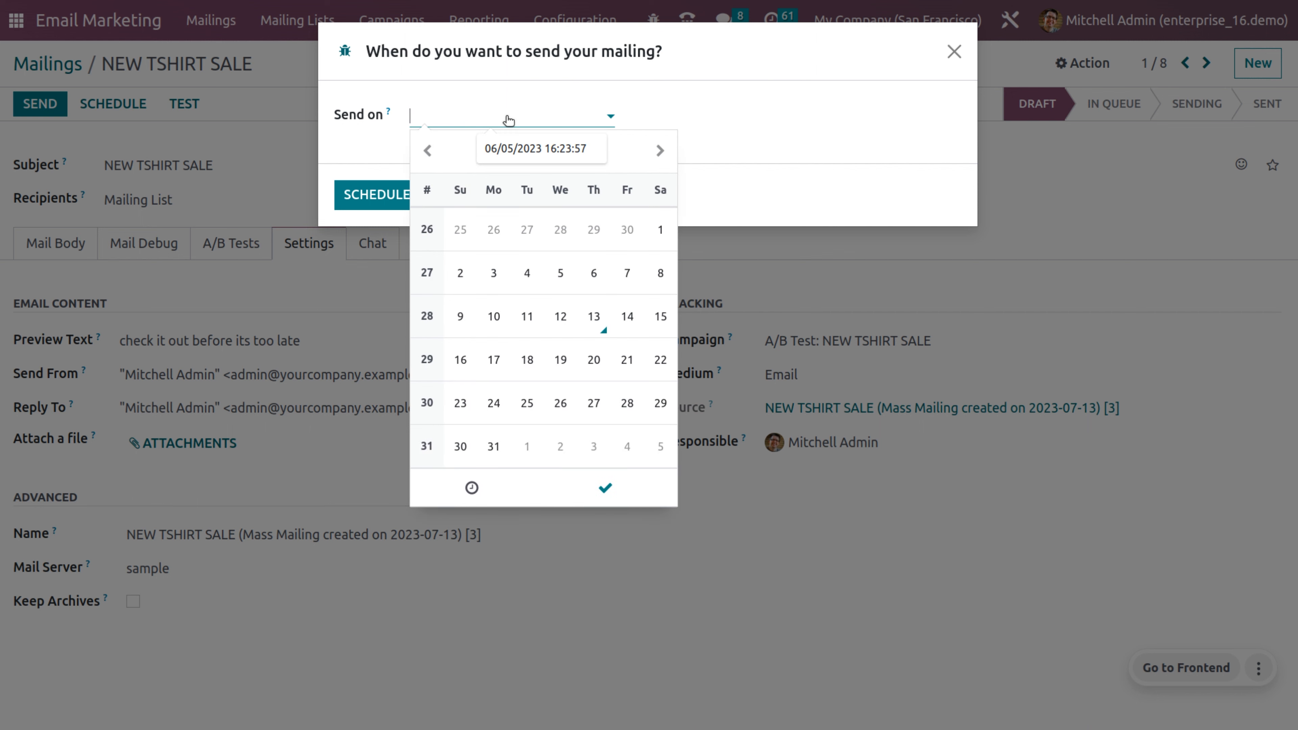
click(594, 330)
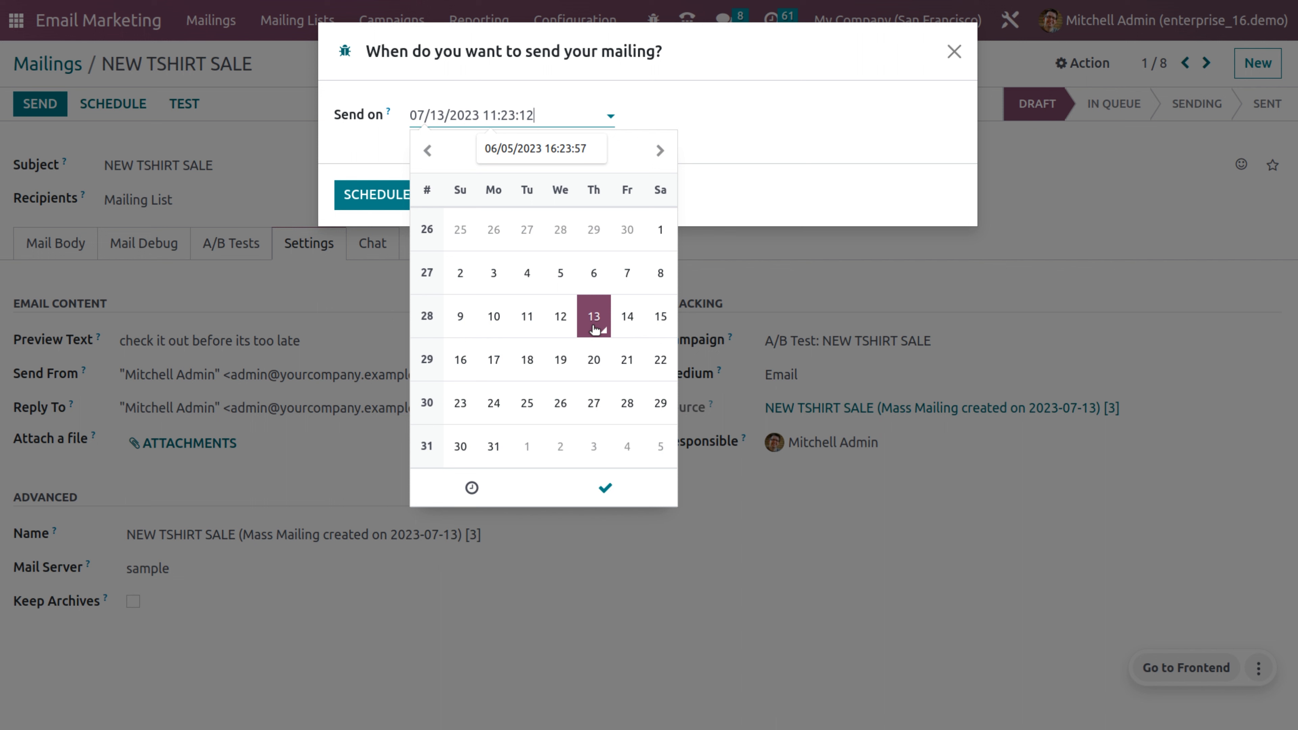
click(791, 146)
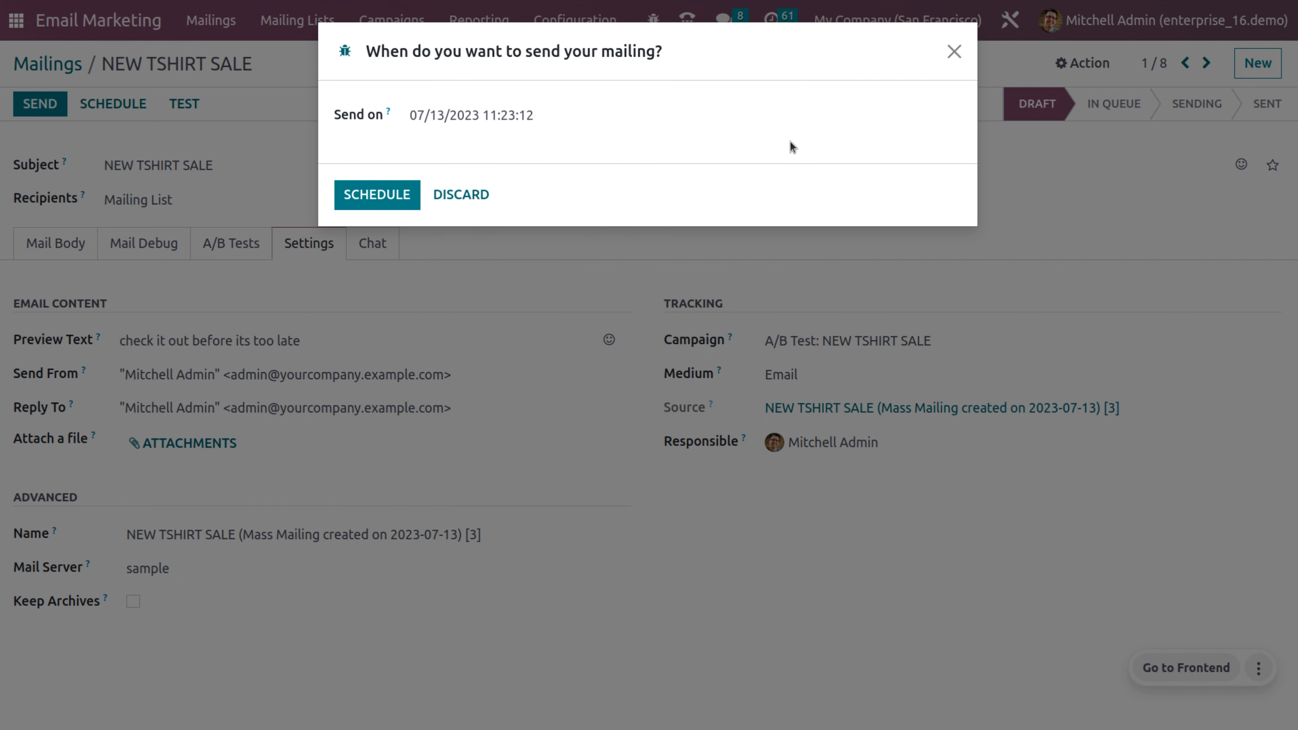
click(353, 196)
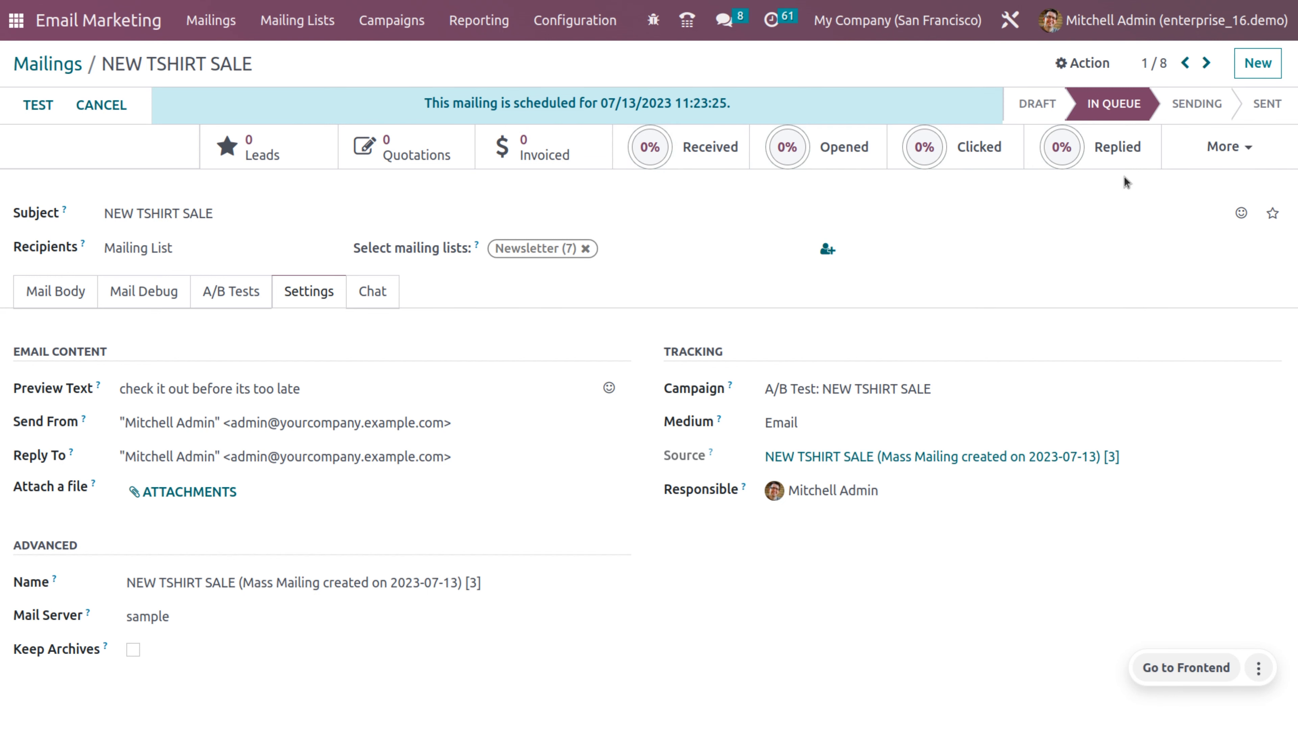
Step: Glance at the More stats figures, then return to the Mailings list
click(1202, 140)
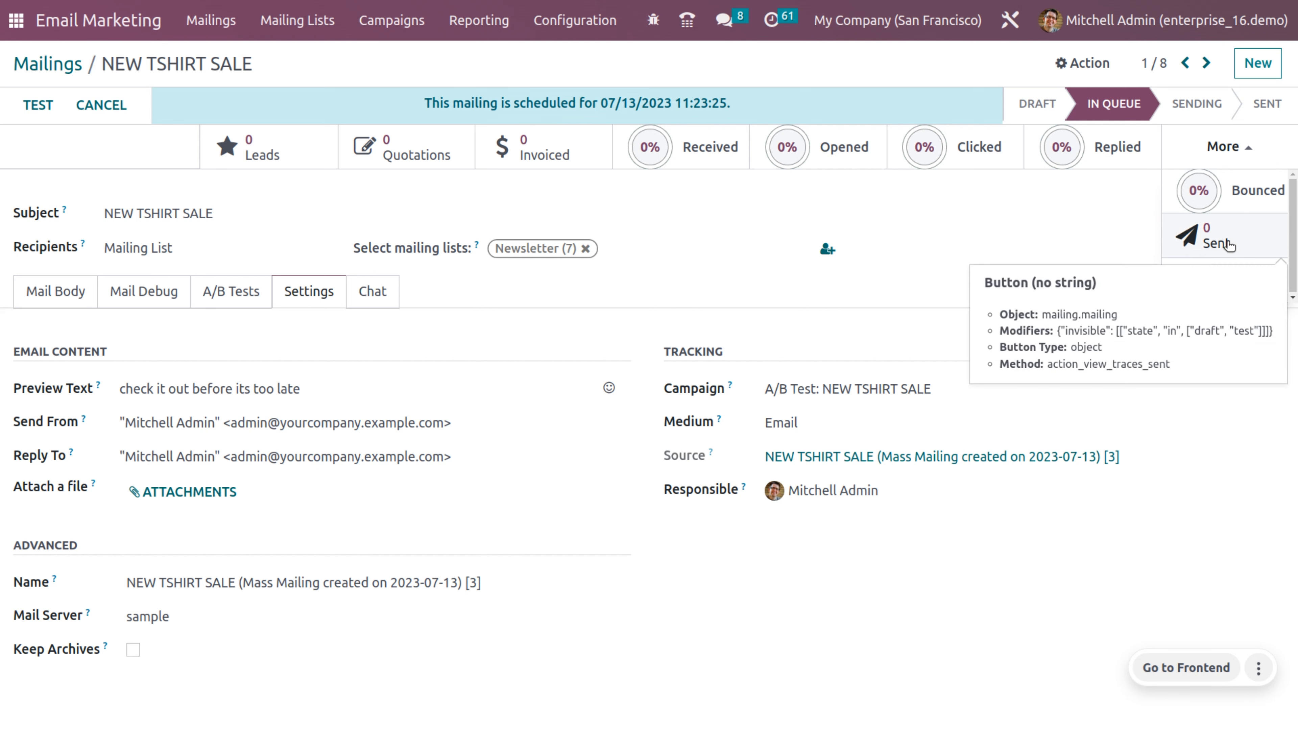
click(1043, 278)
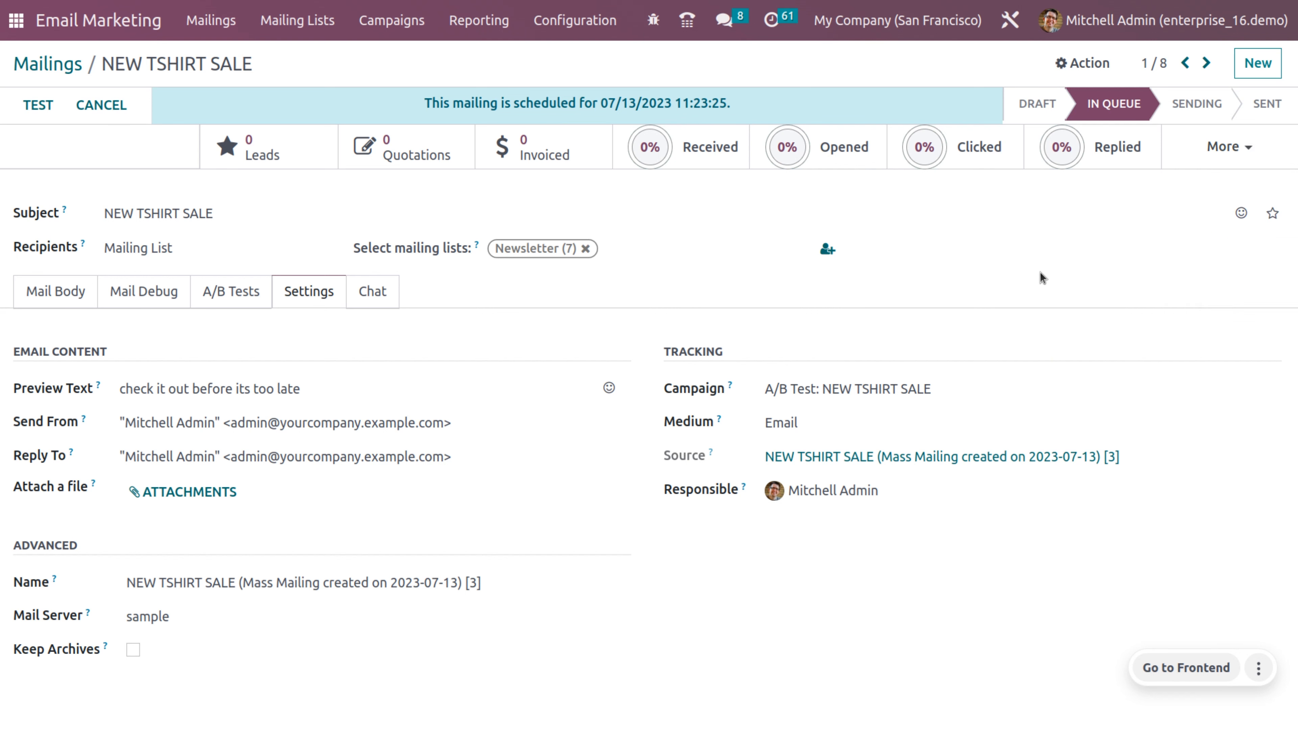
click(36, 63)
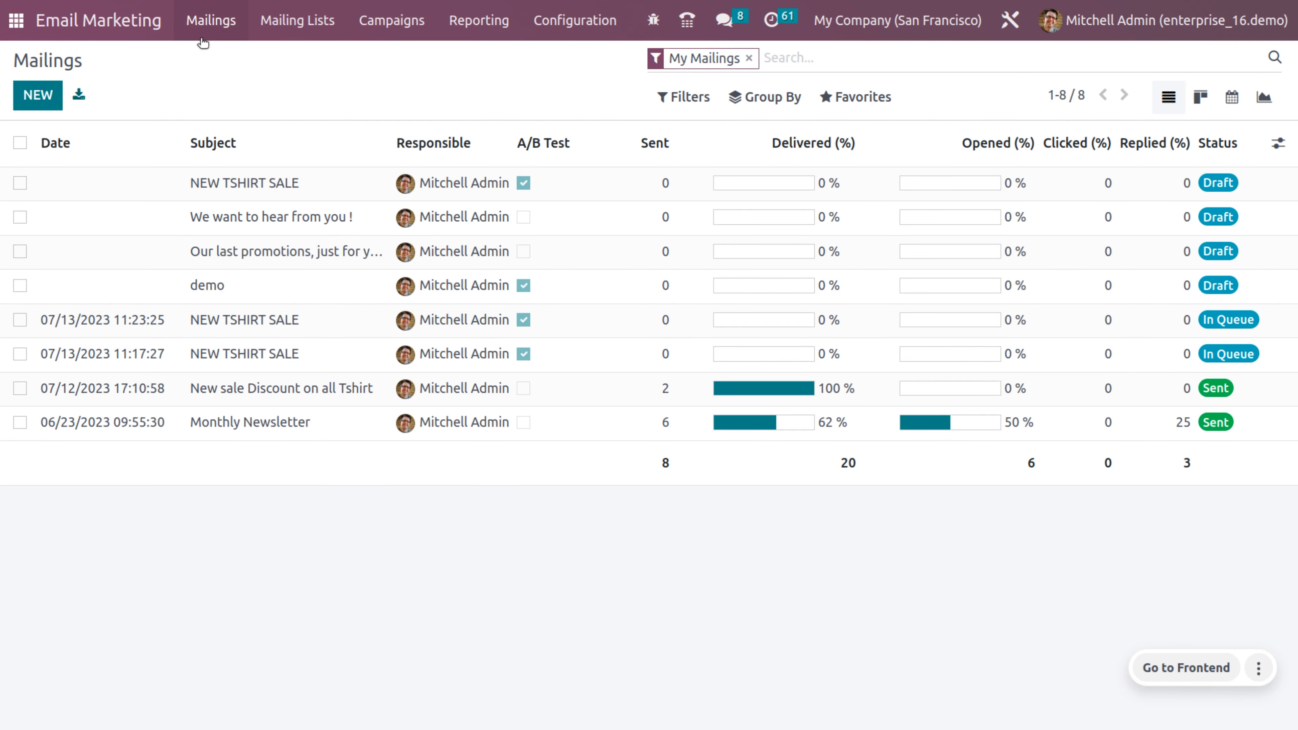
click(276, 24)
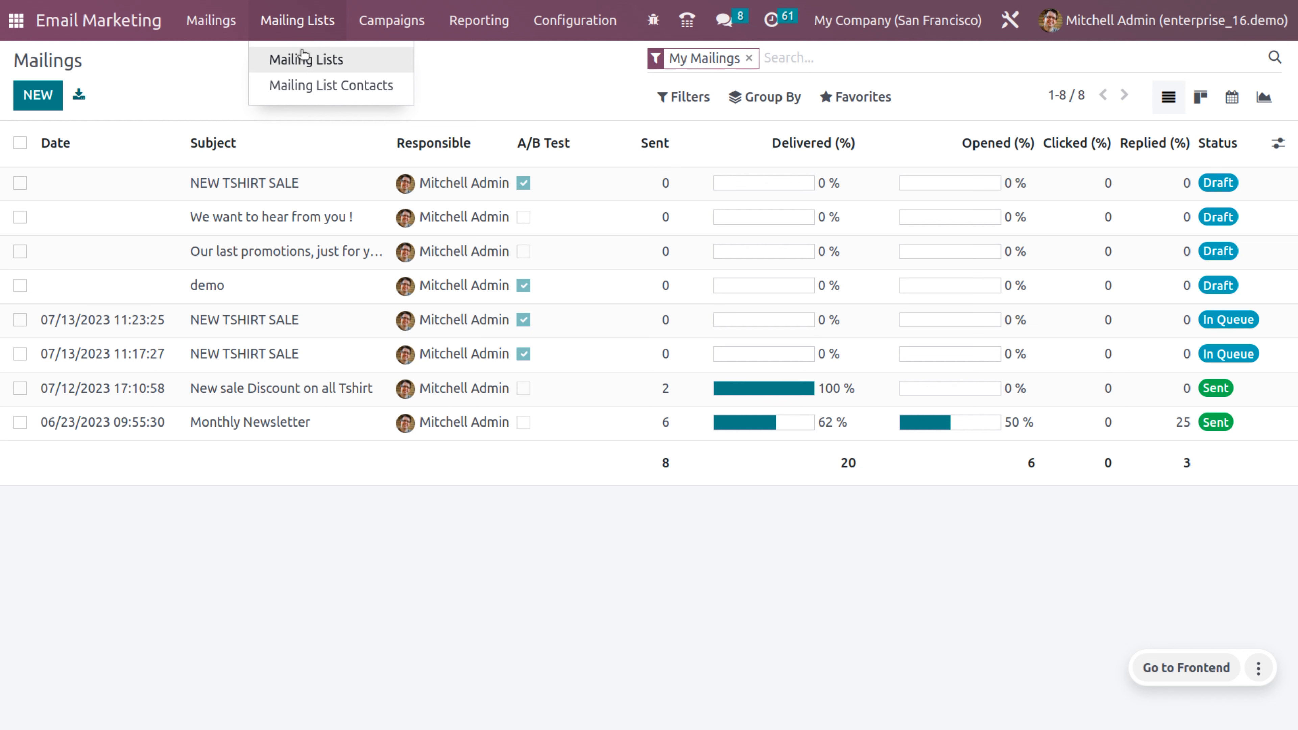
Step: Go to the Mailing Lists overview and start a new mailing list
click(304, 60)
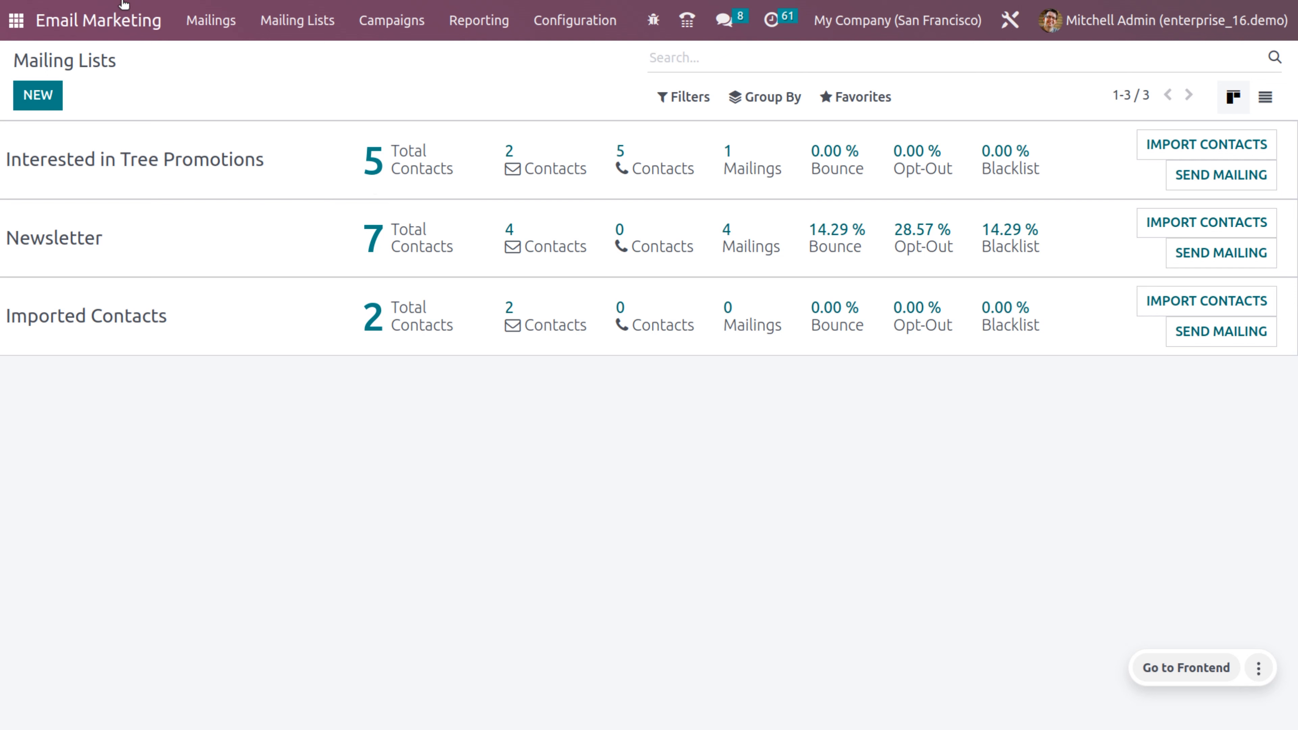
click(50, 105)
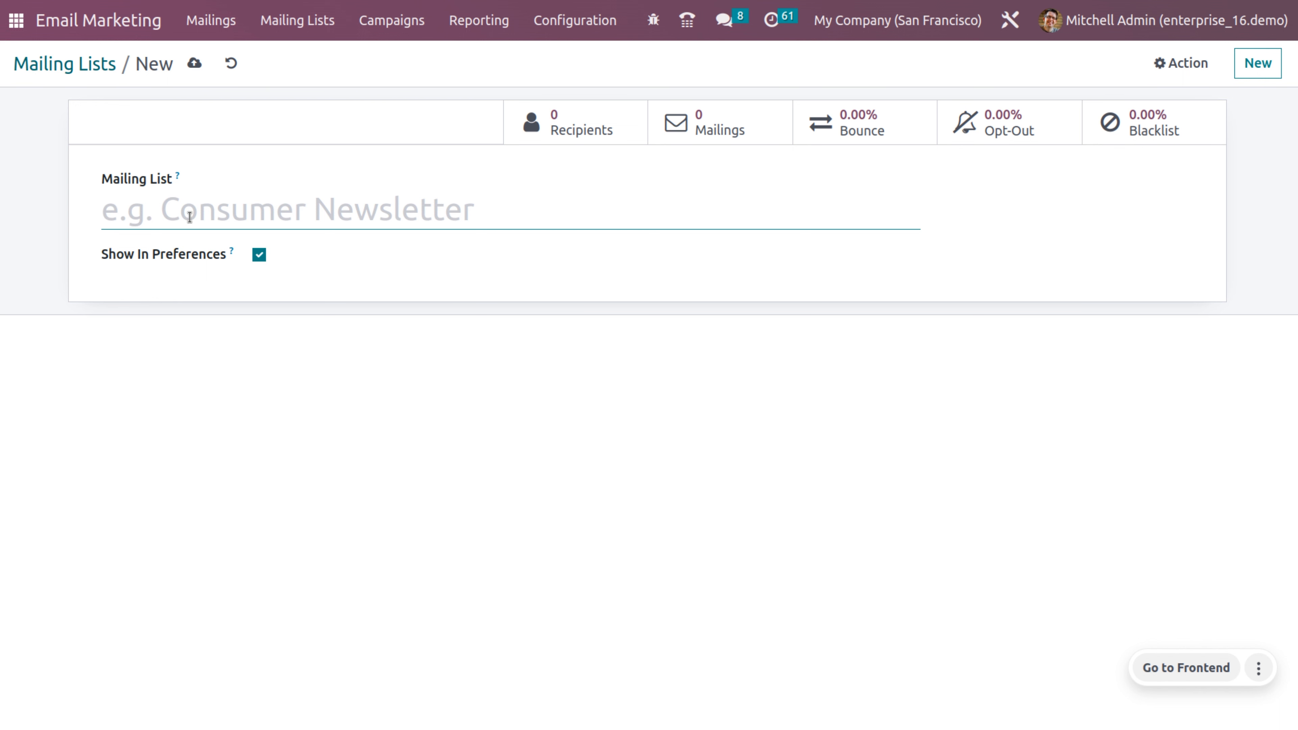
Step: Name the new mailing list 'Consumer newsletter', save it, and go back to the overview
text(Con)
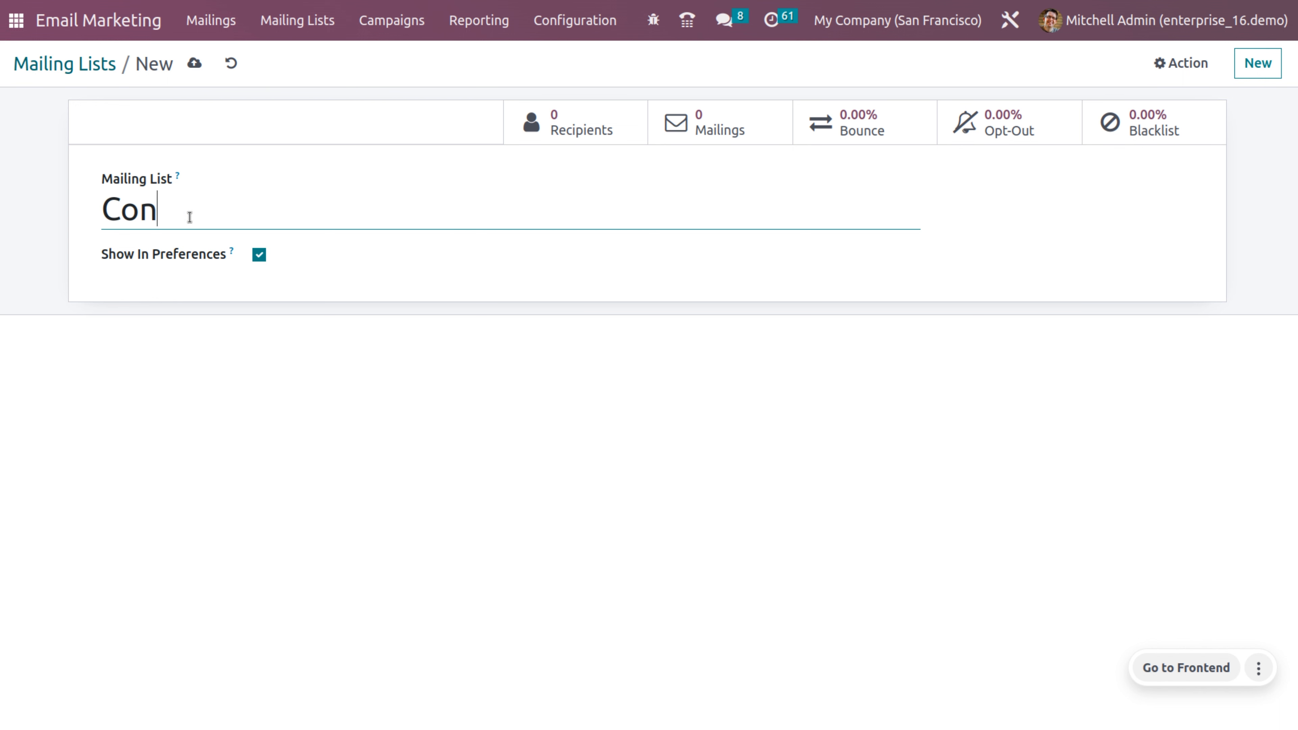
text(sumer )
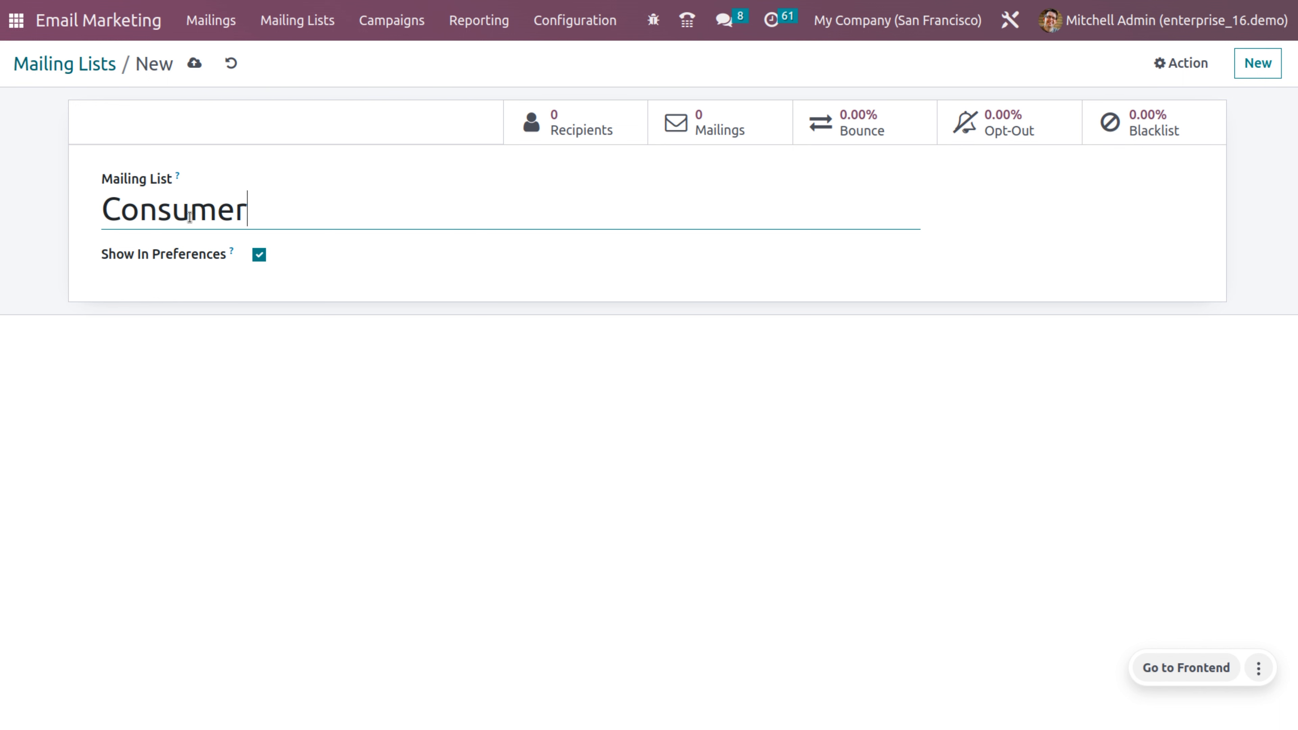
text(newsletter)
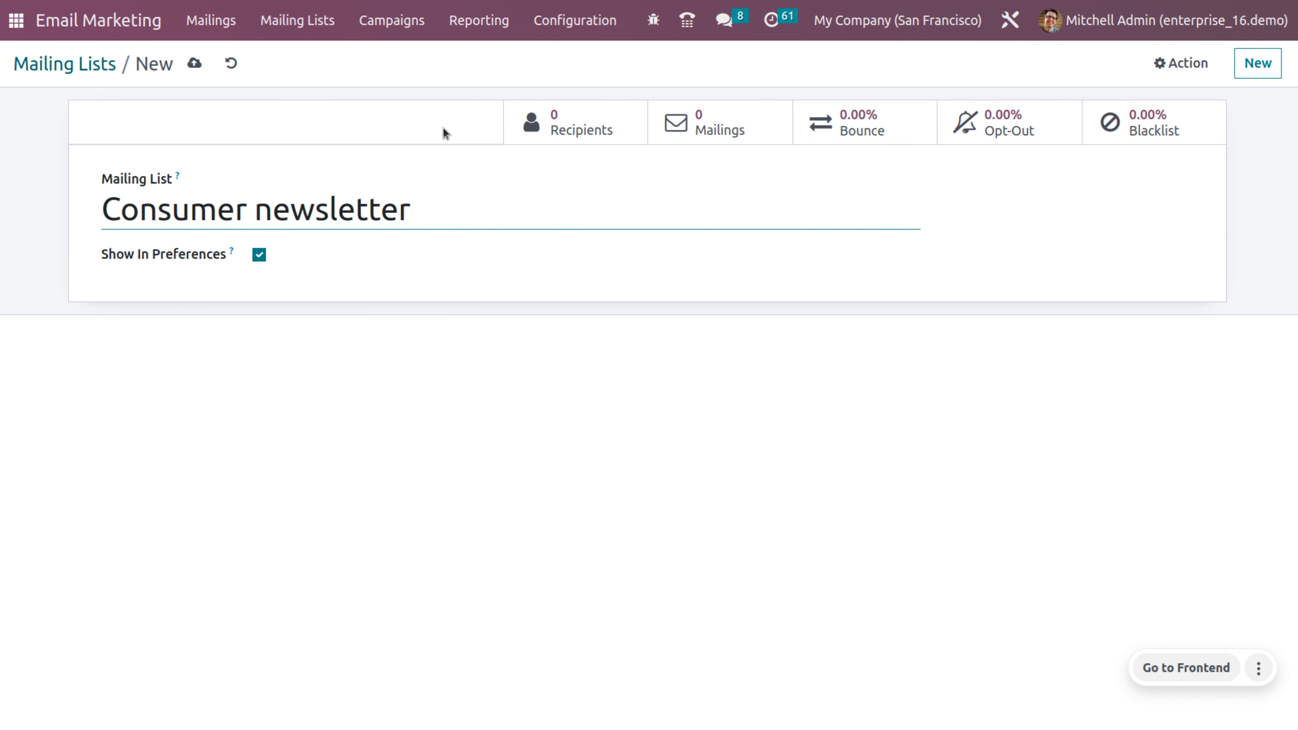
click(193, 63)
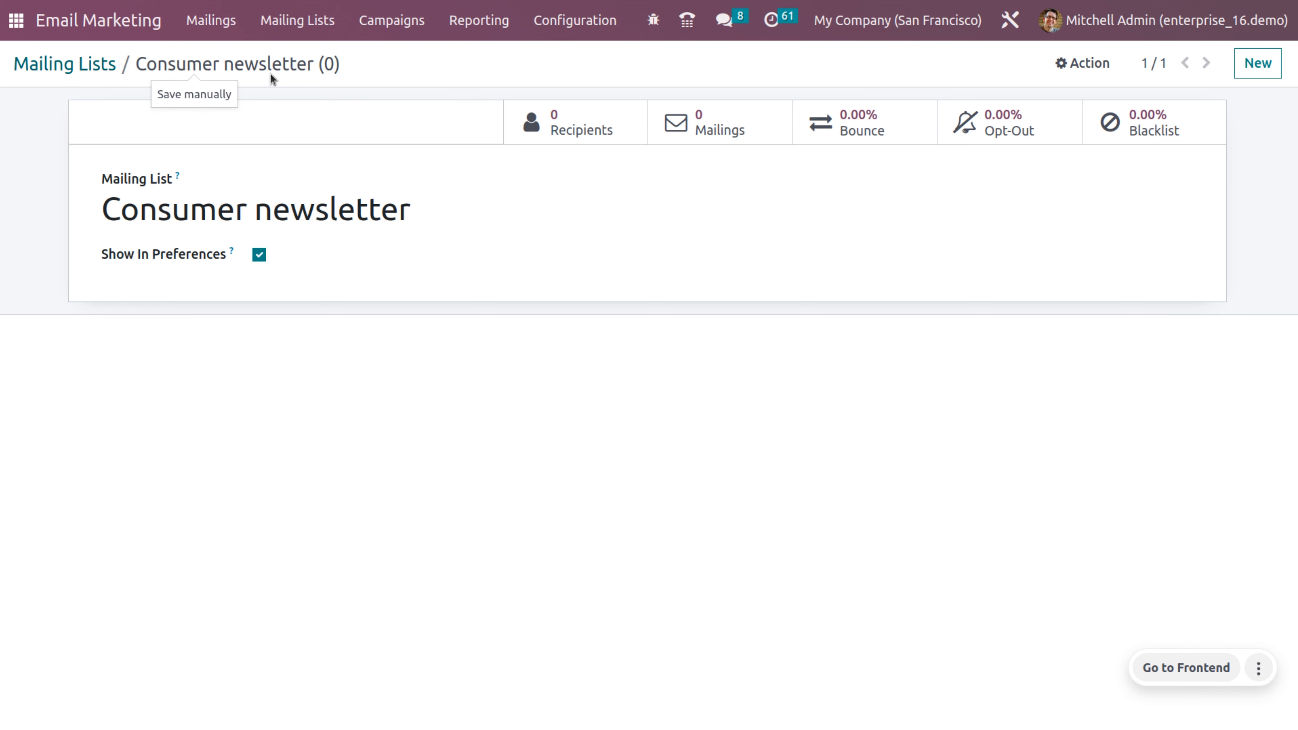
click(98, 69)
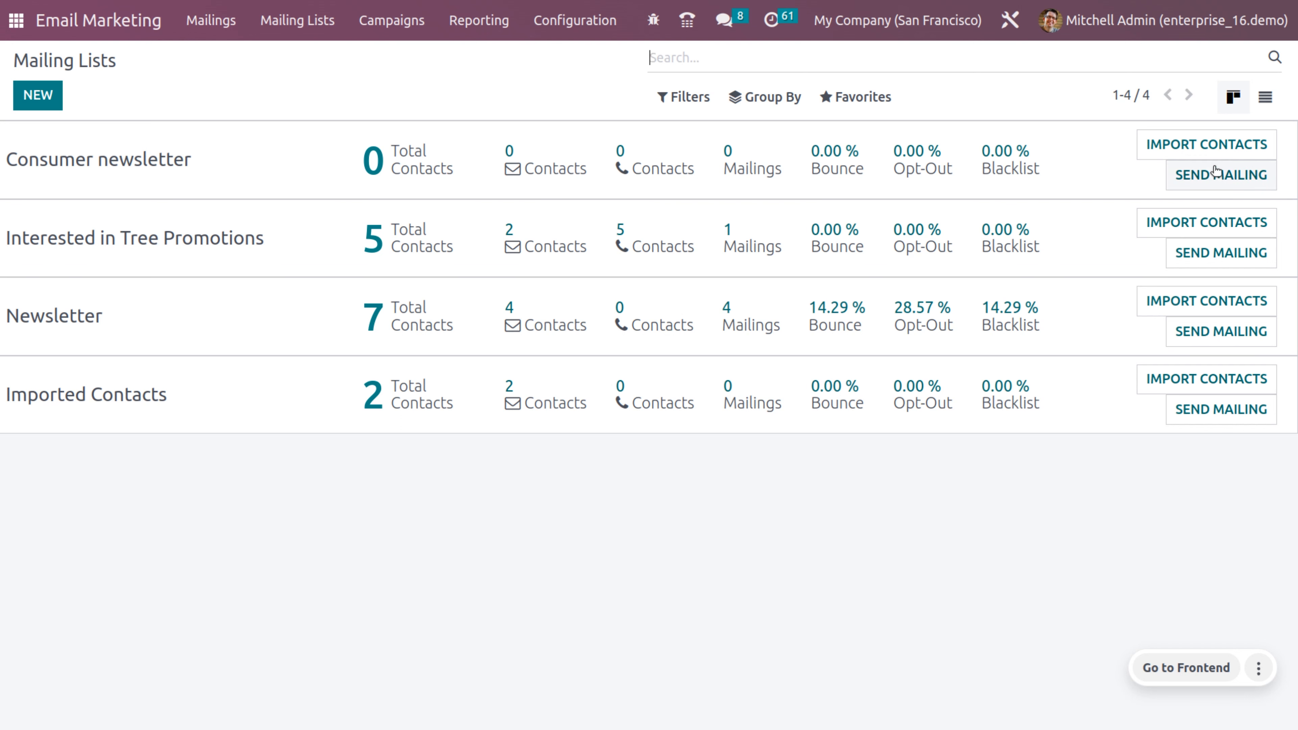
Step: Import two email addresses as contacts into the Consumer newsletter list
click(1216, 154)
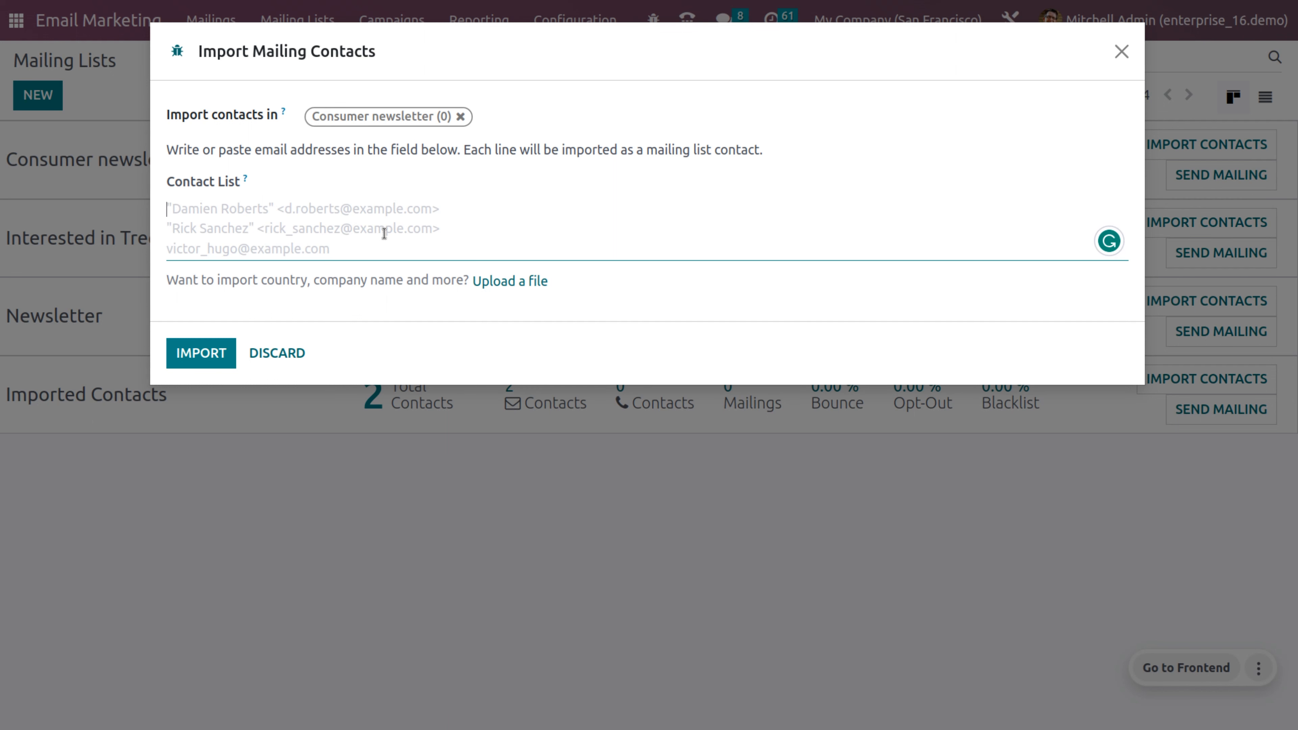
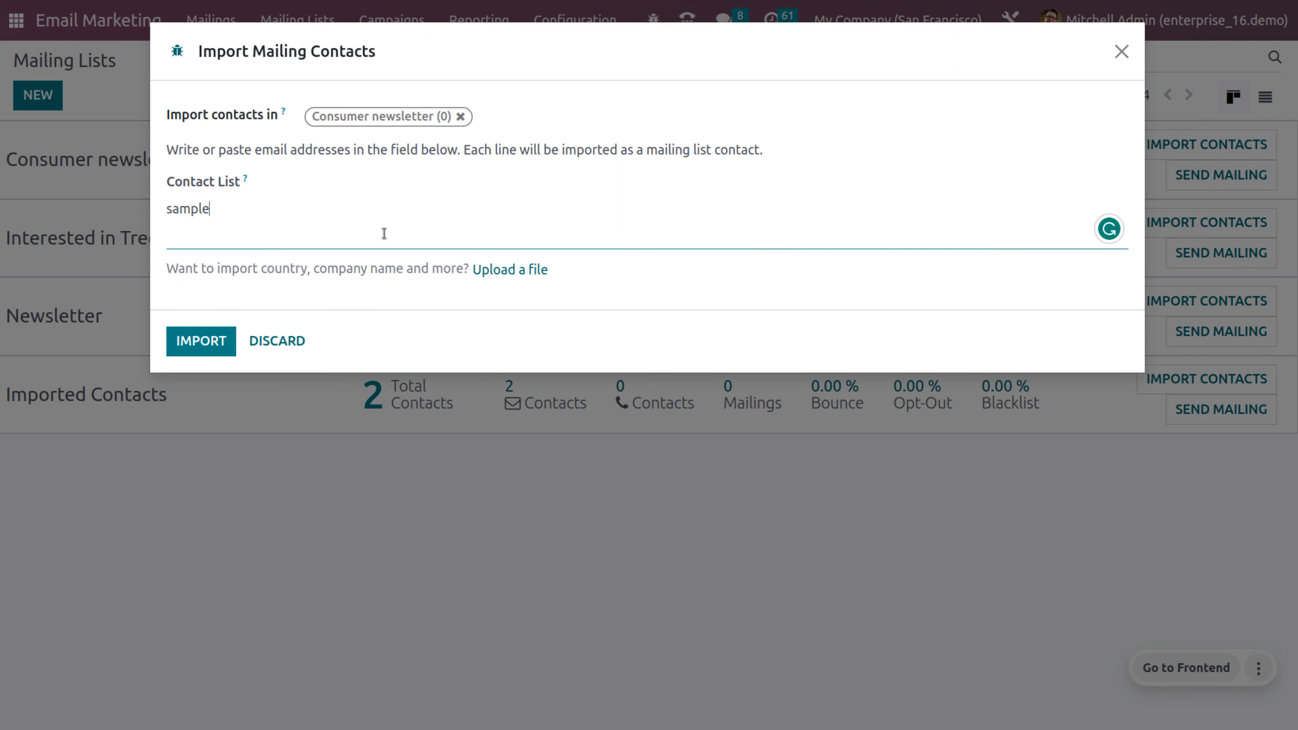
key(Return)
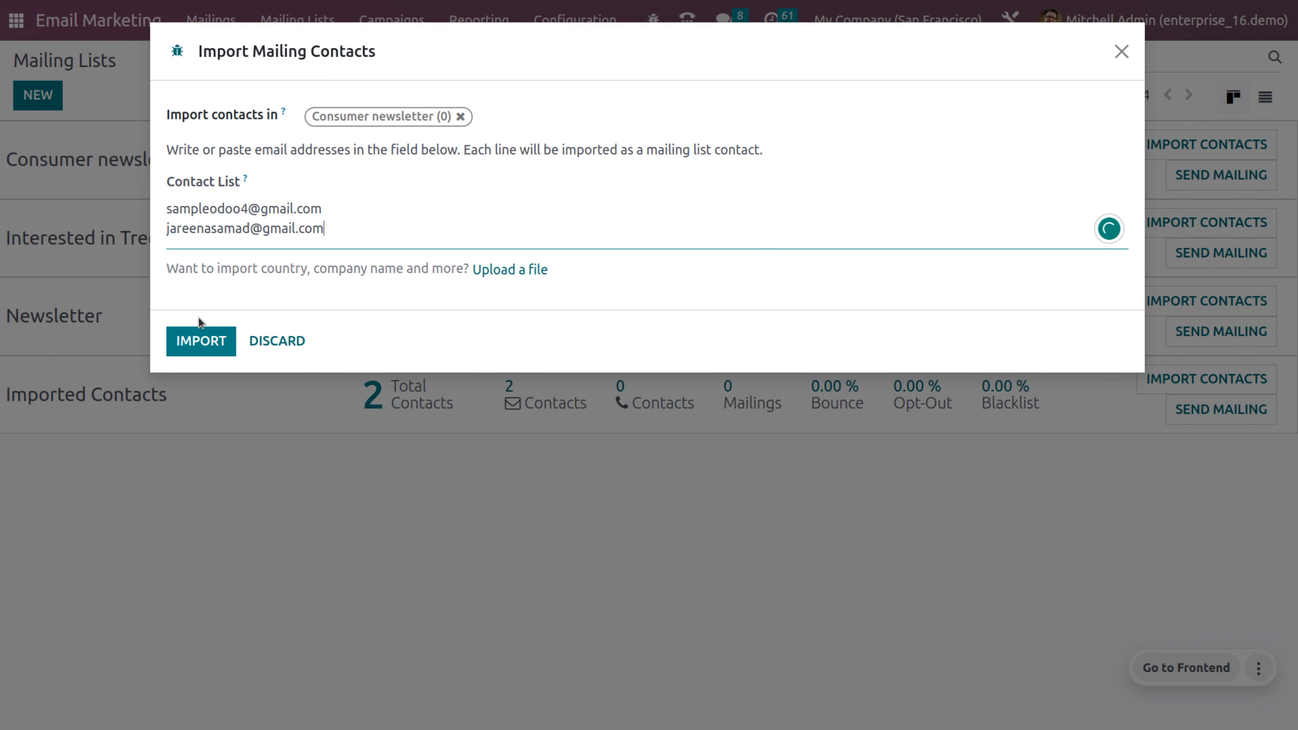
click(203, 339)
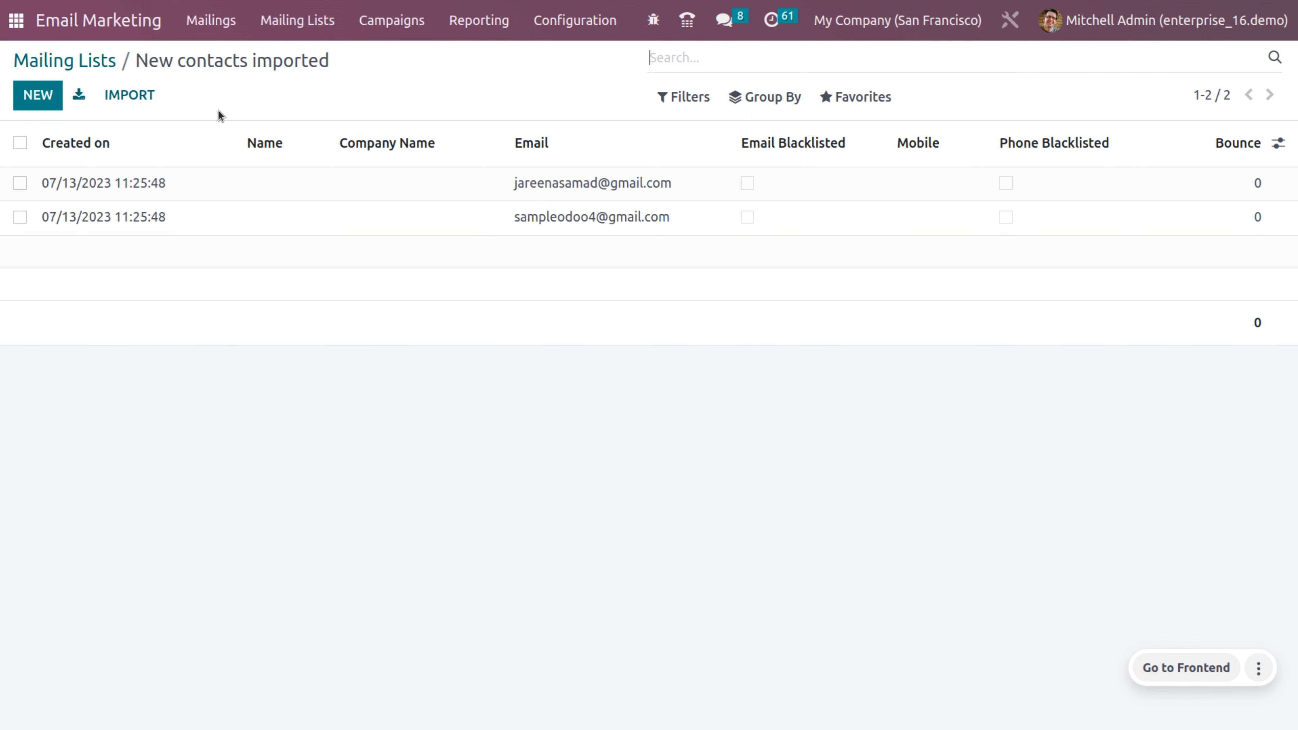
Step: Check the Consumer newsletter's email, total and SMS contact counts
click(101, 70)
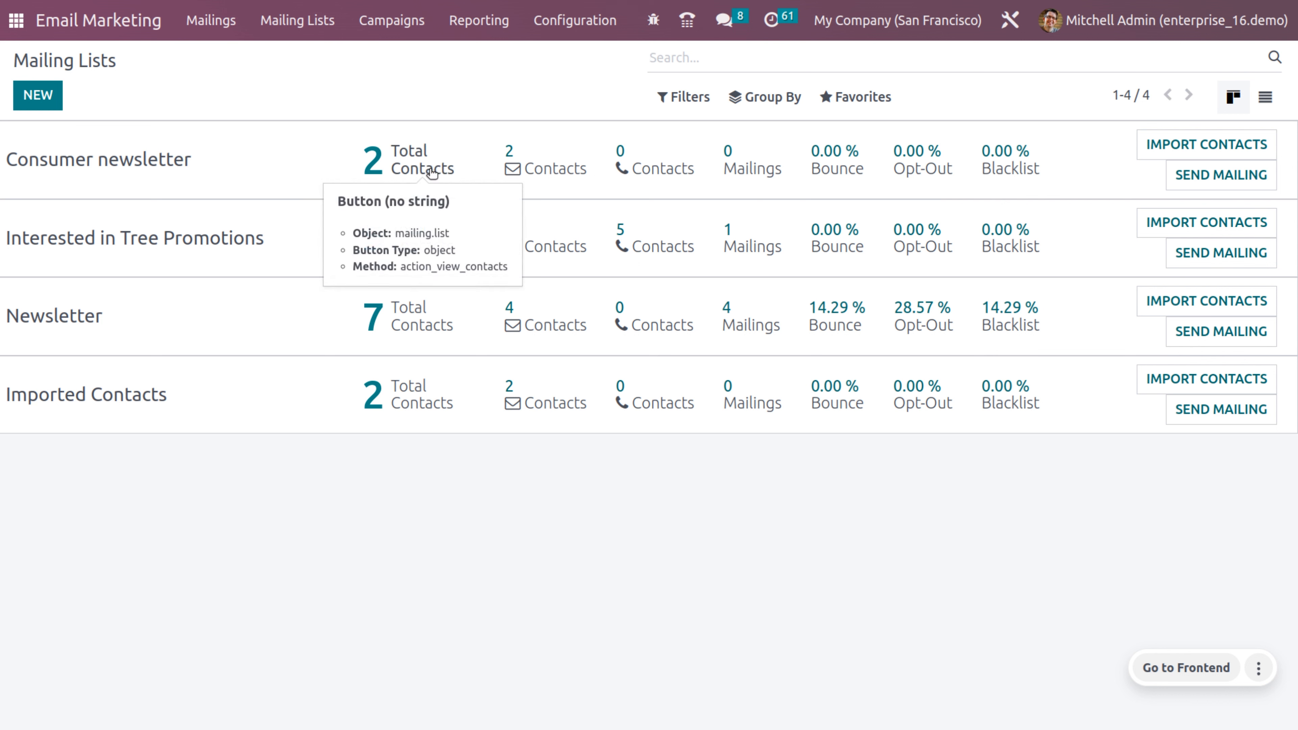
click(539, 167)
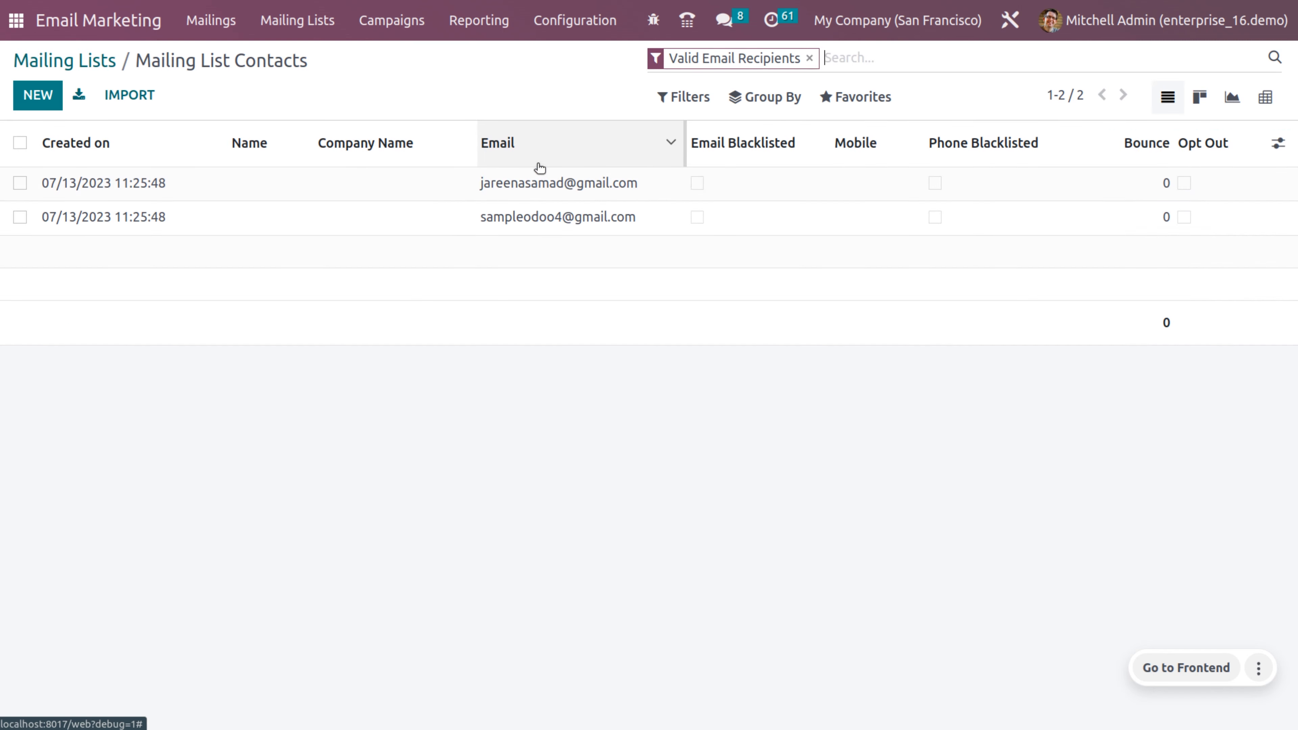
click(101, 63)
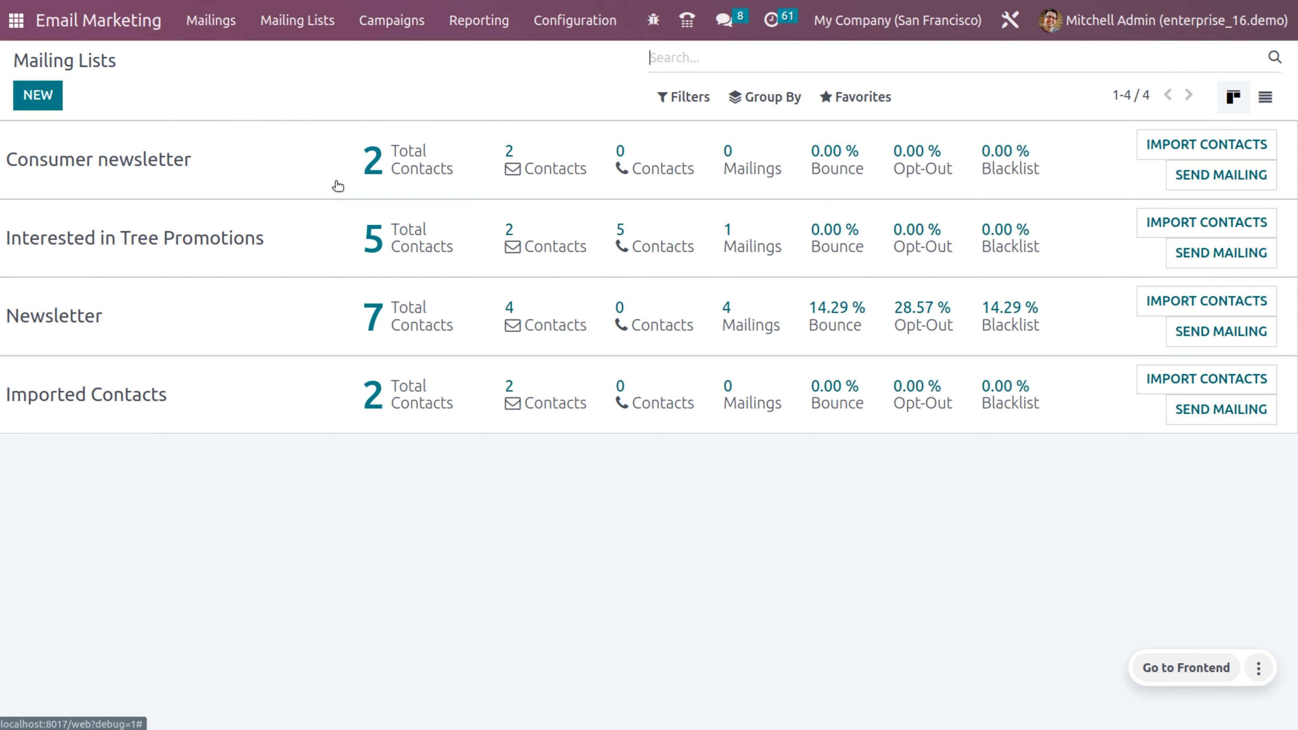
click(404, 159)
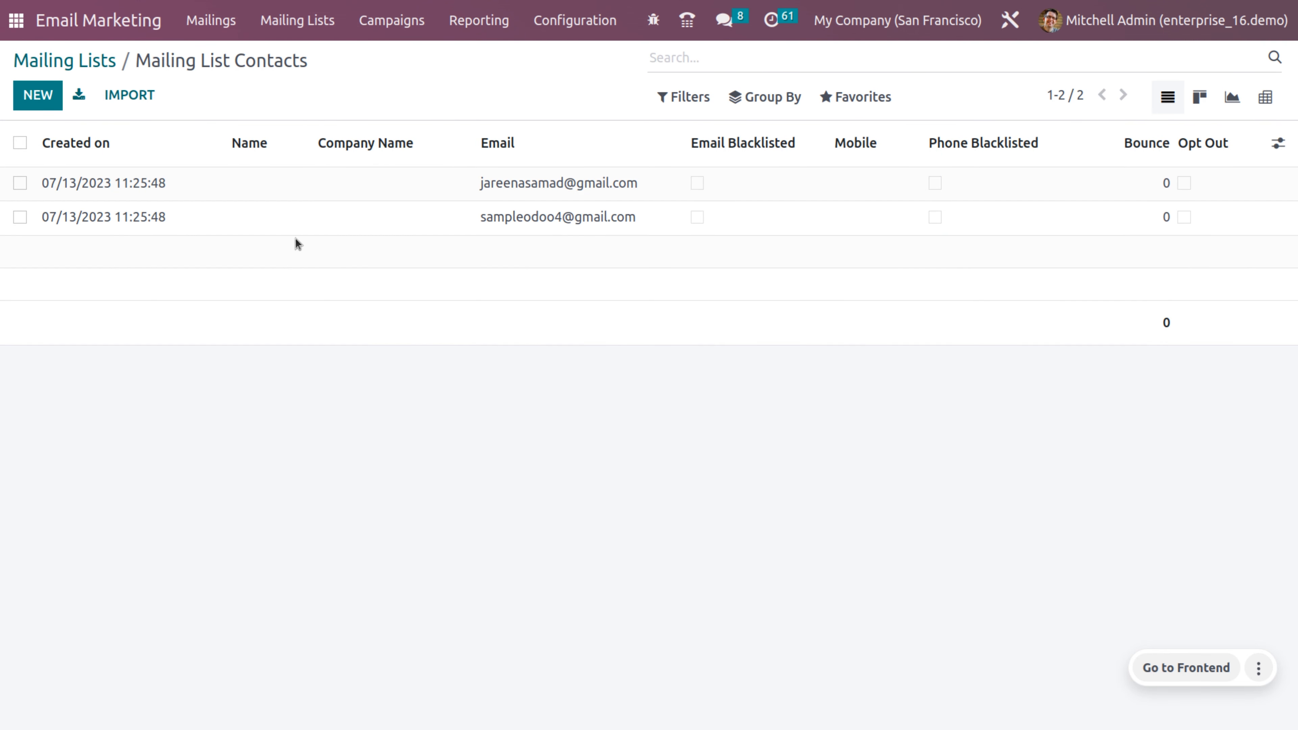
click(45, 62)
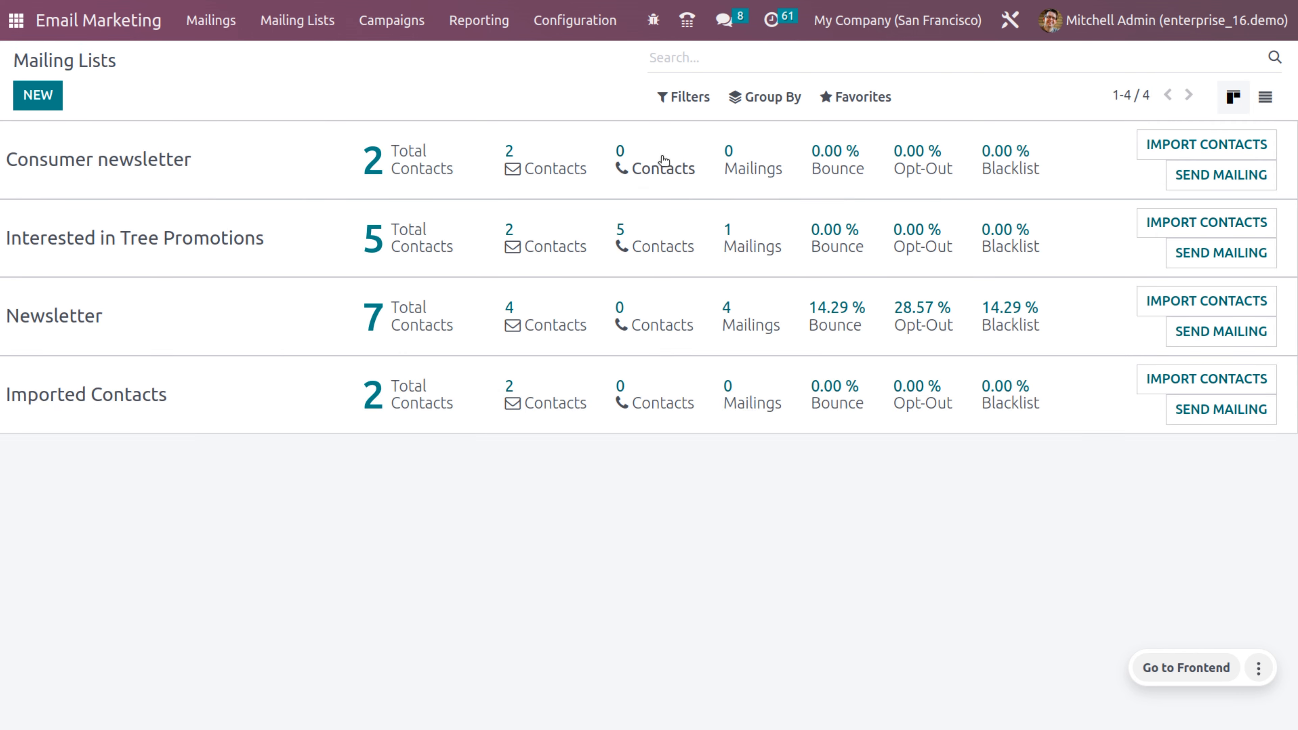
click(664, 169)
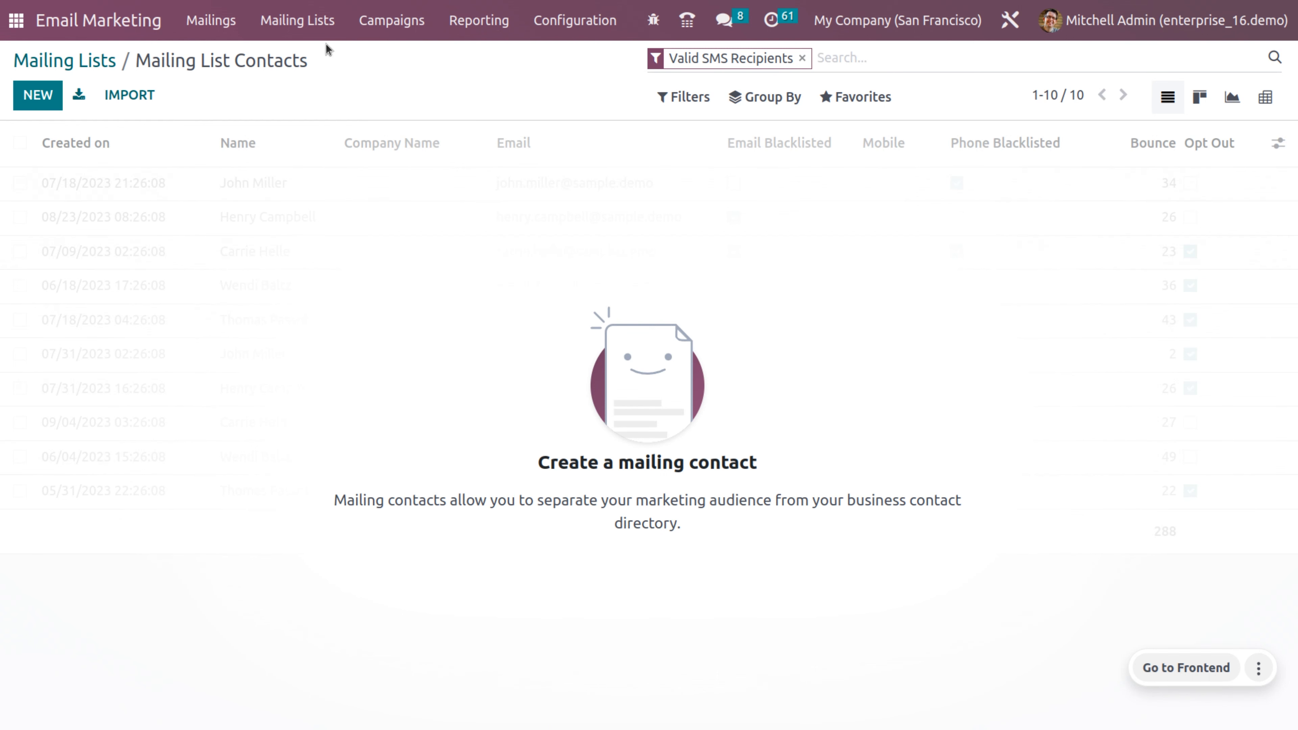
Step: Add a contact tagged Consulting Services, with the contact's name, email and mobile number
click(50, 90)
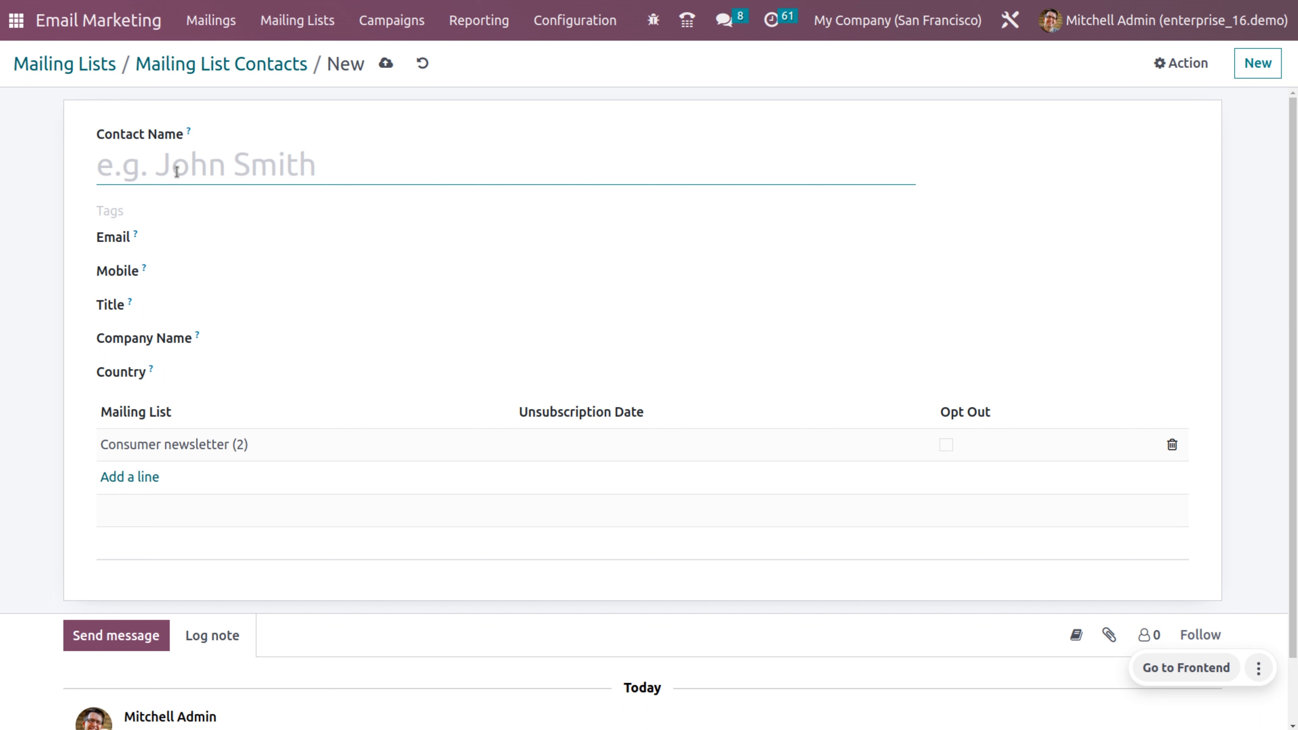
text(joh)
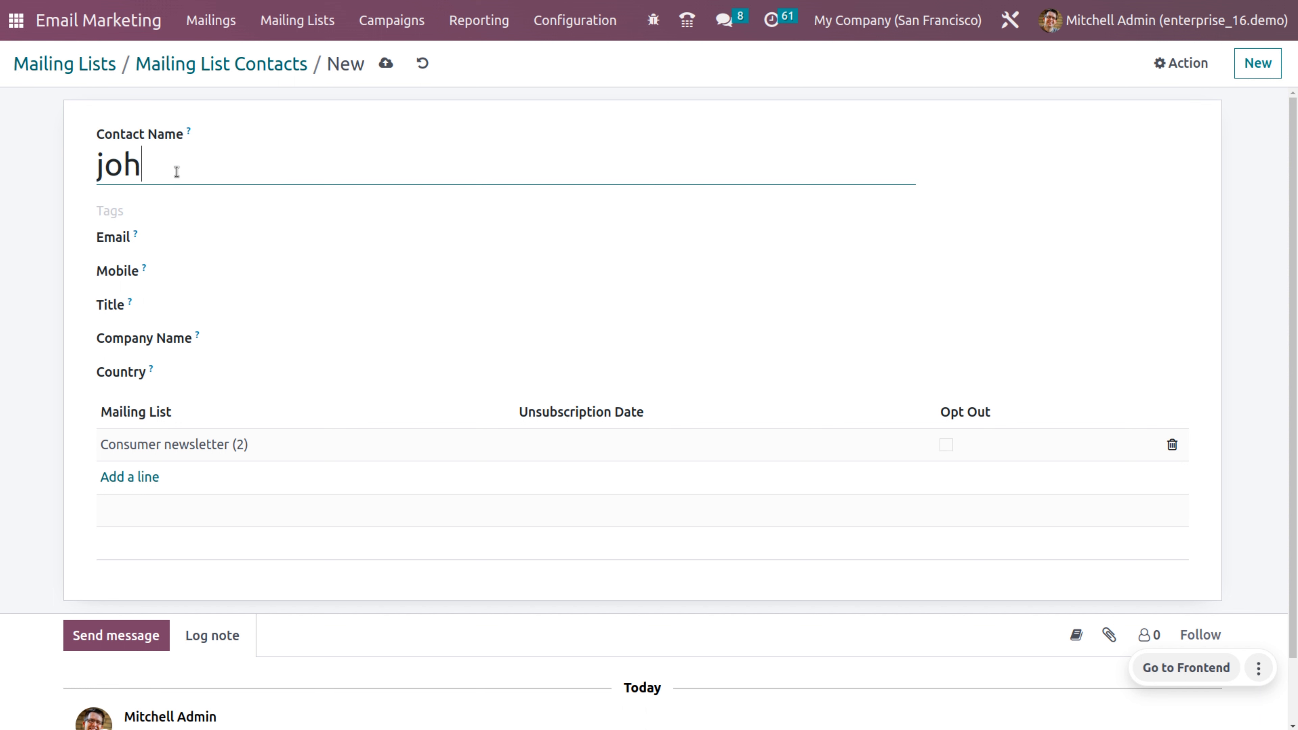
text(n smith)
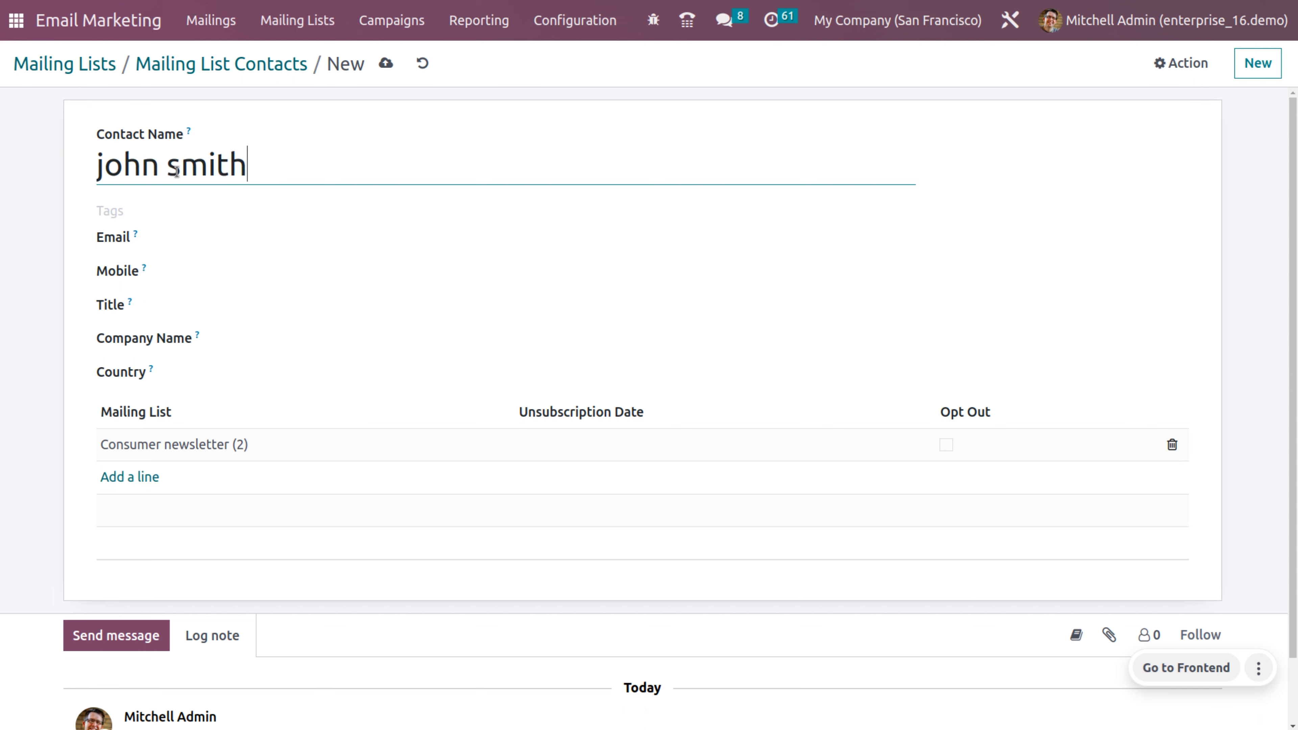
click(132, 207)
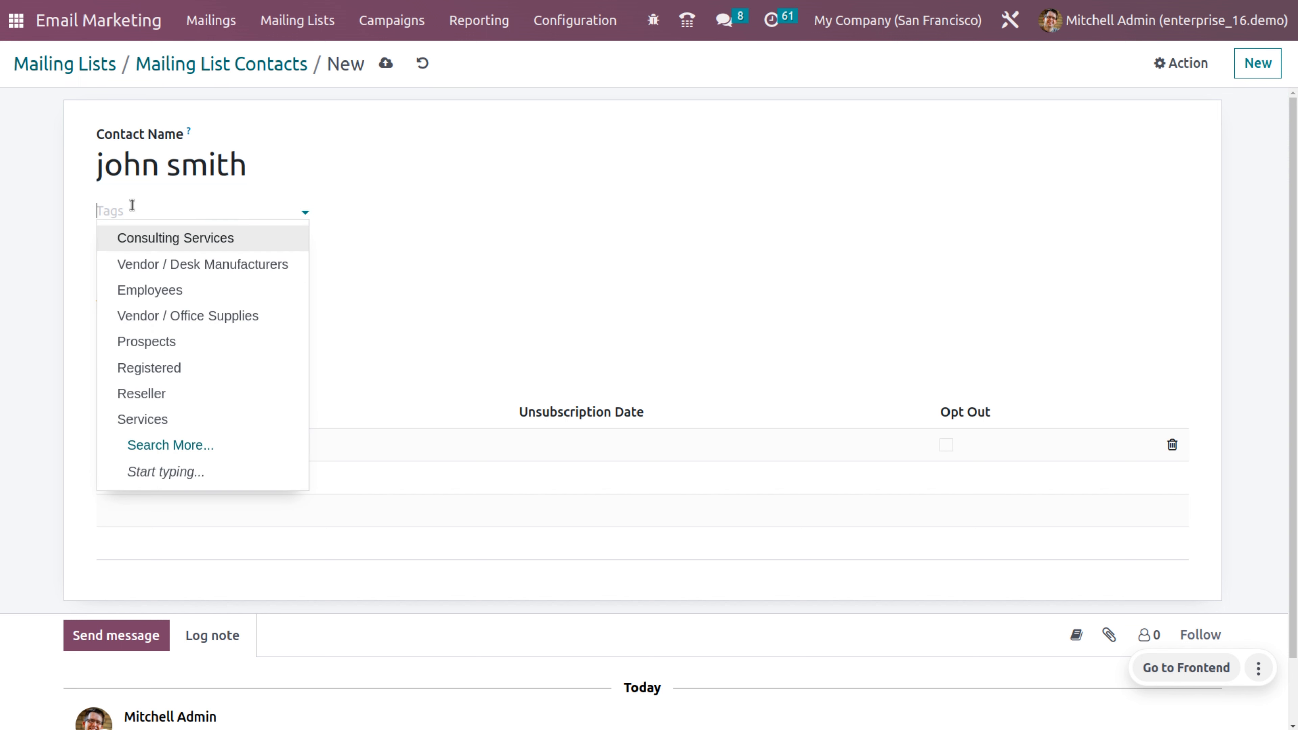
click(163, 240)
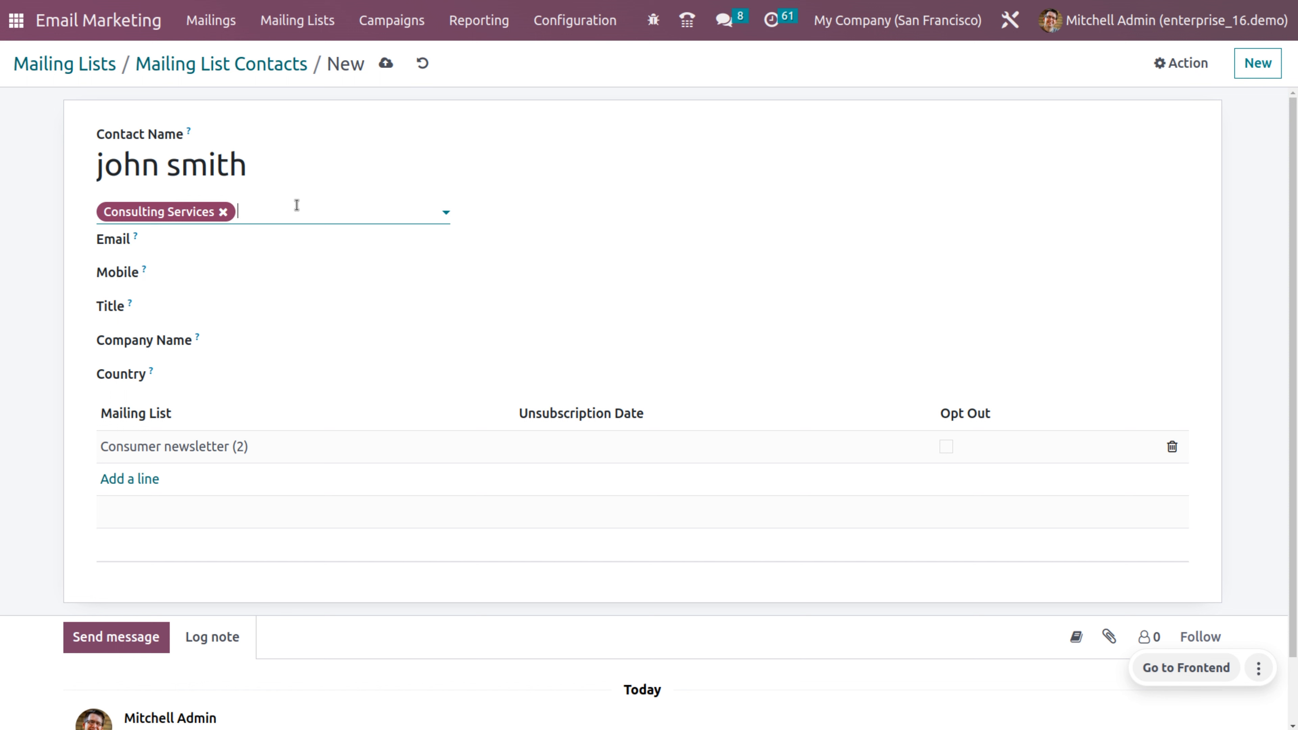
click(277, 237)
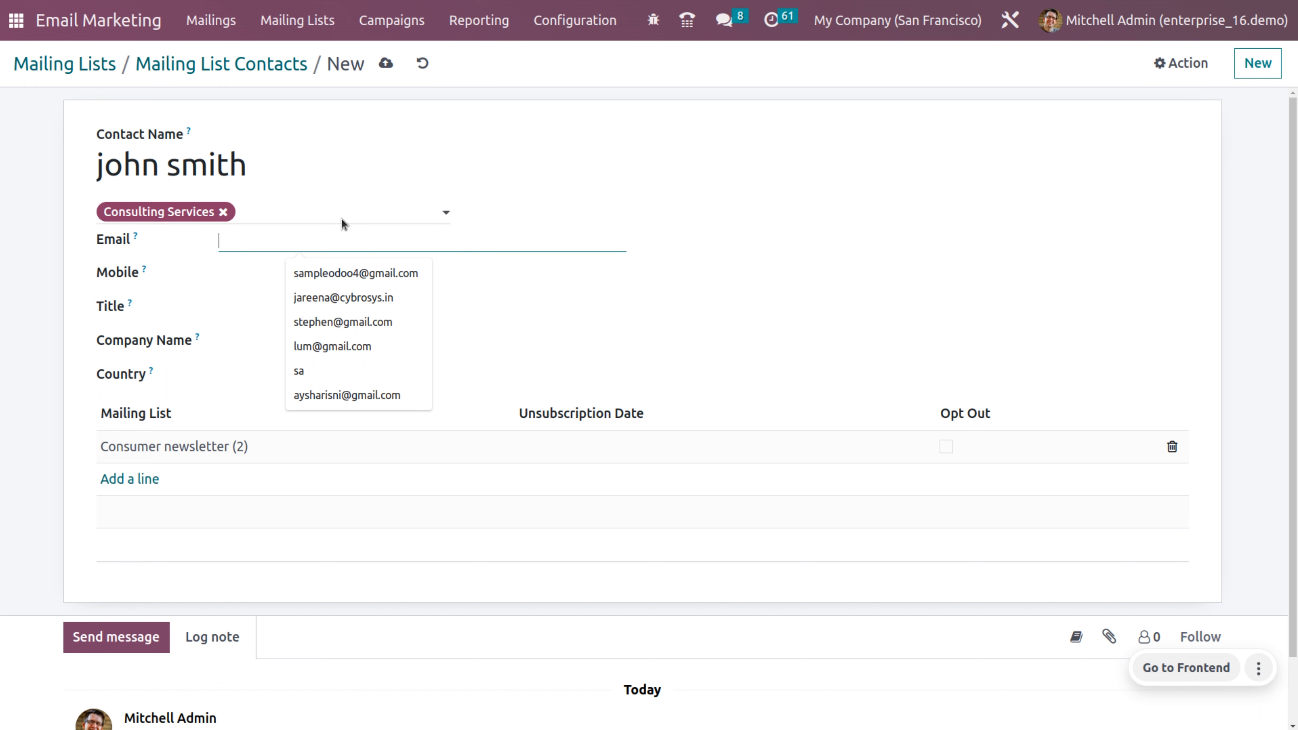
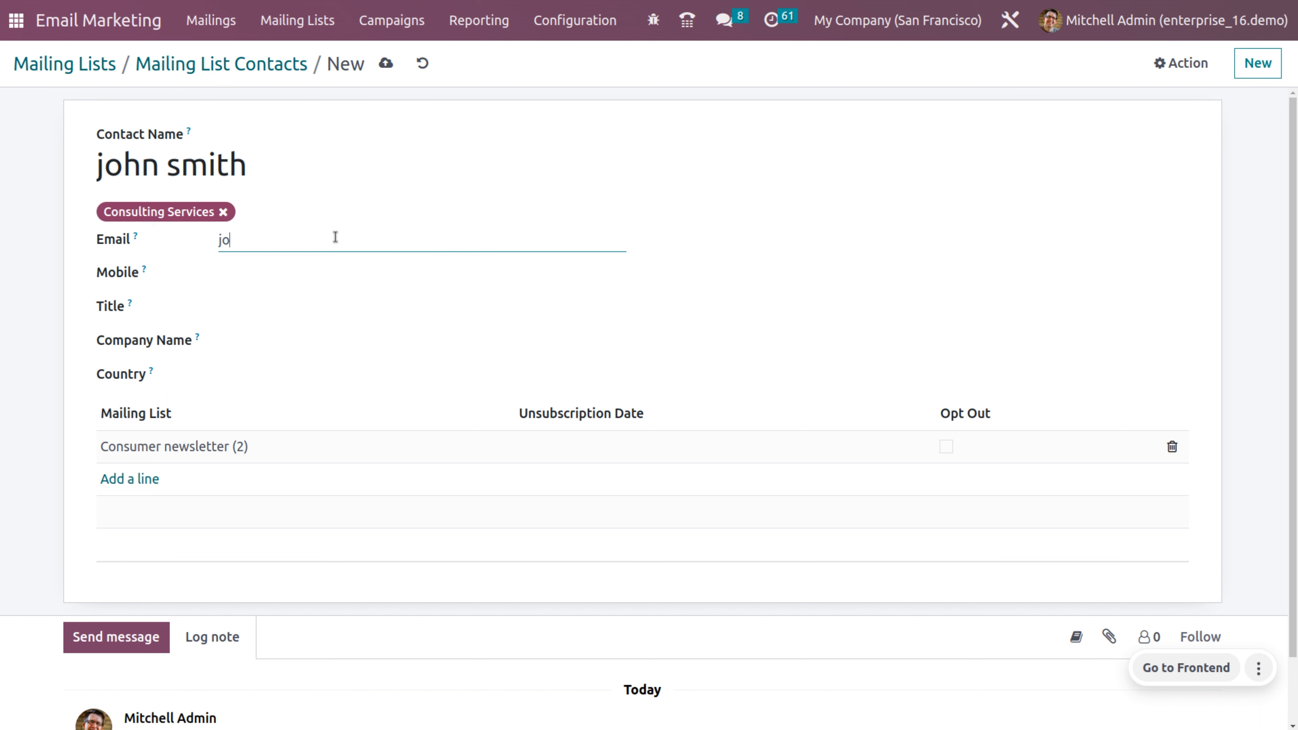
click(281, 268)
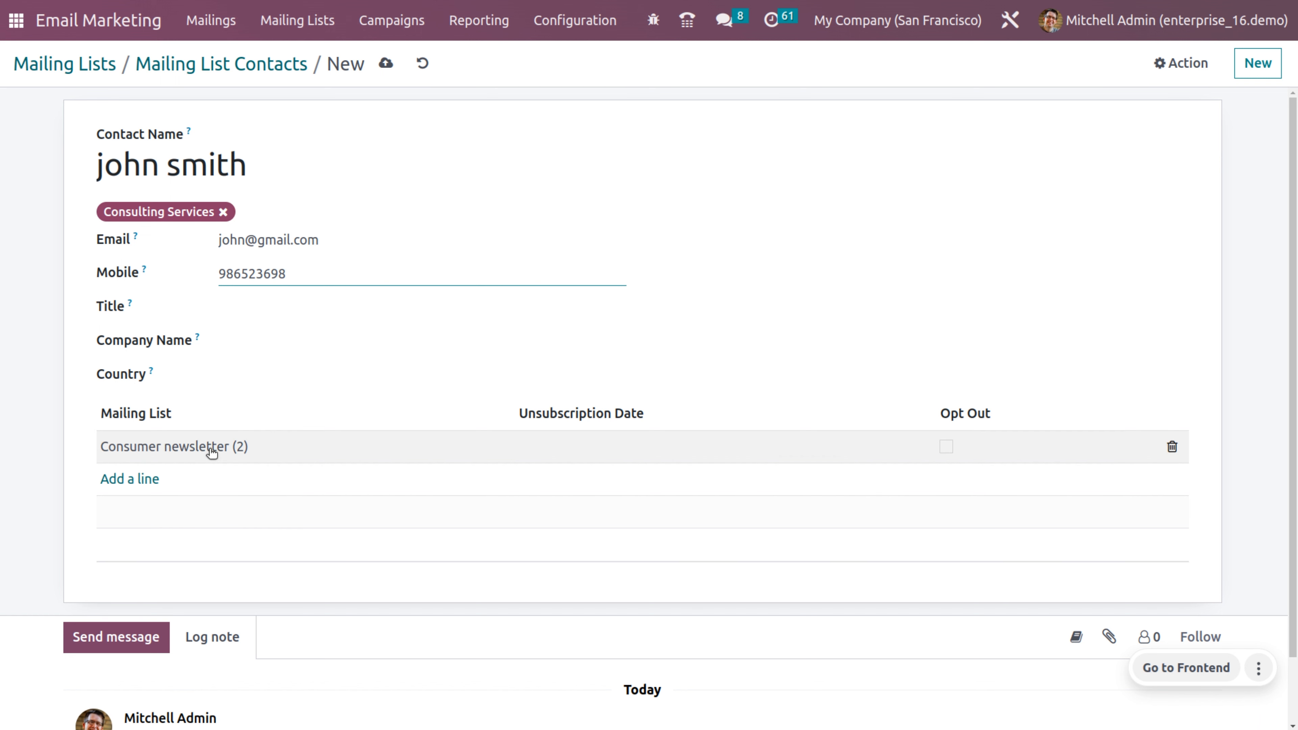
click(386, 63)
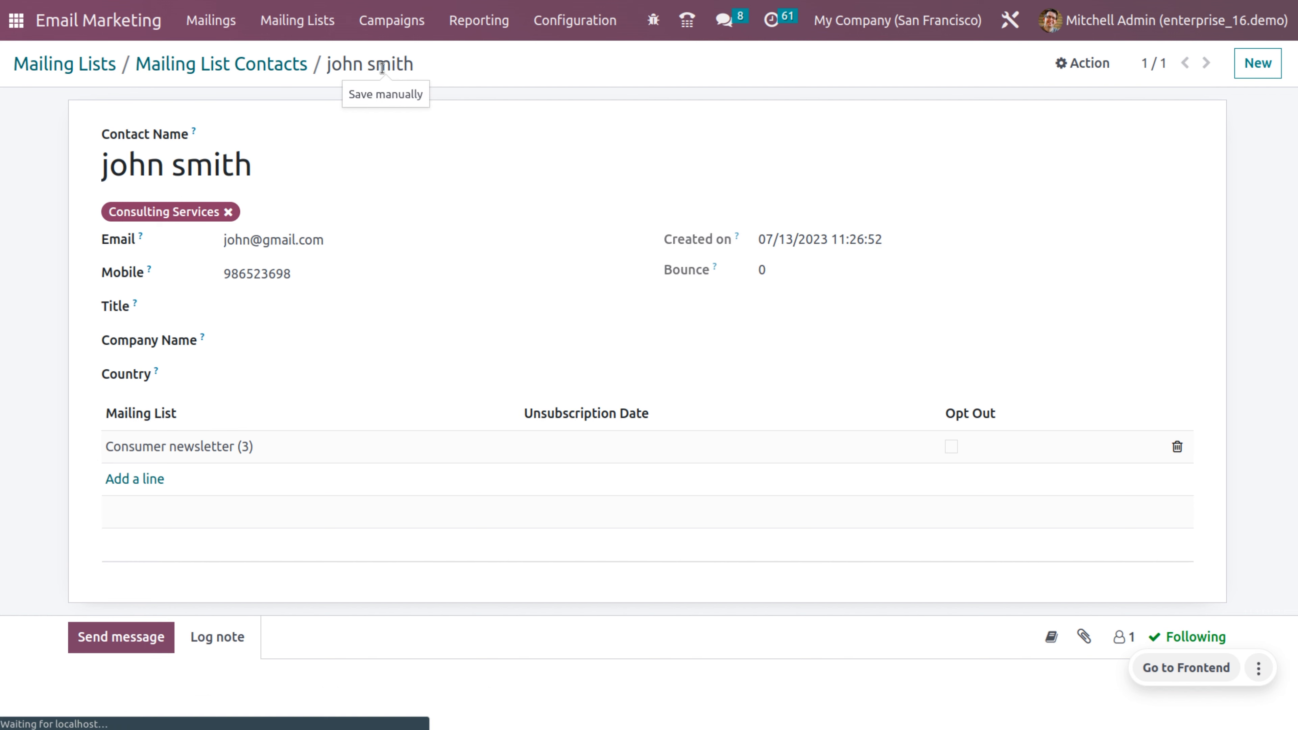
Step: Browse the Mailing List Contacts list, then move on to the Campaigns board
click(98, 75)
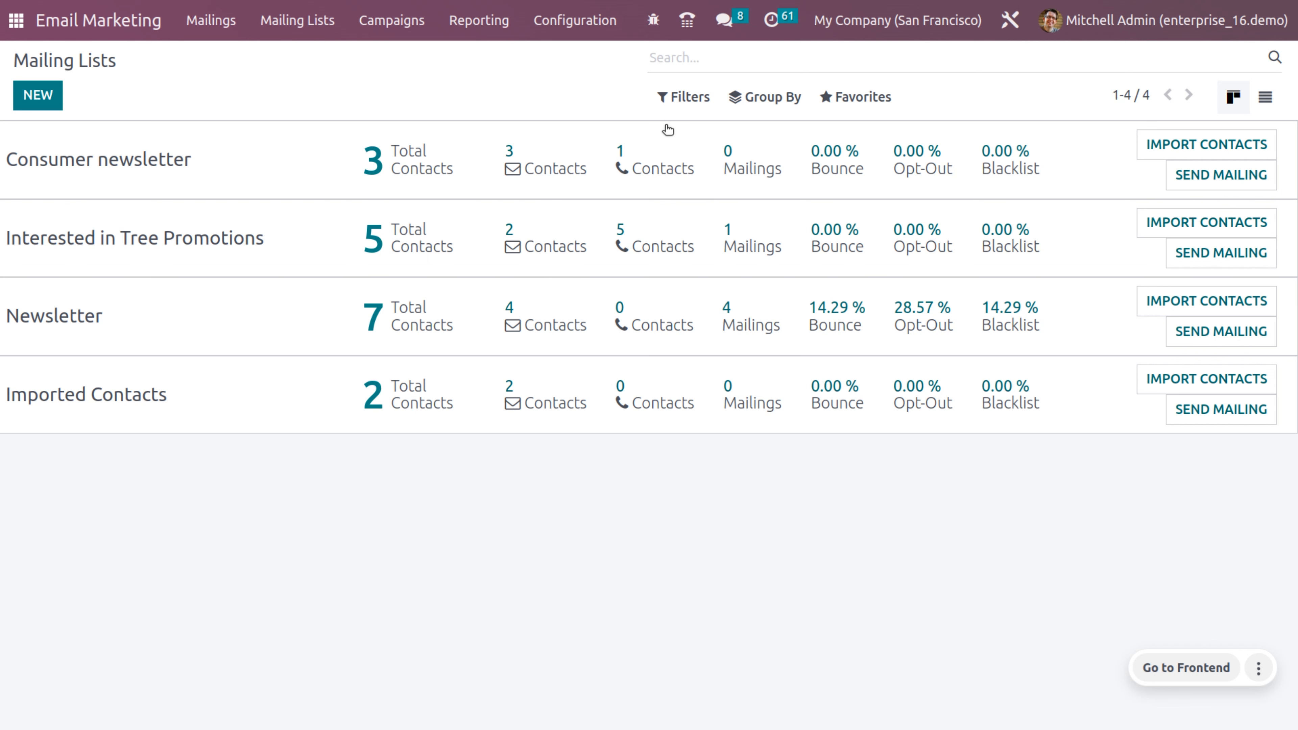
click(296, 31)
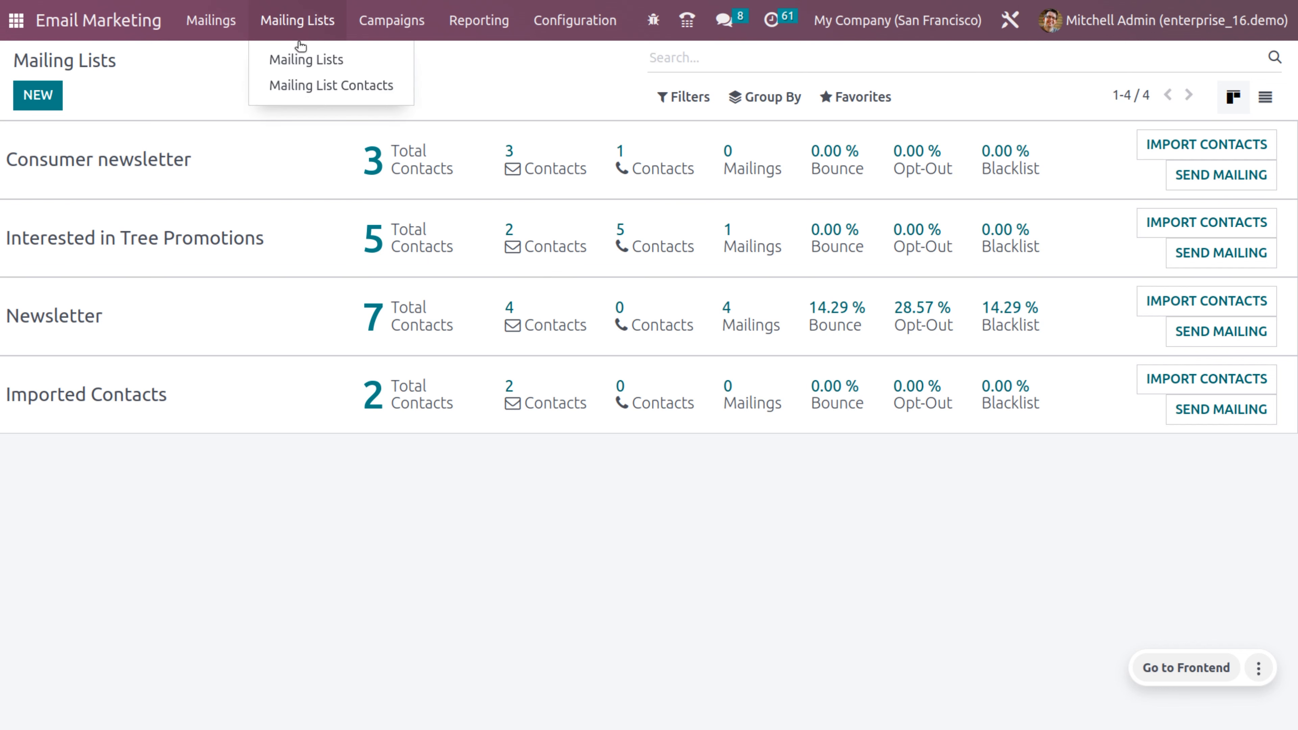
click(312, 87)
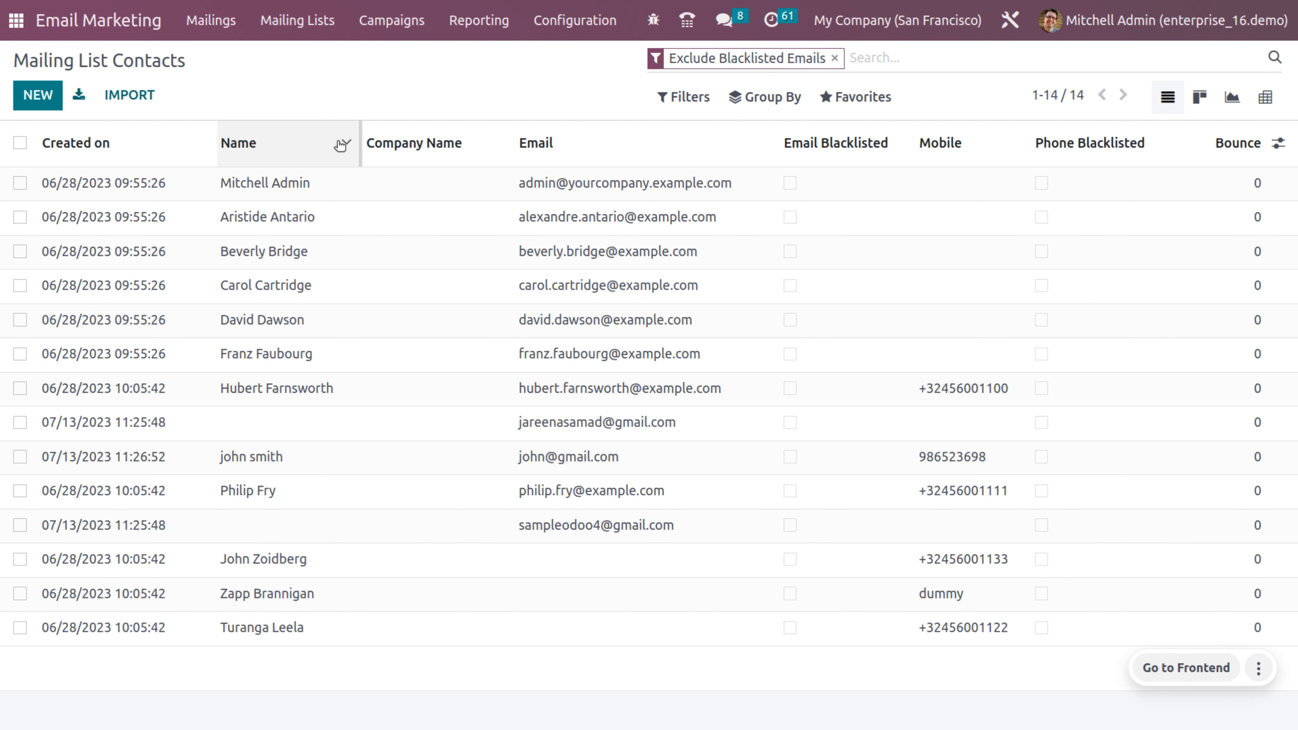
click(365, 21)
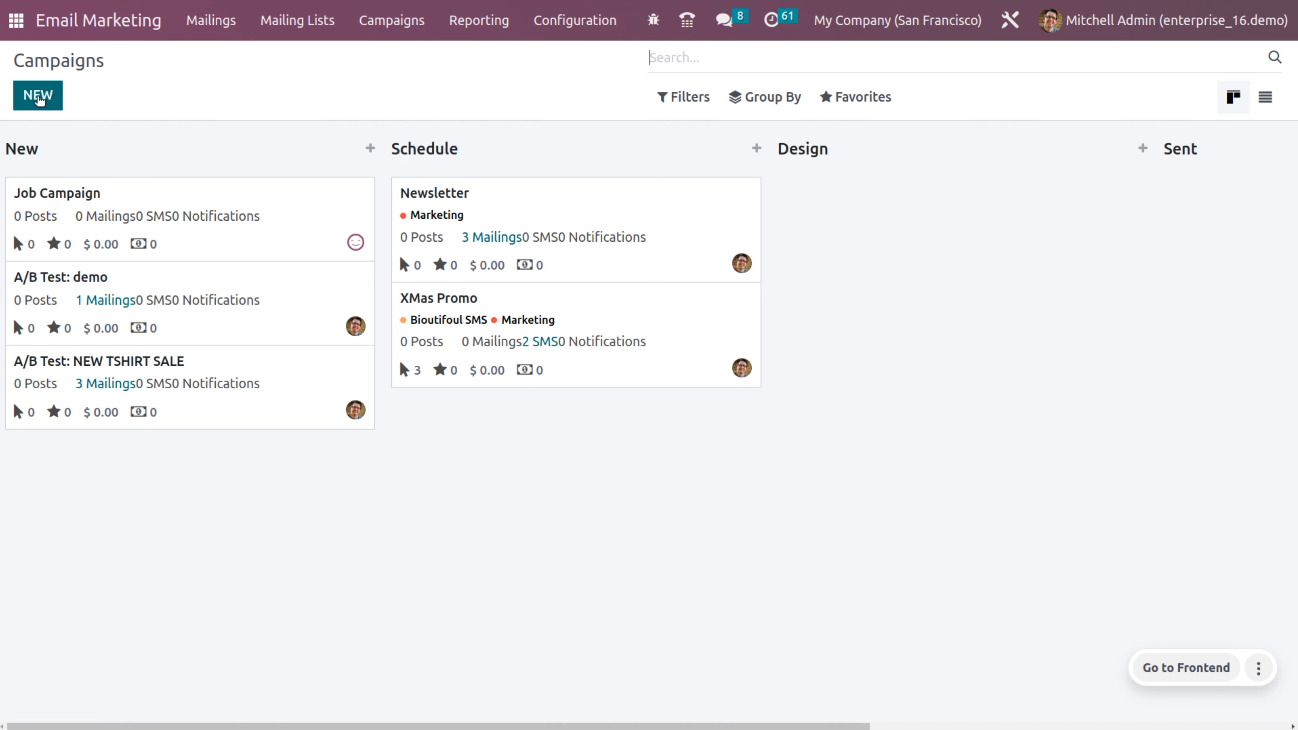
Step: Quick-create a Black Friday campaign tagged Bioutifoul SMS and Marketing and open its form
click(38, 97)
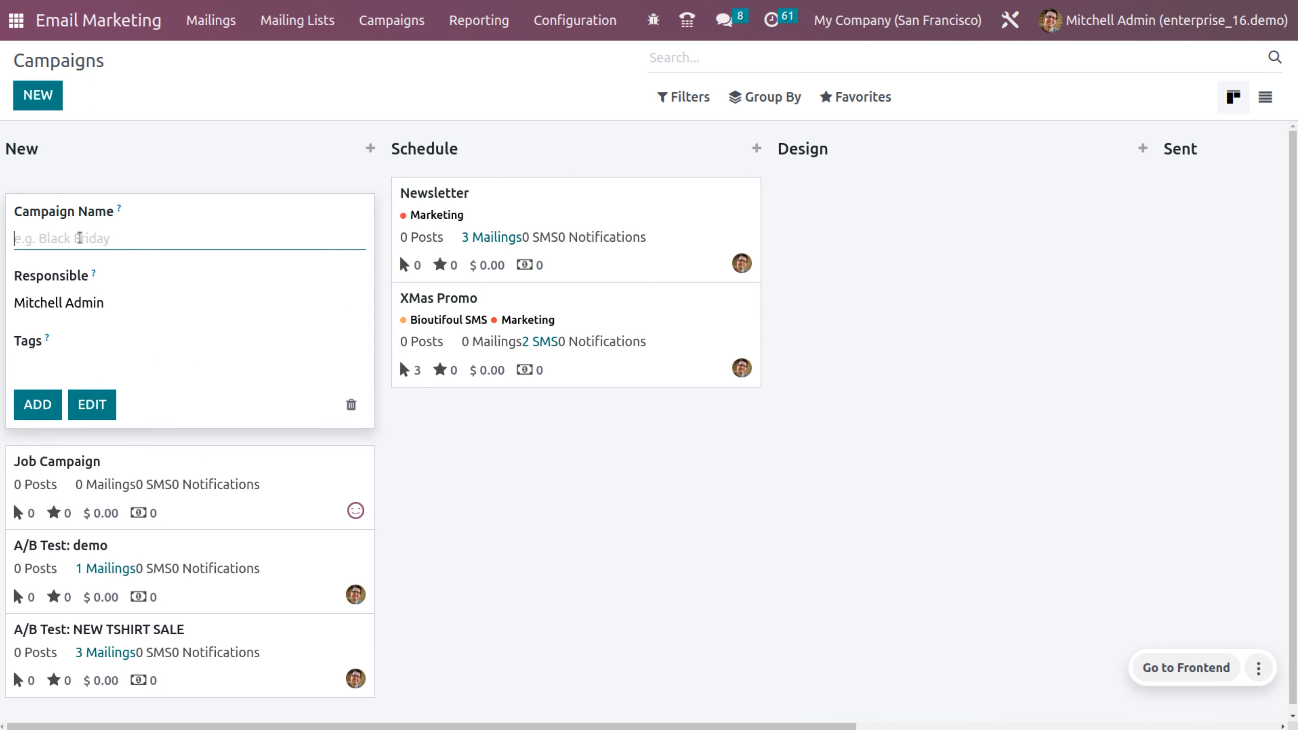
text(Black Friday)
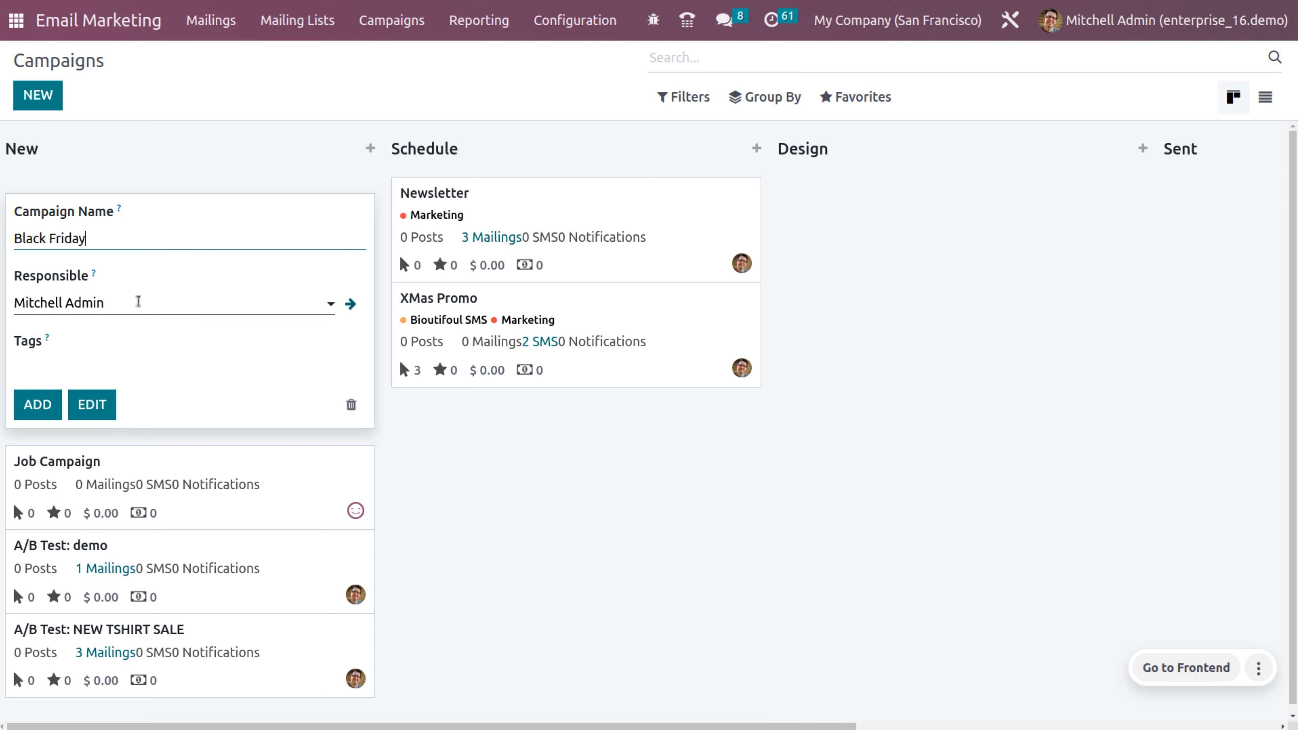
click(106, 348)
click(102, 363)
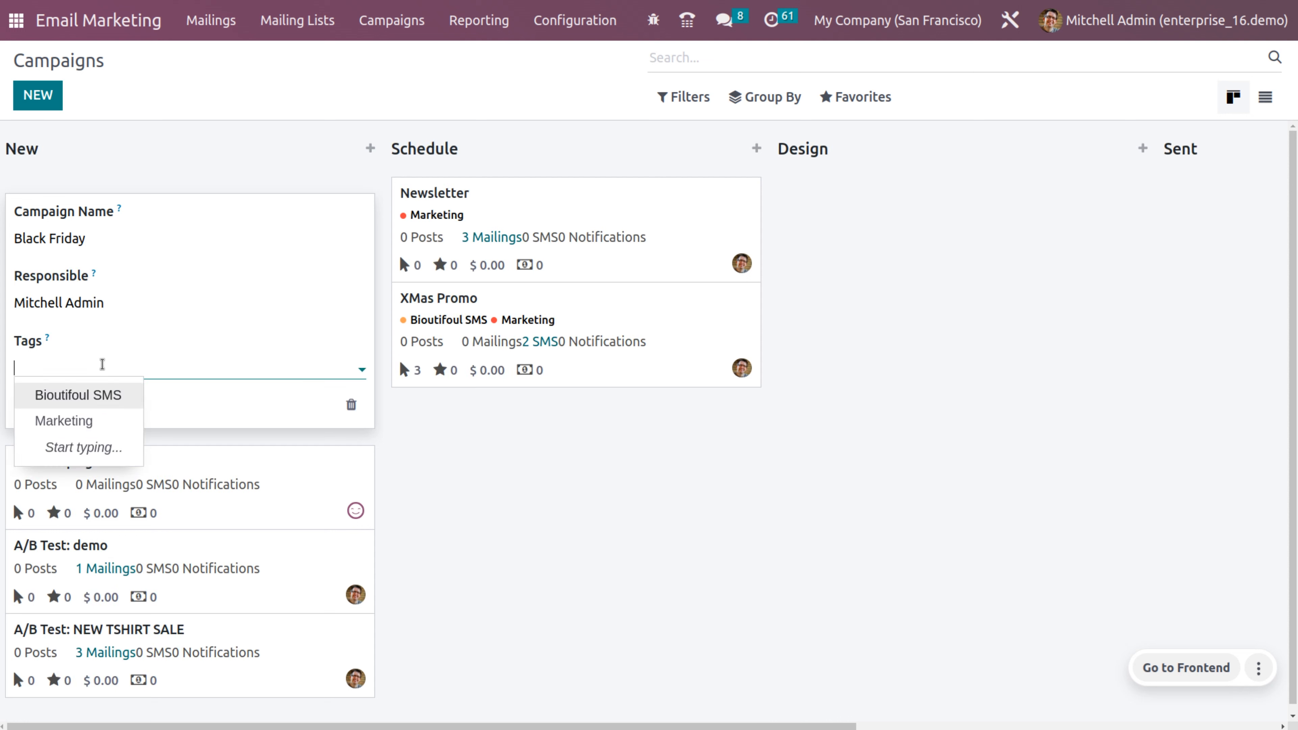
click(101, 396)
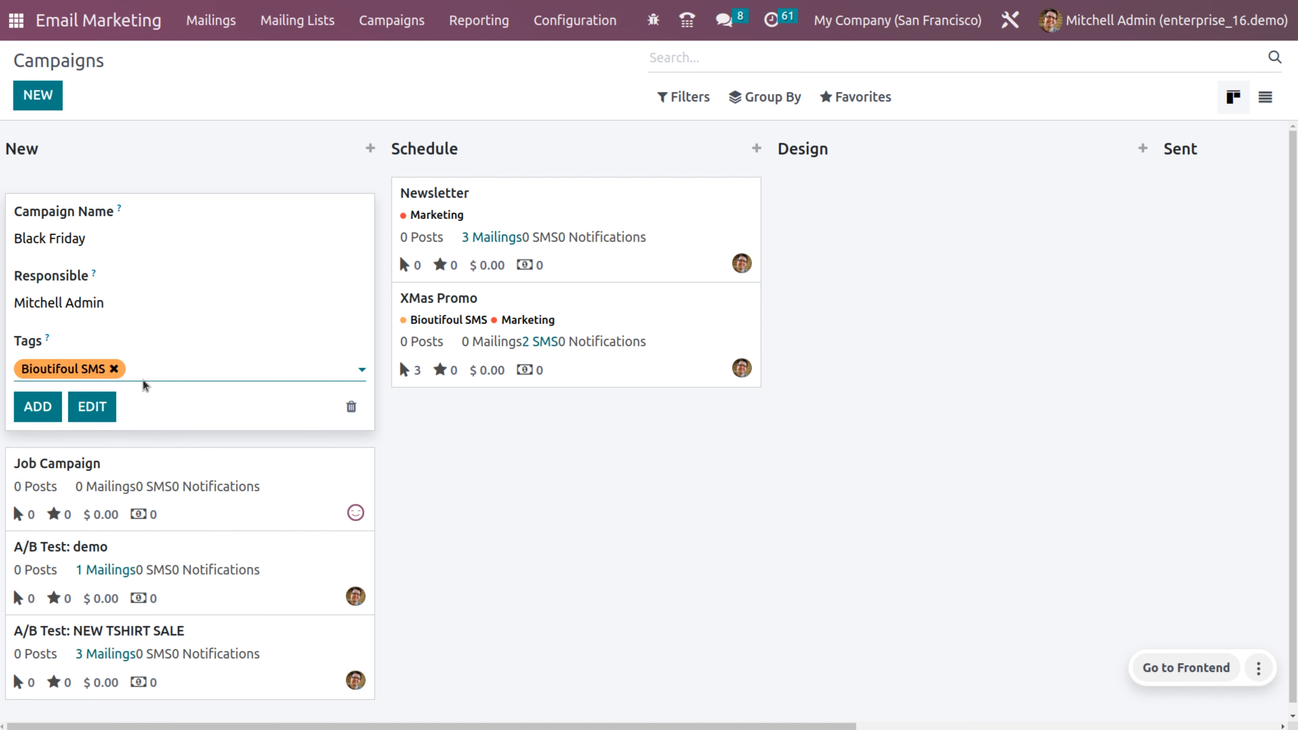
click(146, 363)
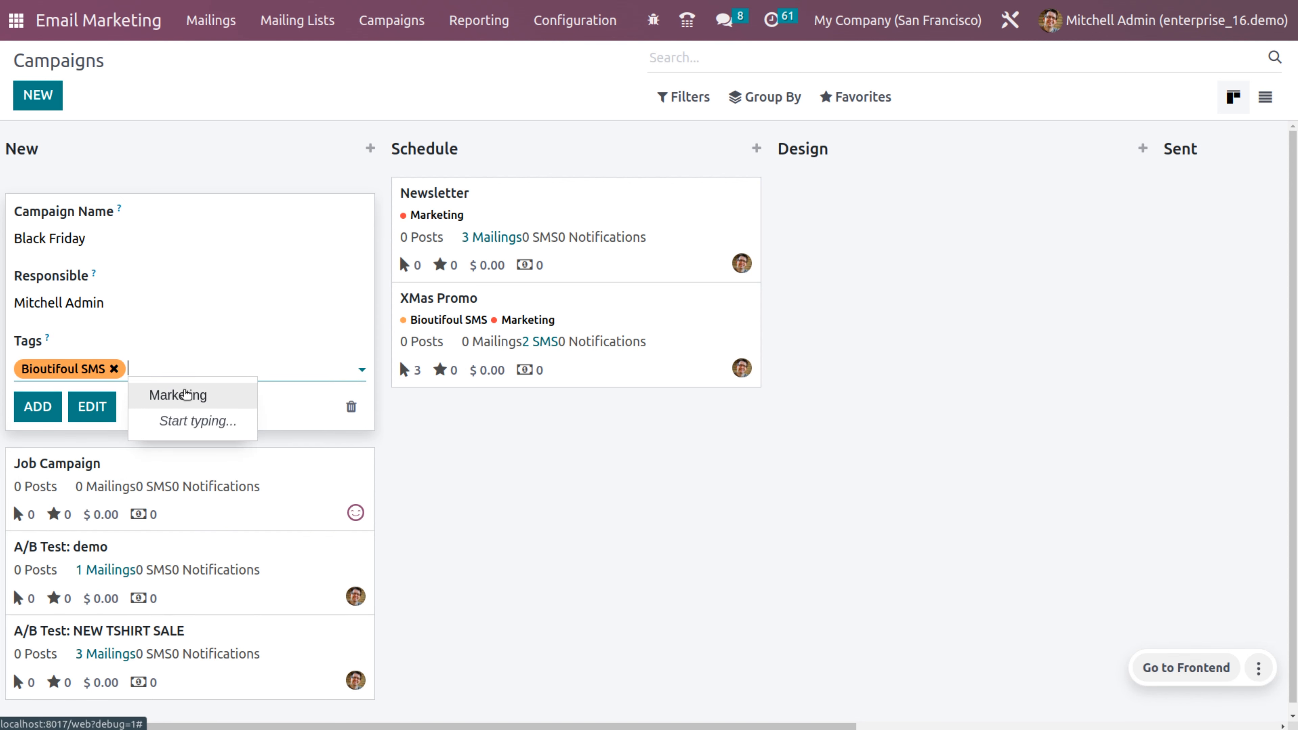
click(190, 395)
click(85, 407)
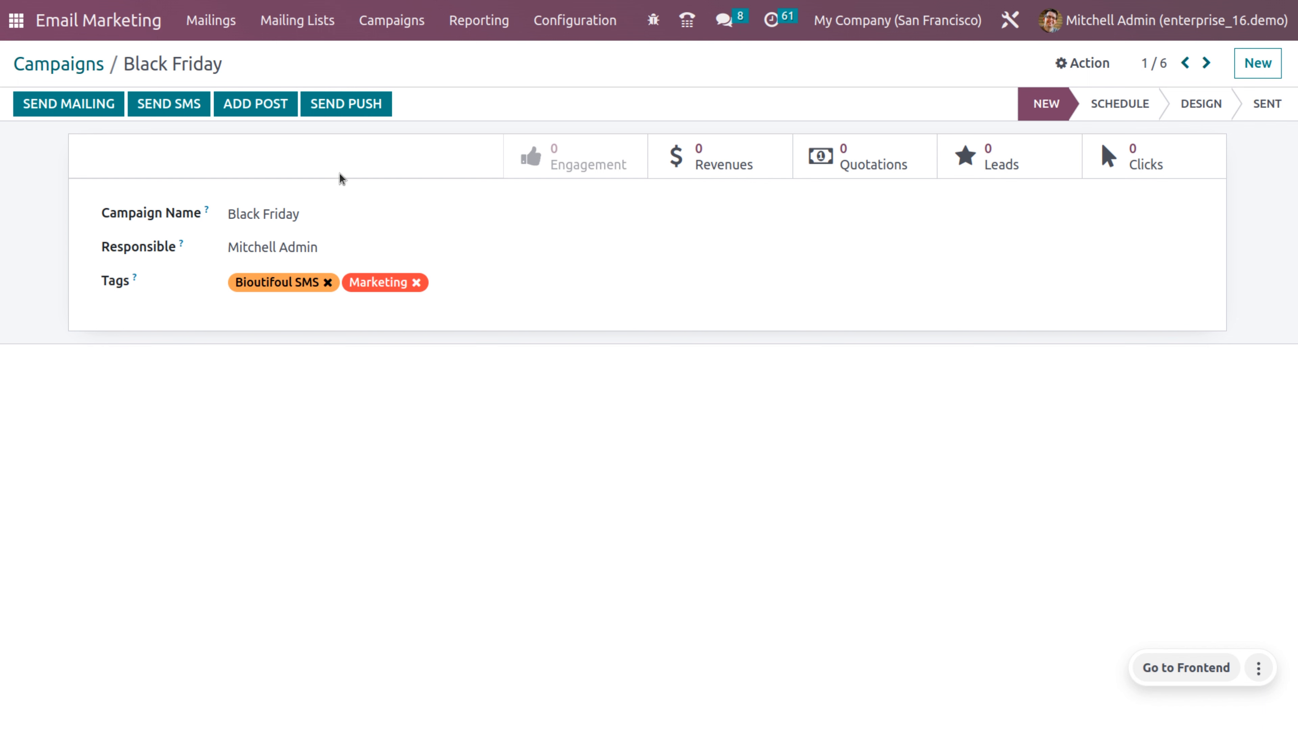
Step: Draft SMS 'Black friday coupons' to Consumer newsletter reading 'hey there!!!!!!!!grab your coupon'
click(183, 104)
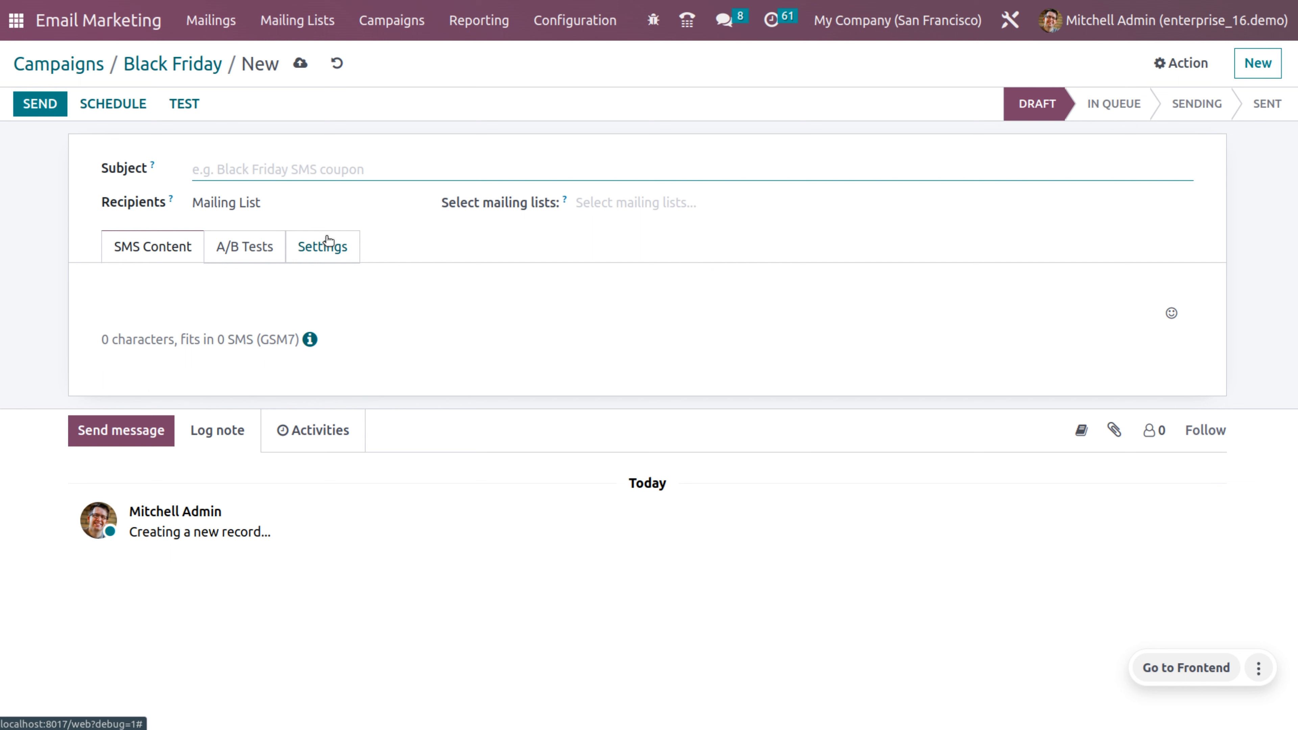
text(Black fr)
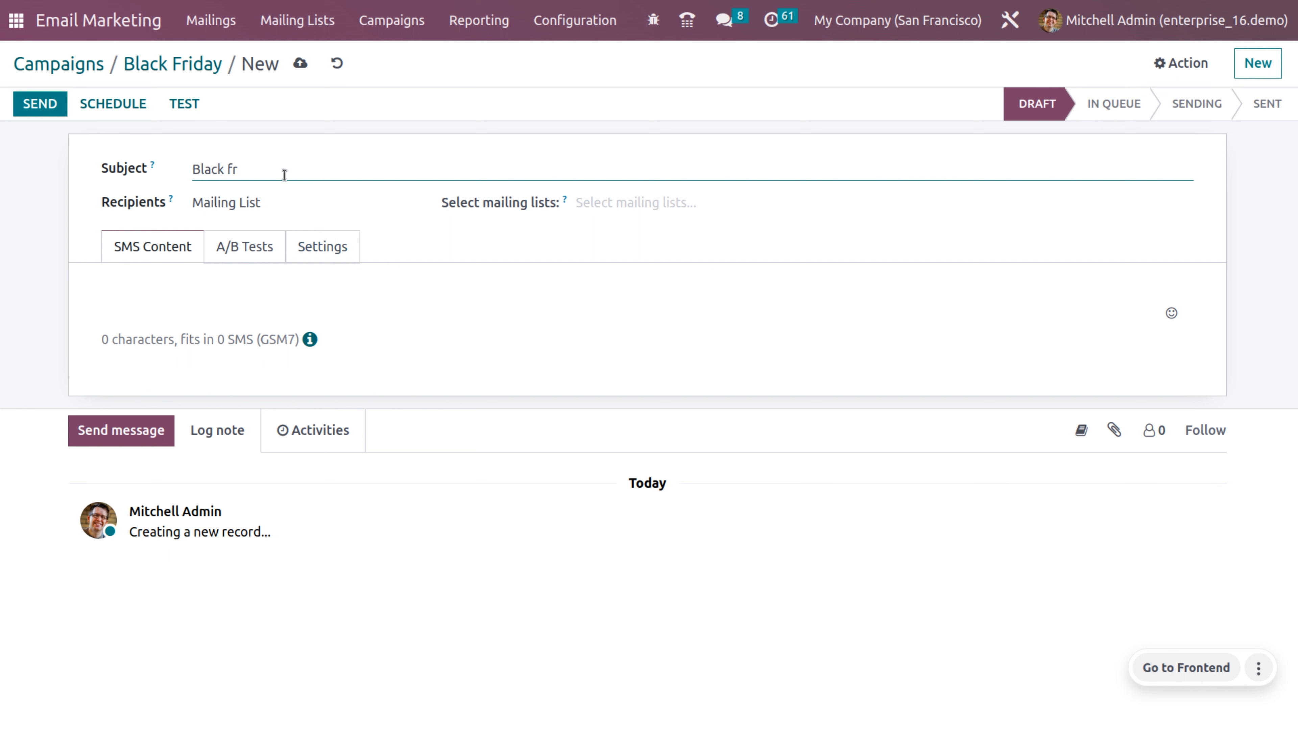
text(idsay)
key(BackSpace)
key(BackSpace)
key(BackSpace)
key(BackSpace)
key(BackSpace)
text(day coupons)
click(362, 202)
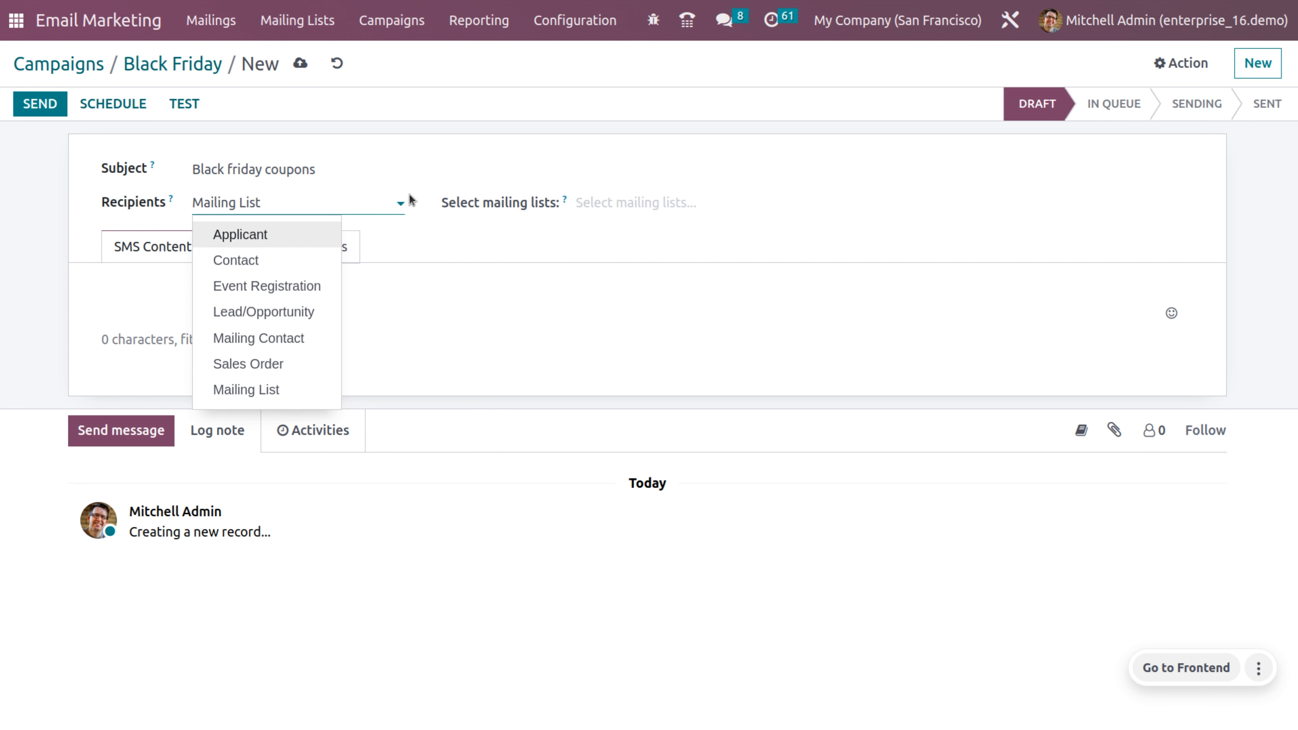
click(653, 203)
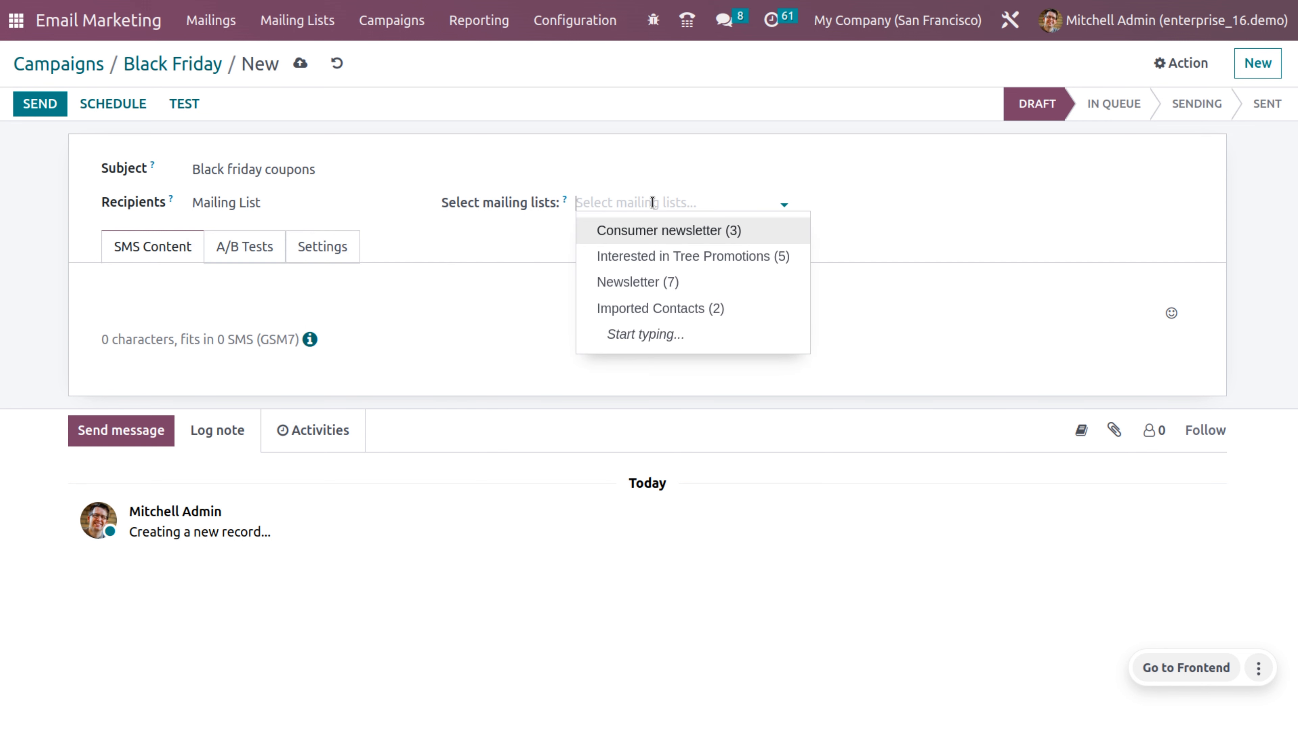
click(663, 229)
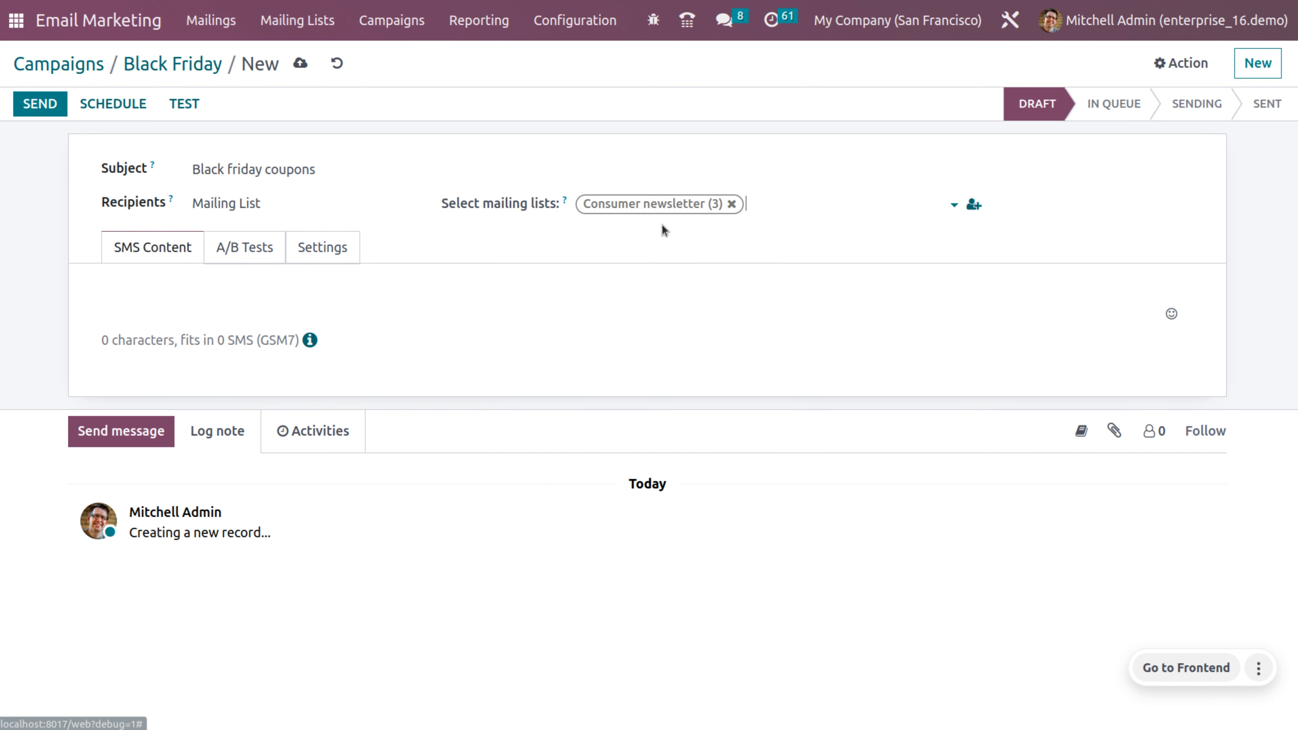
click(167, 285)
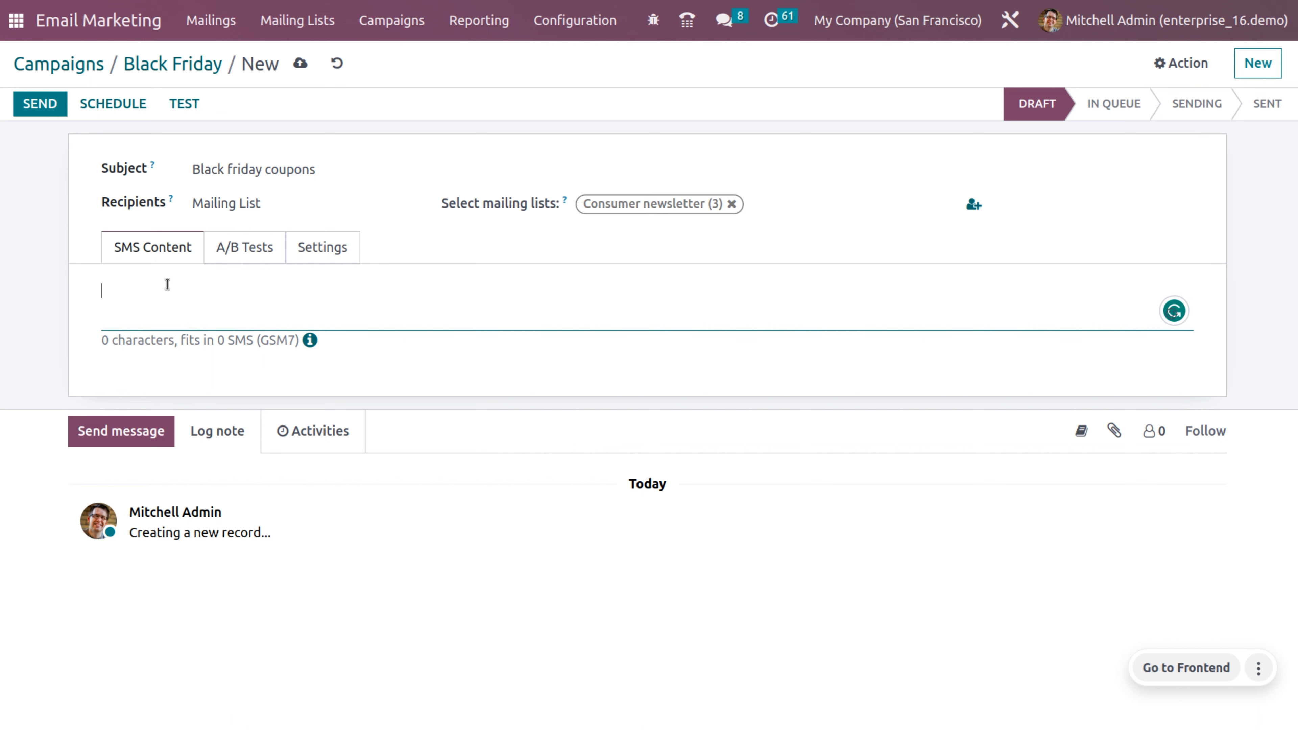
text(hey there!!!!!!)
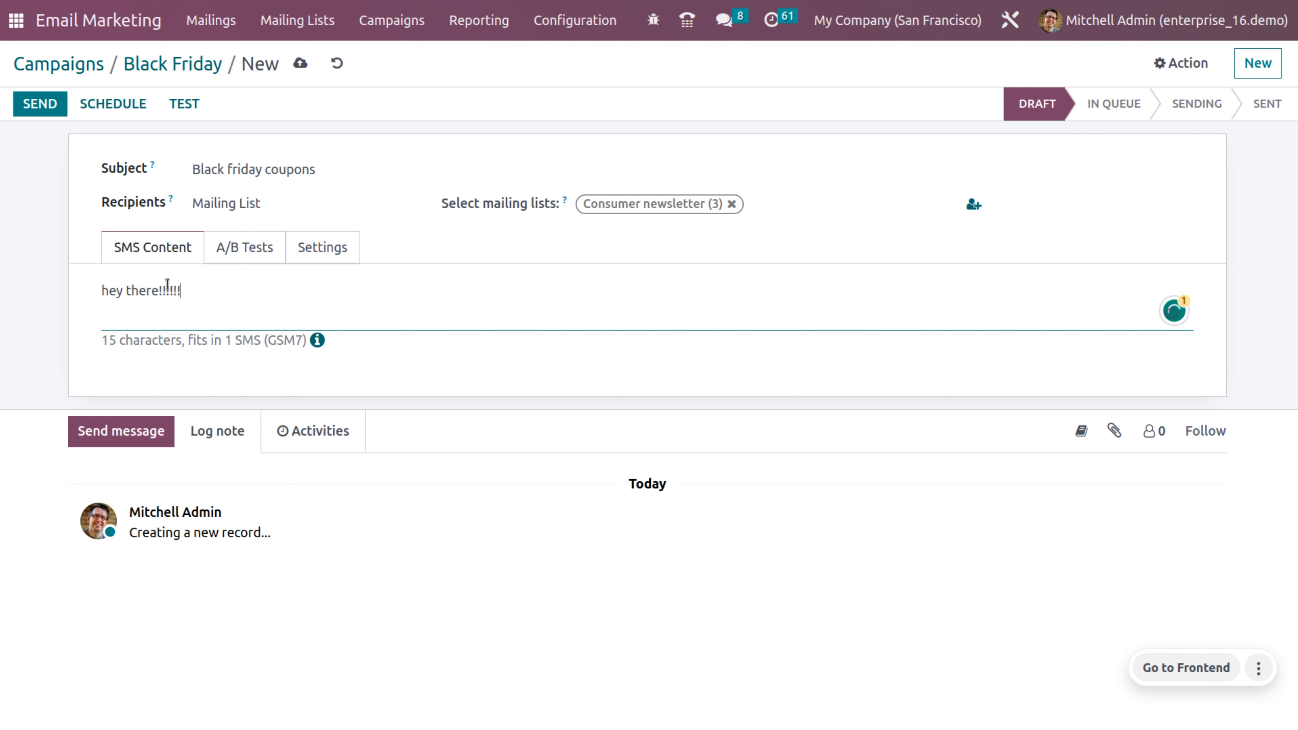
text(!!grab your coupon)
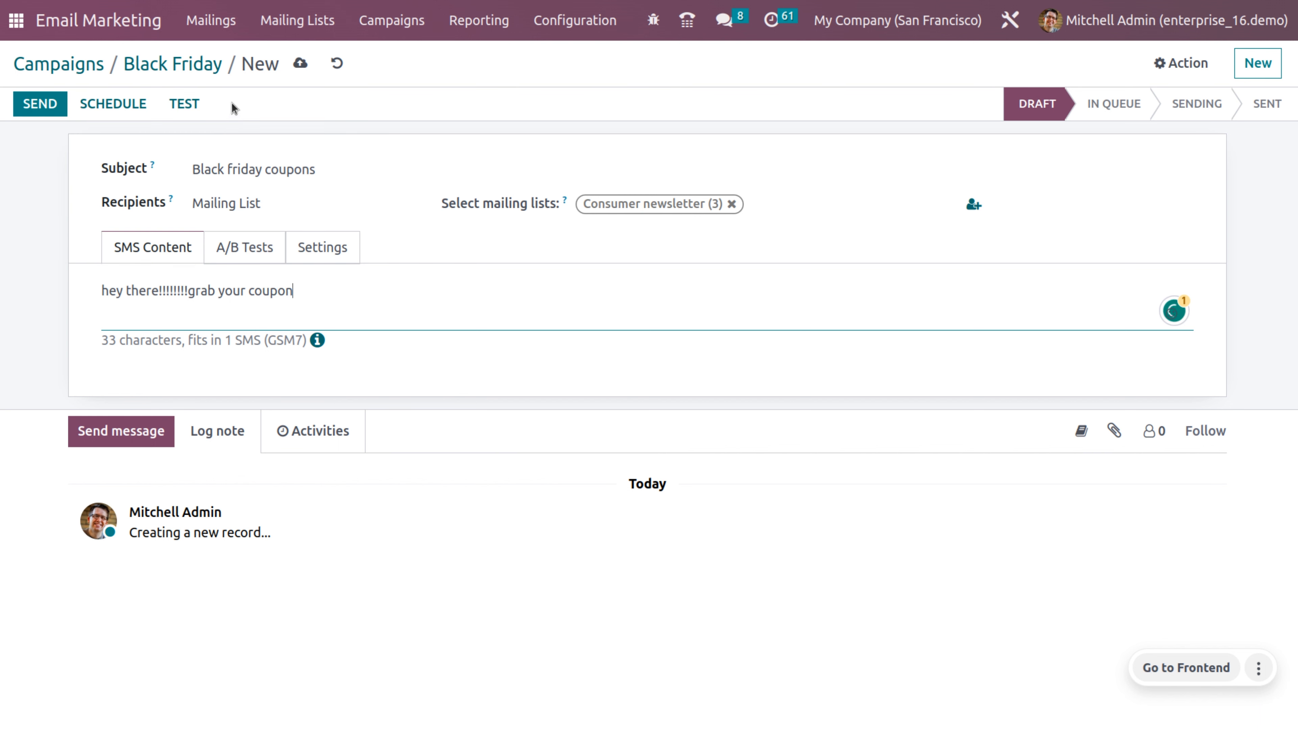
Step: Send a test of the SMS to a replacement test phone number
click(178, 106)
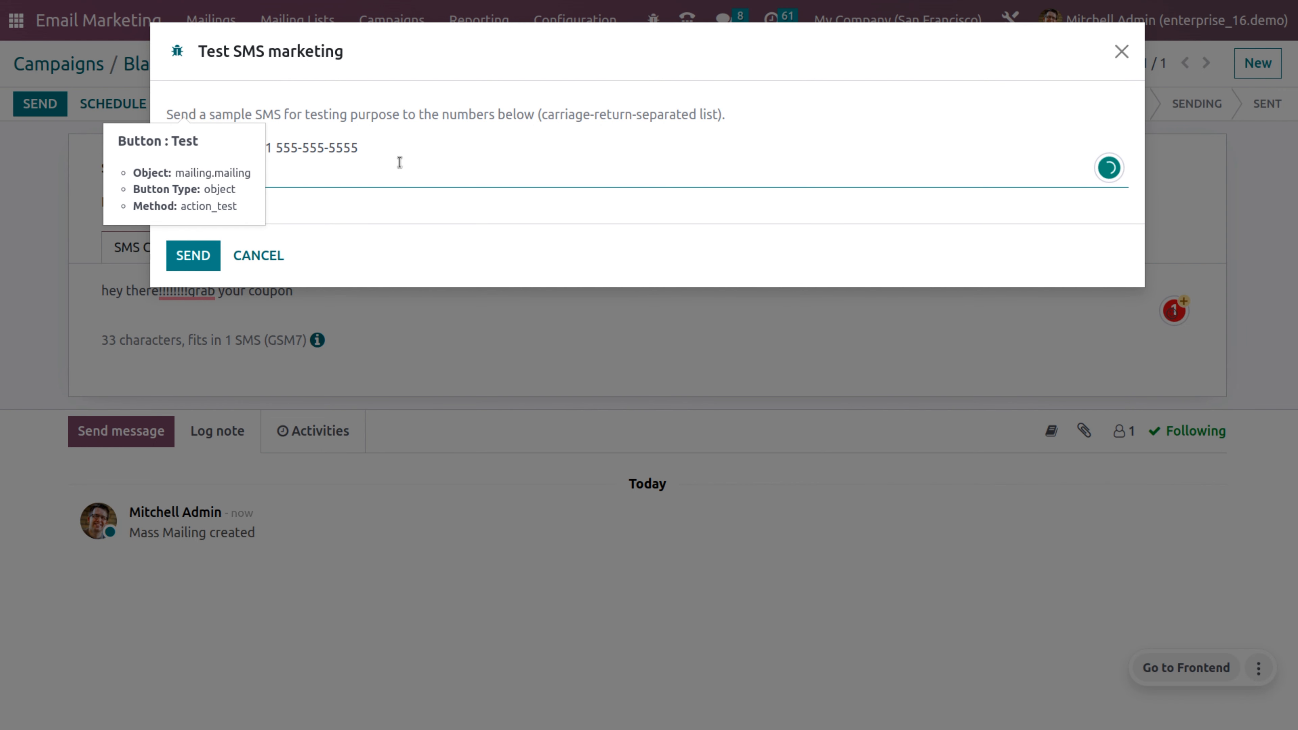
key(ctrl+a)
key(BackSpace)
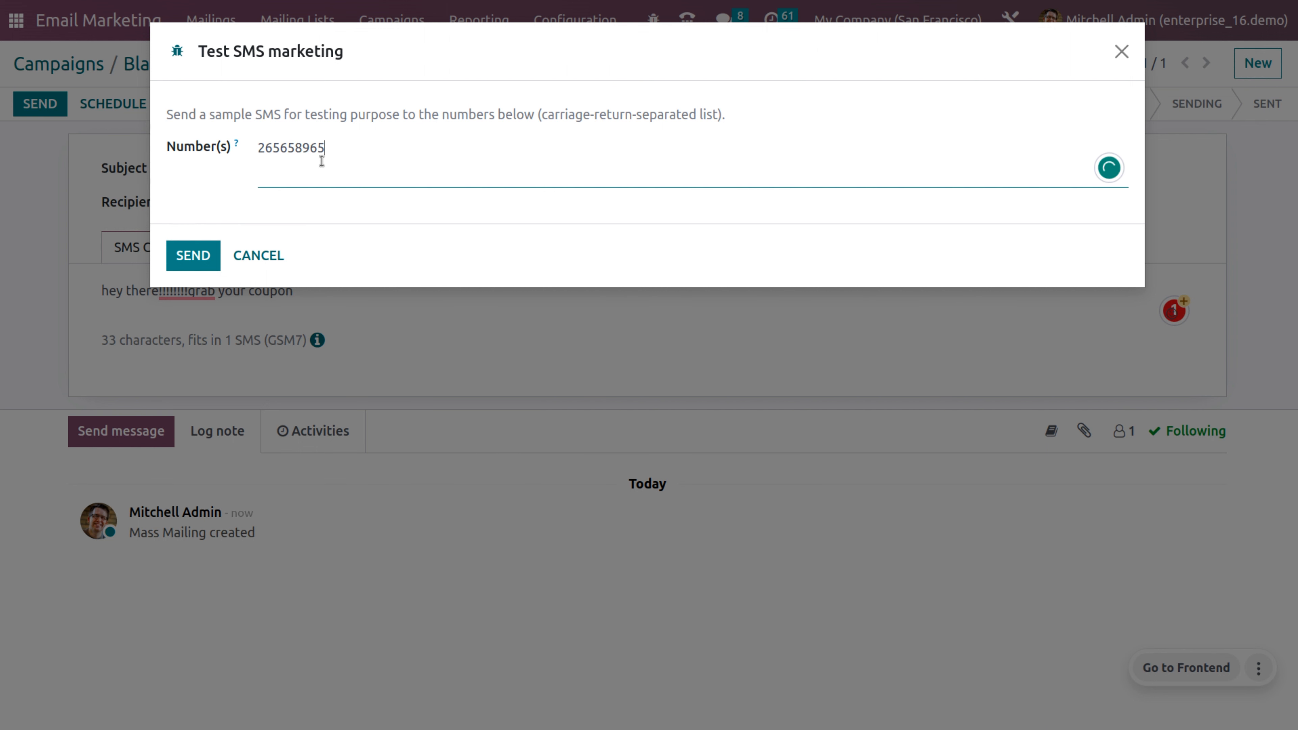
click(189, 258)
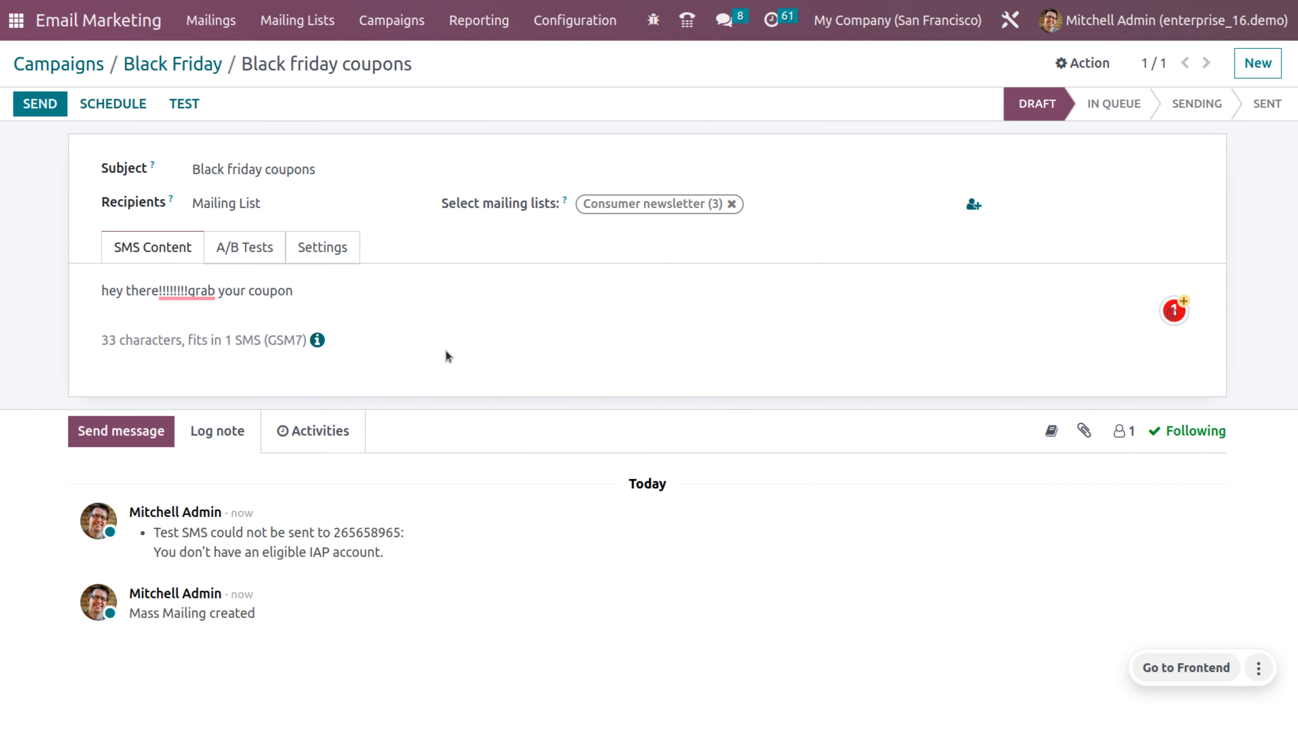
Step: Turn on A/B testing for the SMS, review its settings, and save it
click(256, 245)
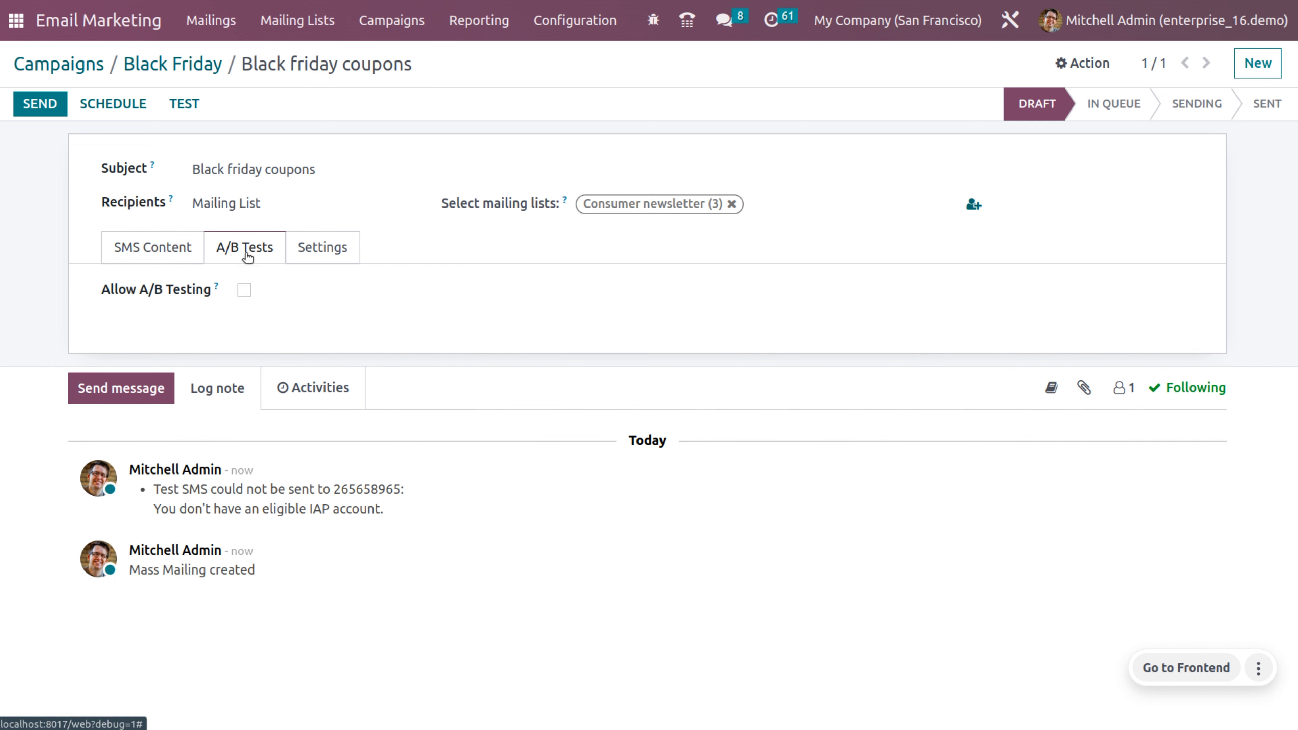
click(245, 290)
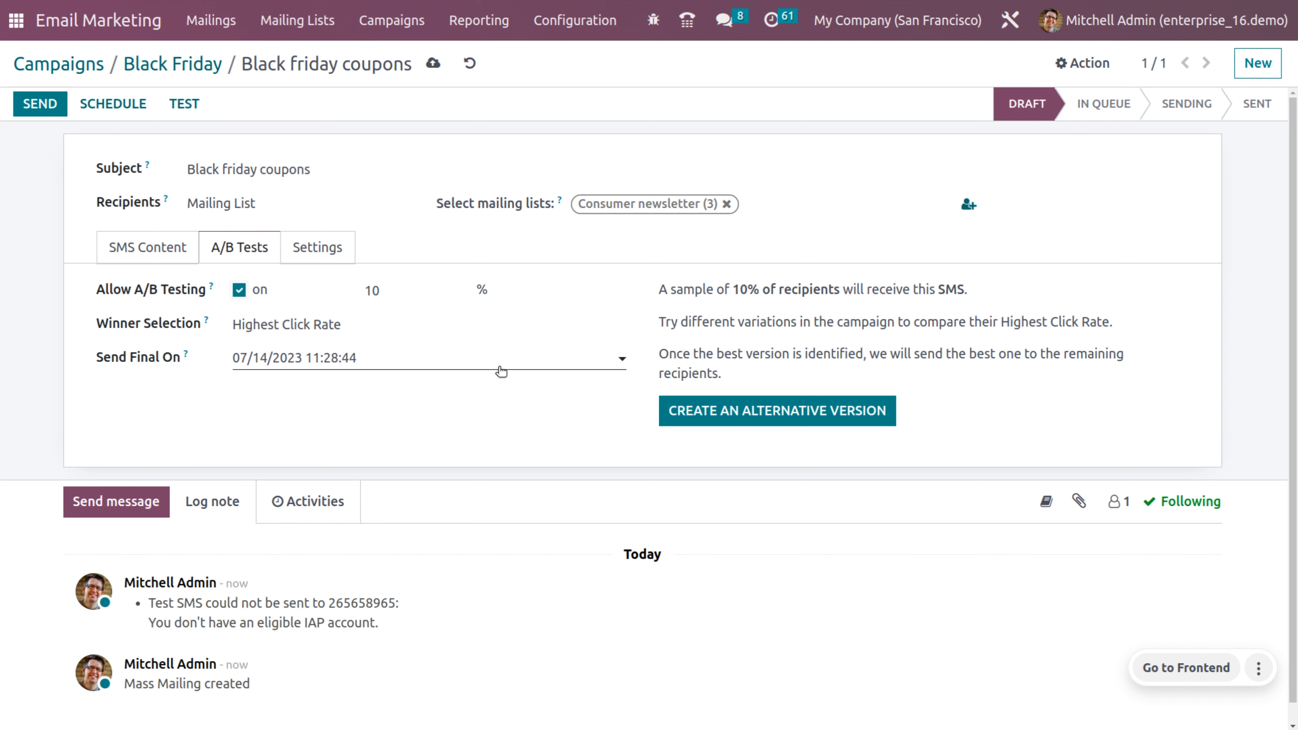
click(333, 258)
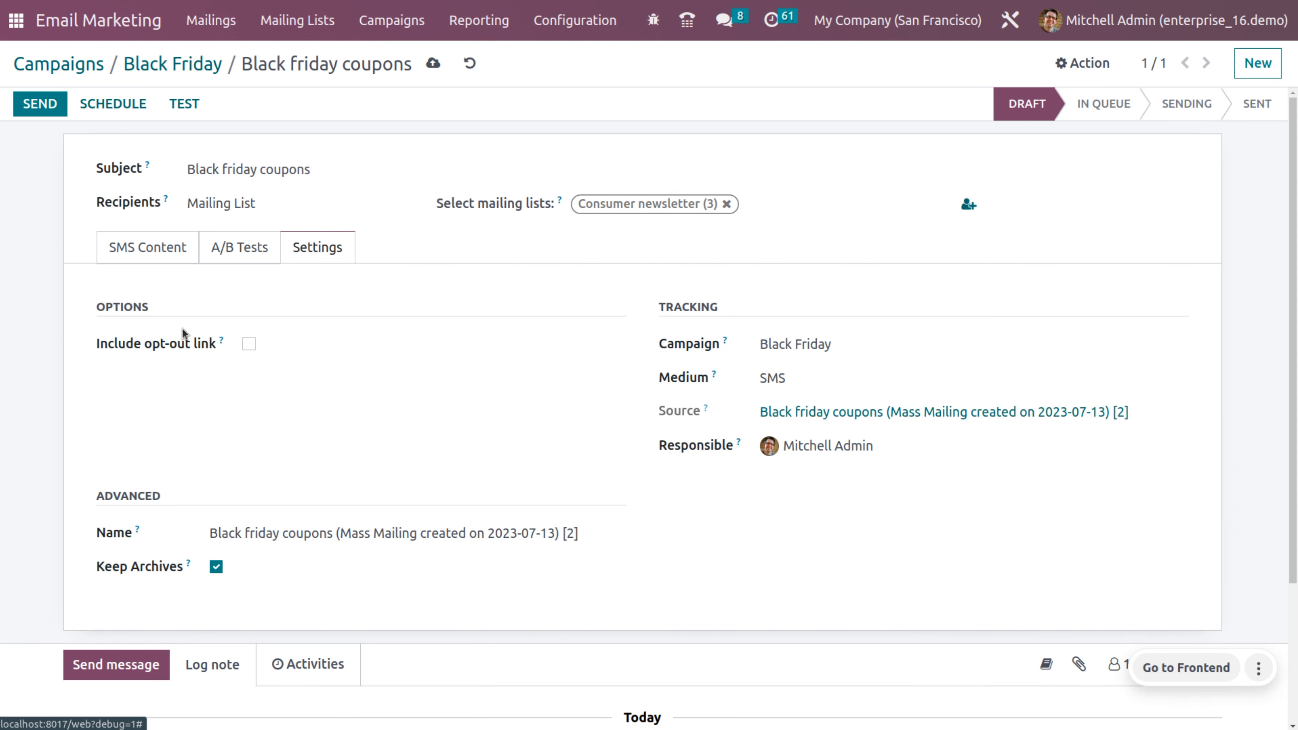
mouse_move(220, 336)
click(433, 64)
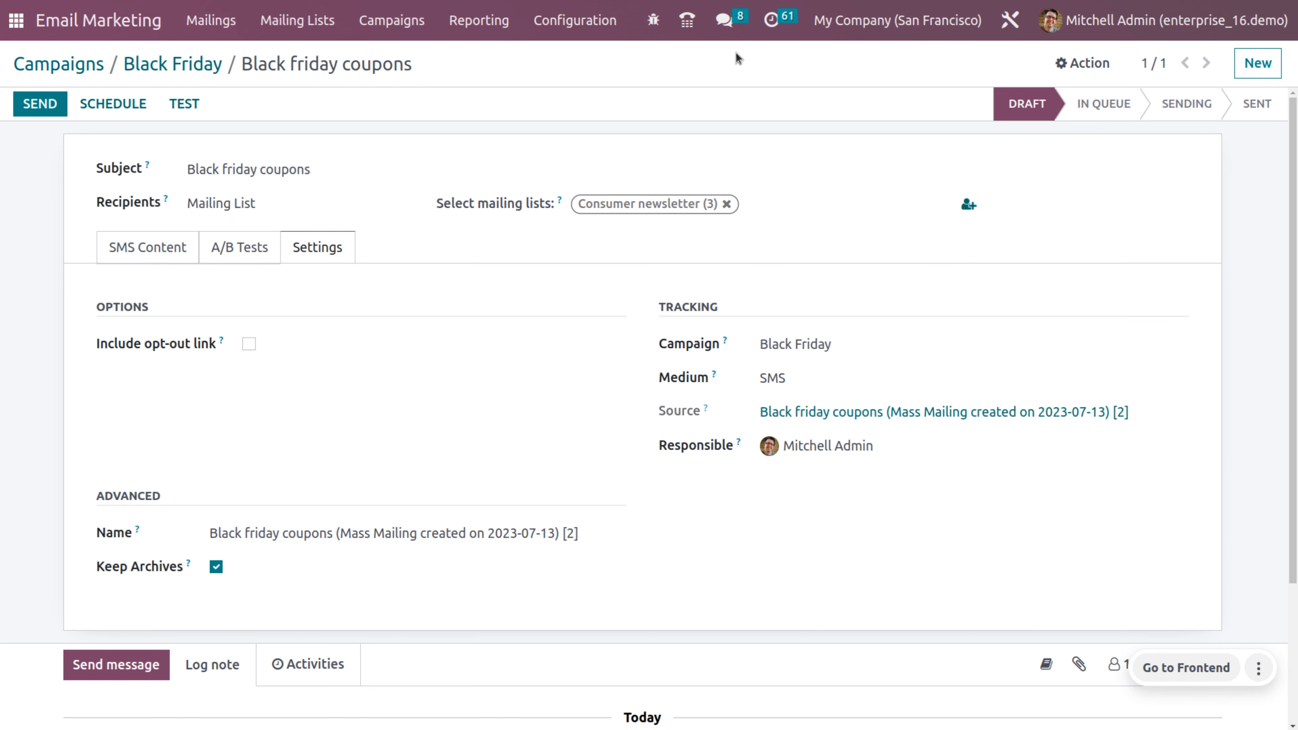
Step: Send the Black friday coupons SMS to all recipients and confirm
click(27, 100)
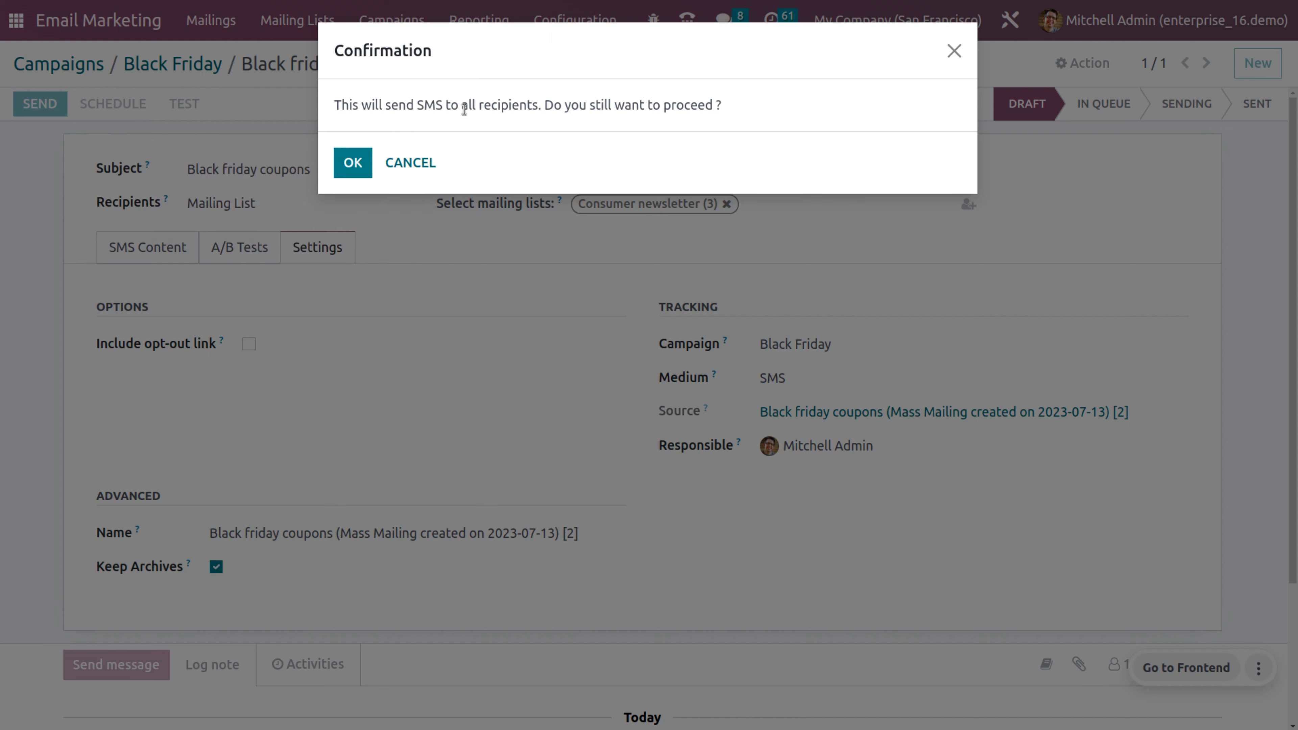
click(353, 163)
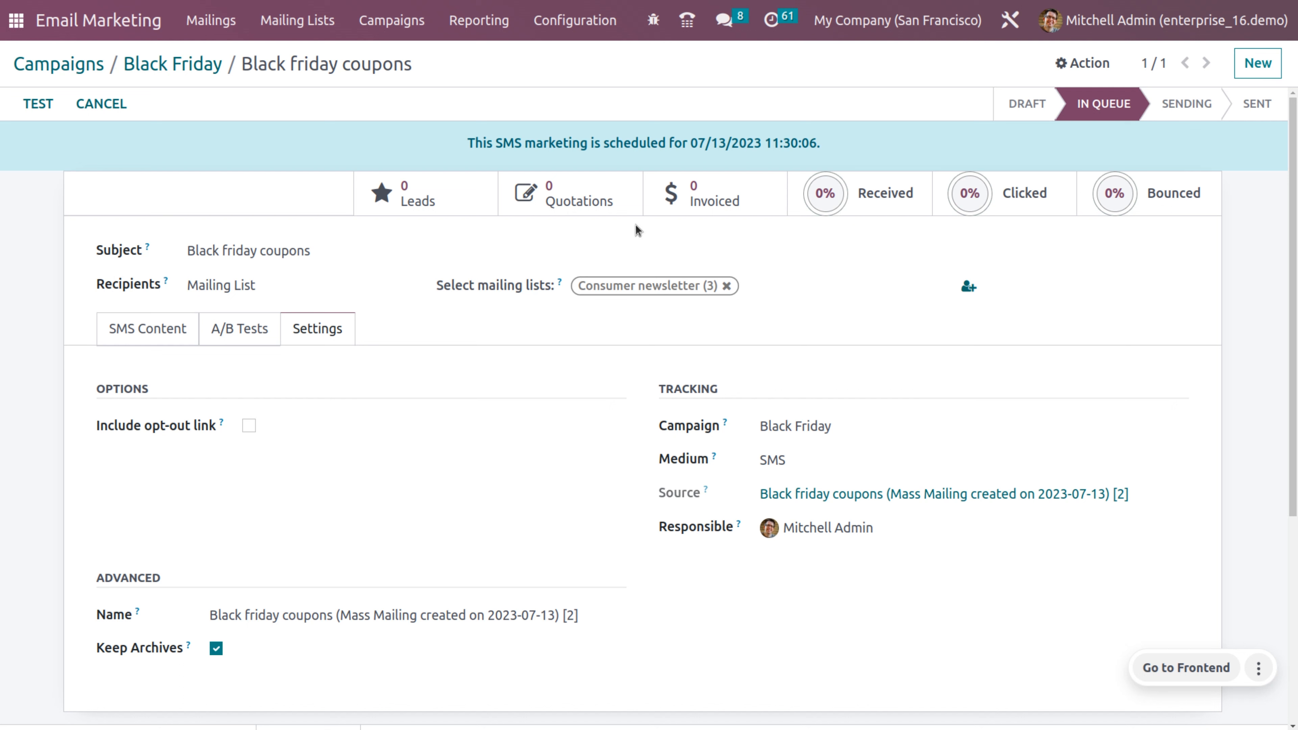
Step: Add a Black Friday push post with message 'hello..............dude' and download.jpeg attached from Downloads
click(203, 67)
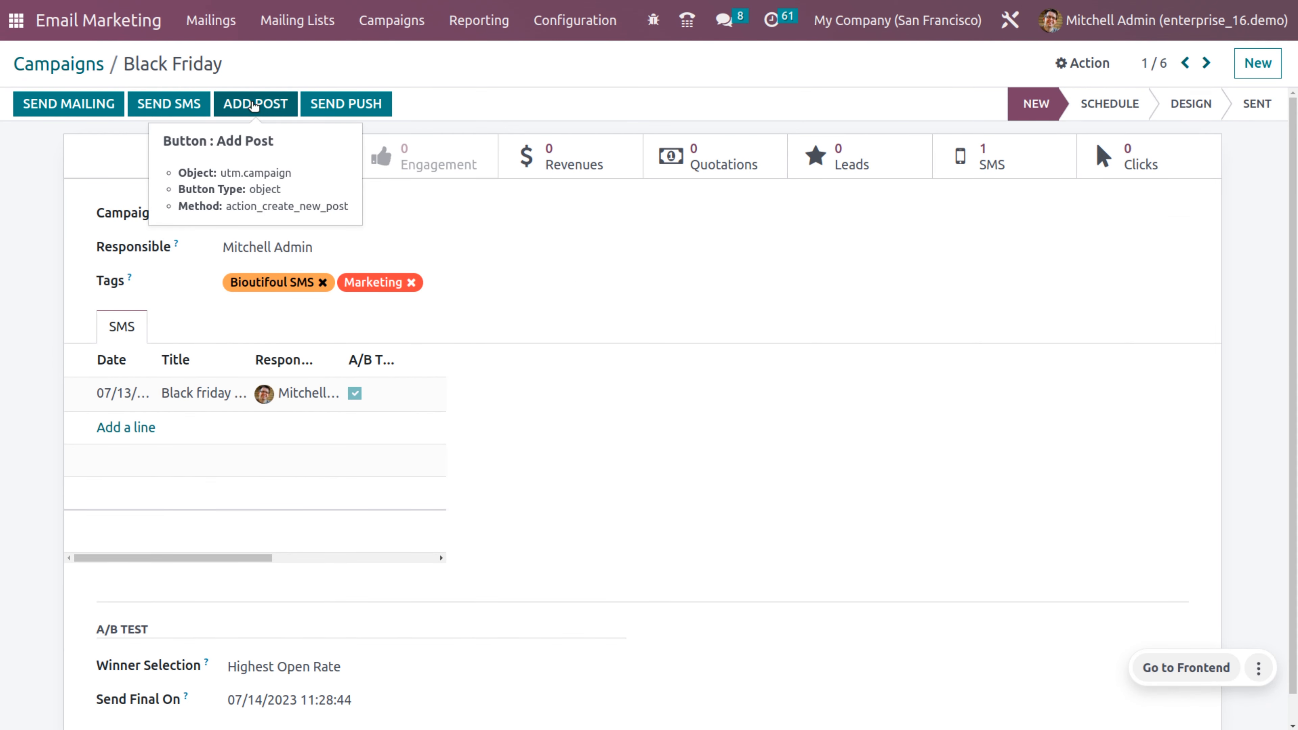
click(253, 103)
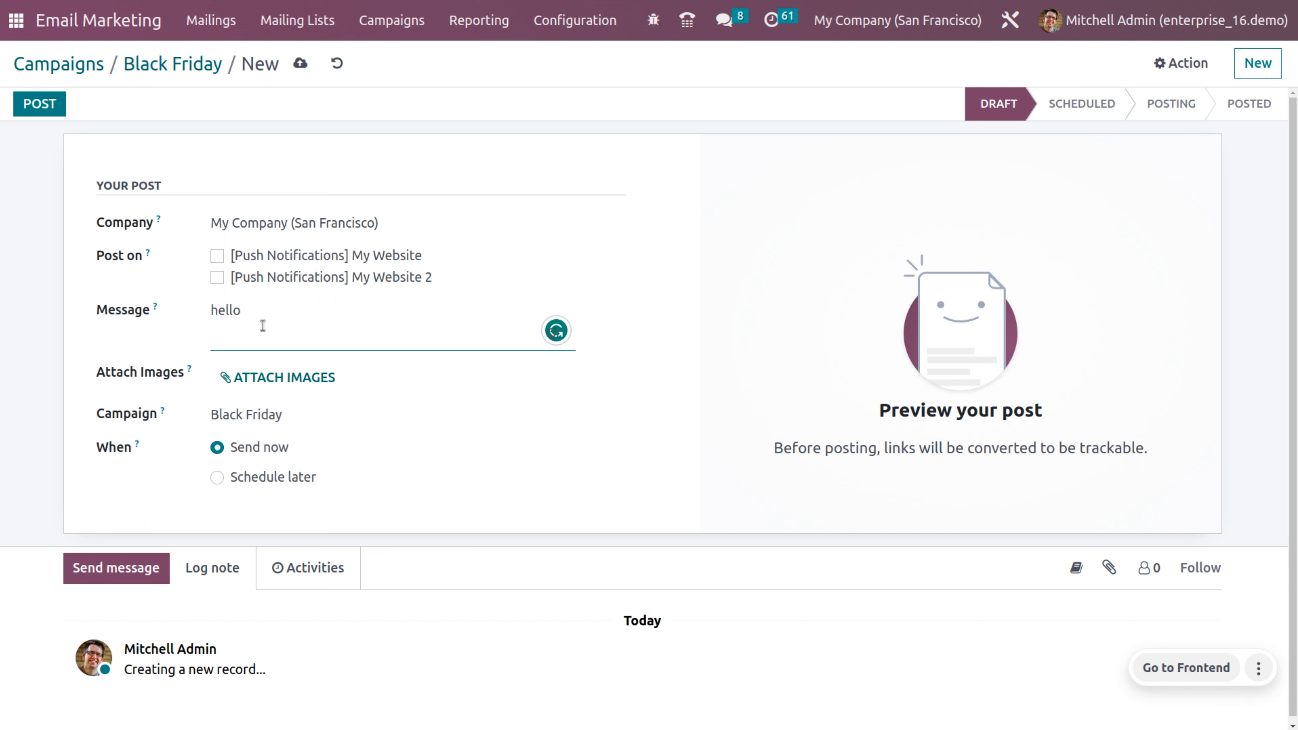
text(..............dude)
click(250, 379)
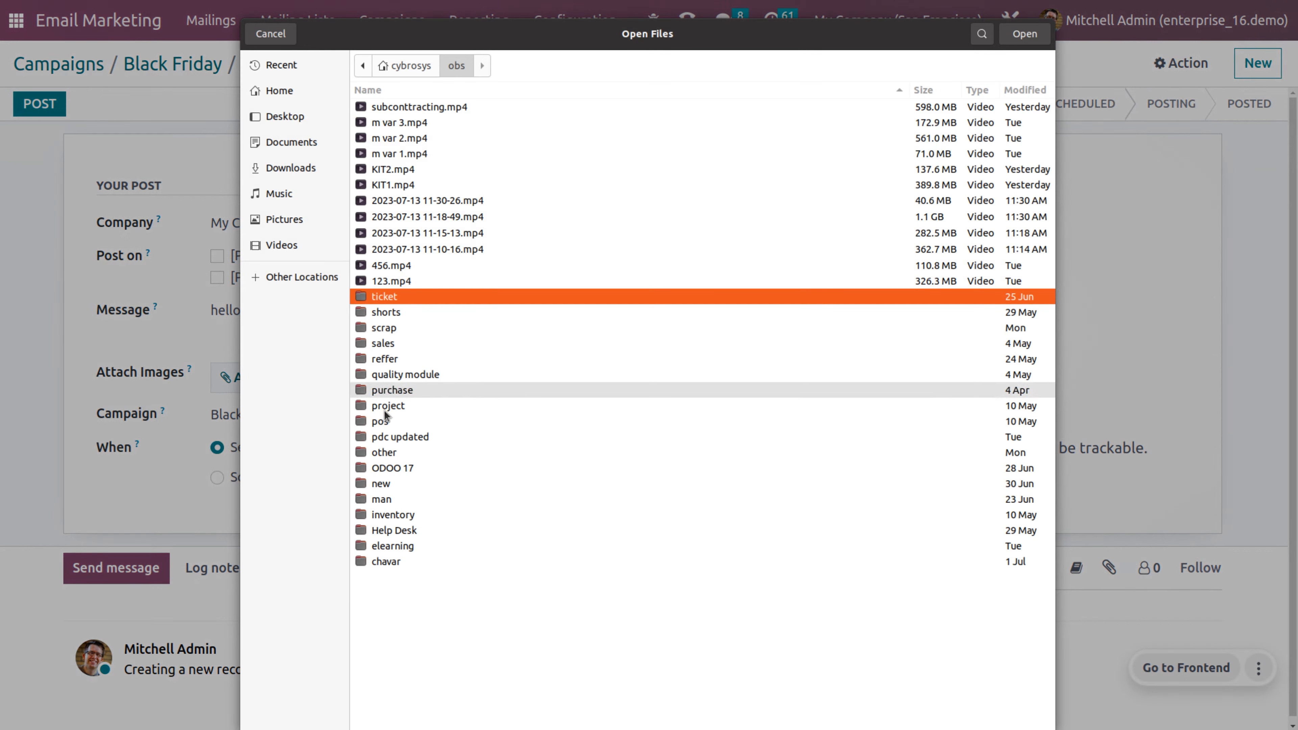
click(344, 163)
click(438, 529)
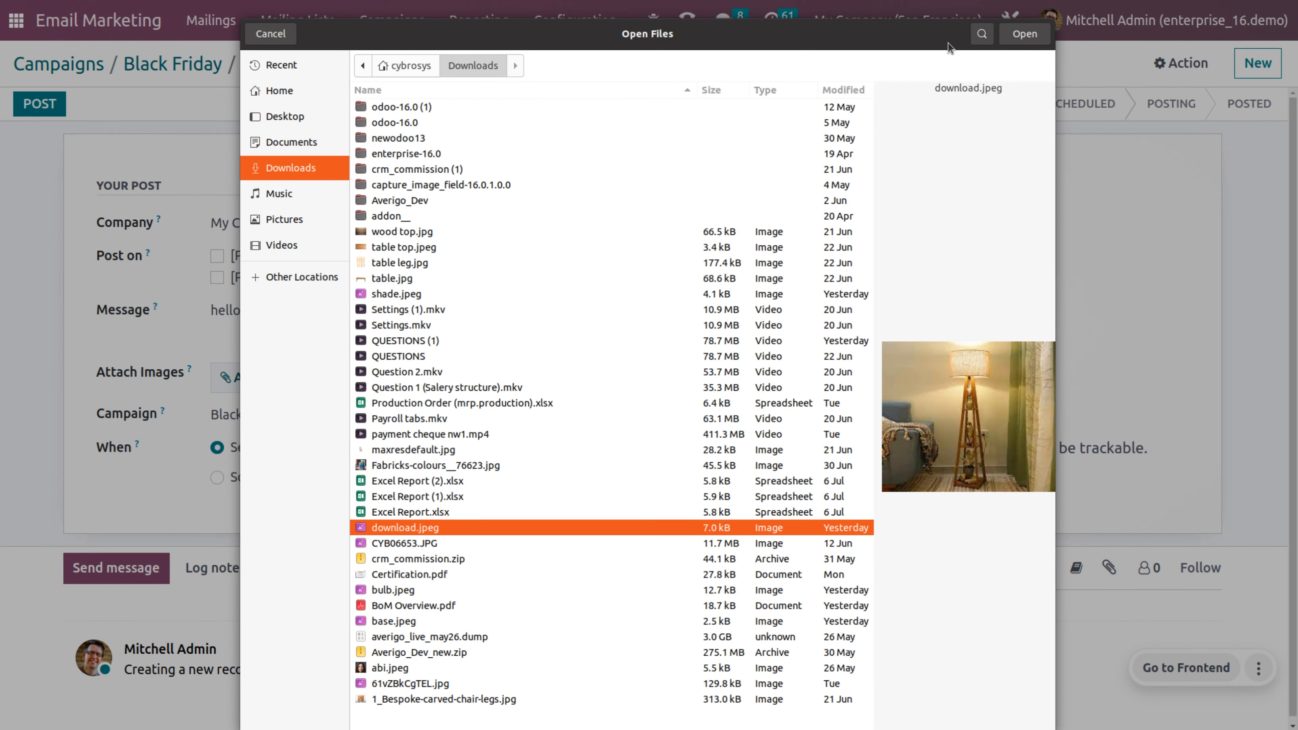
click(1025, 35)
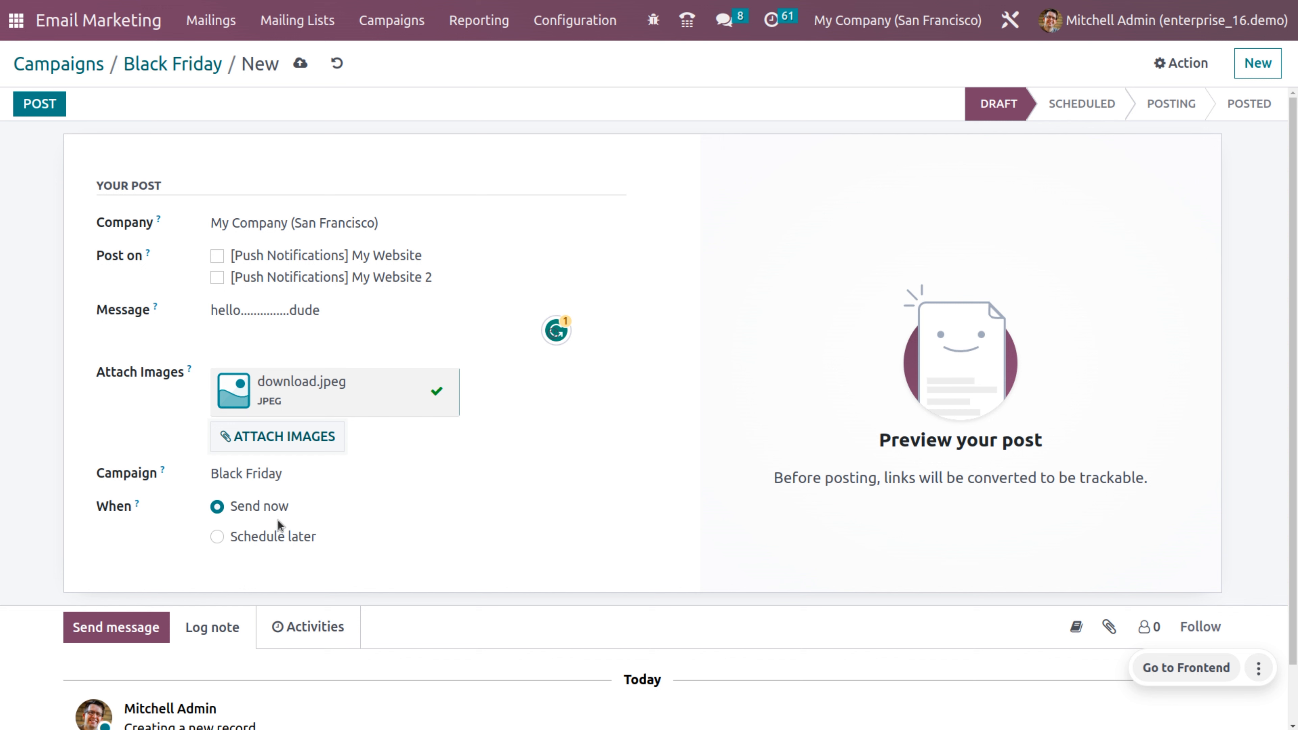
Step: Post the Black Friday push to the My Website push account after clearing the missing-account error
click(300, 63)
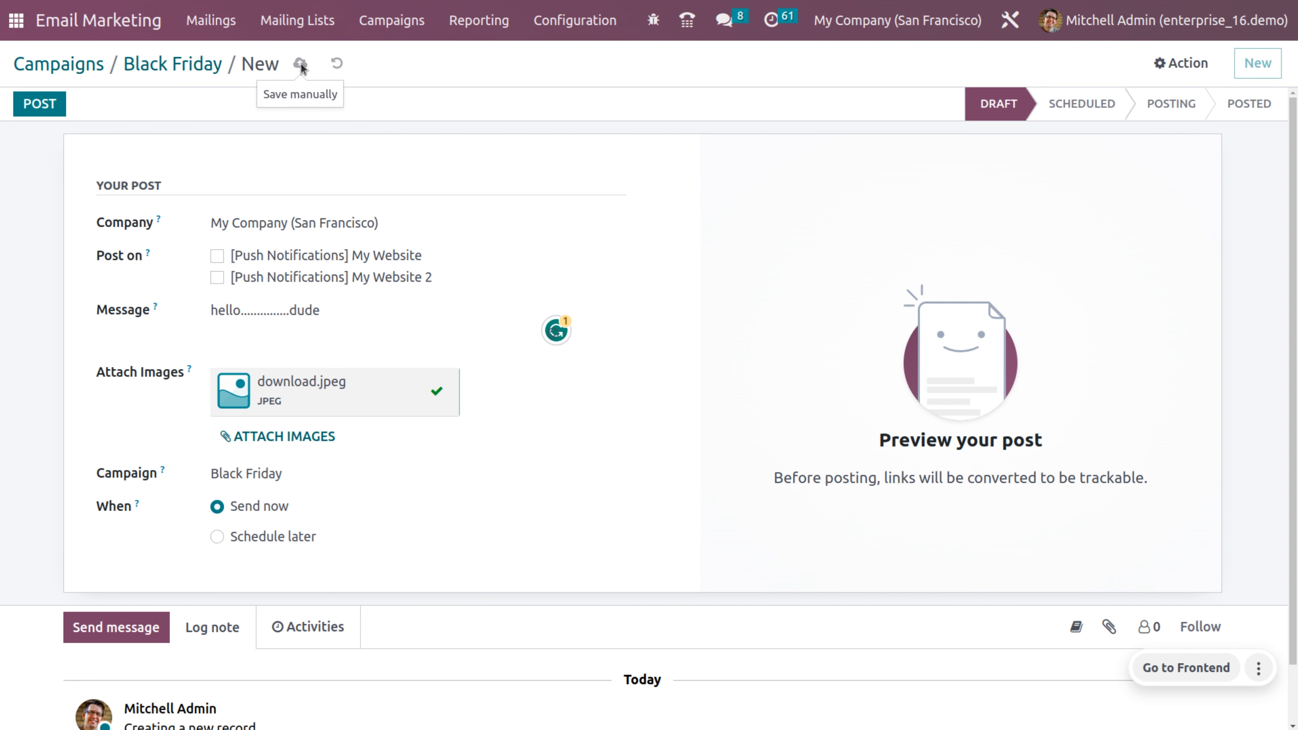
click(53, 102)
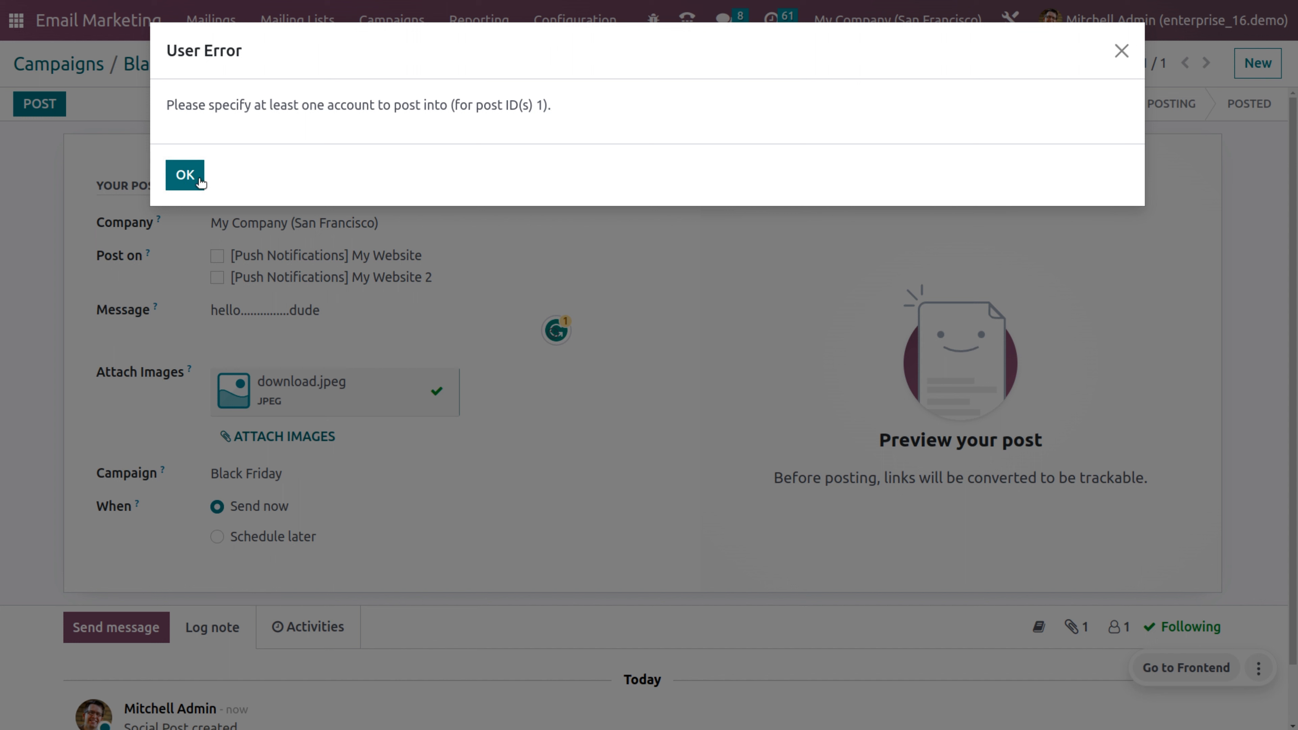
click(185, 175)
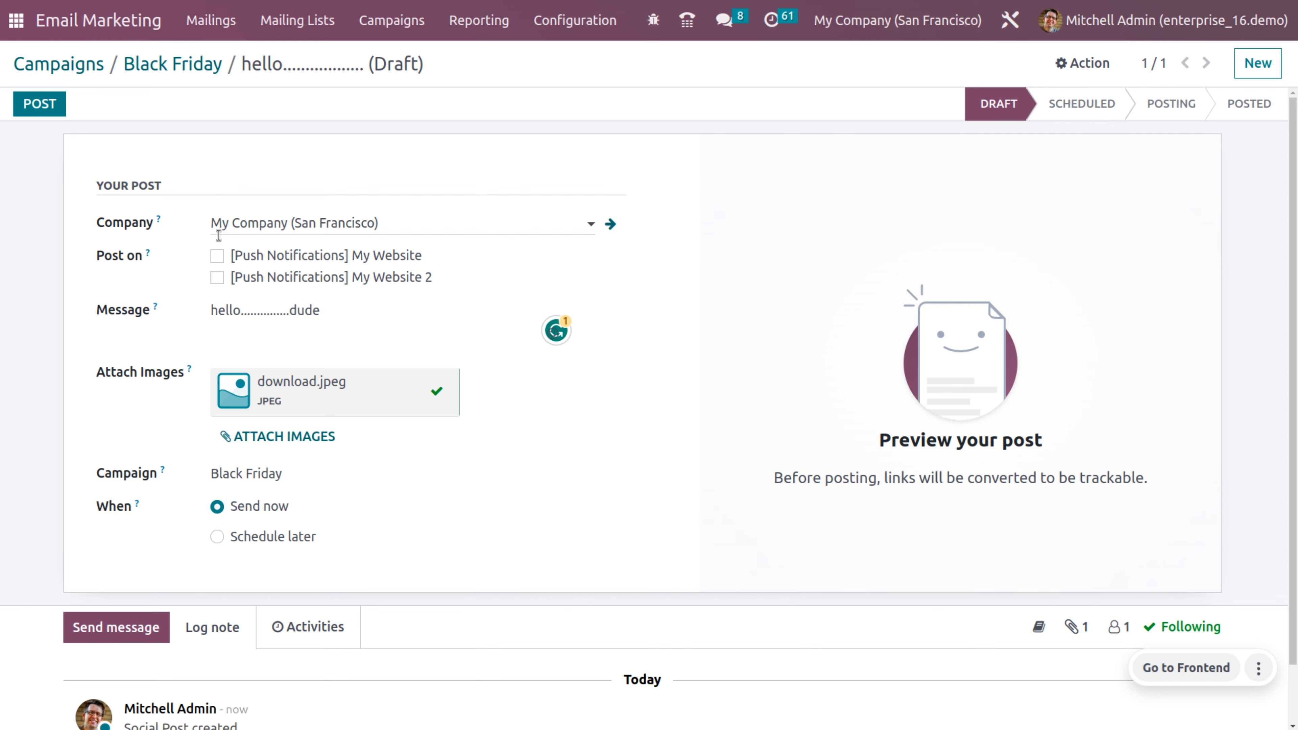
click(217, 256)
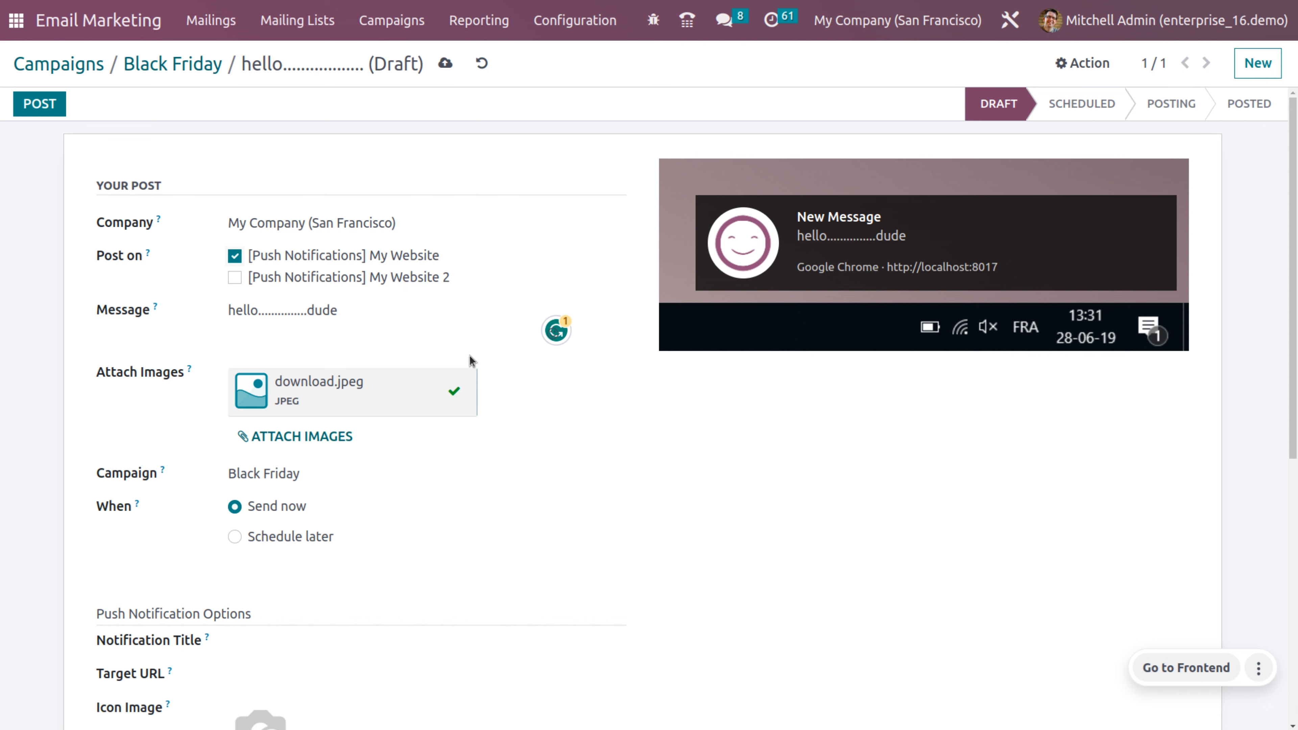
click(456, 72)
click(31, 104)
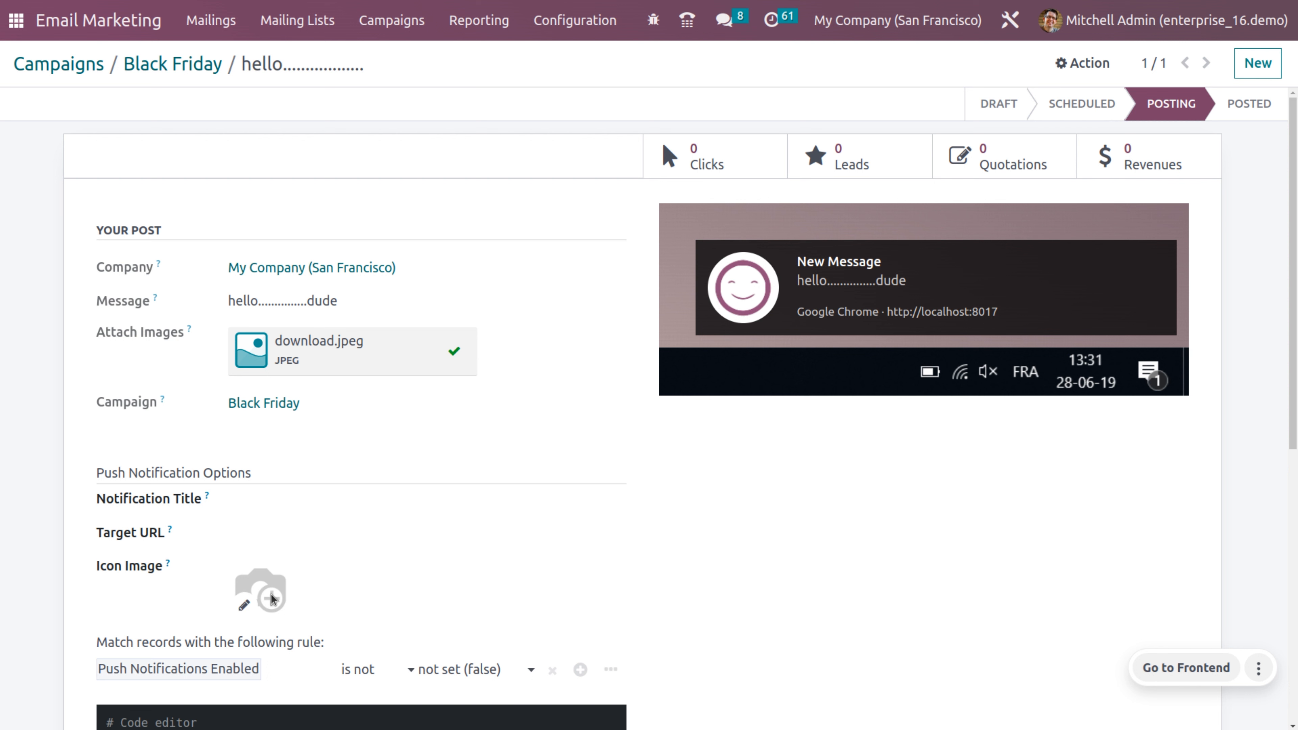
Step: Set download.jpeg, the lamp photo, as the push post's icon image and save
click(247, 607)
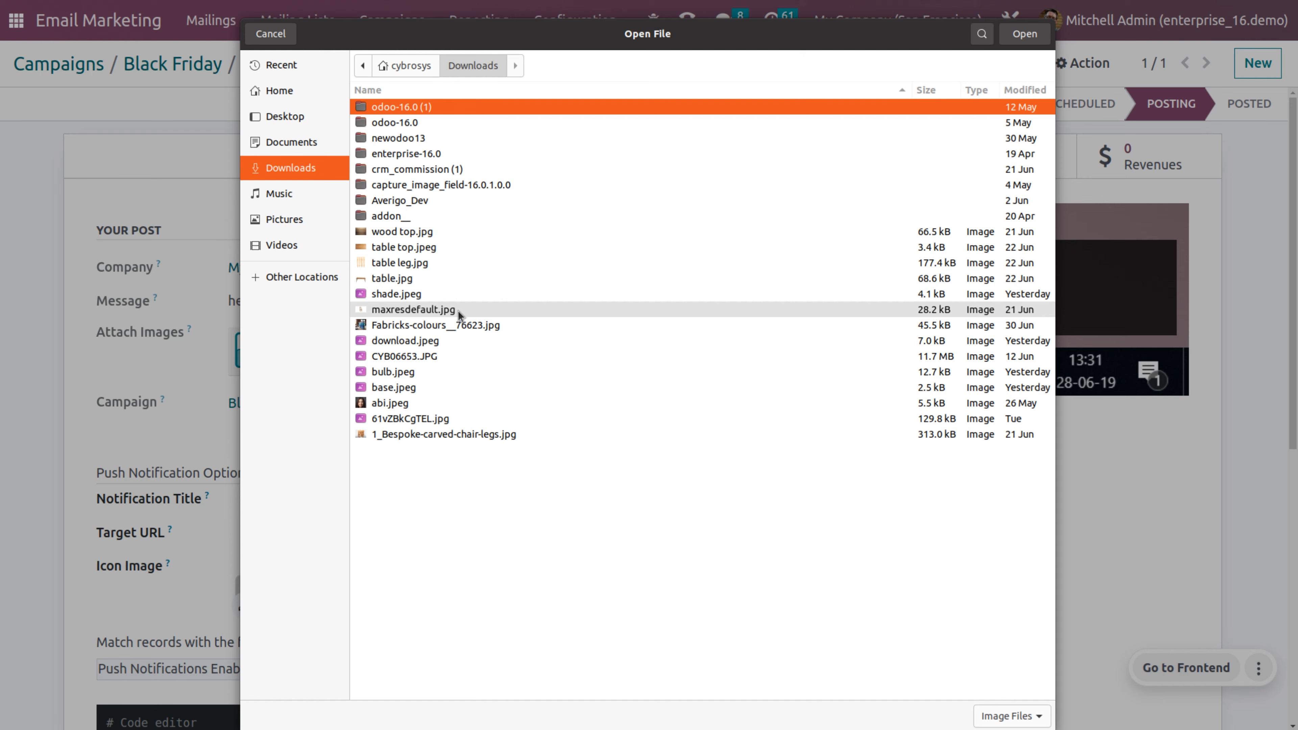
click(444, 341)
click(1024, 34)
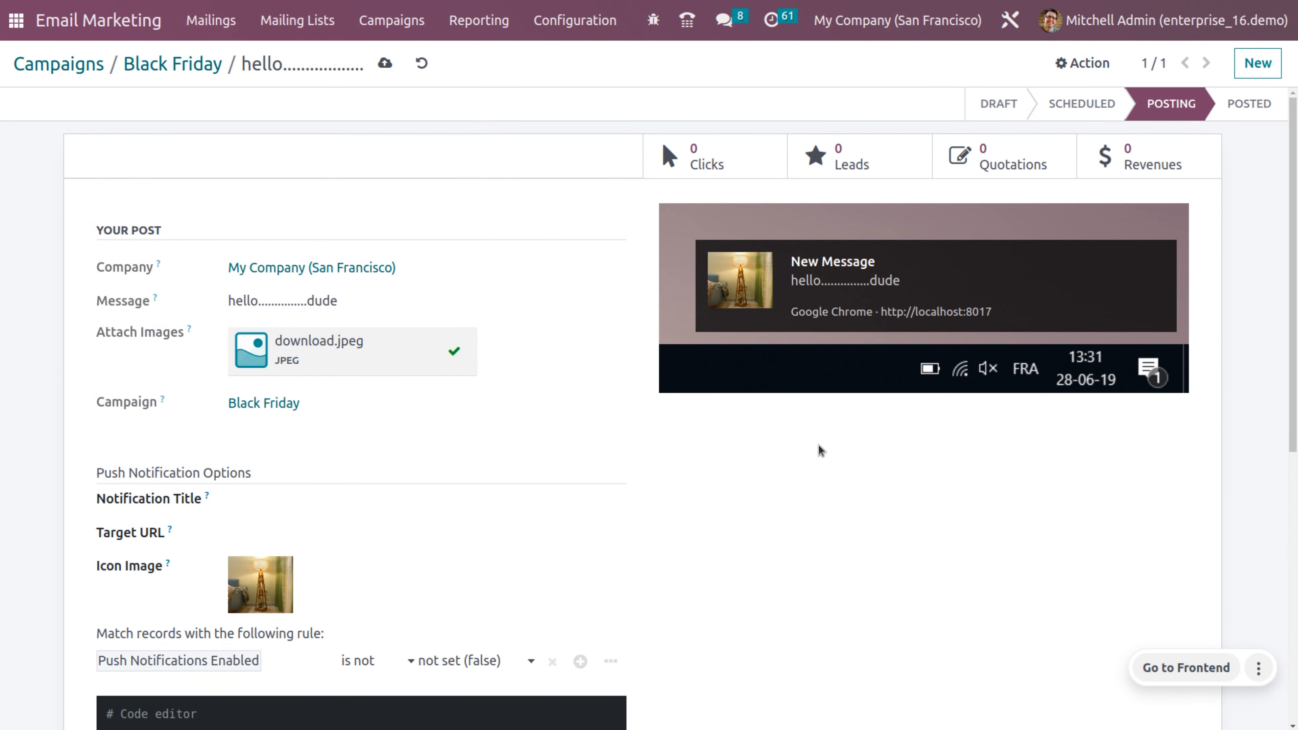
click(384, 63)
scroll(626, 458, down, 7)
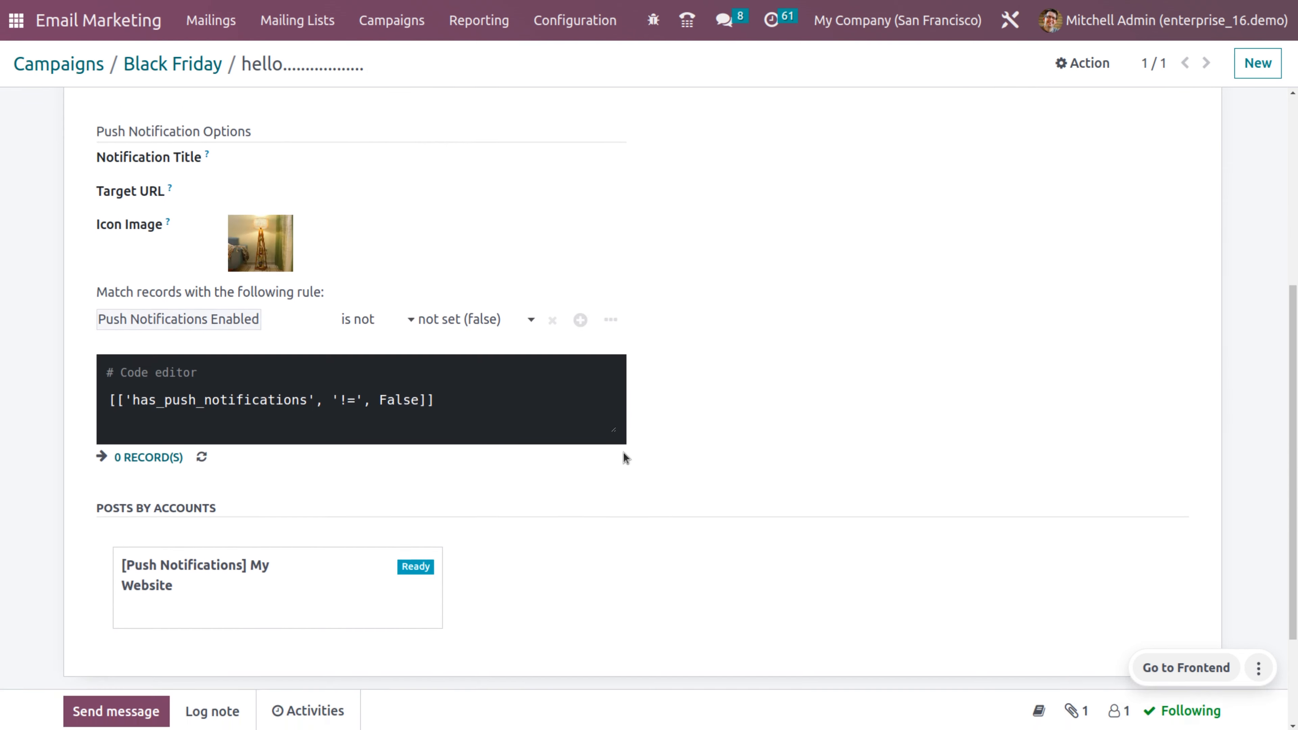
scroll(624, 456, up, 1)
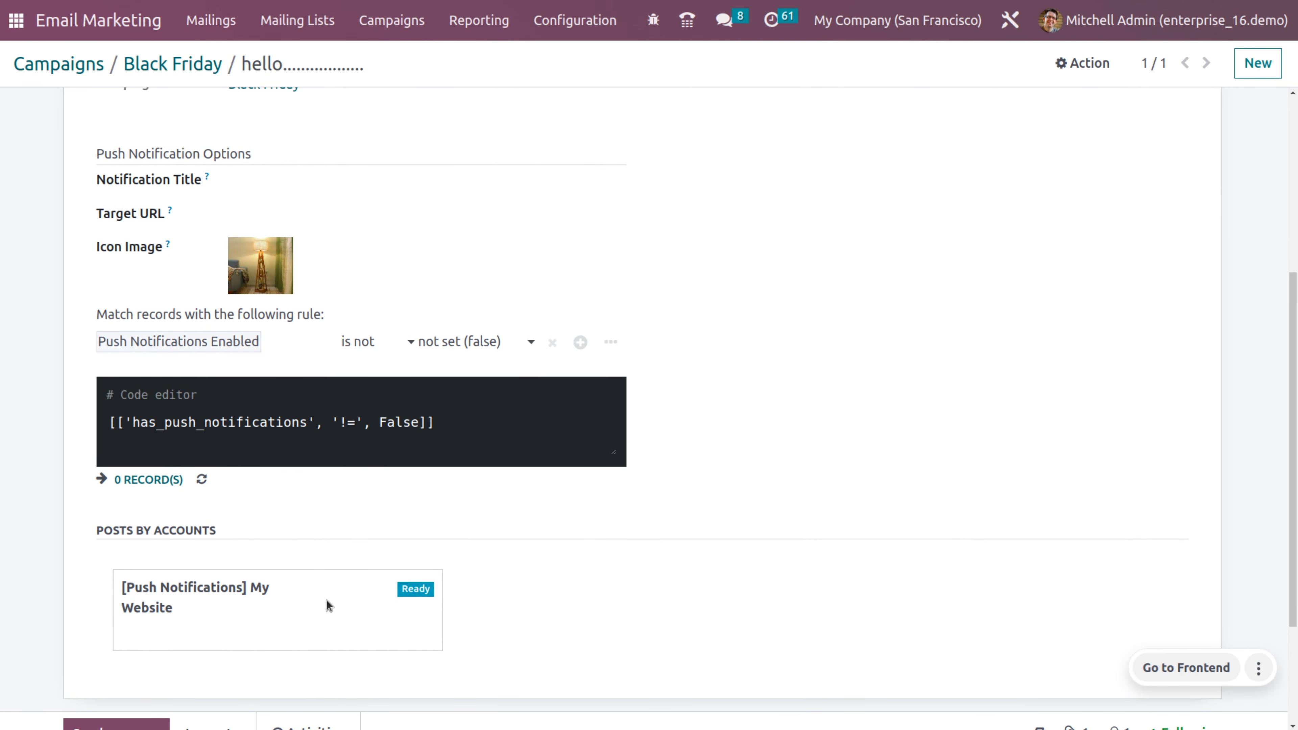
scroll(524, 573, down, 3)
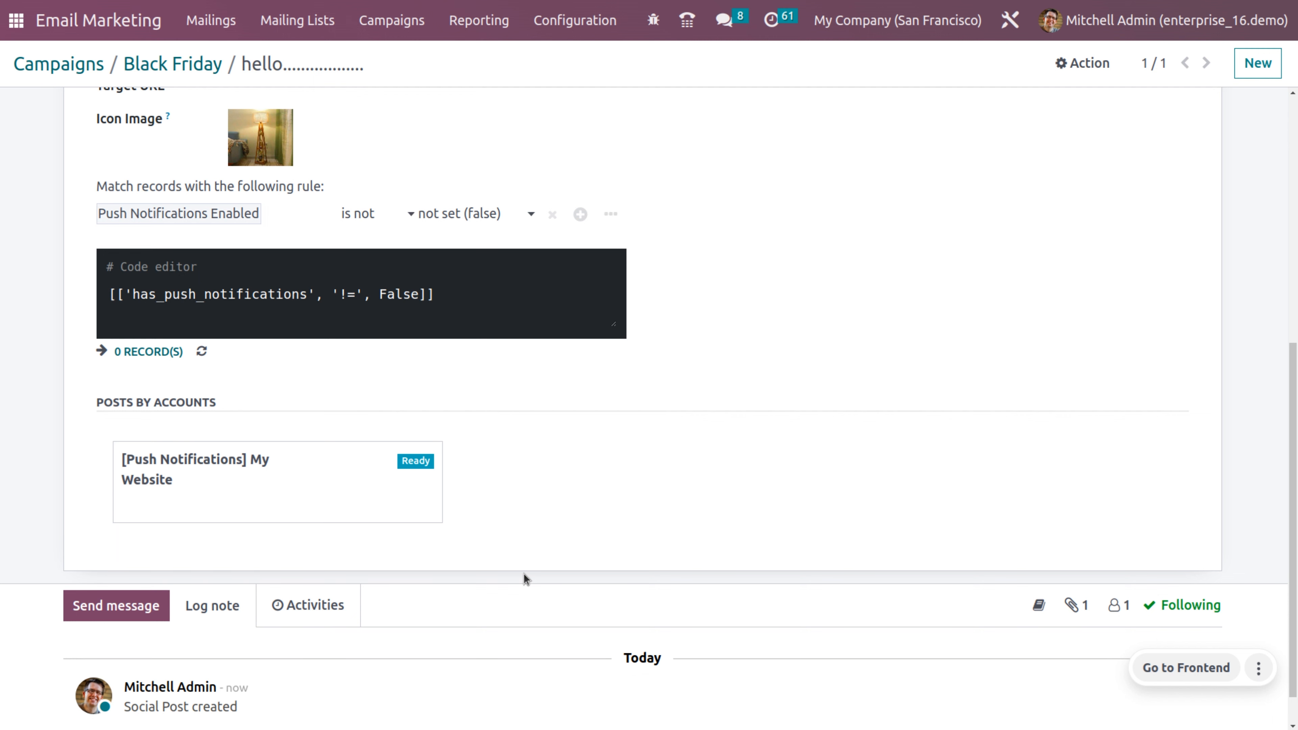
scroll(523, 573, up, 10)
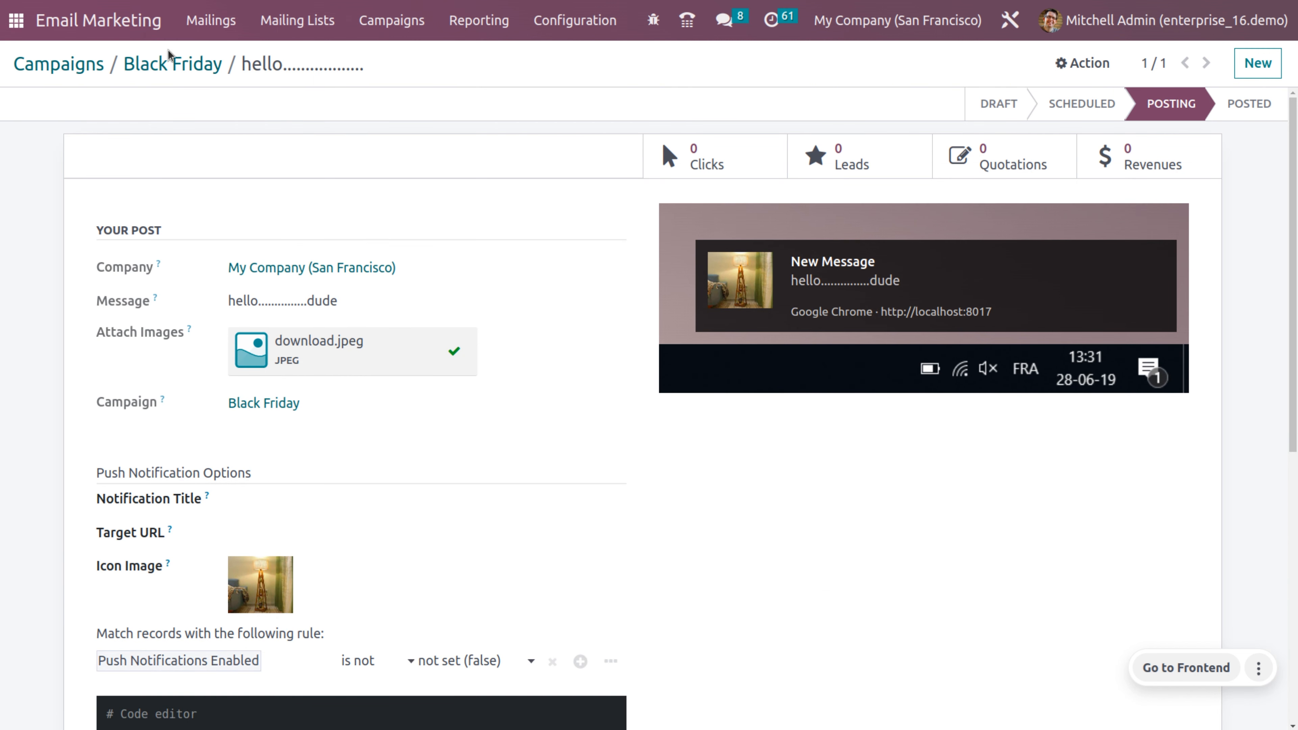
Step: Review the Black Friday campaign's push notification post and its enlarged image, then return to the campaign
click(170, 63)
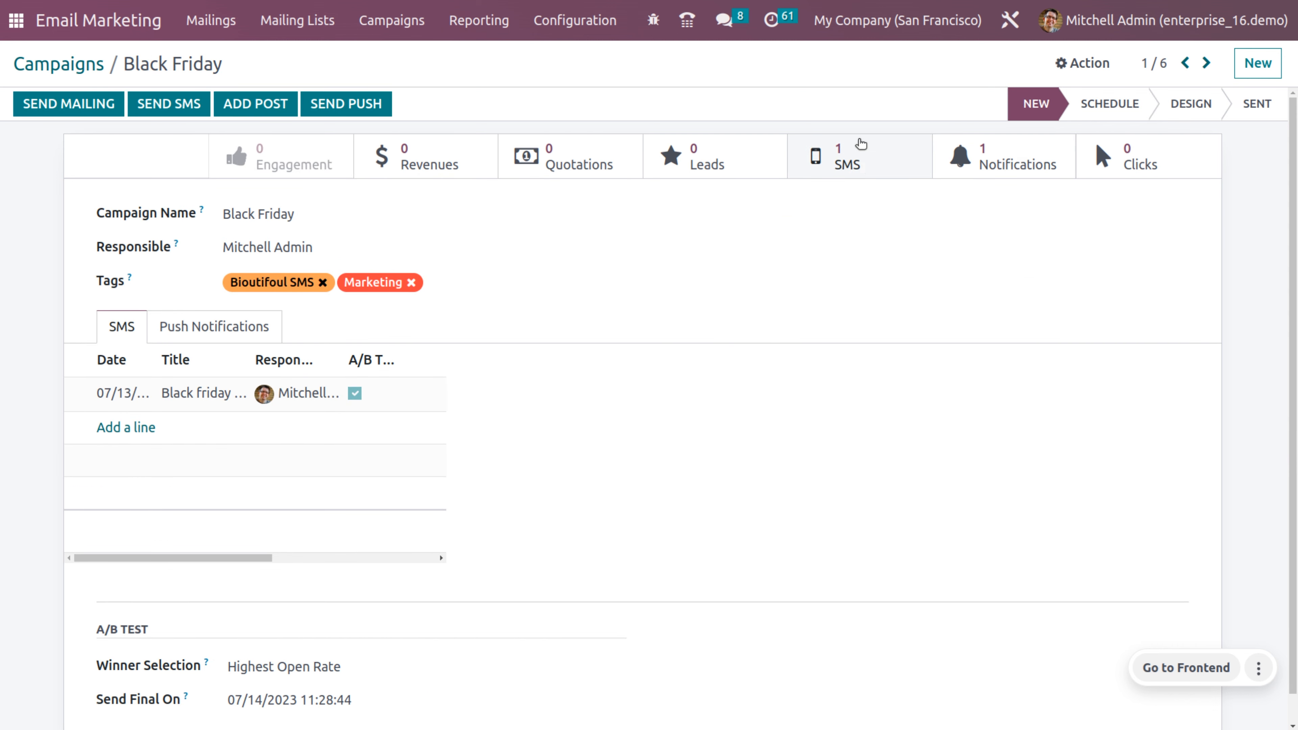
click(1006, 175)
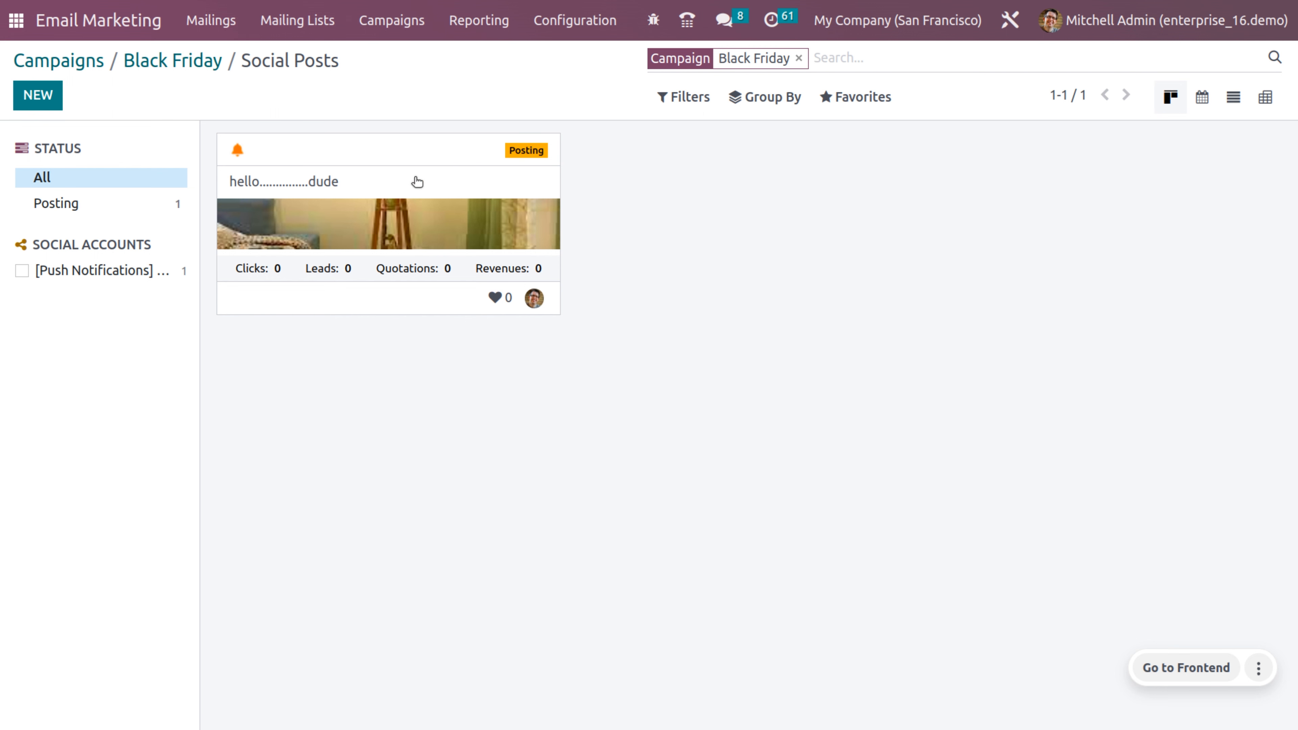
click(424, 236)
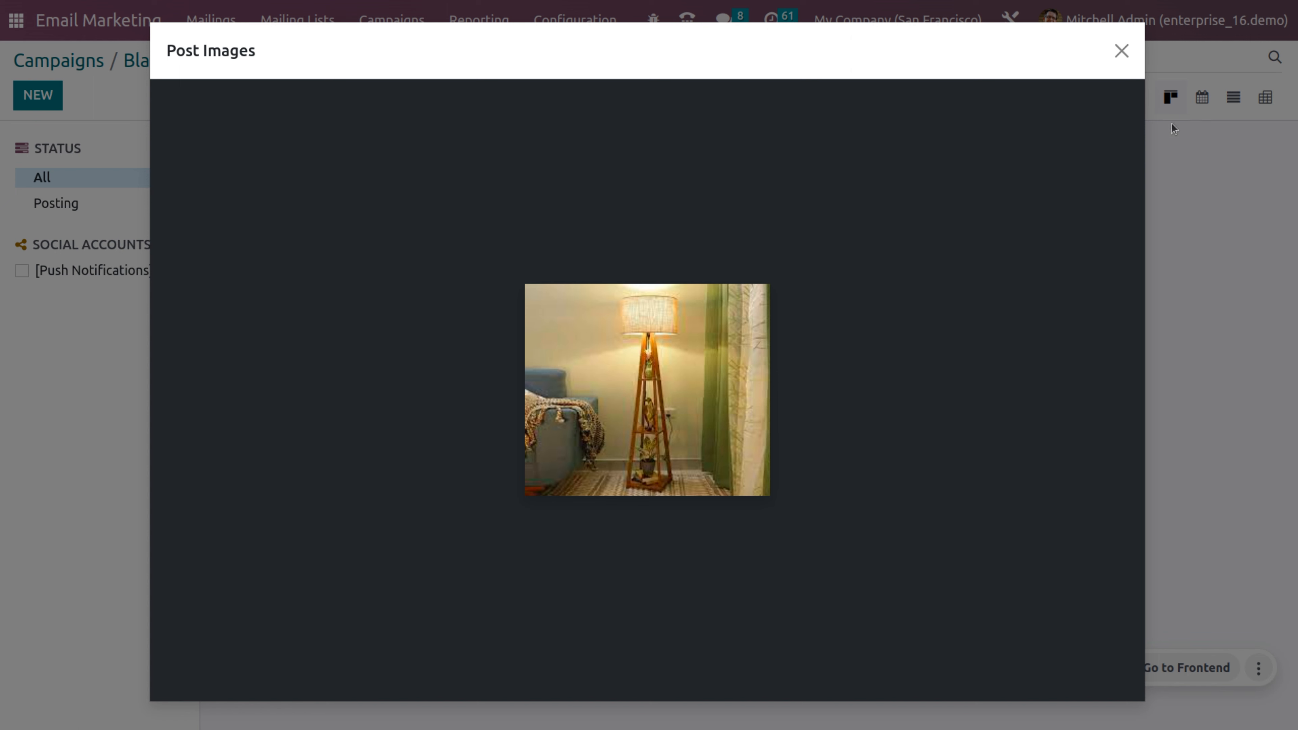
click(1135, 40)
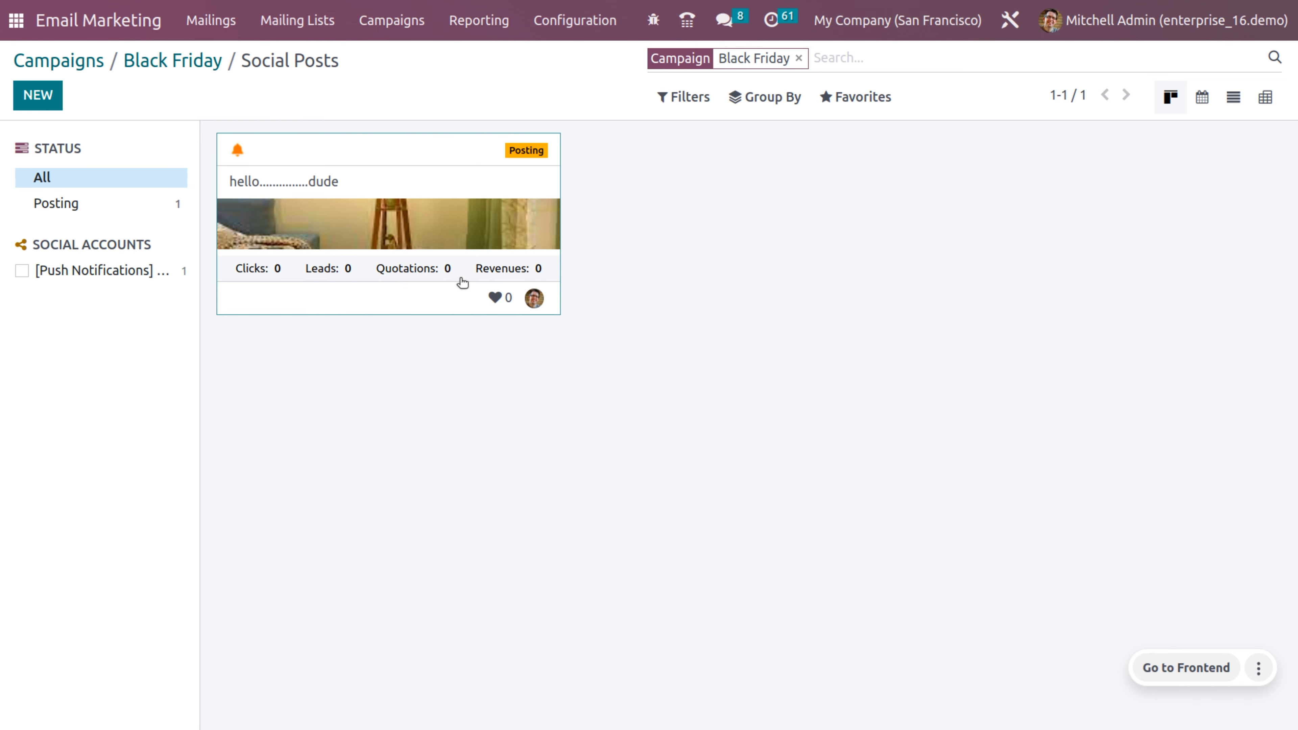
click(147, 60)
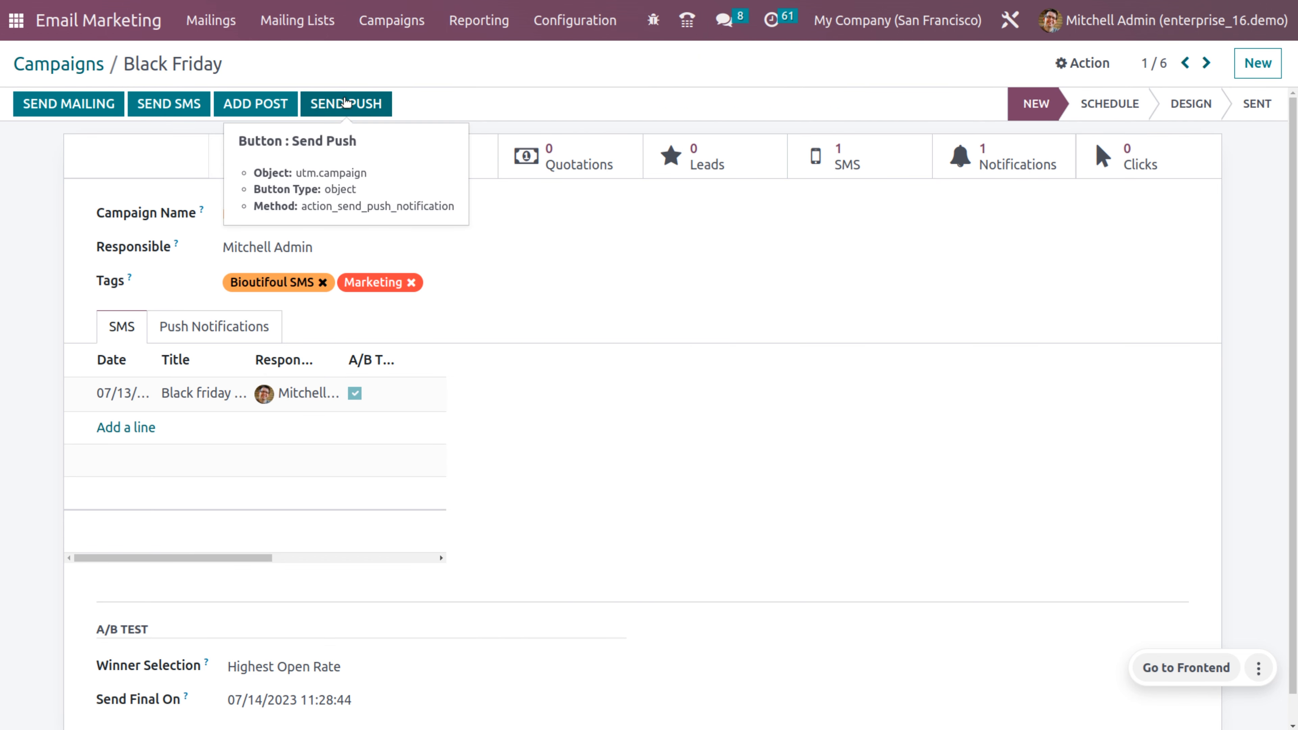
Step: Start a new Black Friday push notification titled 'push notification'
click(345, 102)
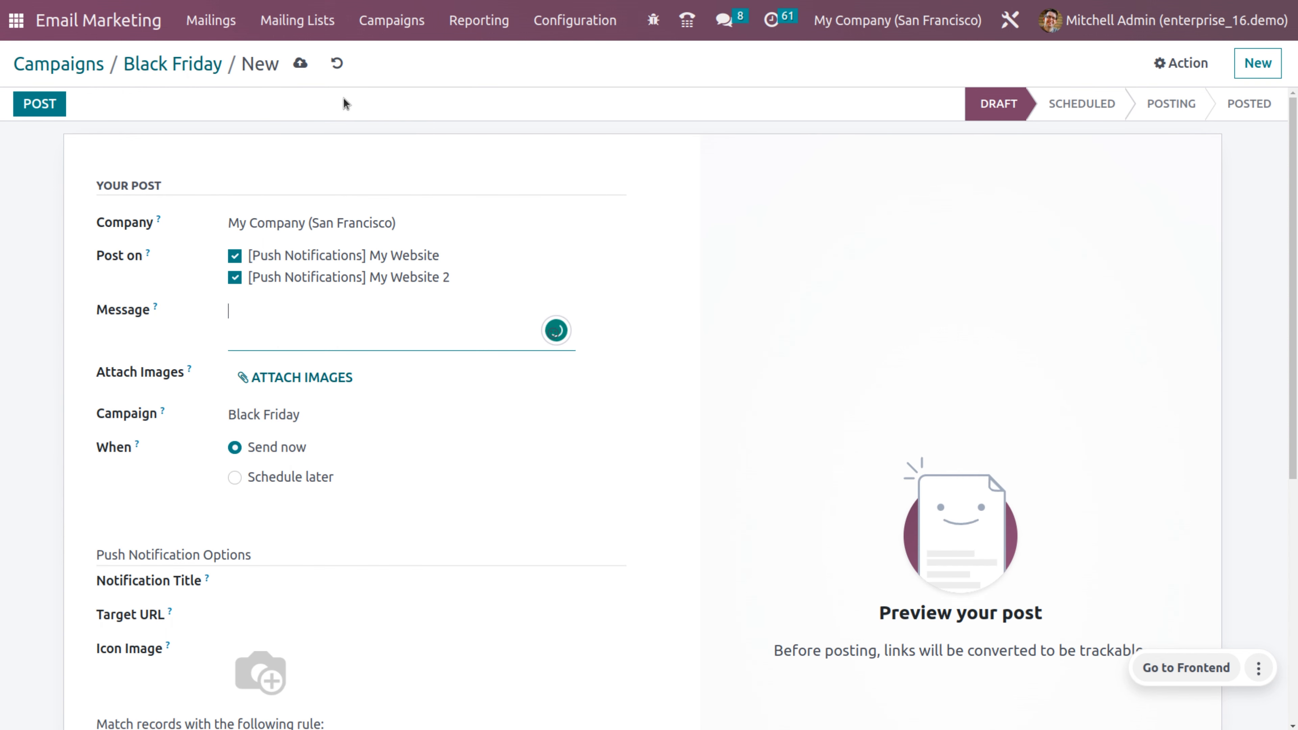
scroll(349, 459, down, 3)
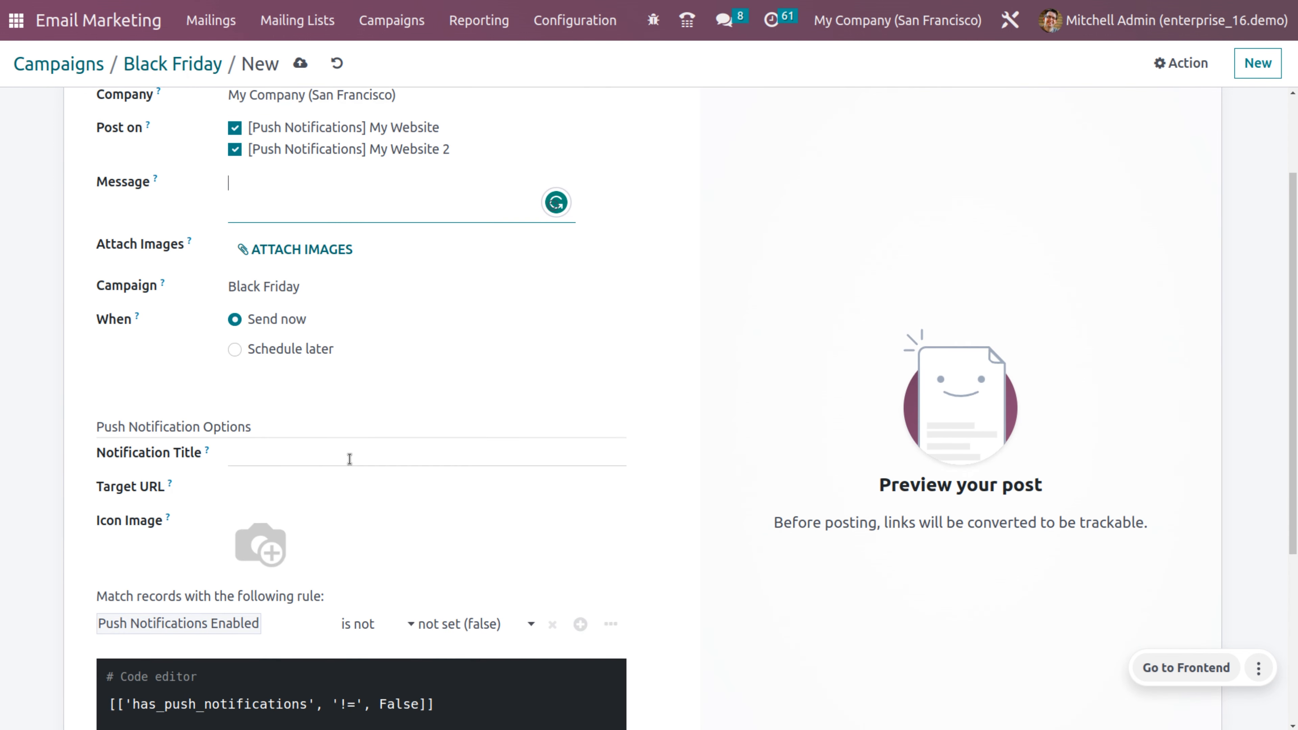
click(350, 458)
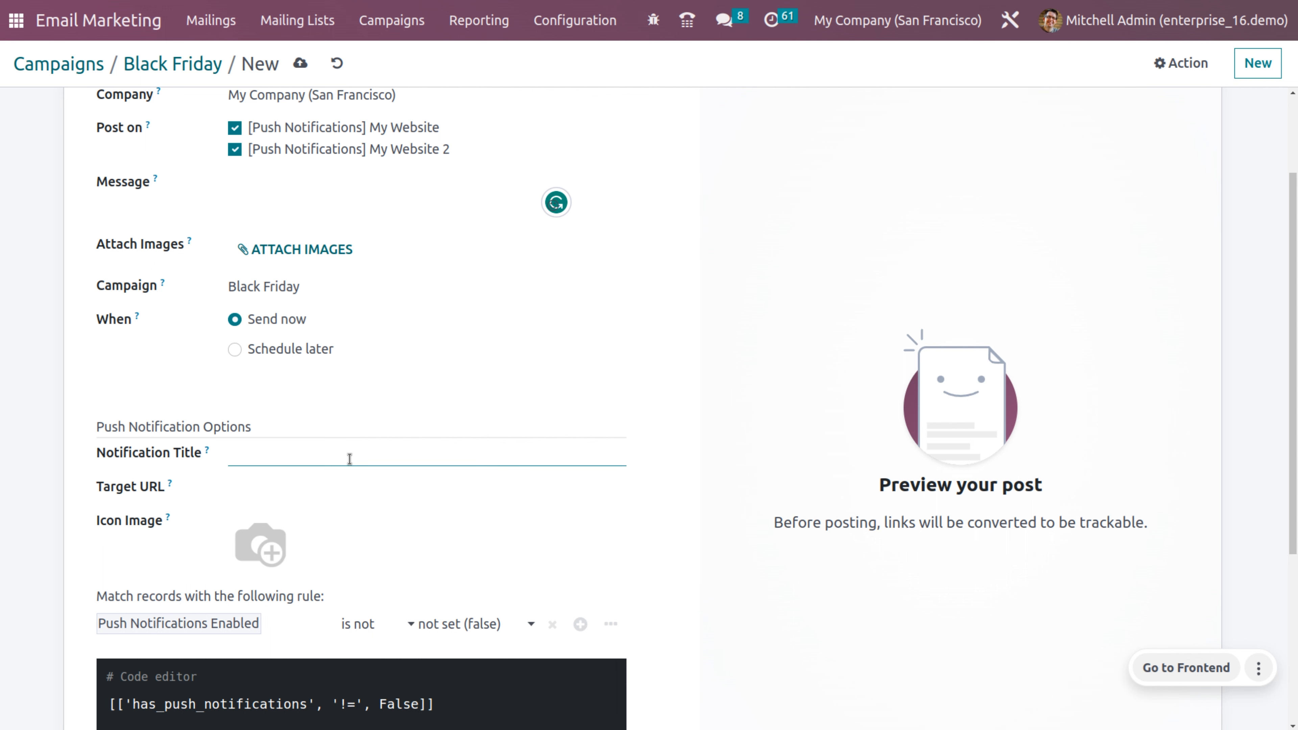
mouse_move(270, 567)
scroll(436, 441, up, 3)
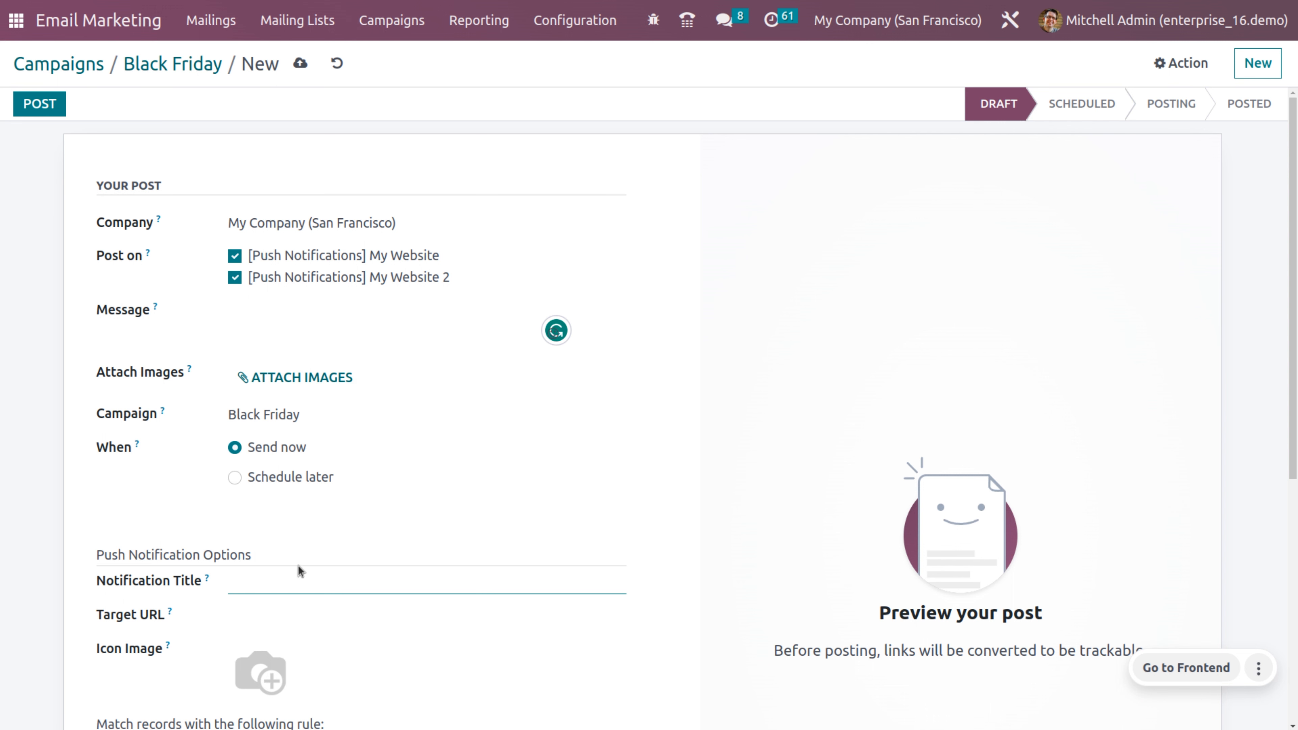
key(F11)
scroll(417, 328, down, 3)
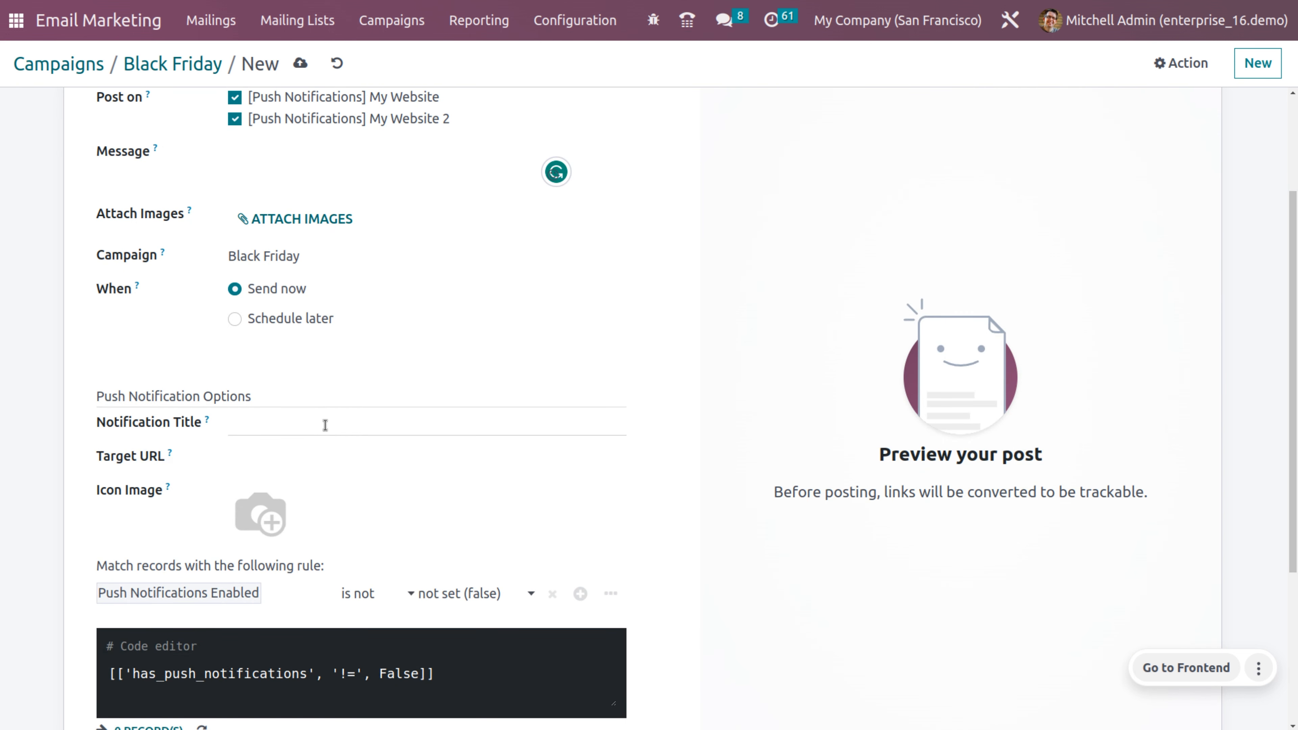
click(325, 425)
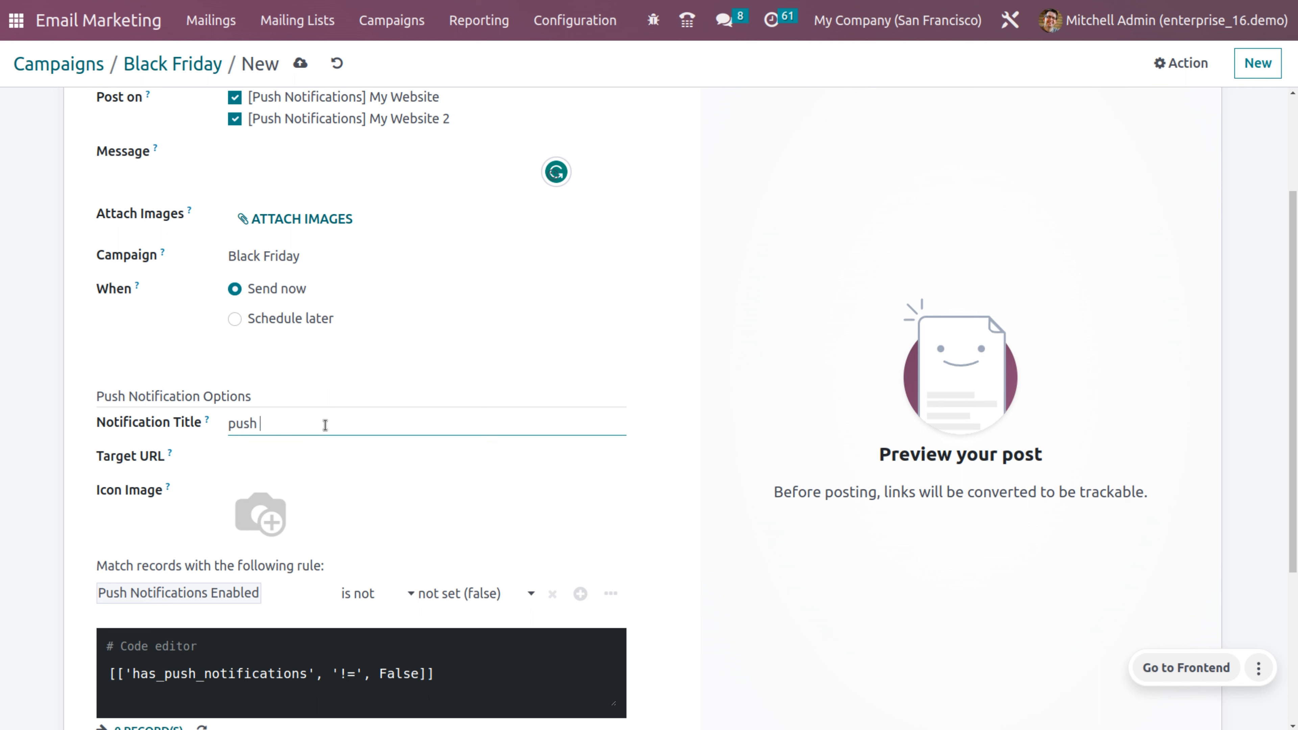
text(push notification)
Step: Paste the Odoo documentation link as target URL and set the lamp photo icon
click(307, 468)
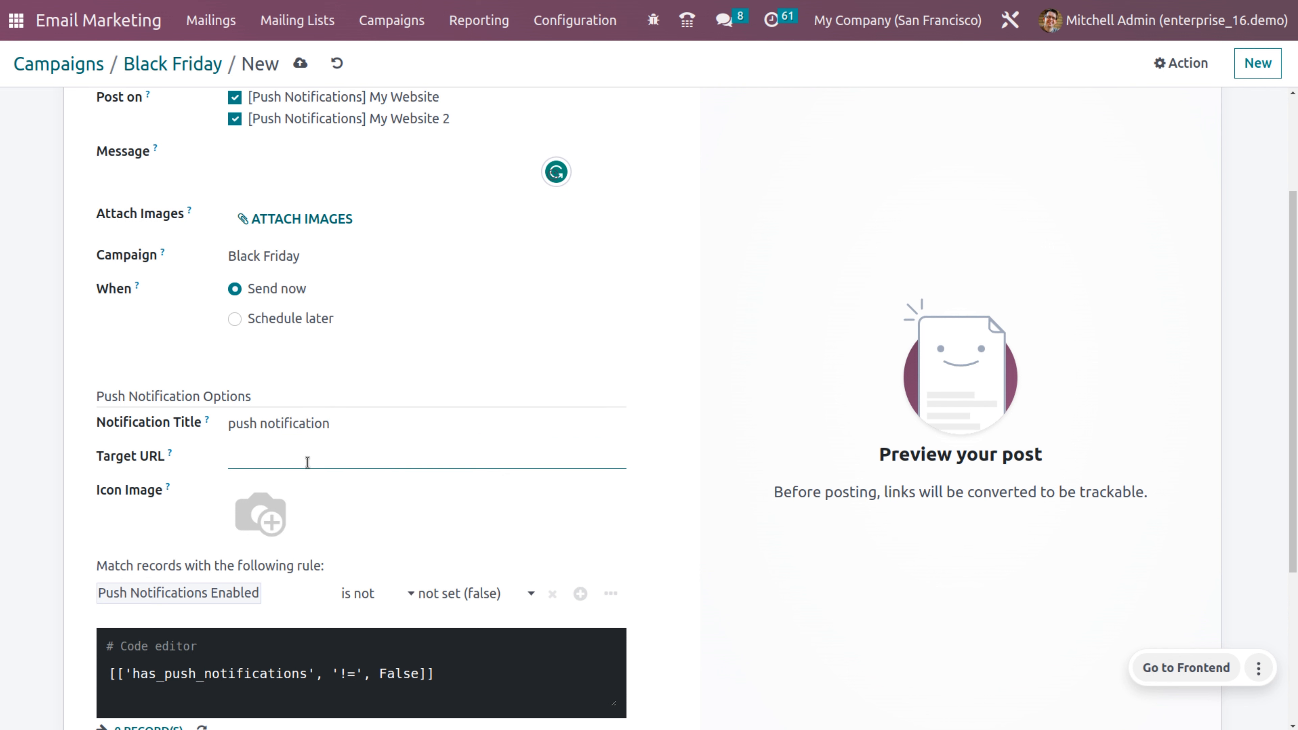
key(ctrl+v)
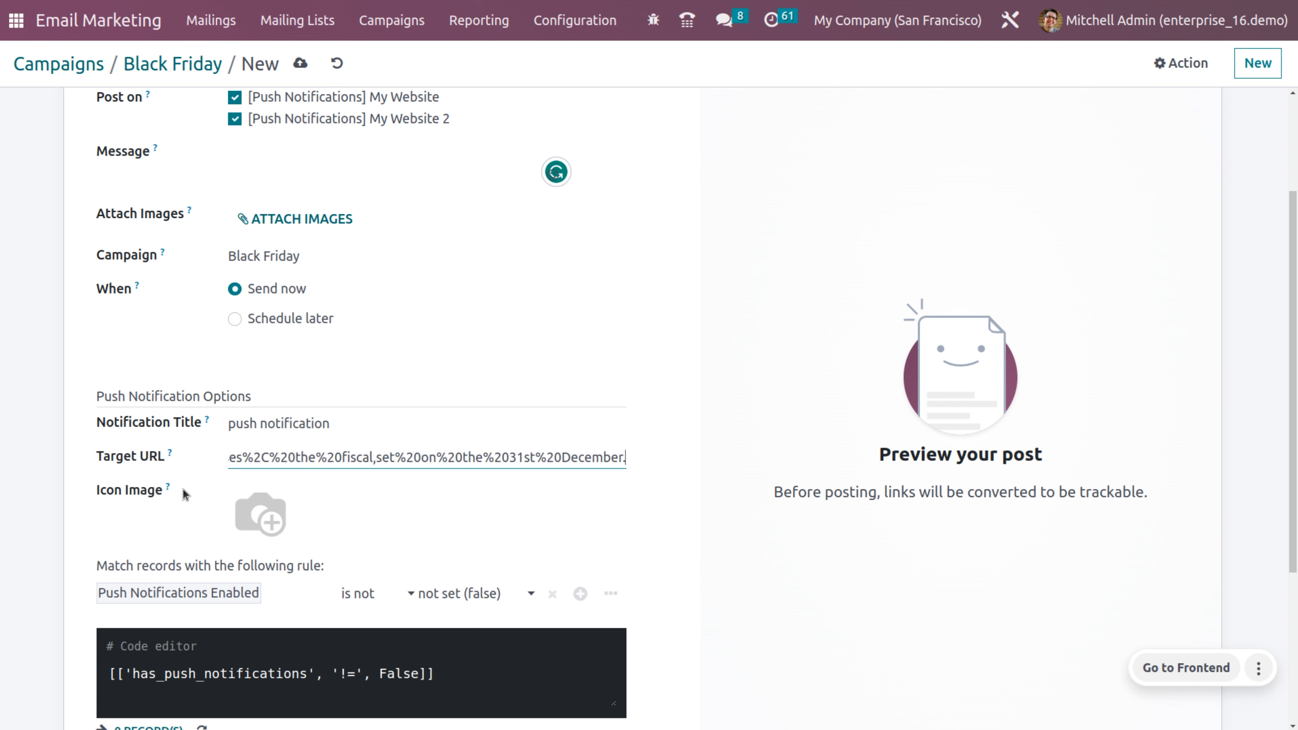
click(246, 531)
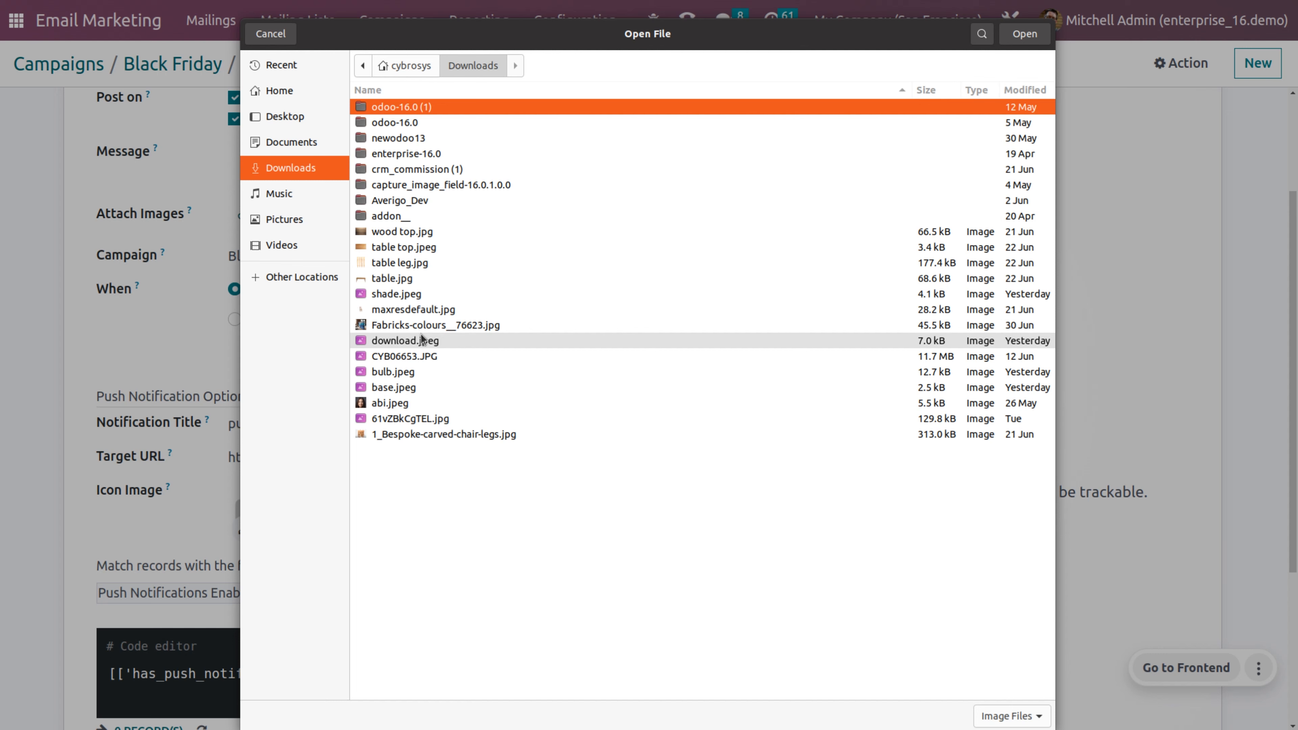
click(421, 337)
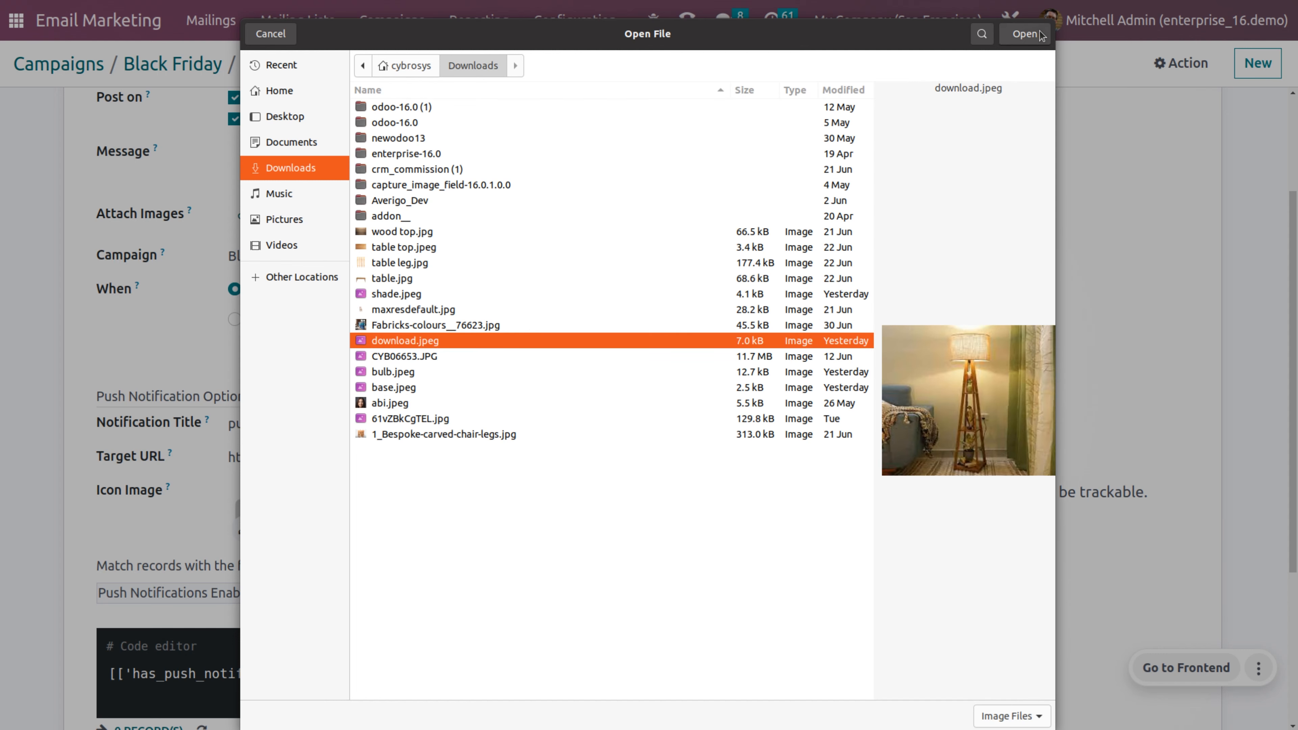
click(1025, 33)
scroll(623, 530, down, 2)
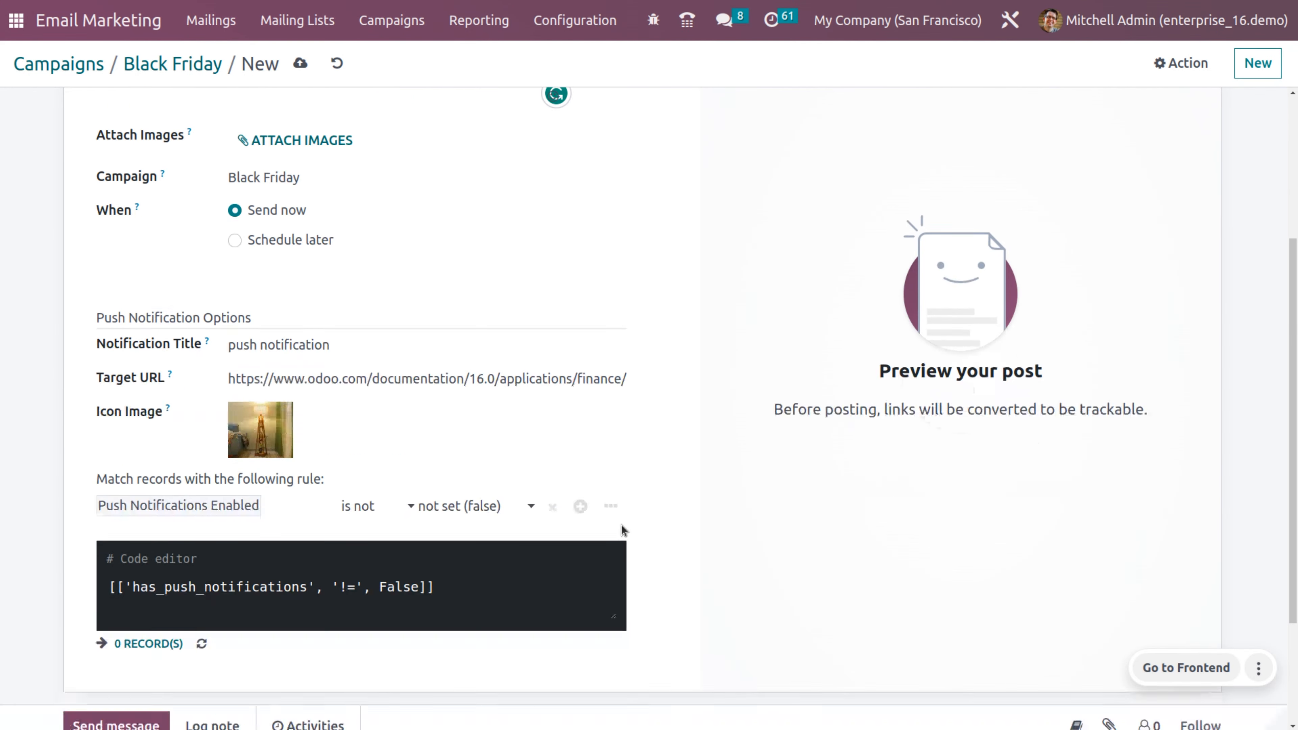
scroll(622, 530, down, 2)
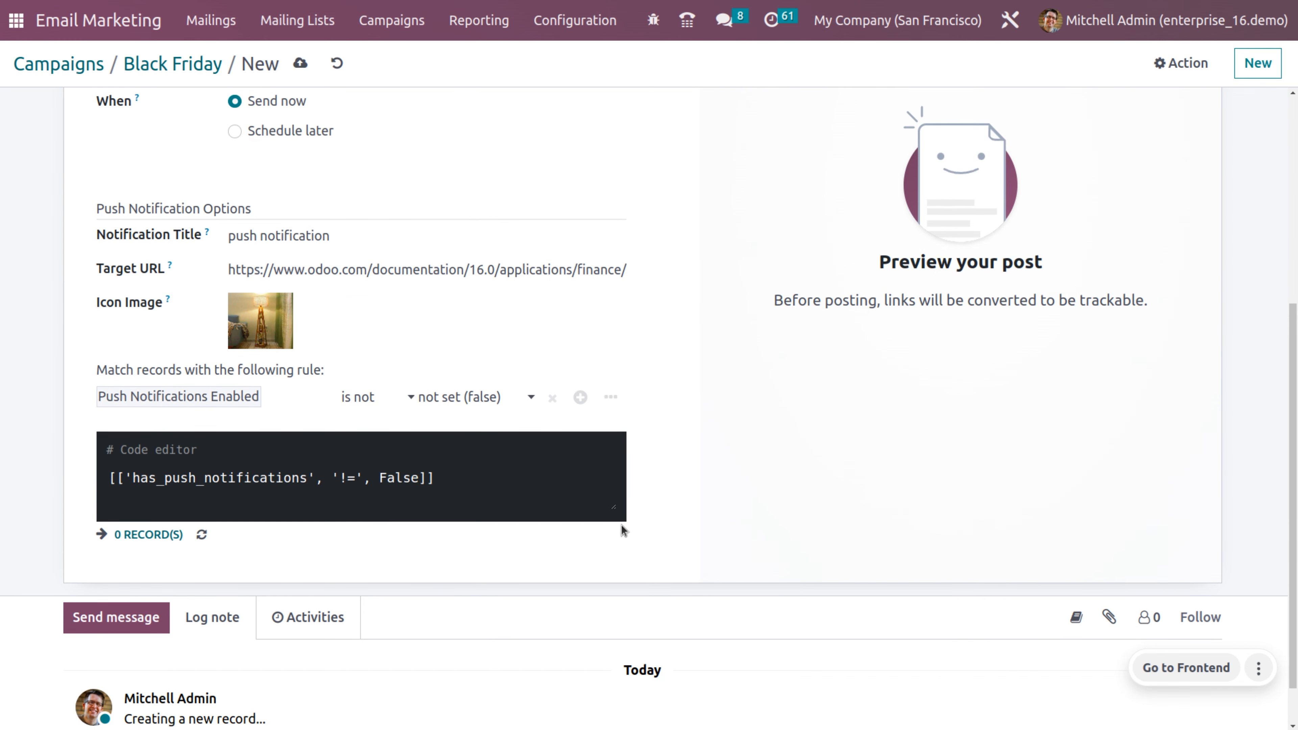
scroll(621, 530, down, 1)
scroll(623, 530, up, 7)
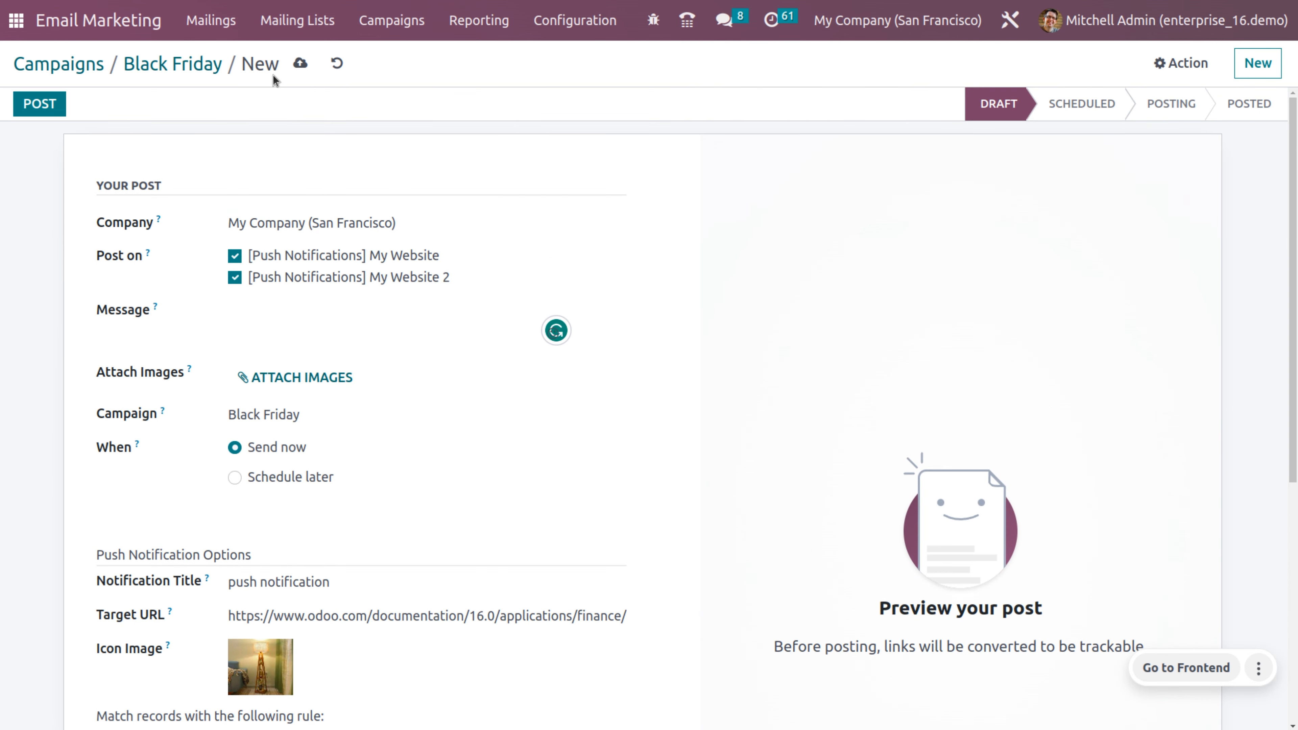
Step: Give the push post the message 'hey!', save it and publish it
click(300, 63)
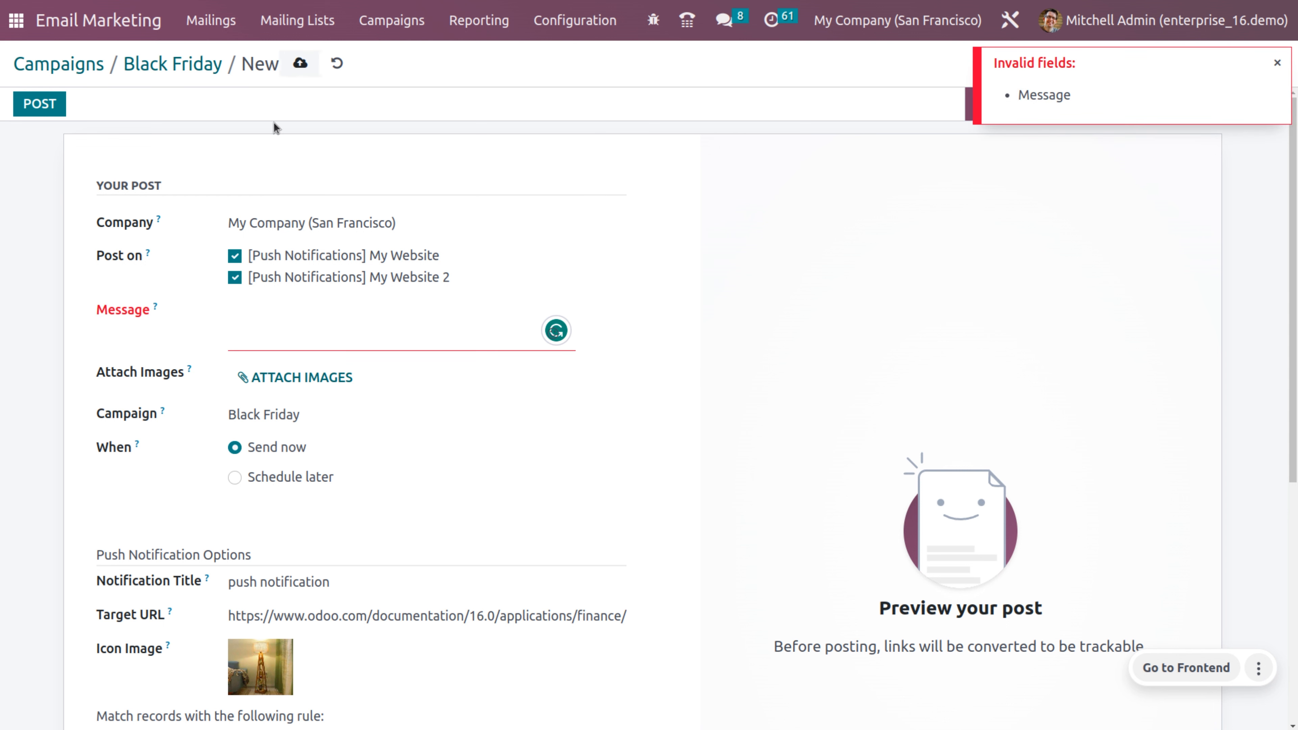
click(273, 325)
text(hey)
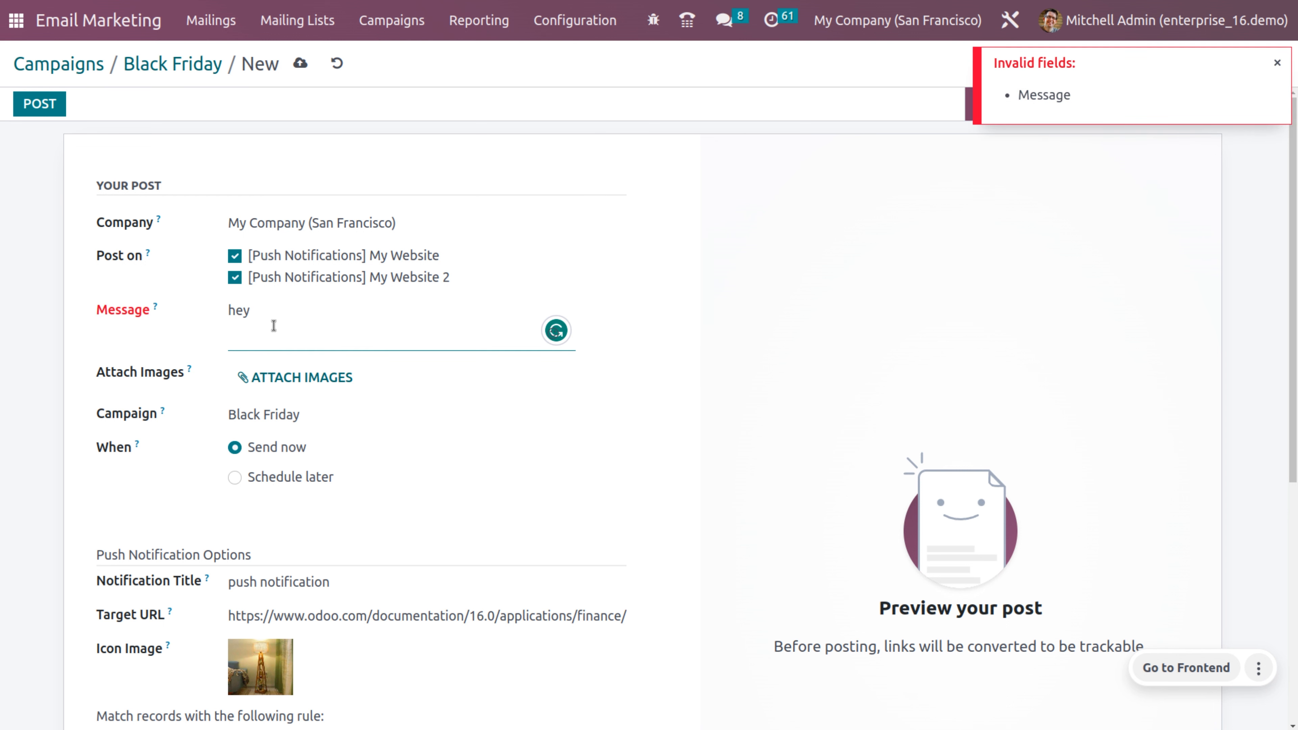
text(!)
click(299, 64)
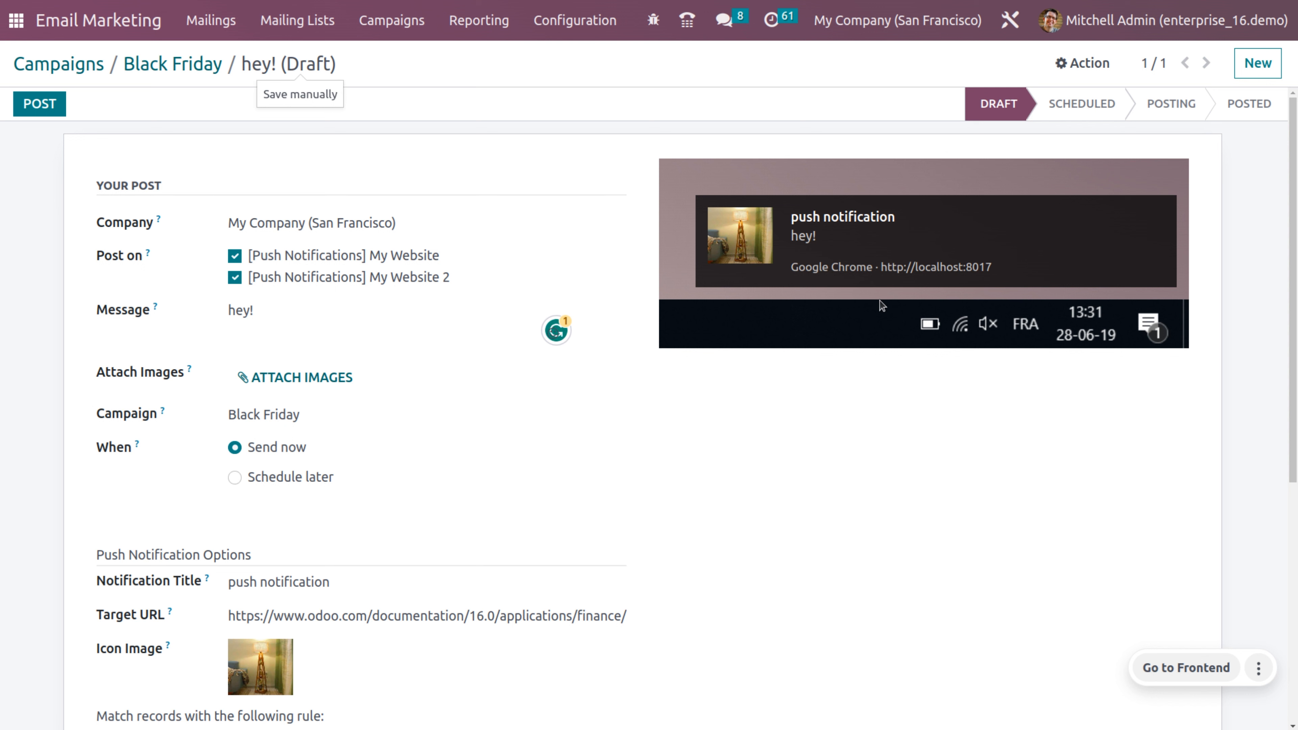
click(27, 105)
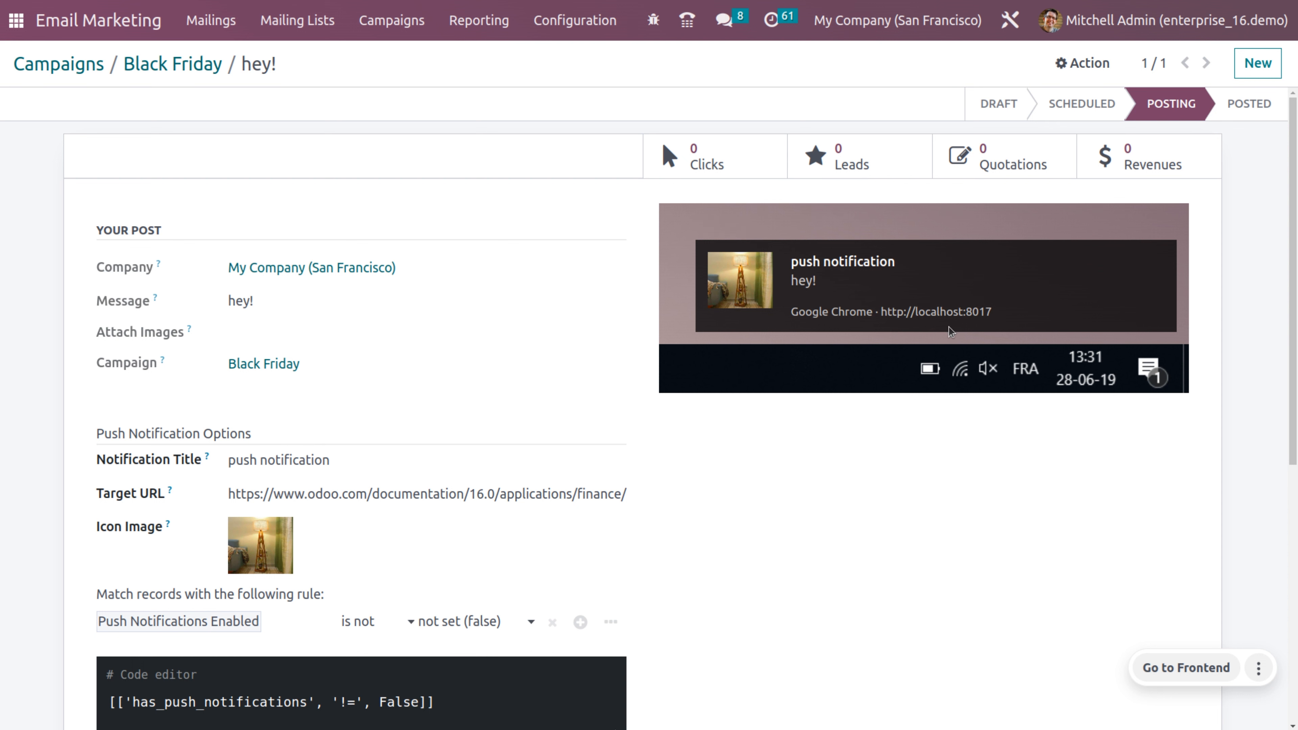
Step: Check the post's click tracking list, then return to the Campaigns board
click(731, 145)
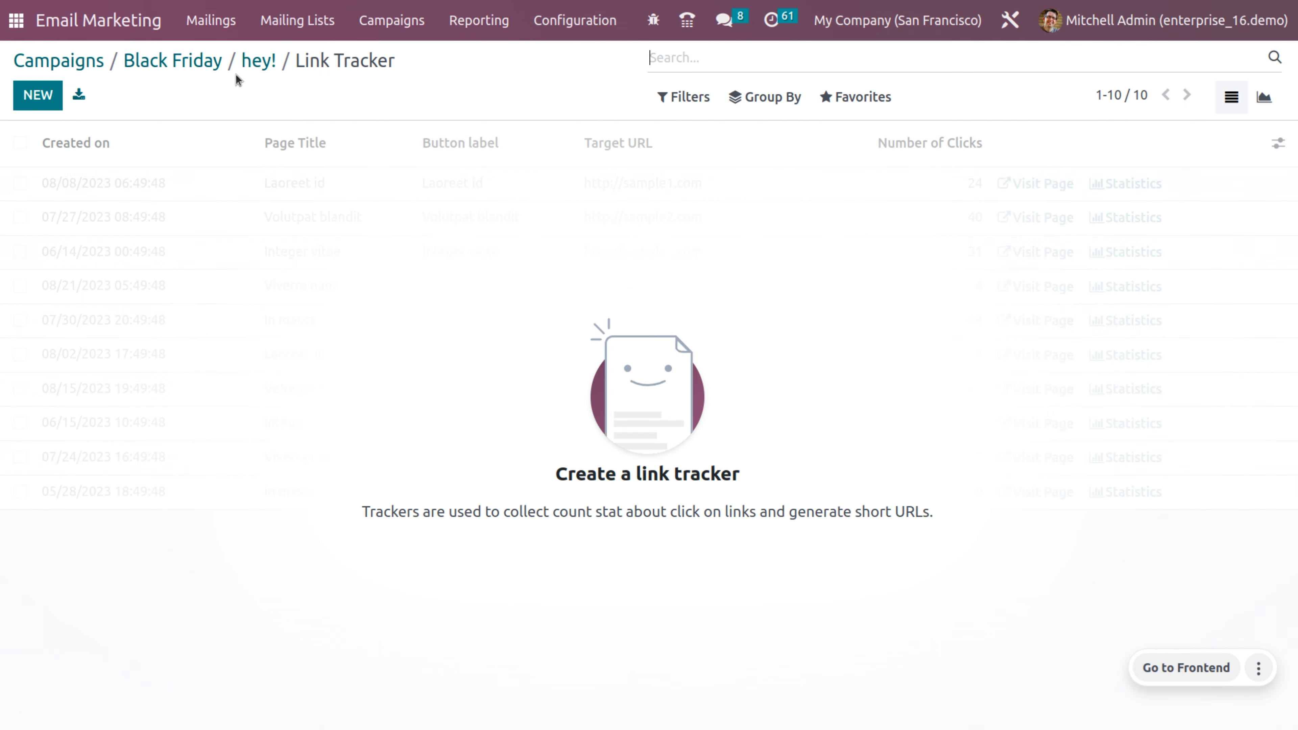
click(248, 62)
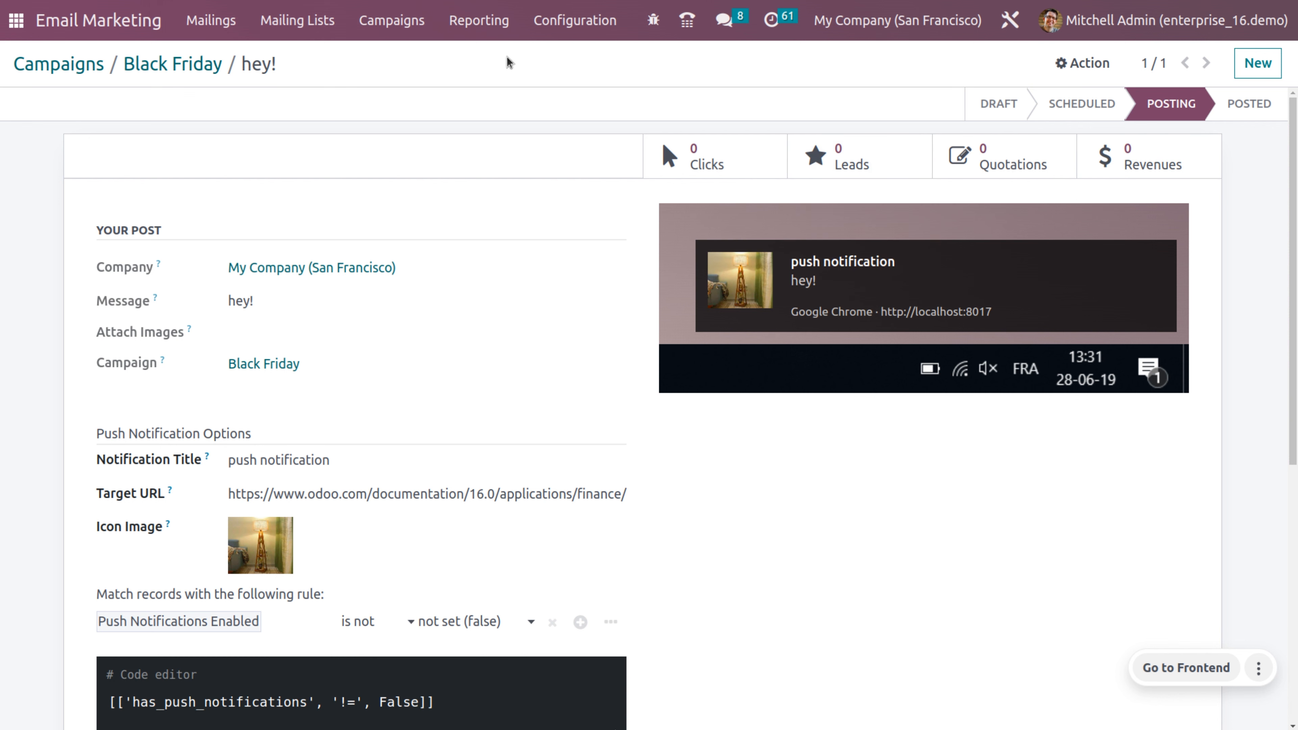
click(371, 33)
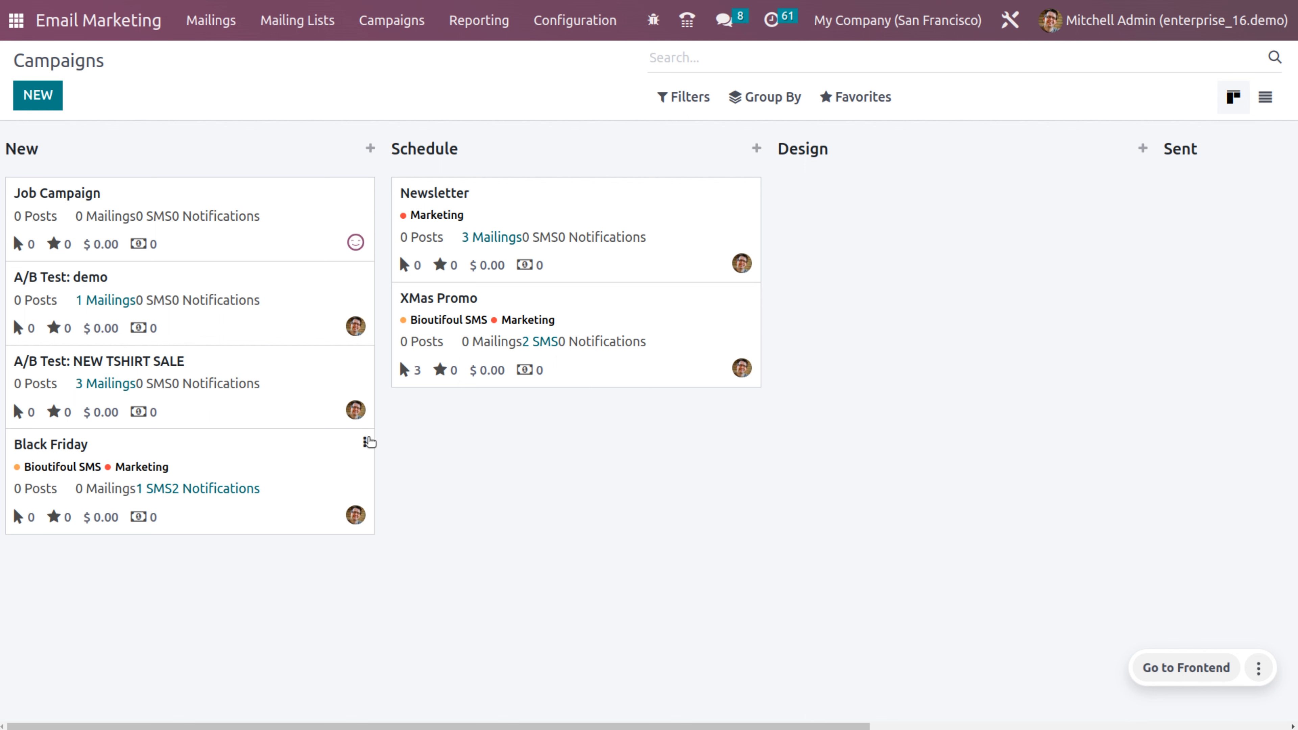
click(368, 442)
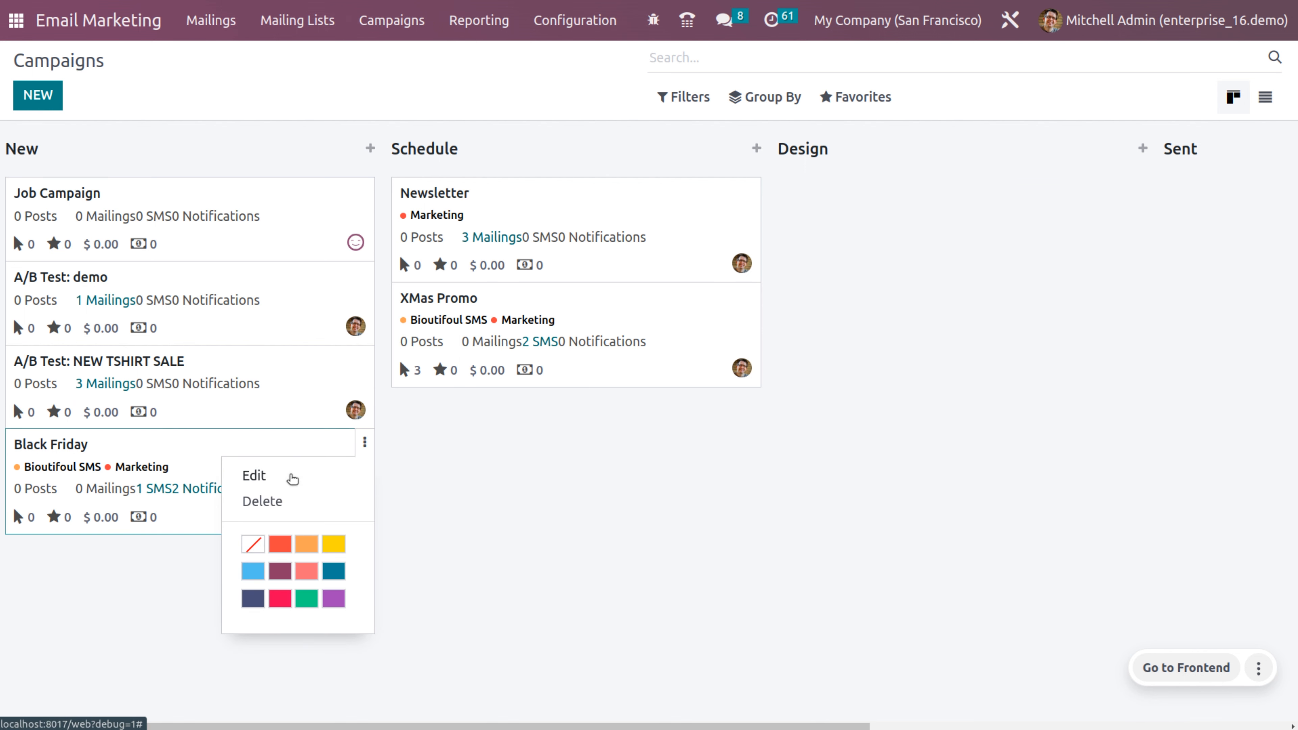
Step: Colour the Black Friday campaign card Medium blue from its card menu
click(291, 478)
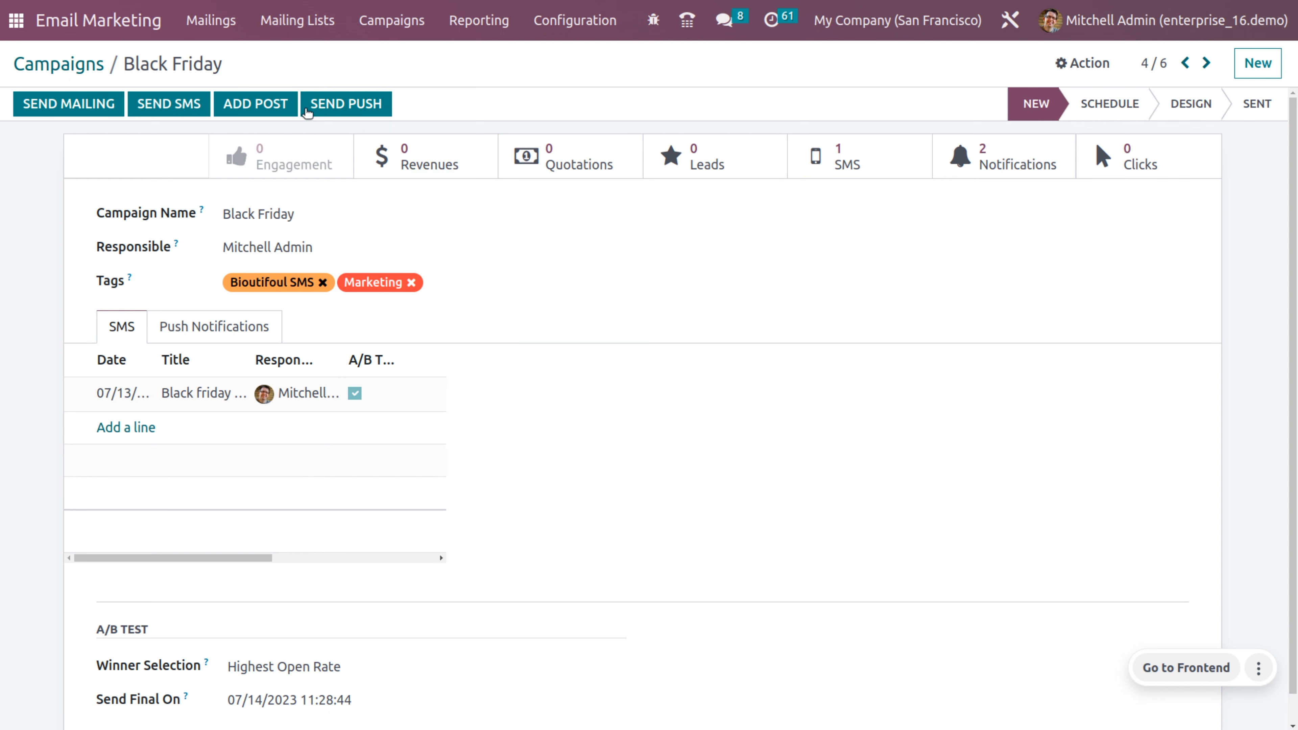
click(89, 72)
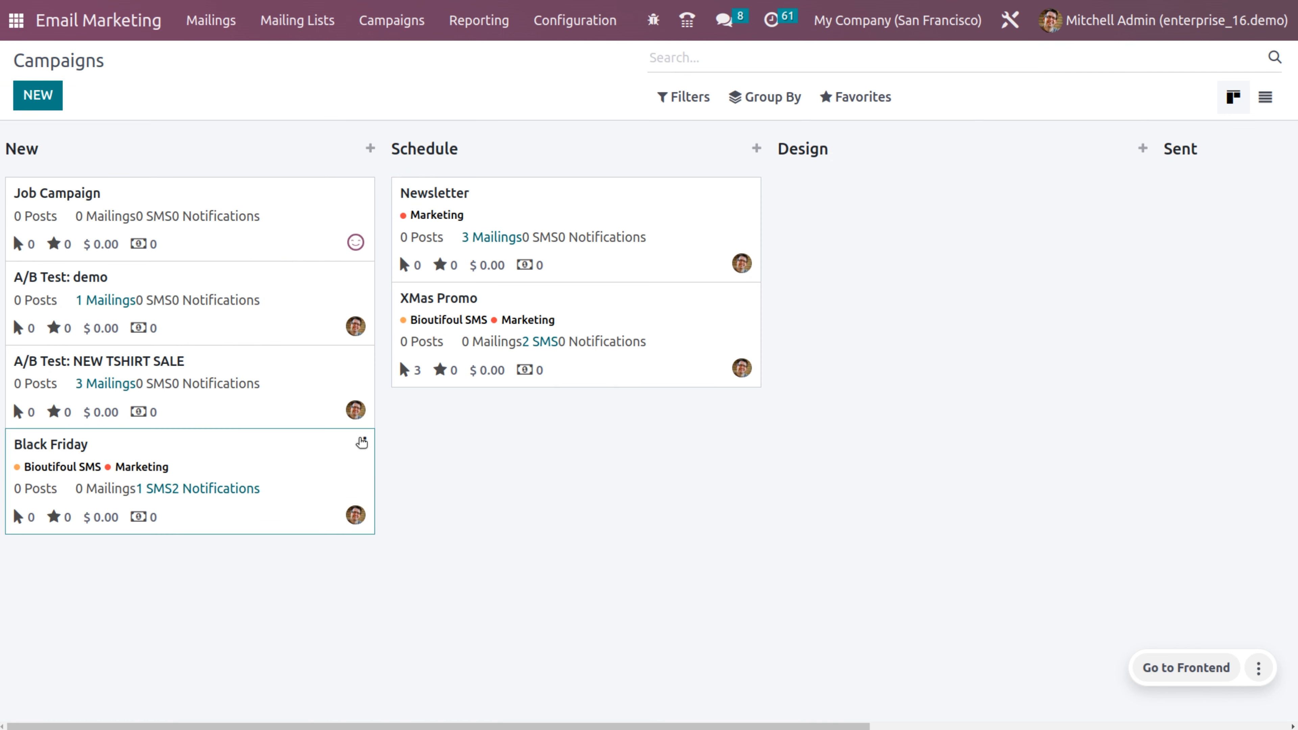
click(363, 442)
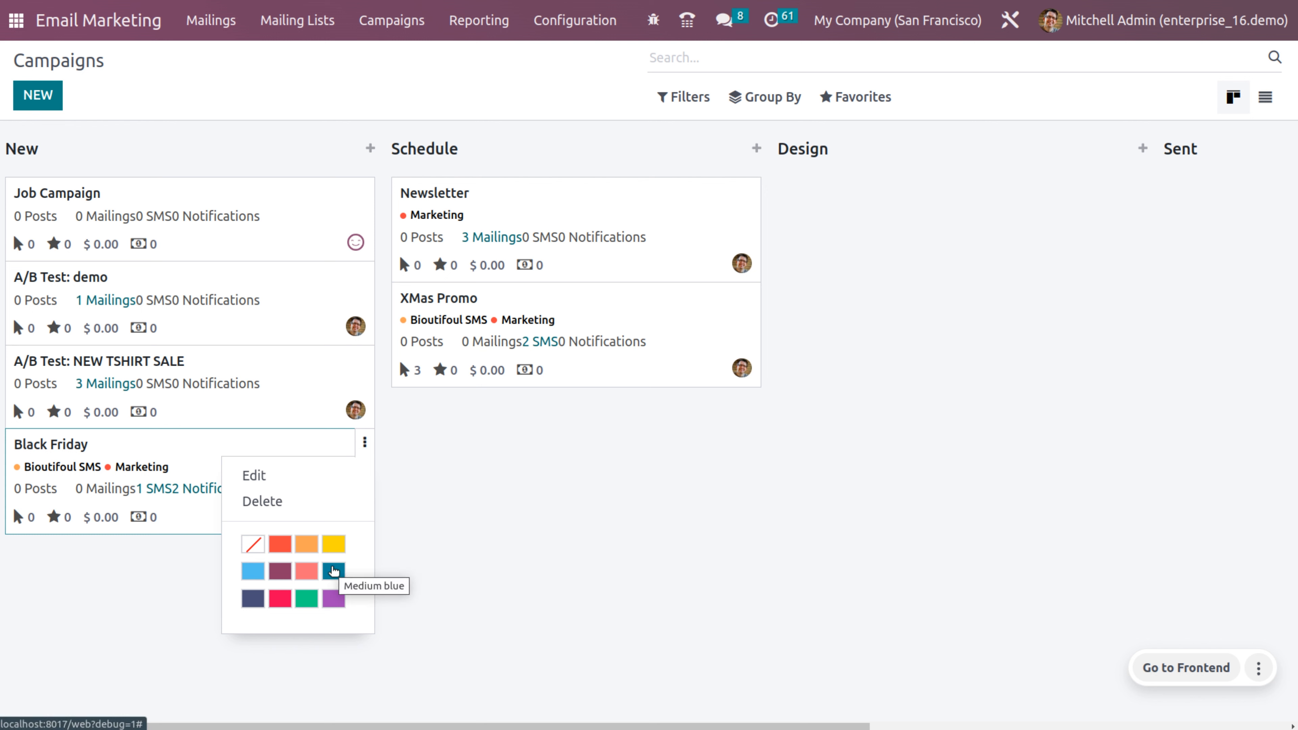
click(334, 571)
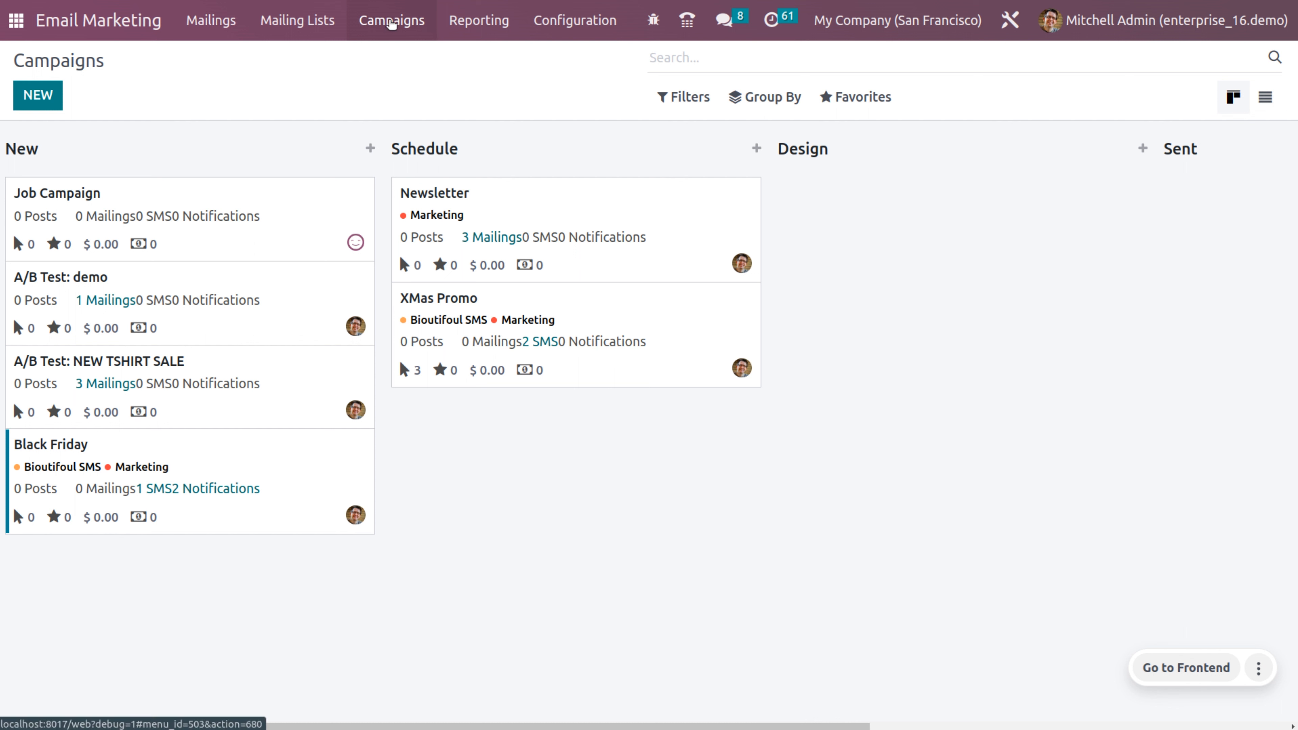
Step: Create a campaign stage named 'demo' and view it on the Campaigns board
click(562, 14)
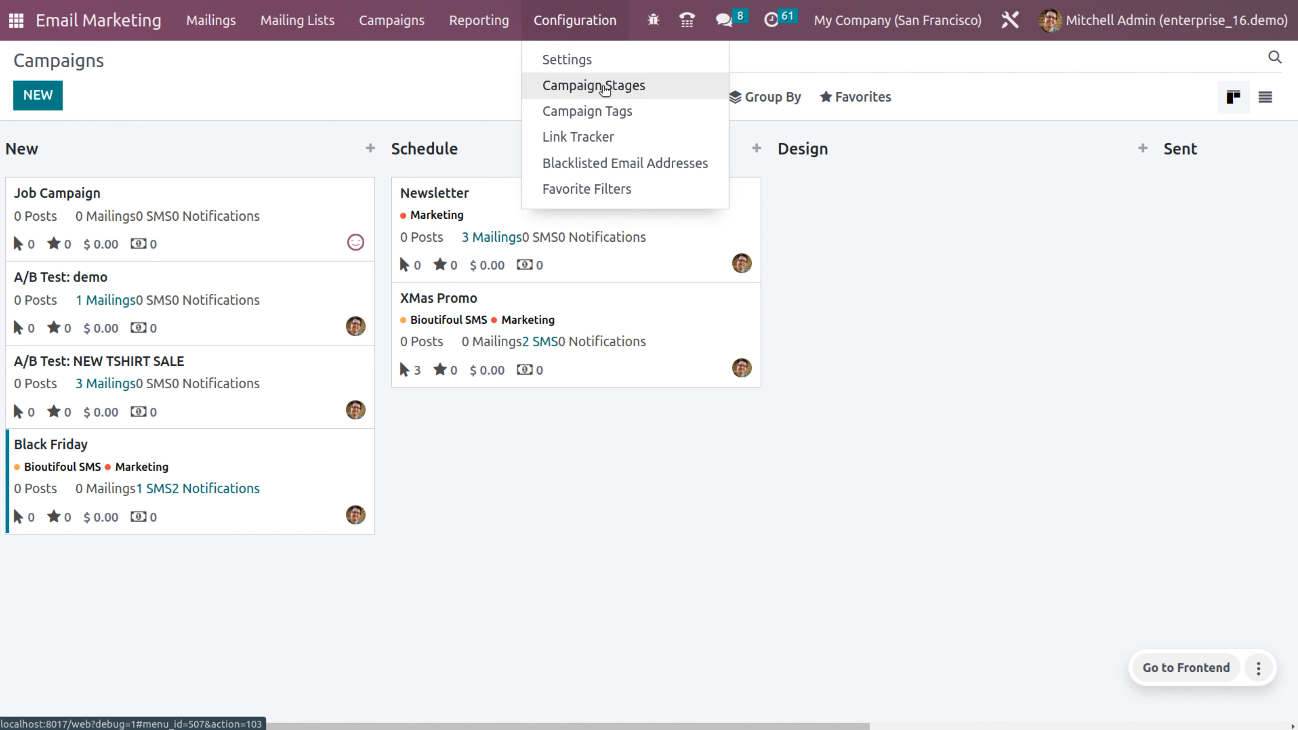
click(604, 87)
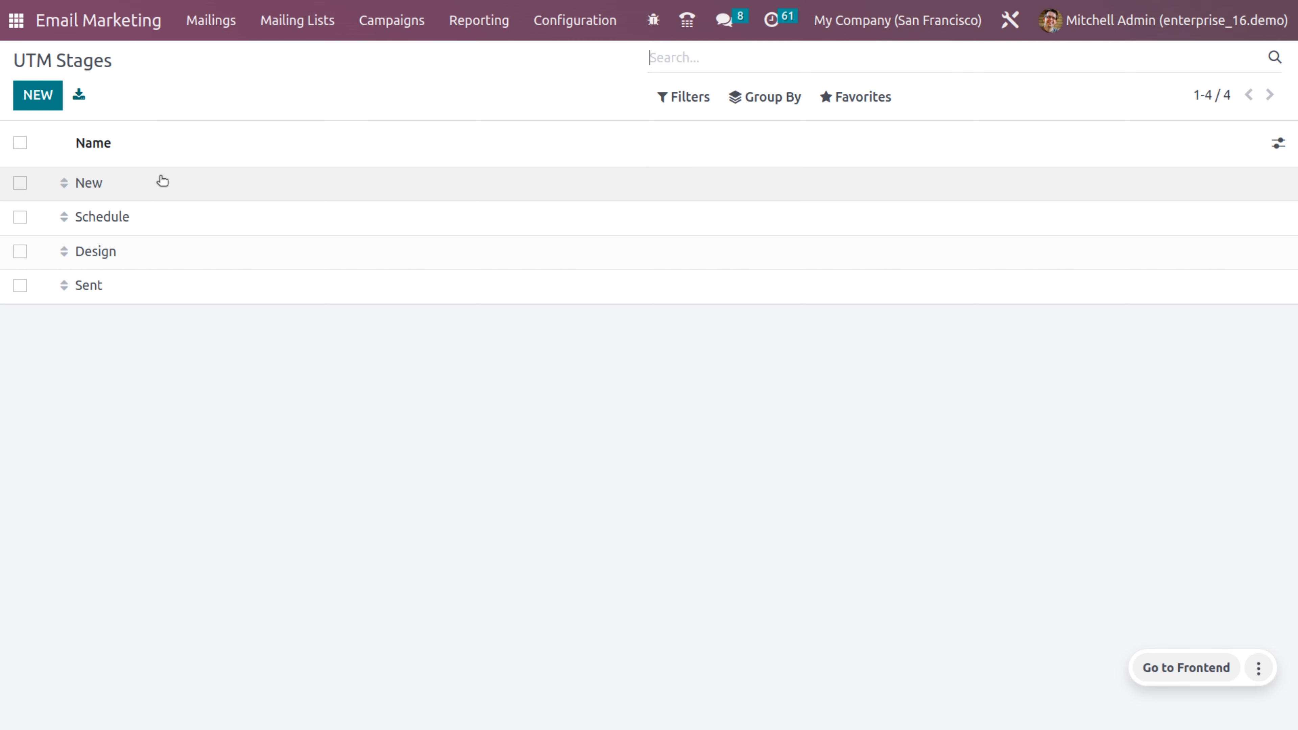
click(37, 95)
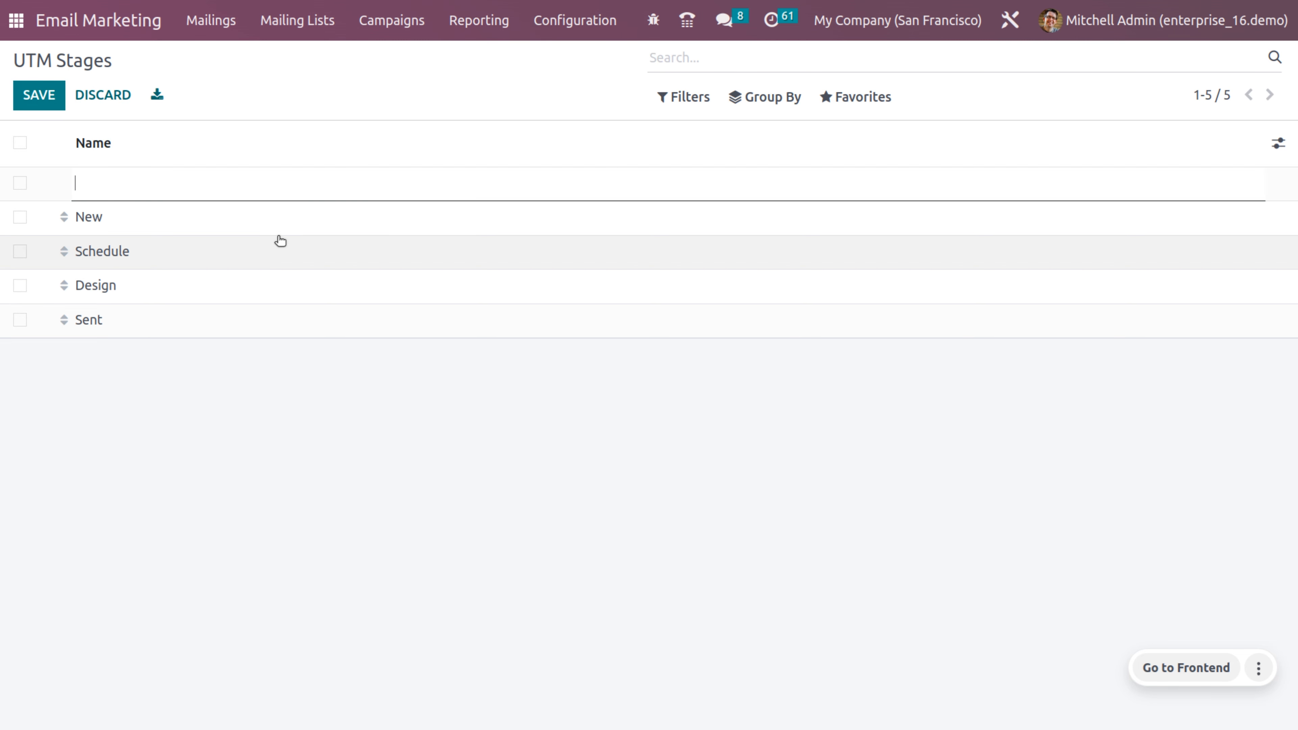
text(demo)
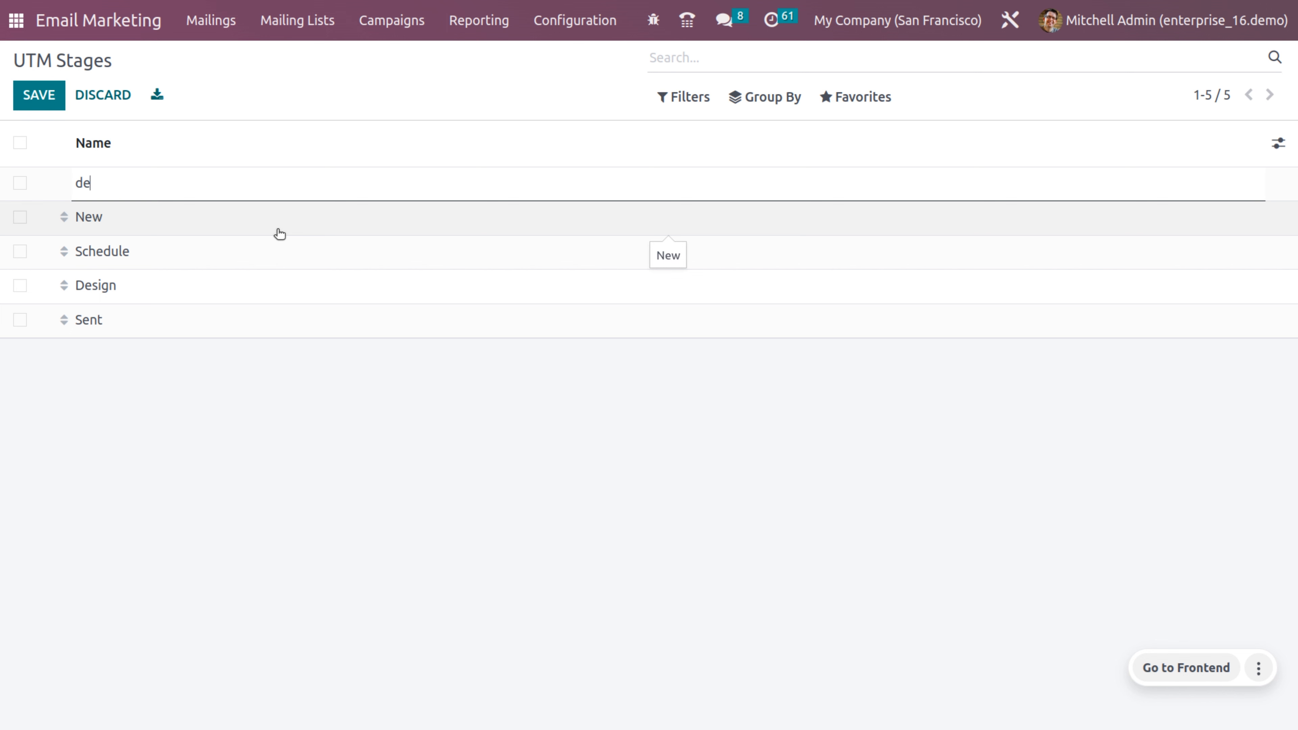
click(29, 102)
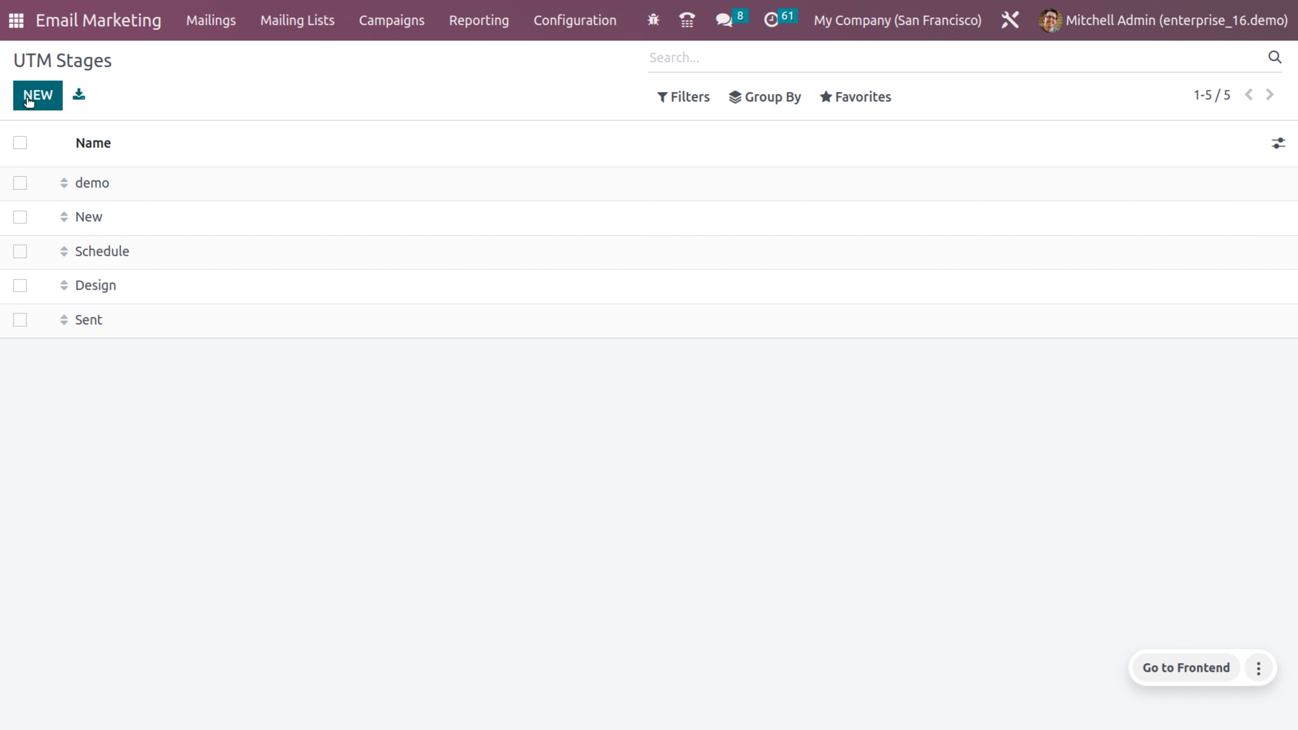
click(363, 25)
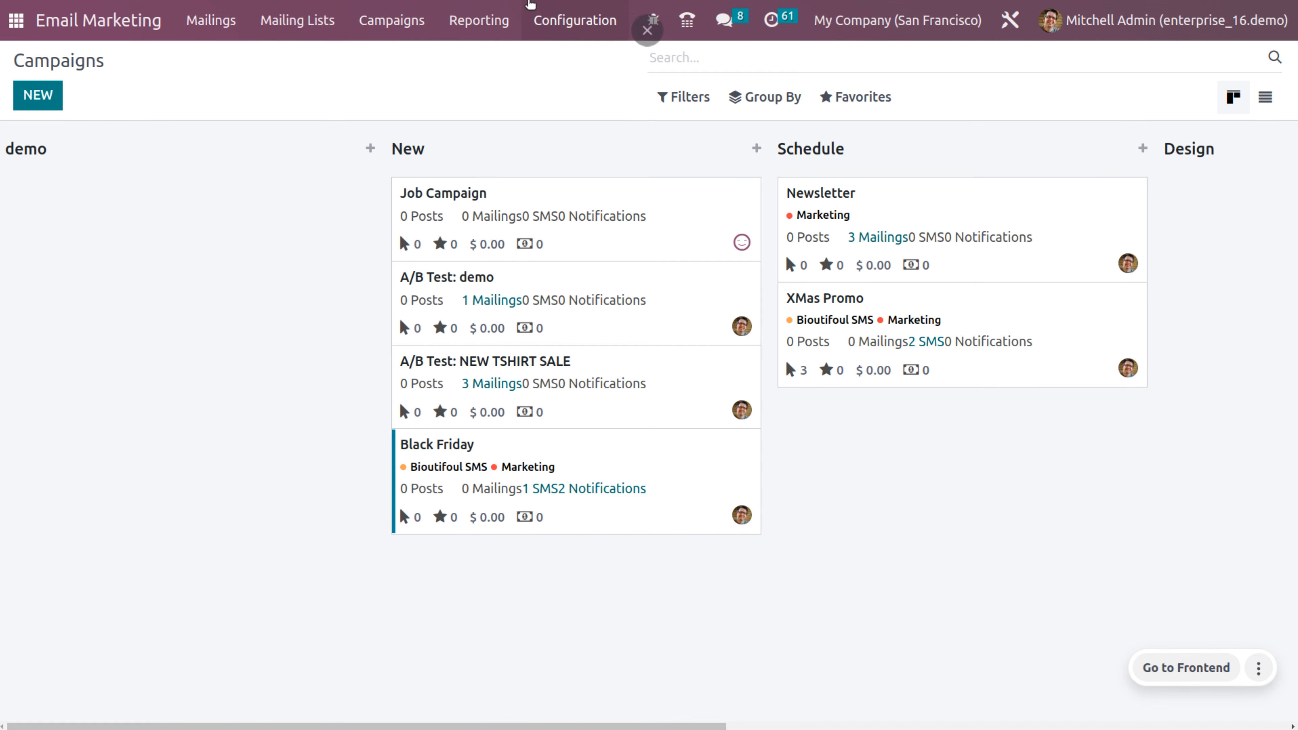
Step: Create a new campaign tag named 'tag'
click(542, 19)
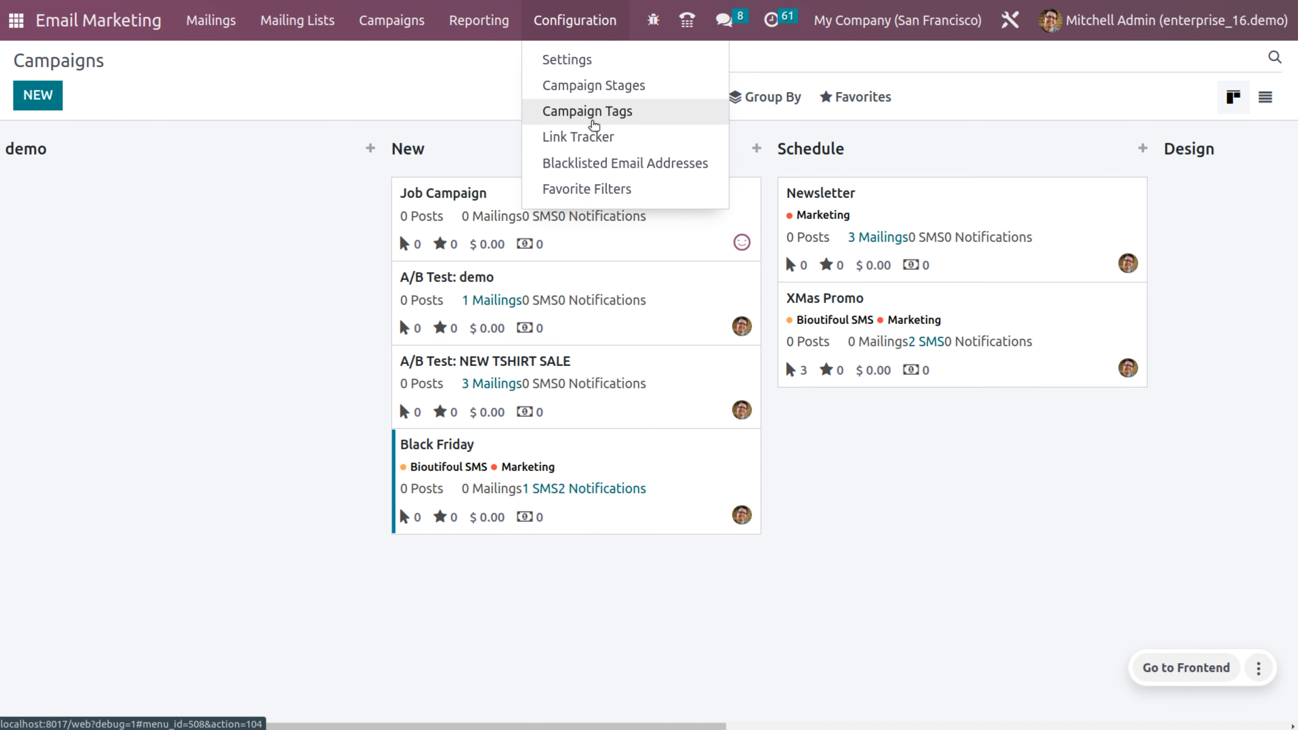
click(593, 124)
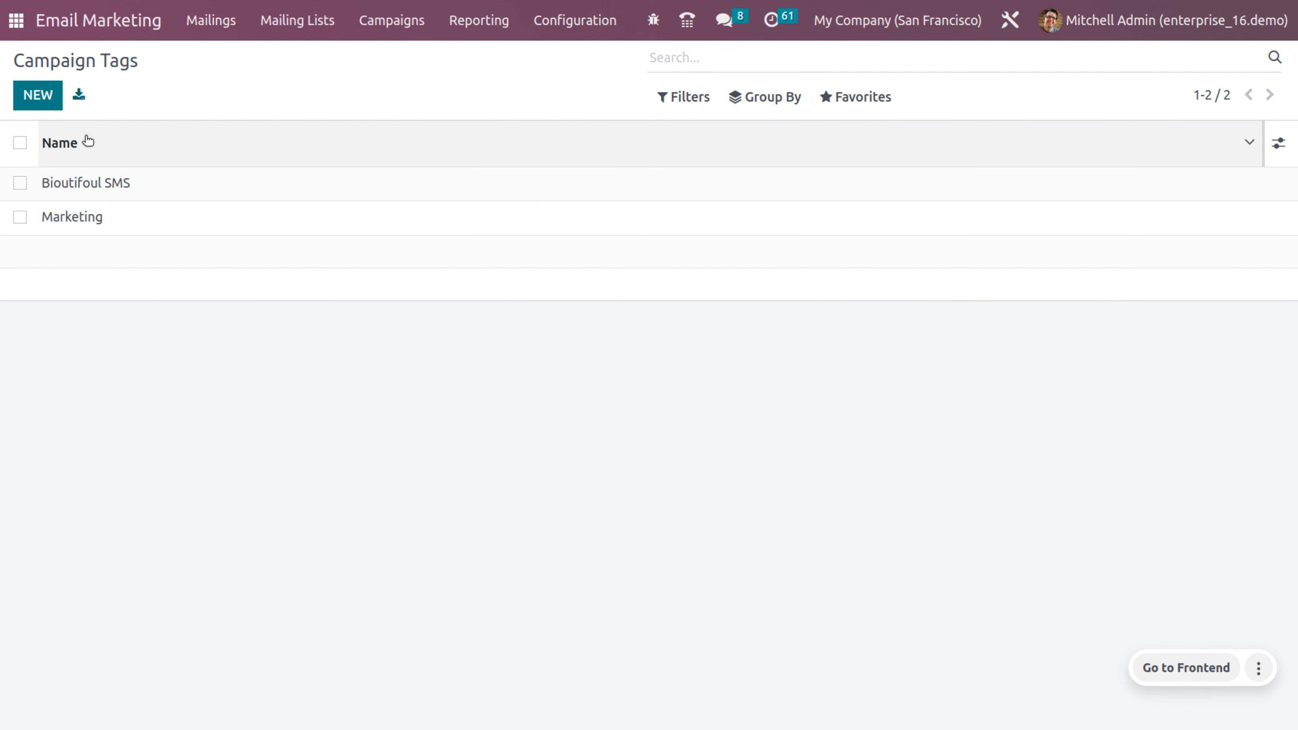
click(37, 101)
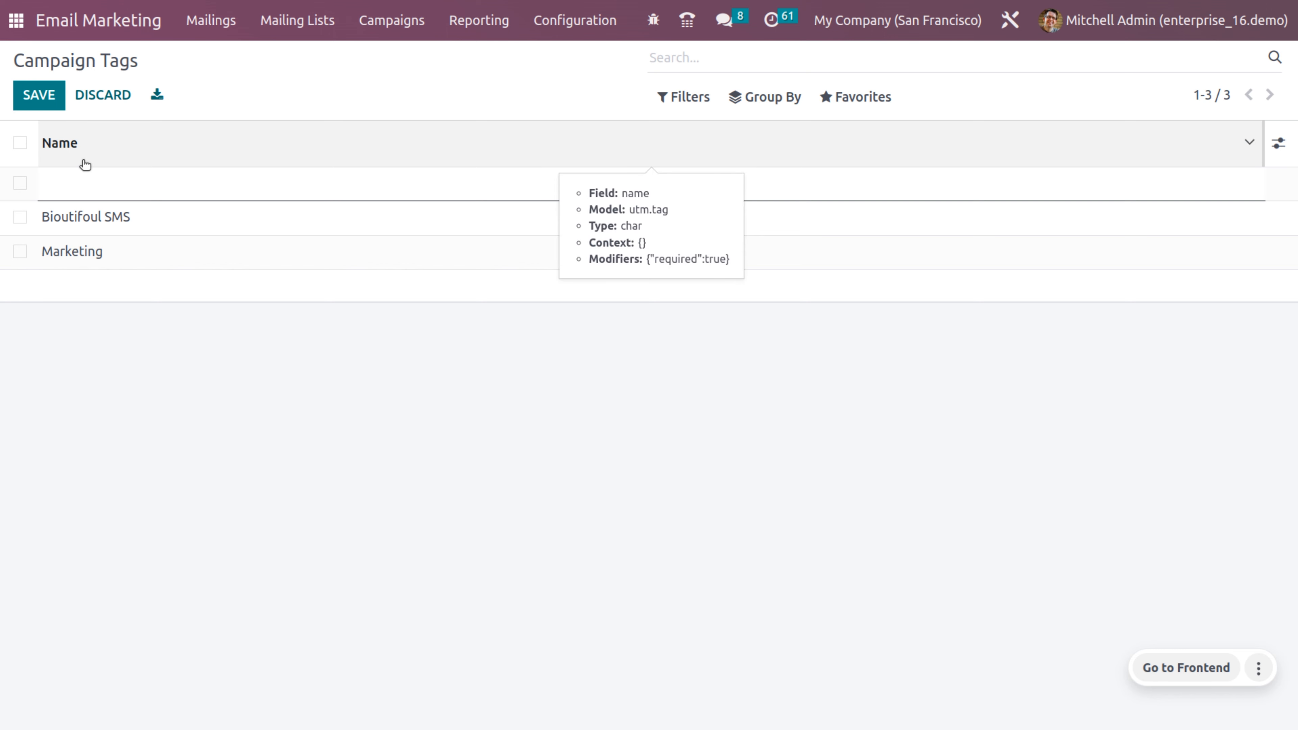
text(tag)
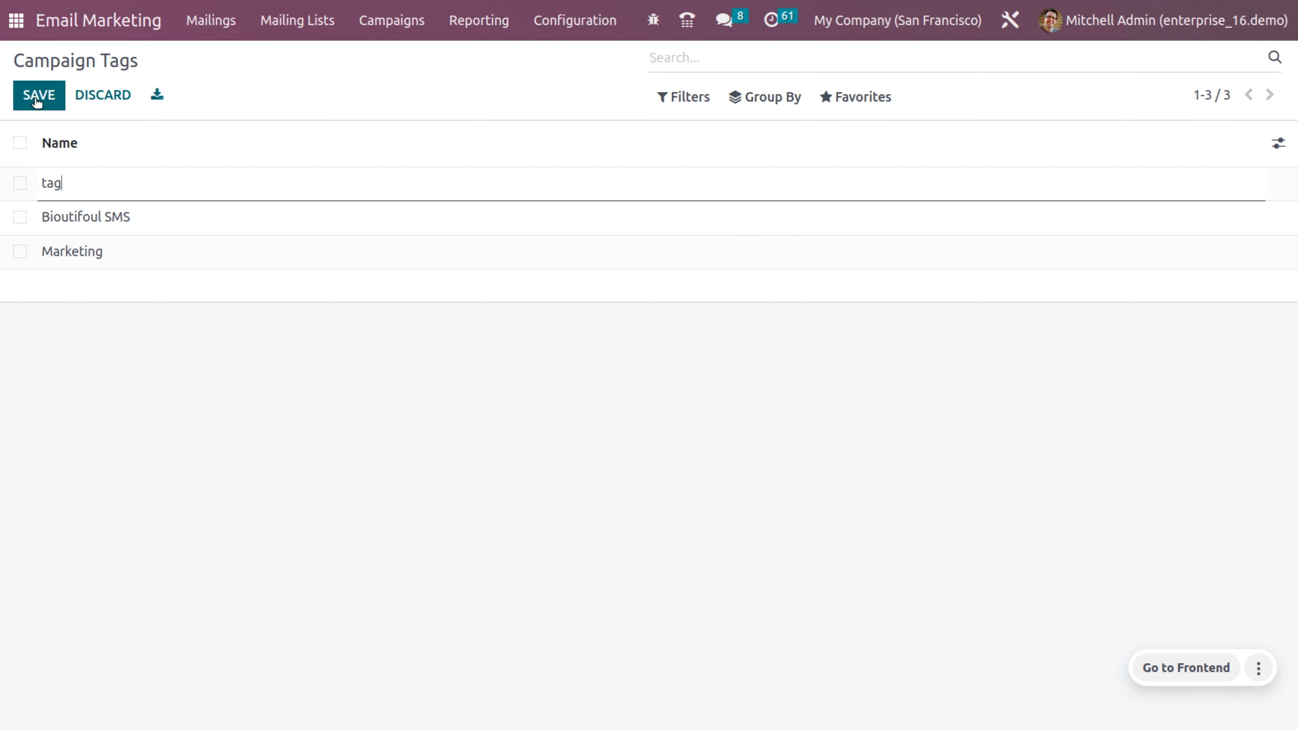
click(38, 98)
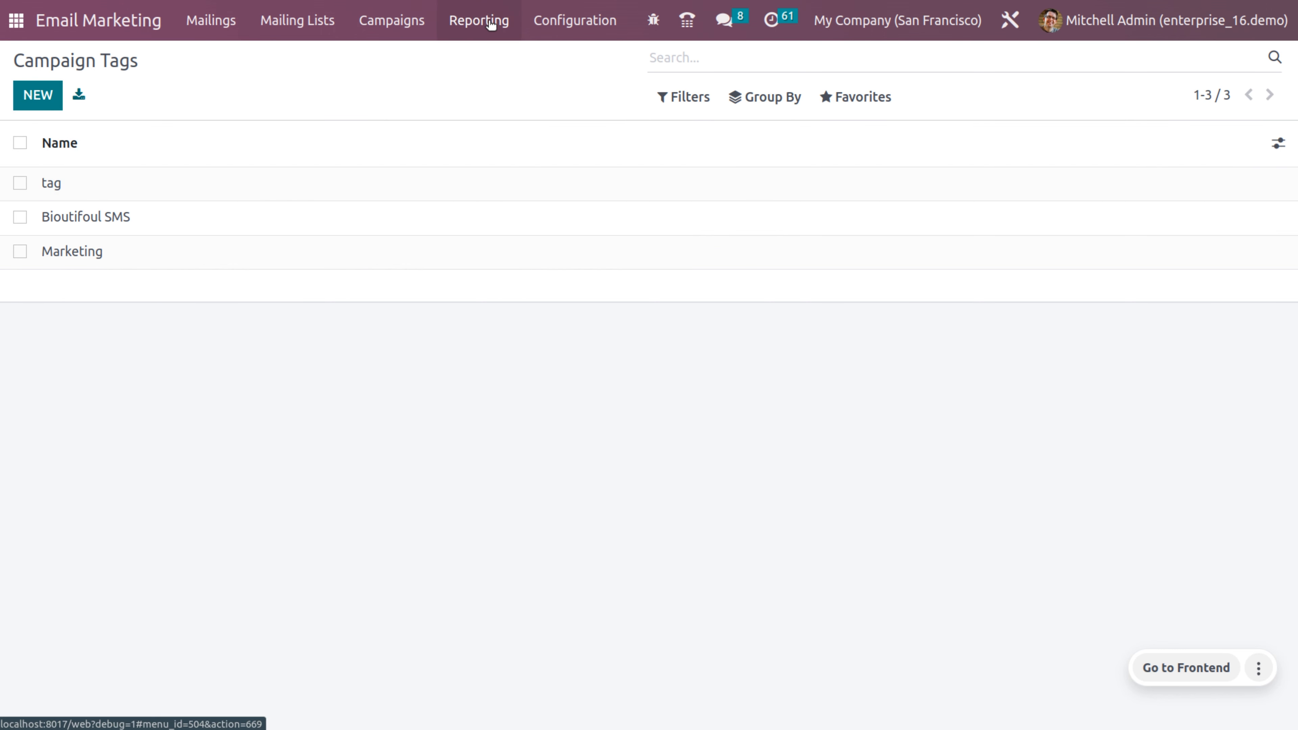
click(420, 24)
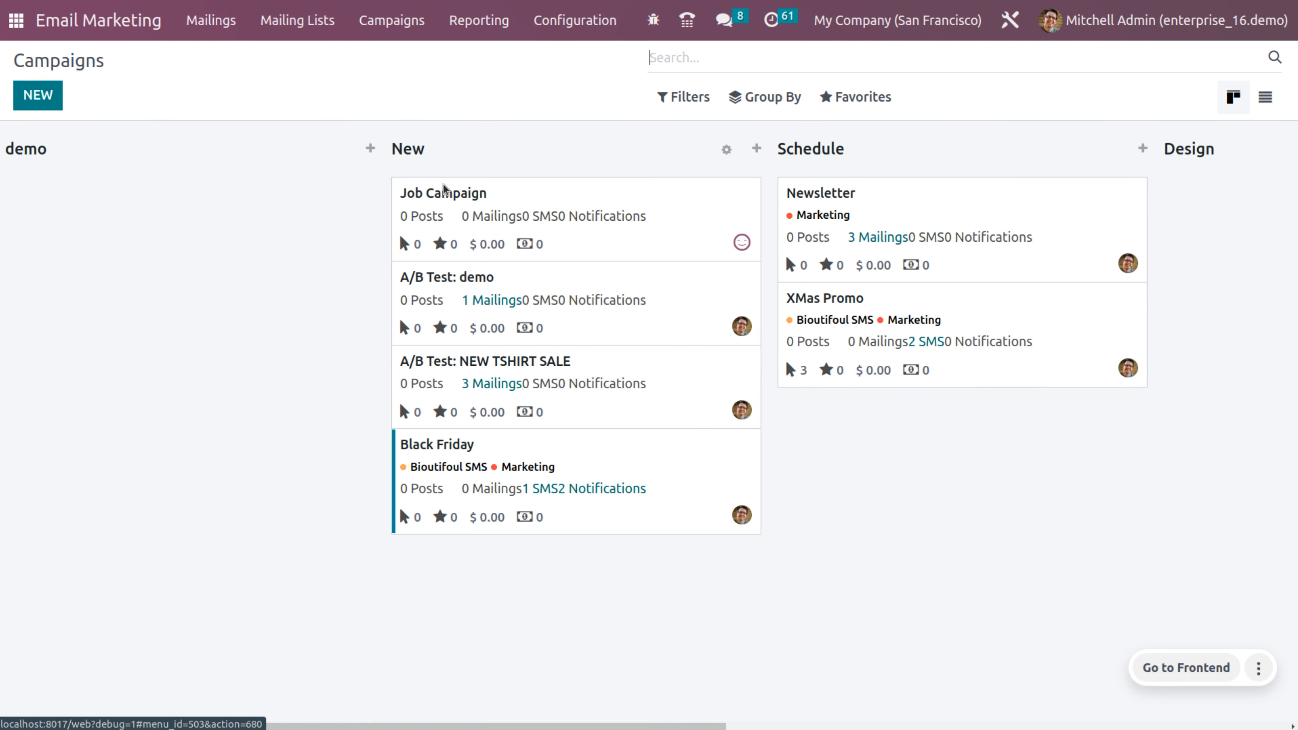
Step: Add 'tag' to the Black Friday campaign and colour its chip light blue
click(595, 465)
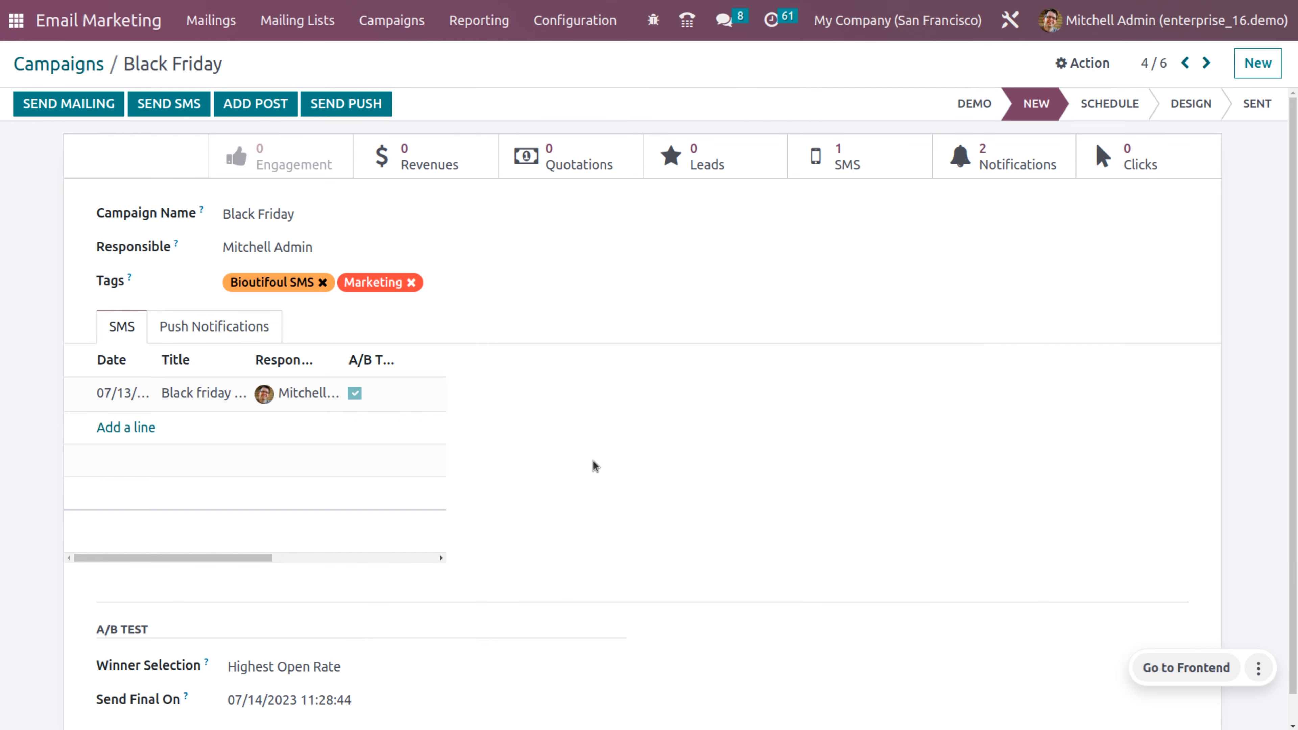
click(488, 281)
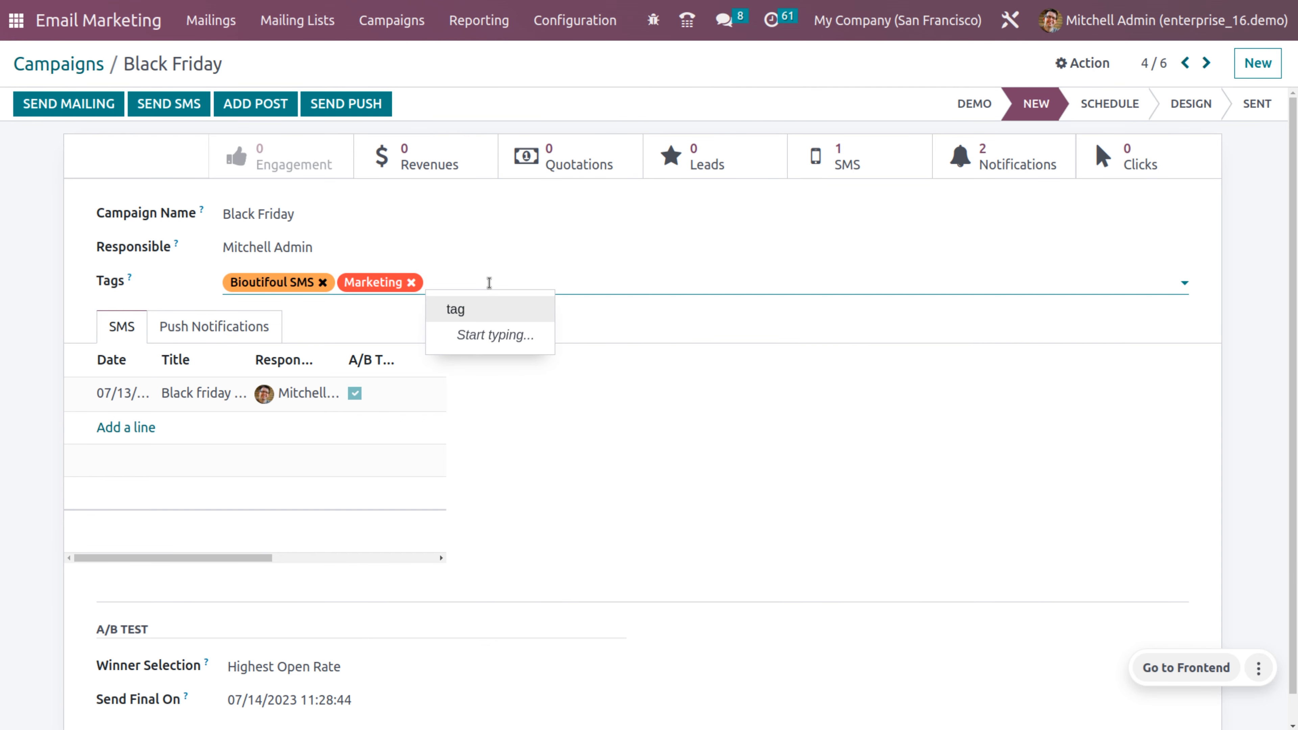
click(473, 315)
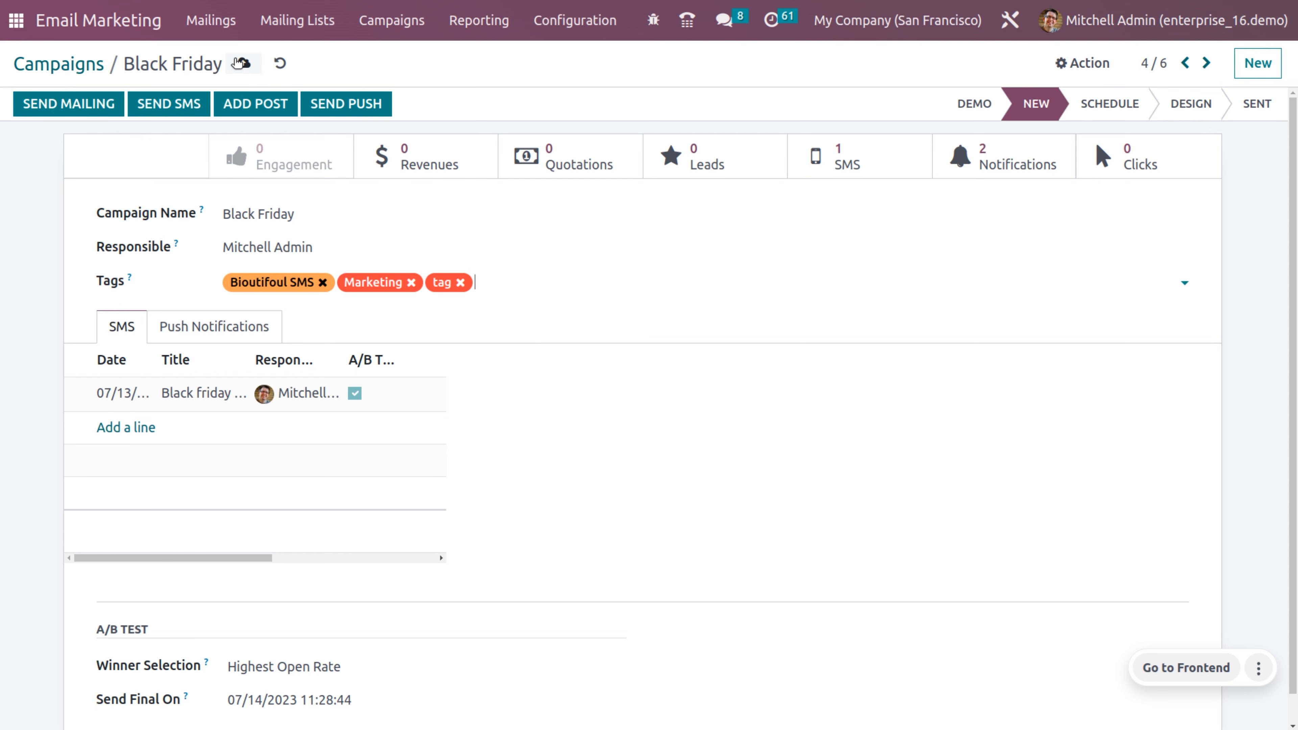
click(450, 288)
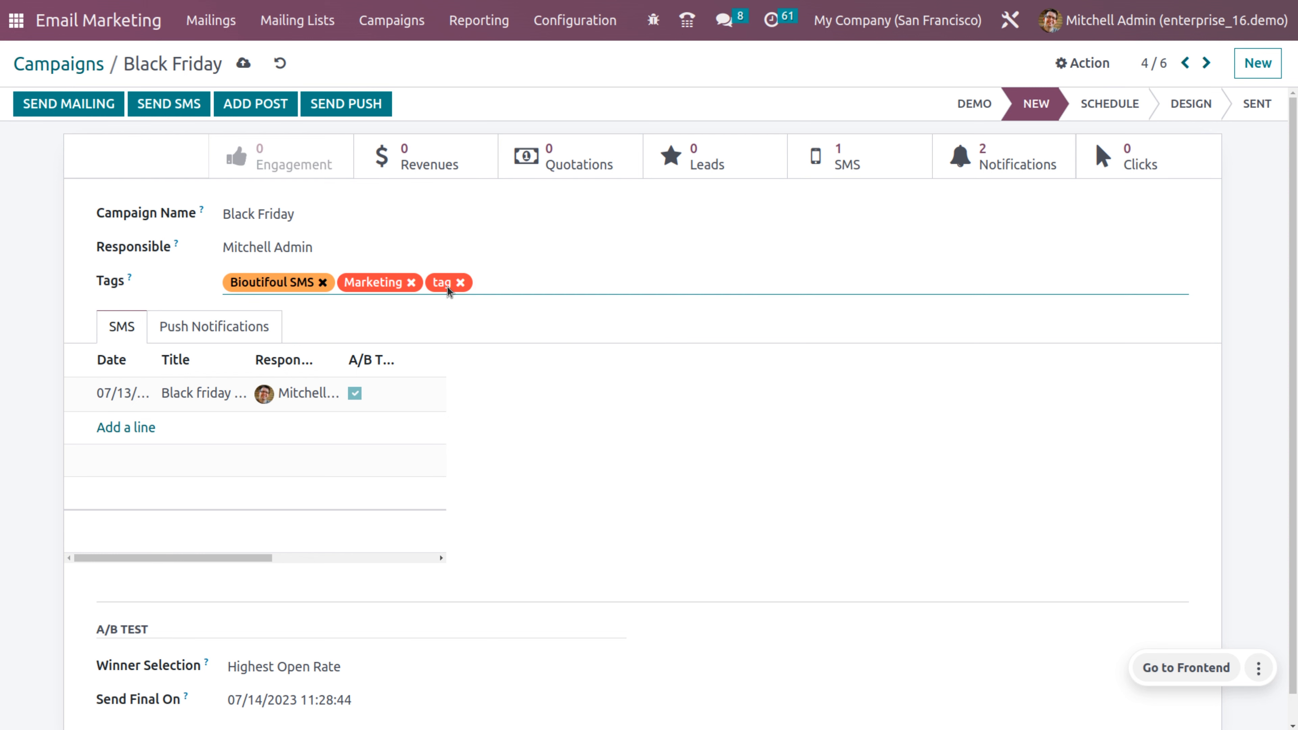
click(447, 286)
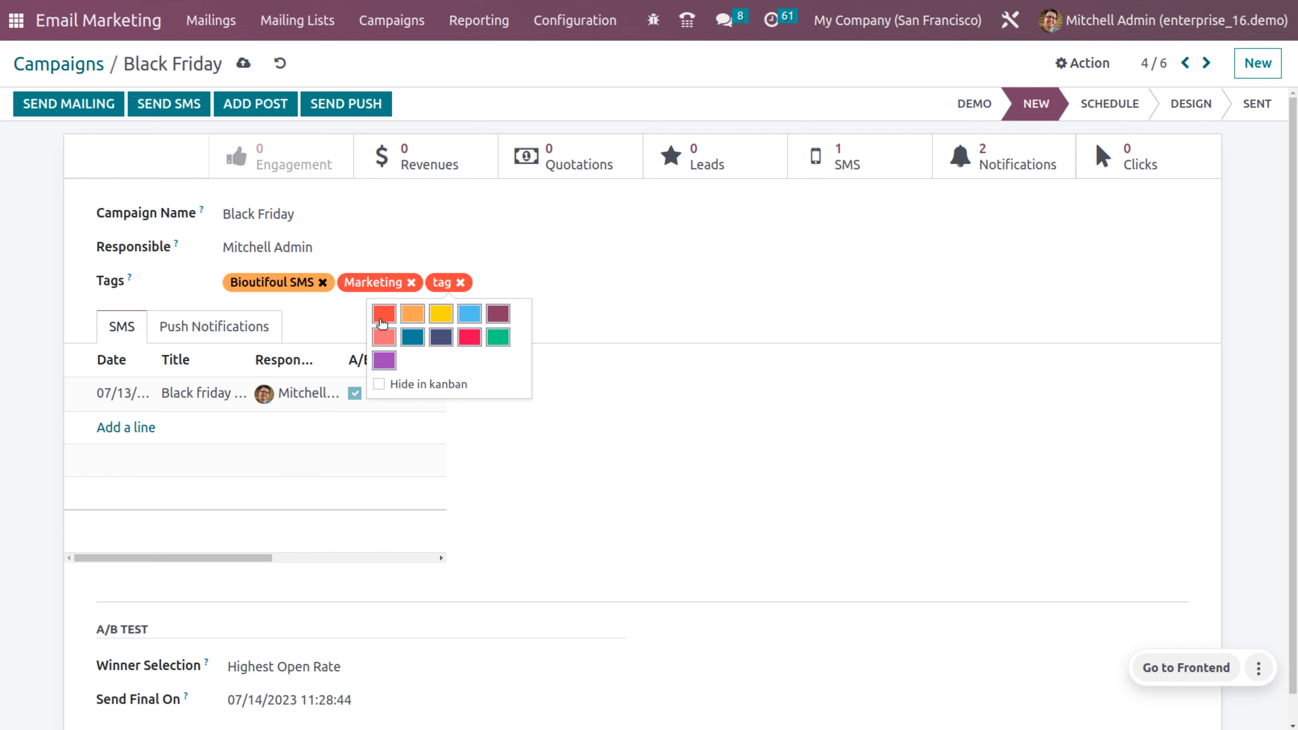
click(467, 337)
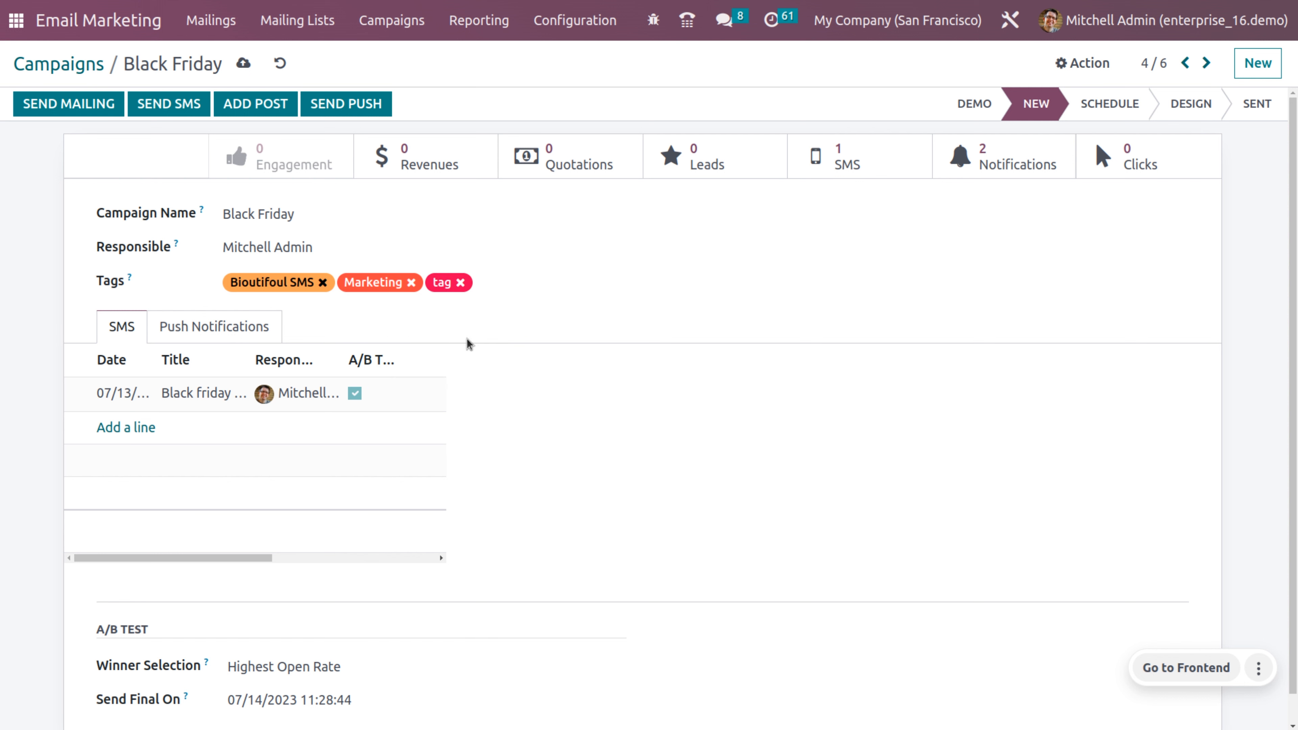
click(442, 285)
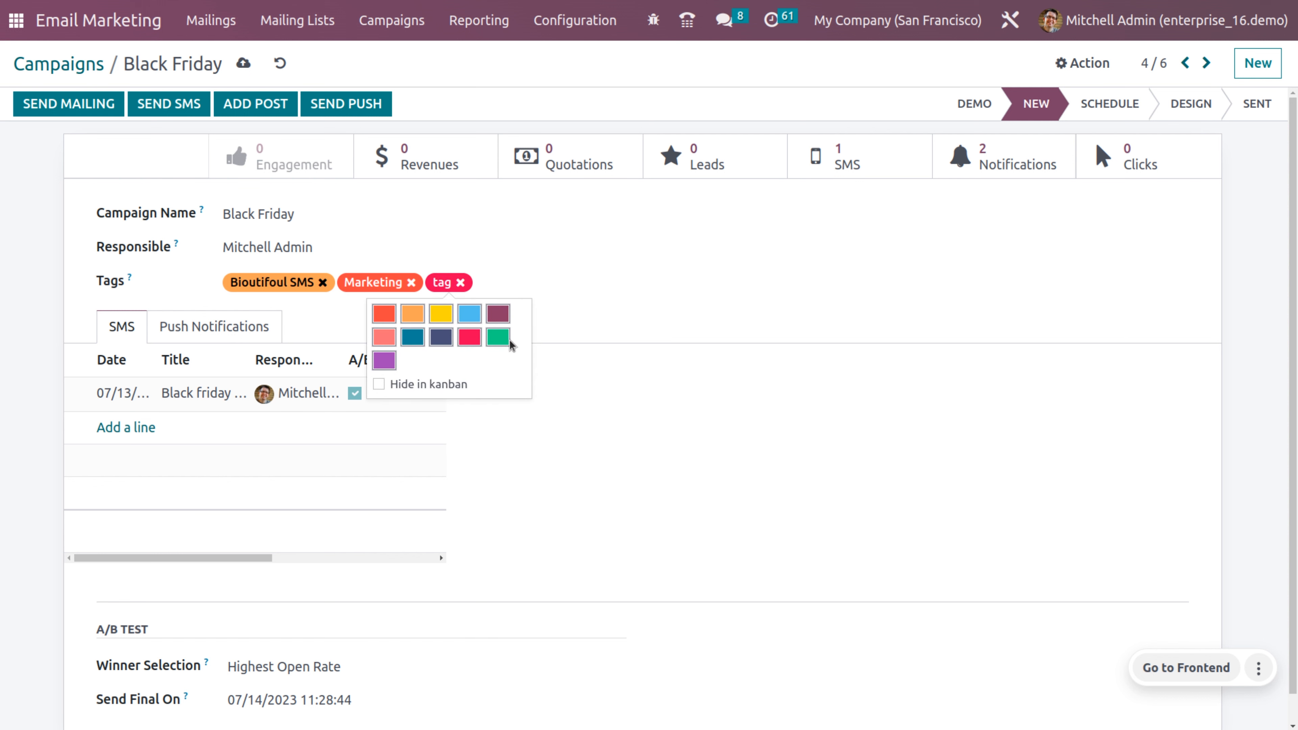
click(469, 311)
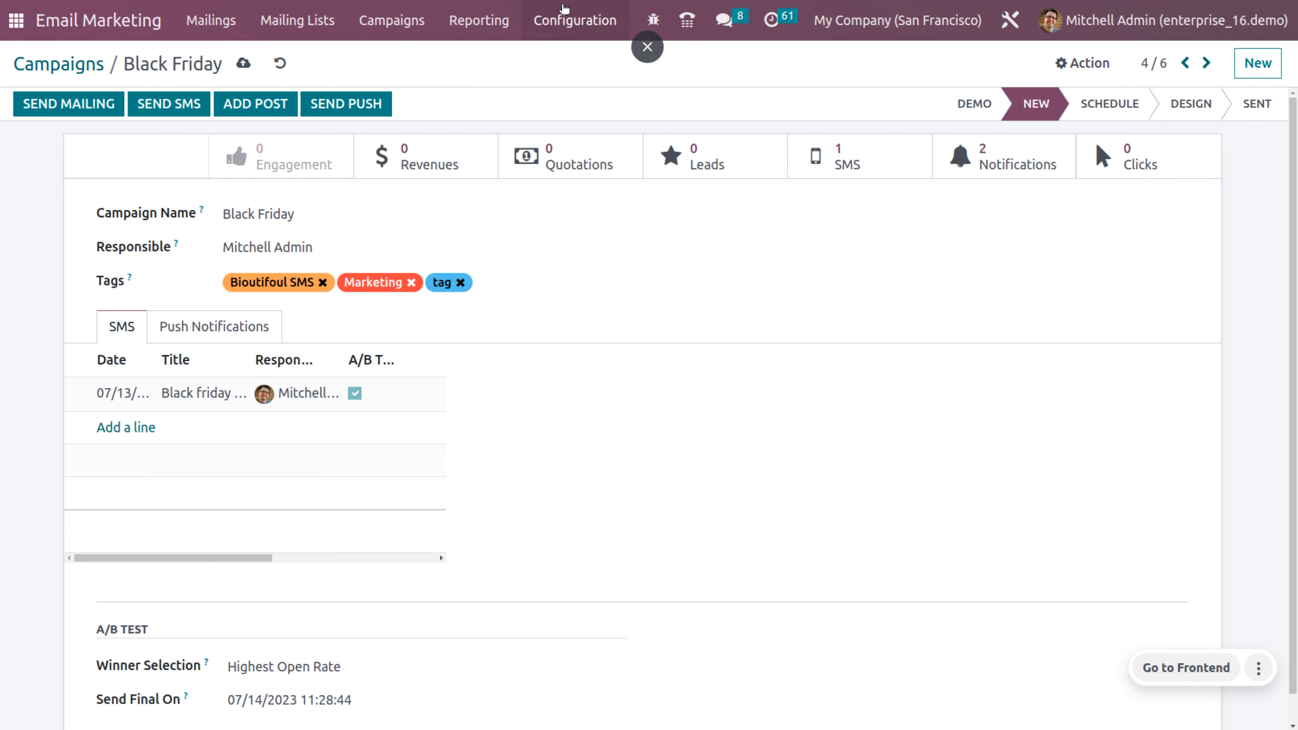
Step: Review click statistics for the sms.example.com tracked link, then return to the backend apps overview
click(580, 7)
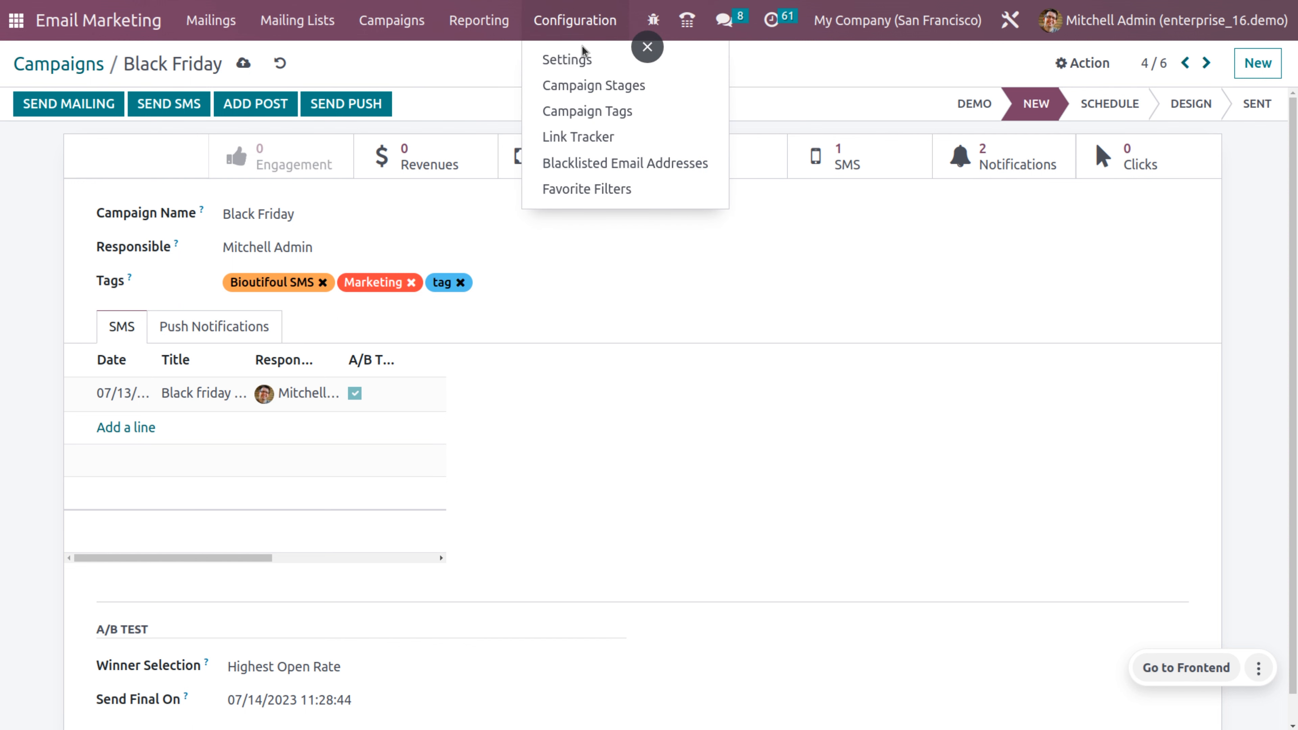
click(609, 137)
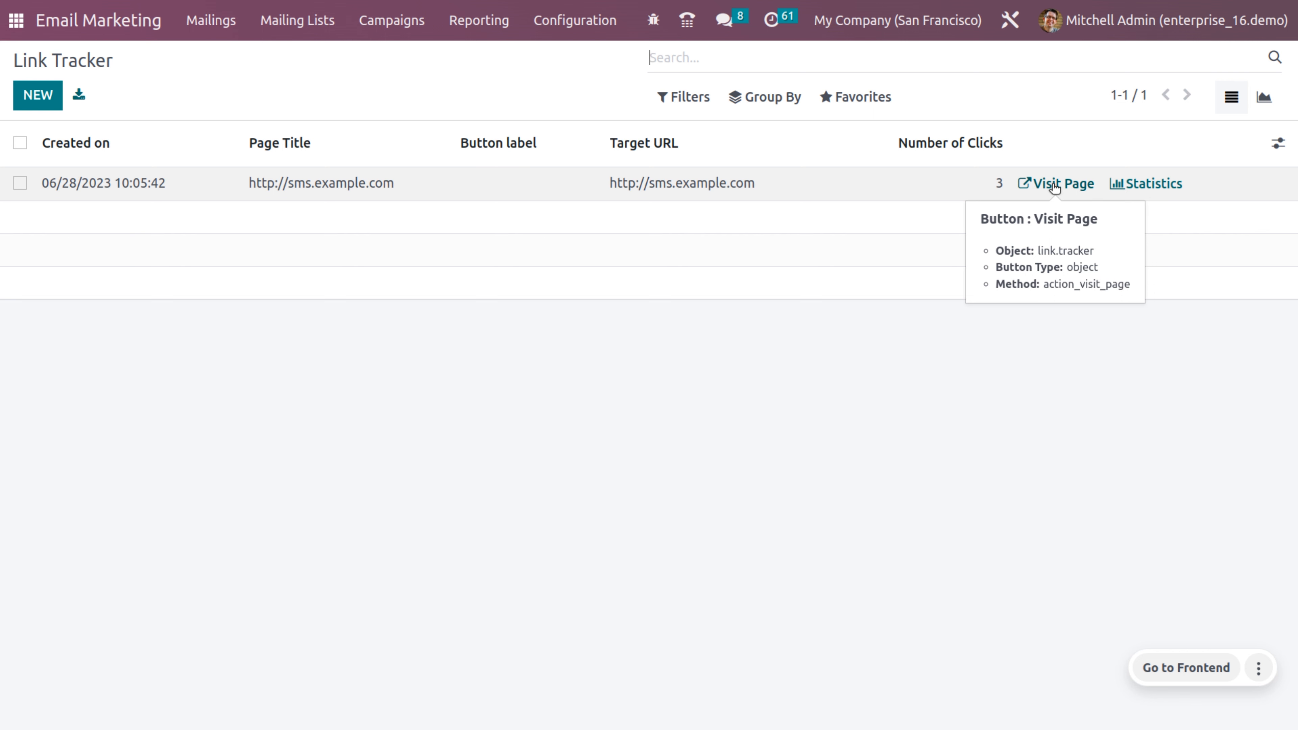
click(1154, 178)
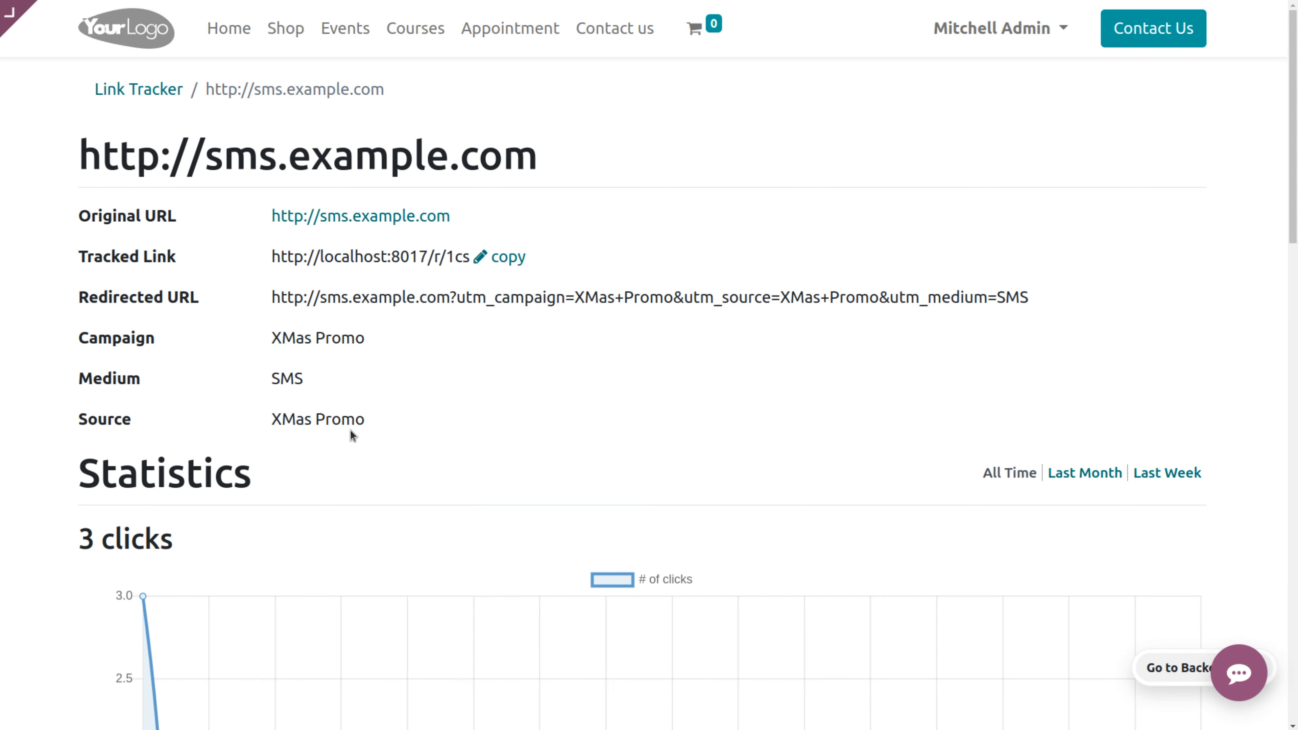
scroll(350, 434, down, 5)
scroll(350, 430, down, 15)
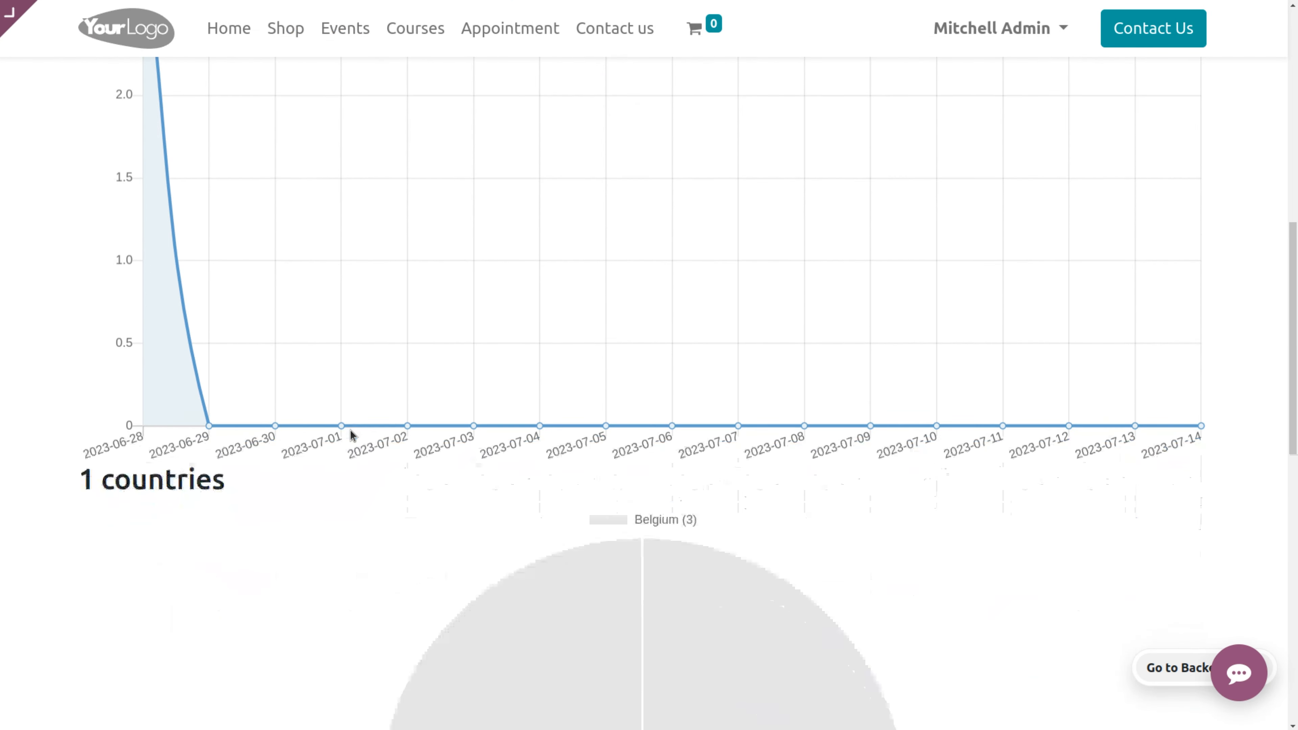
scroll(350, 429, up, 20)
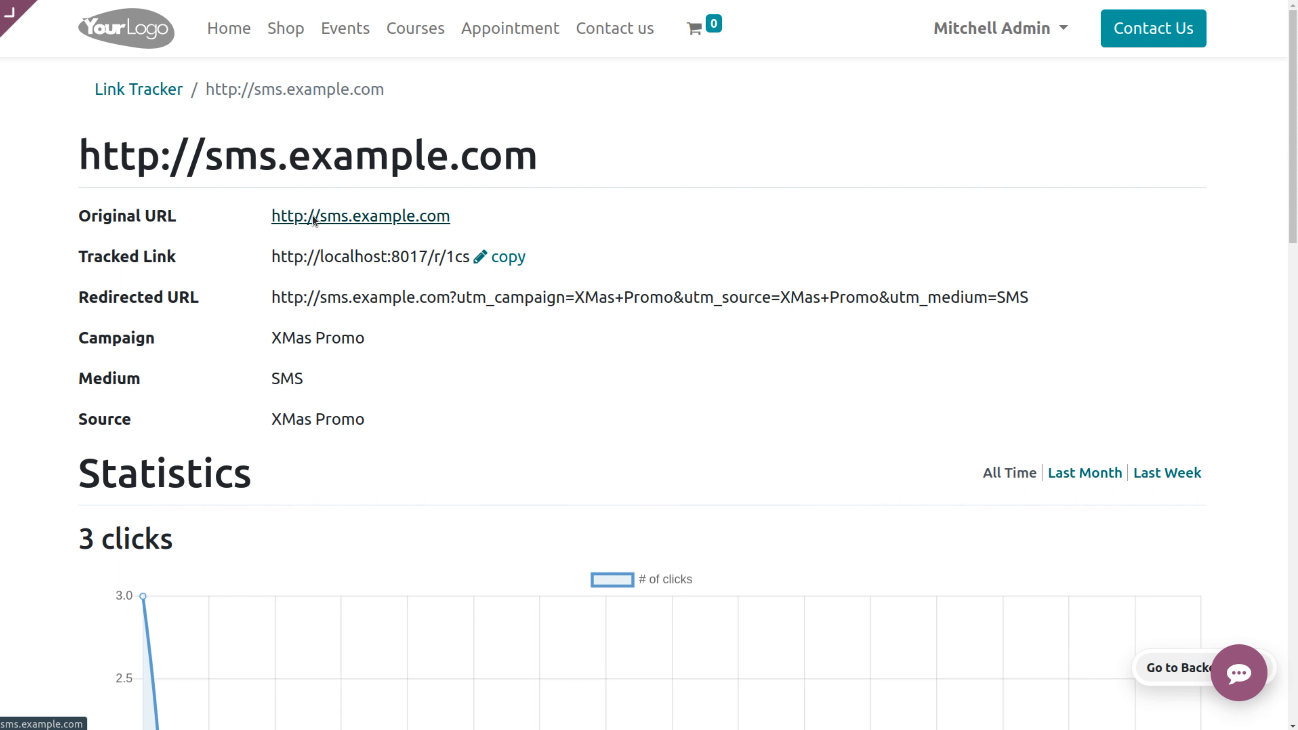
click(121, 88)
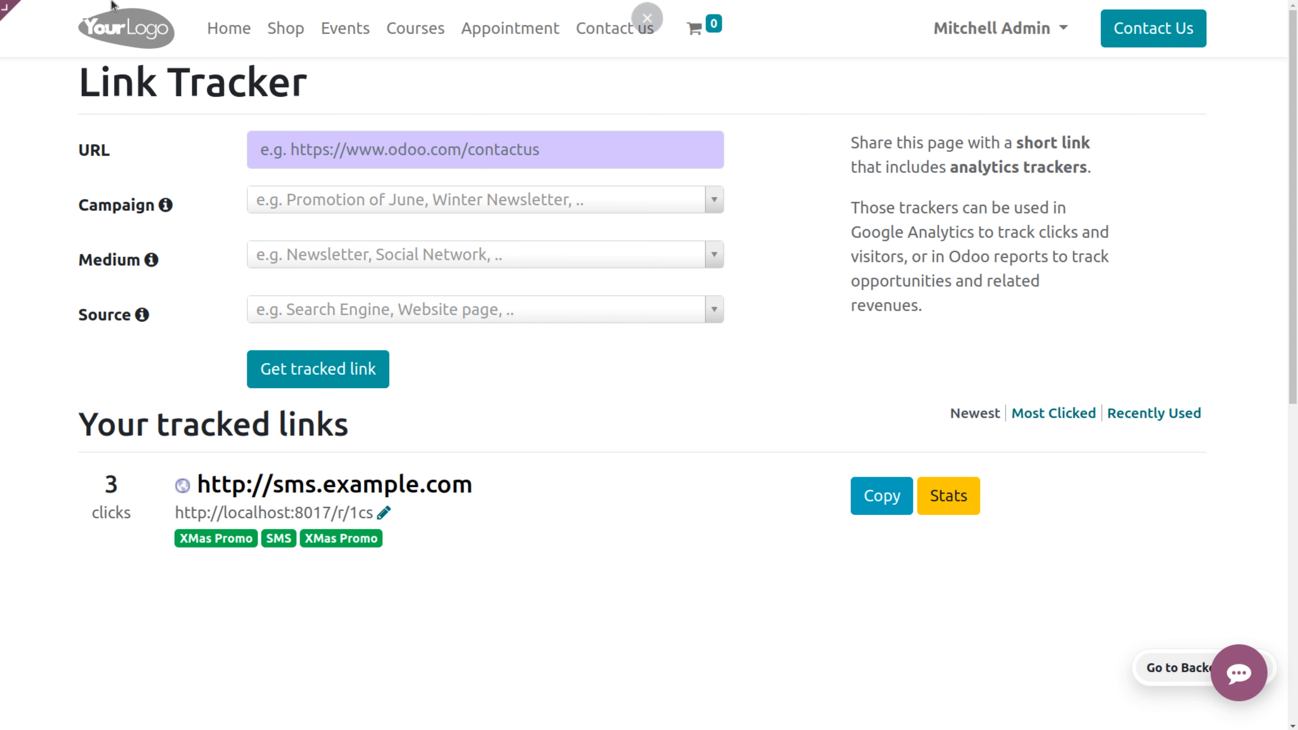
click(16, 17)
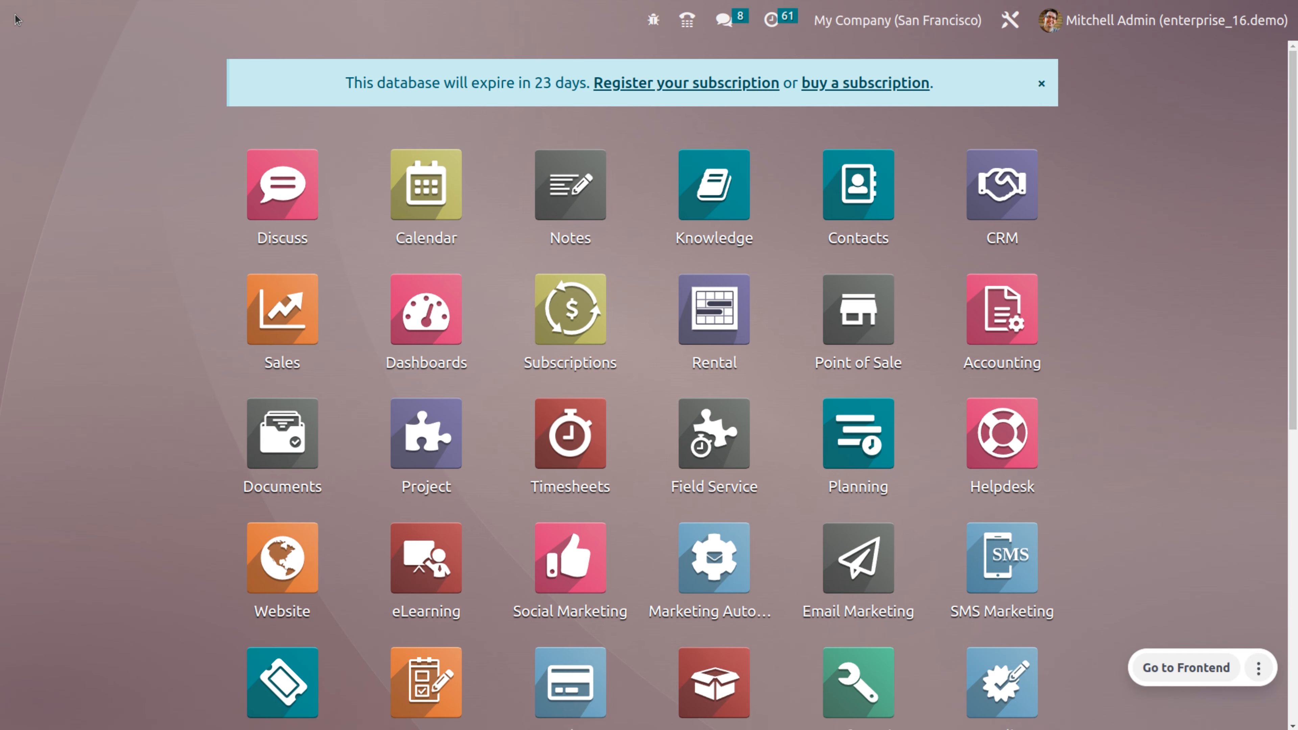
Step: Open the Blacklisted Email Addresses list in Email Marketing via the em shortcut
text(em)
key(Return)
click(566, 17)
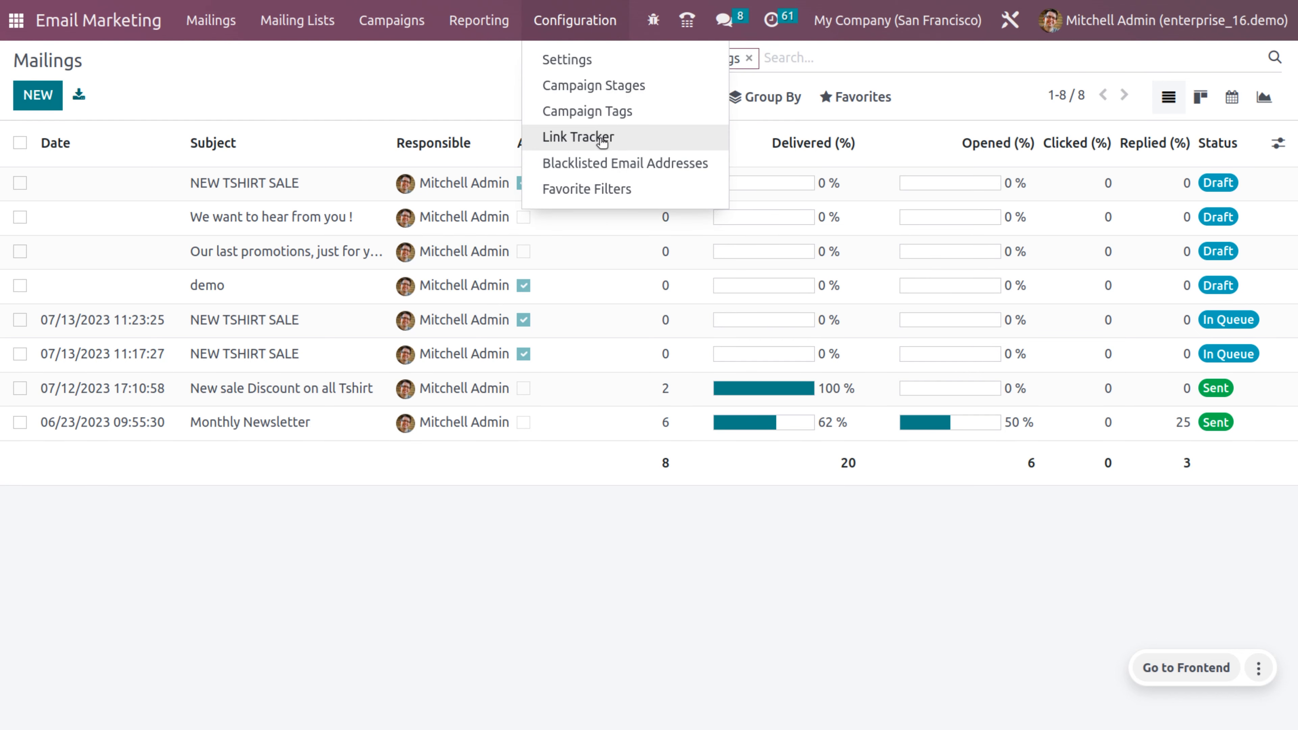
click(615, 173)
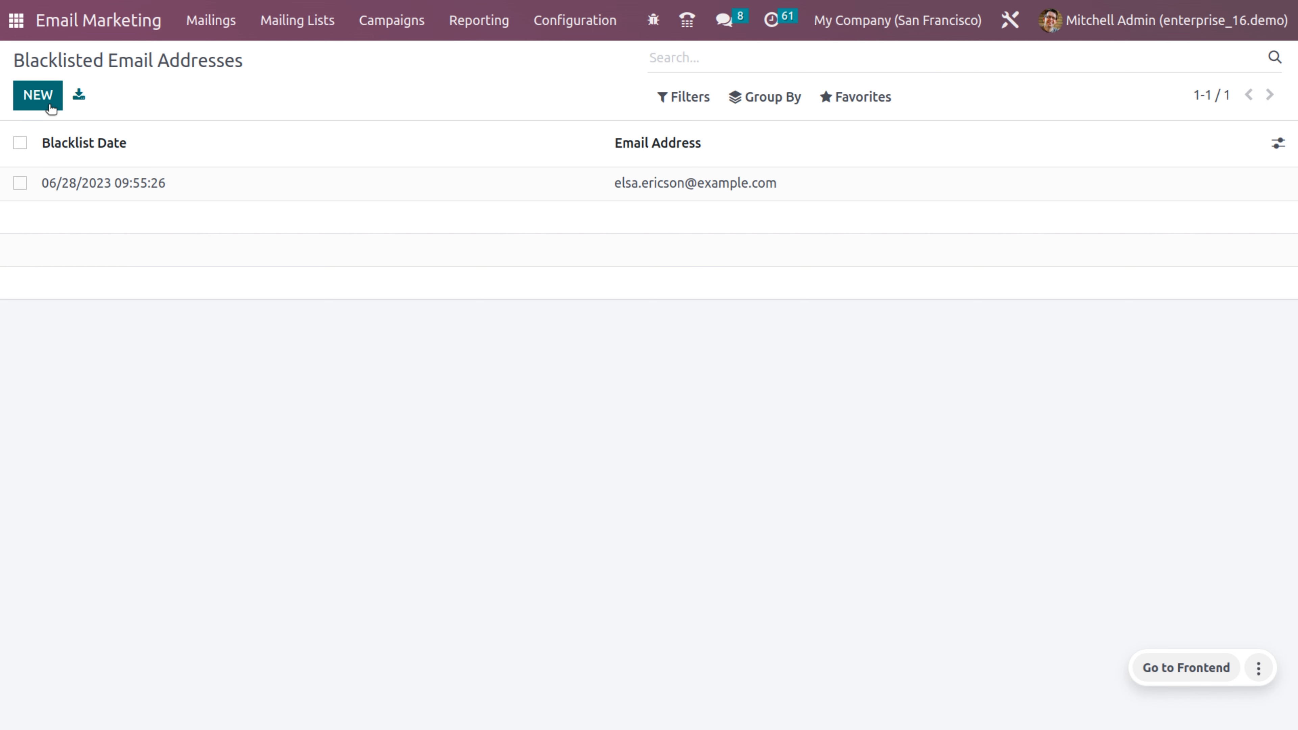
Step: Create a new active blacklist entry holding the e-mail address to block
click(37, 95)
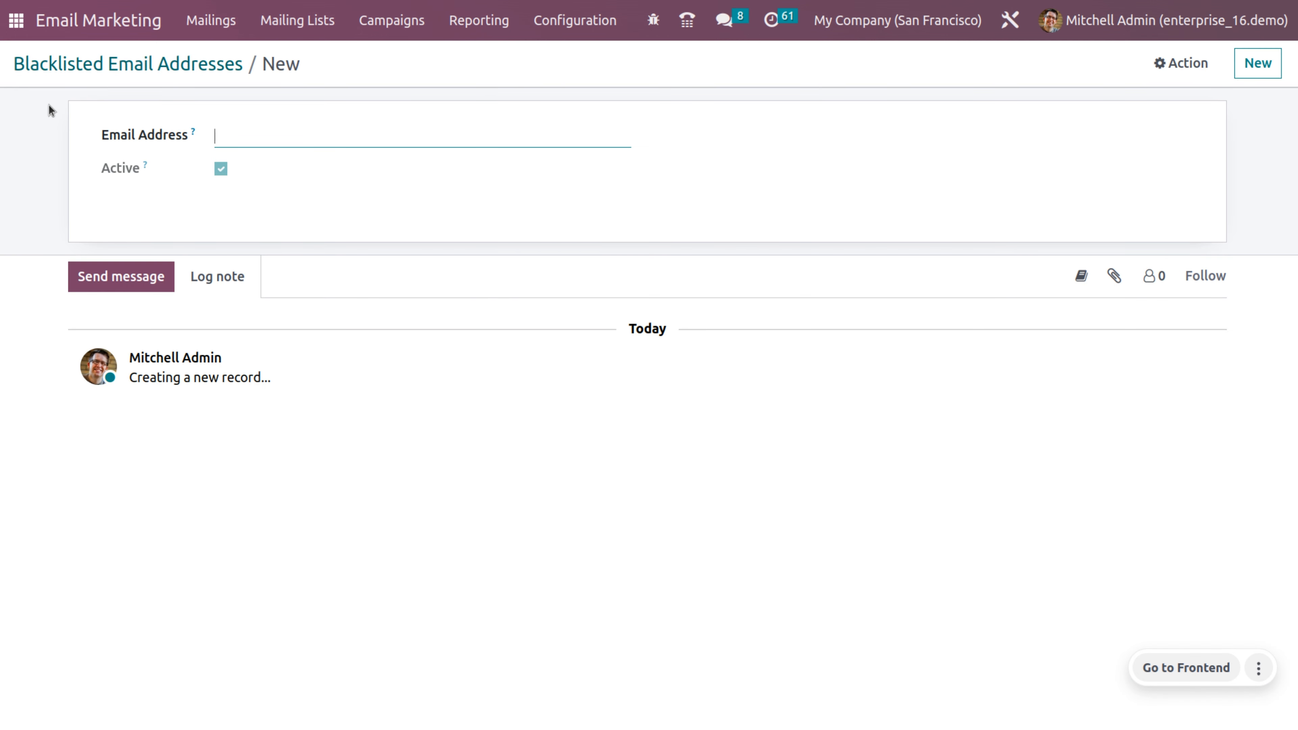
click(281, 127)
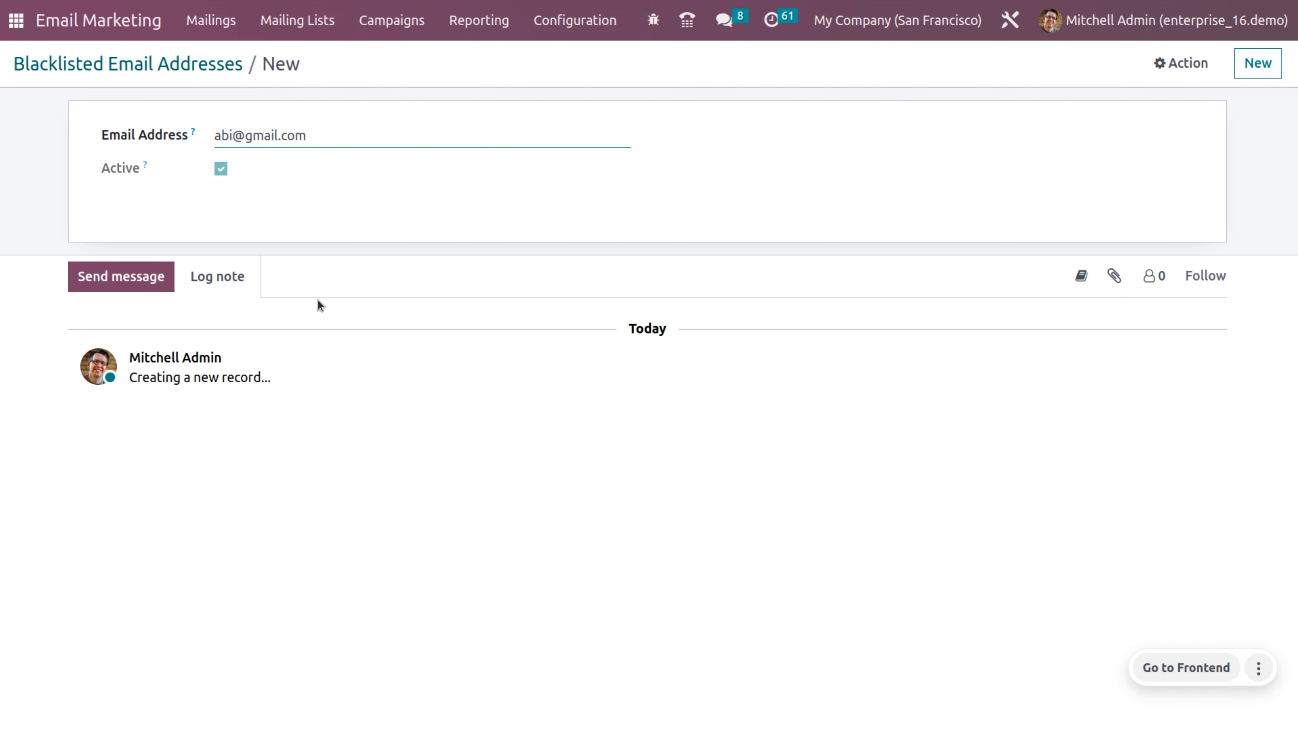
click(458, 67)
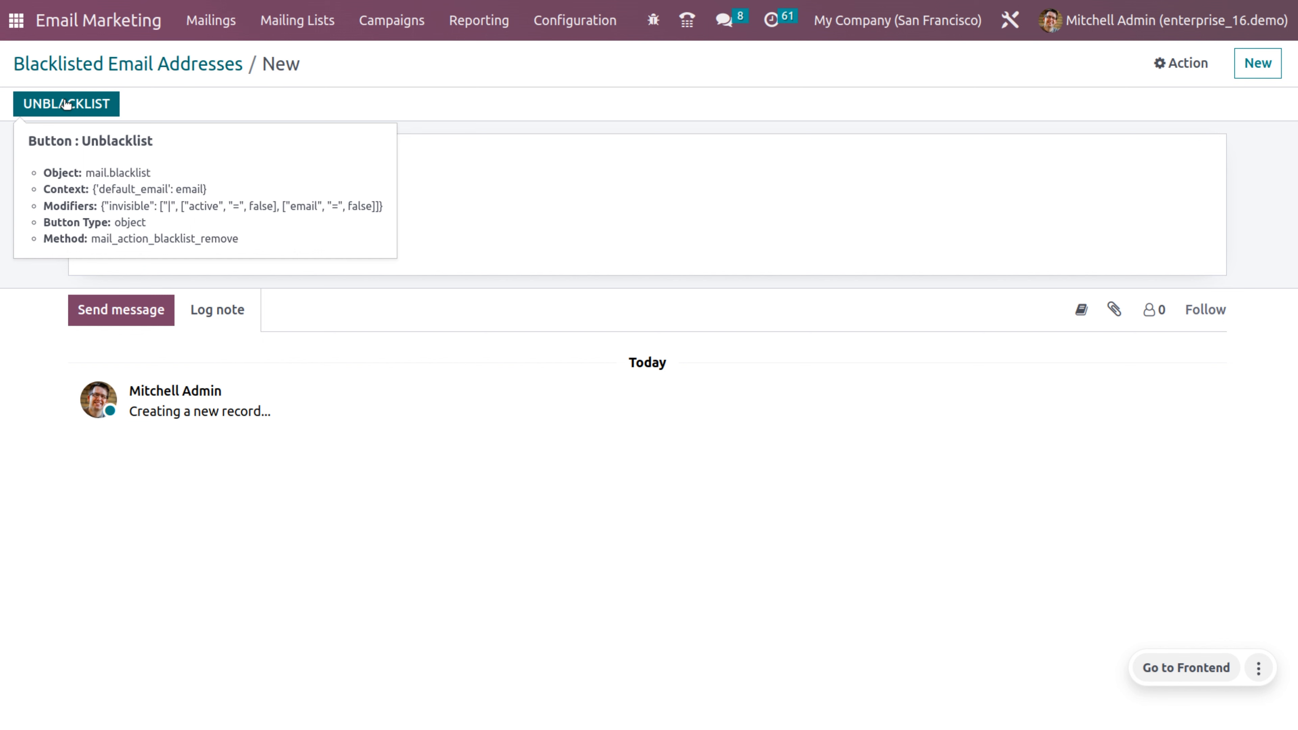
Step: Start a favorite filter named demo on the Account model, previewing its 51 matching records
click(559, 21)
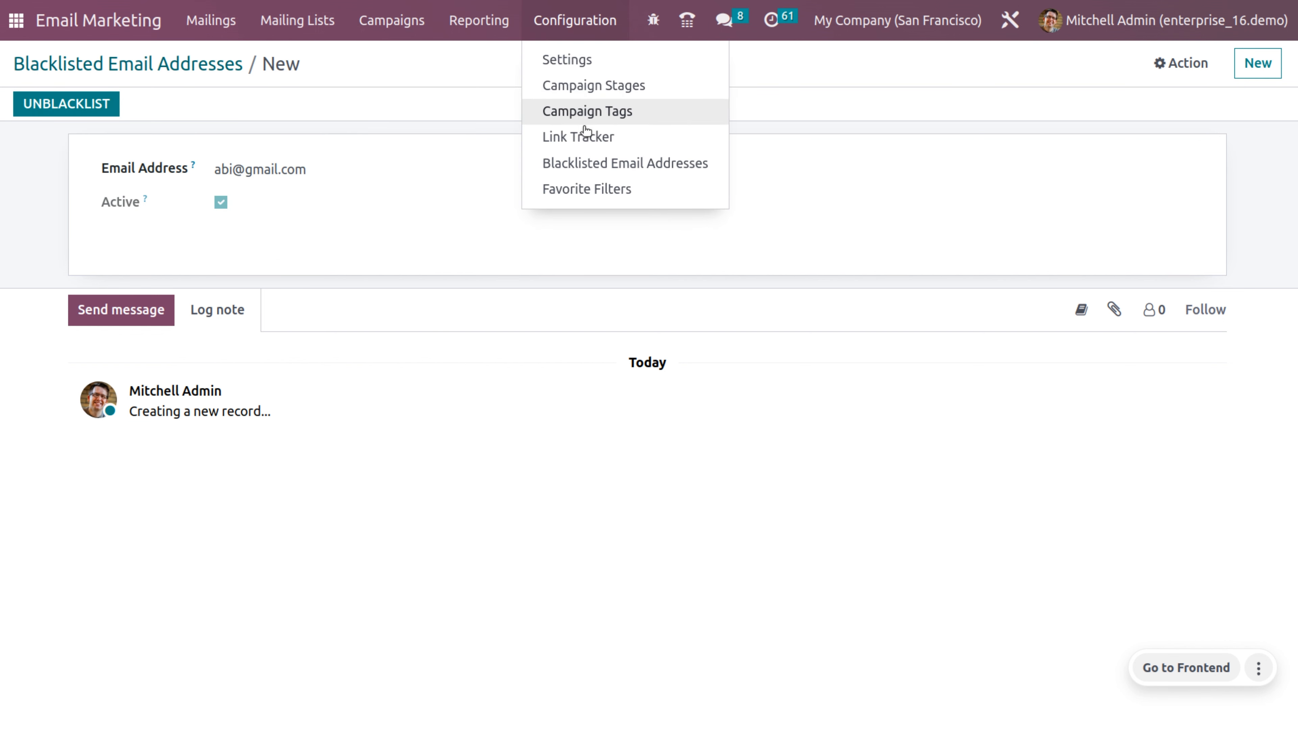
click(612, 188)
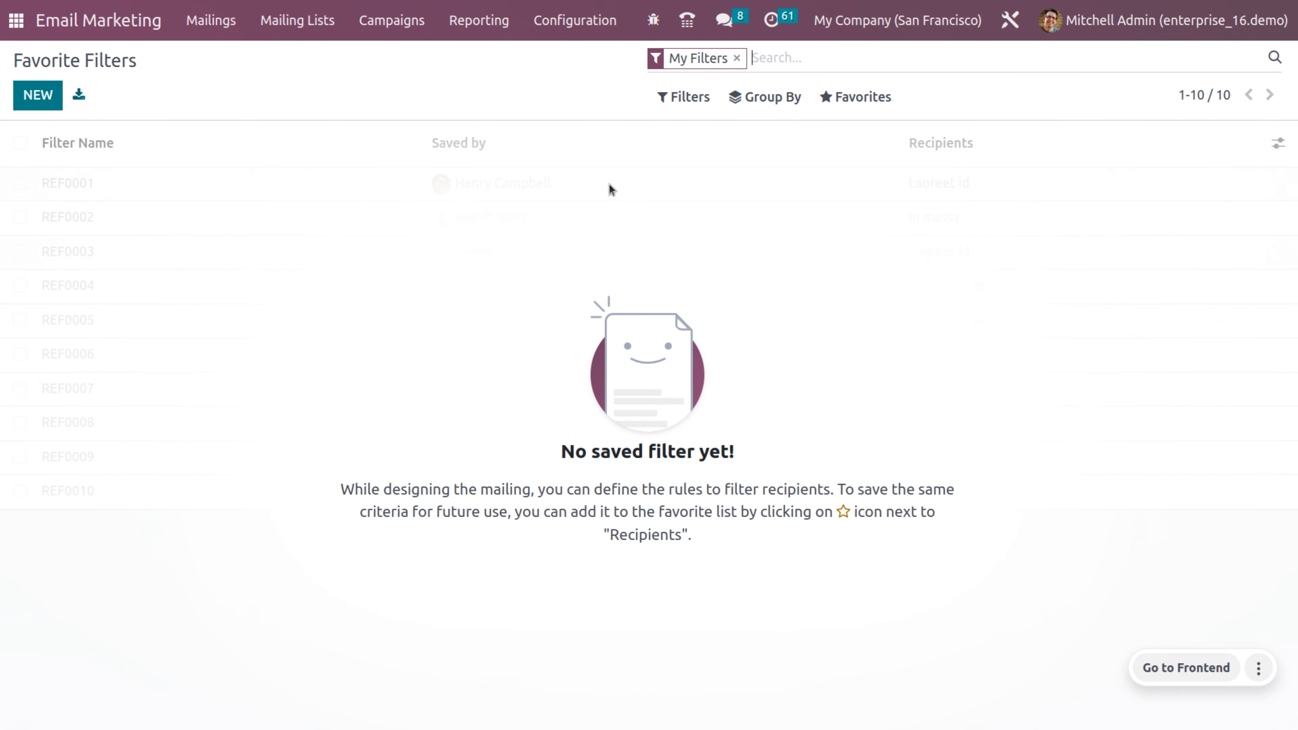
click(35, 104)
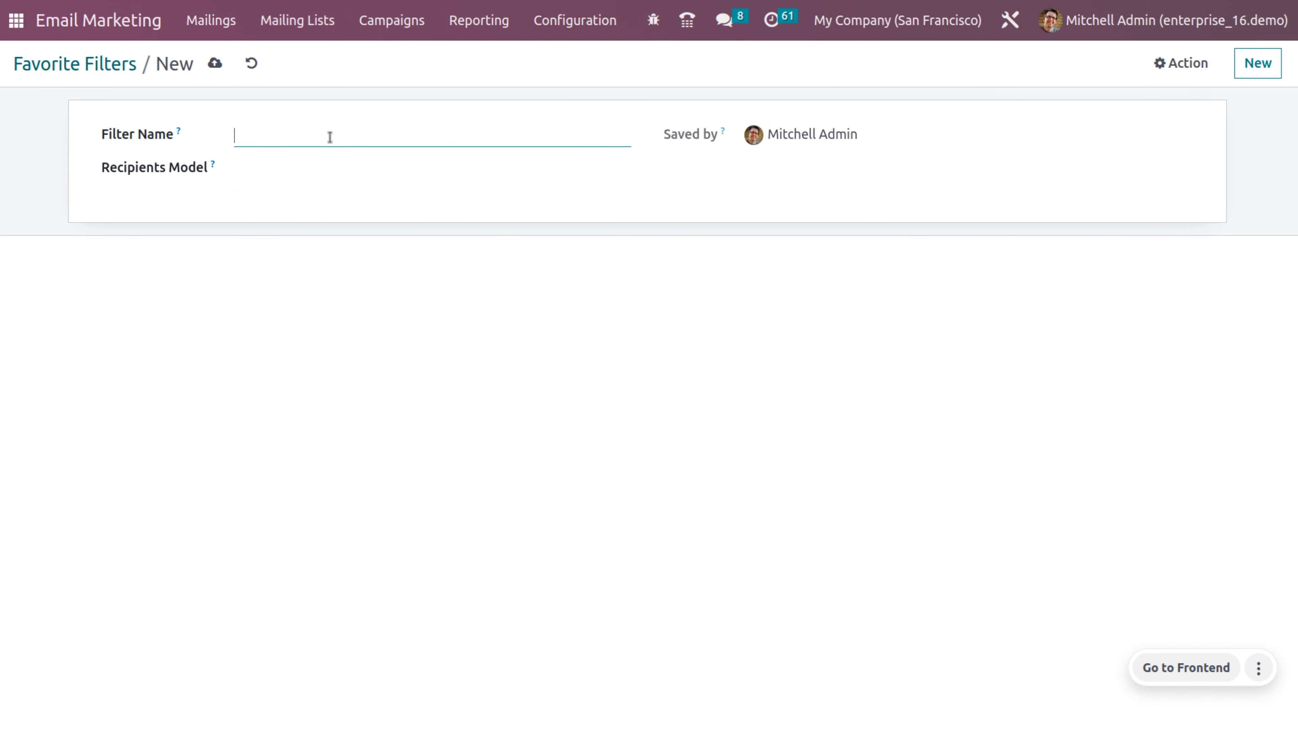
text(demo)
click(337, 168)
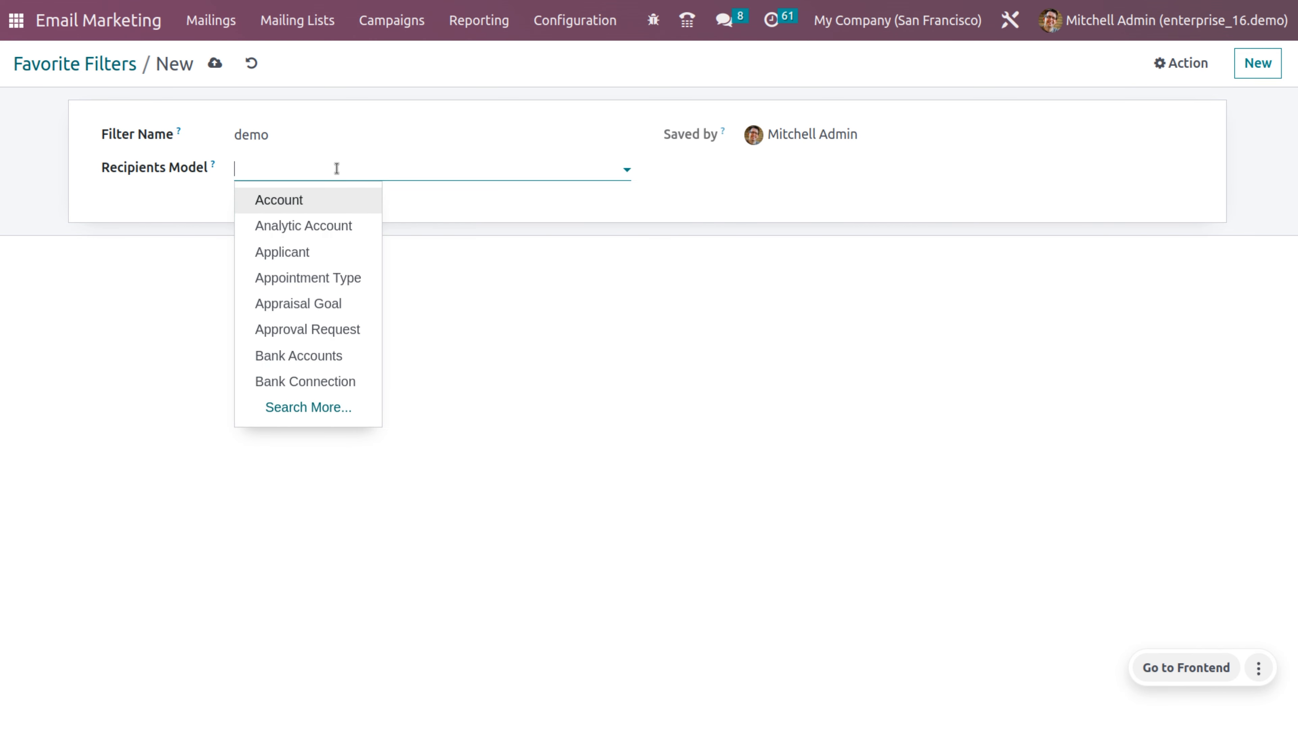
click(338, 203)
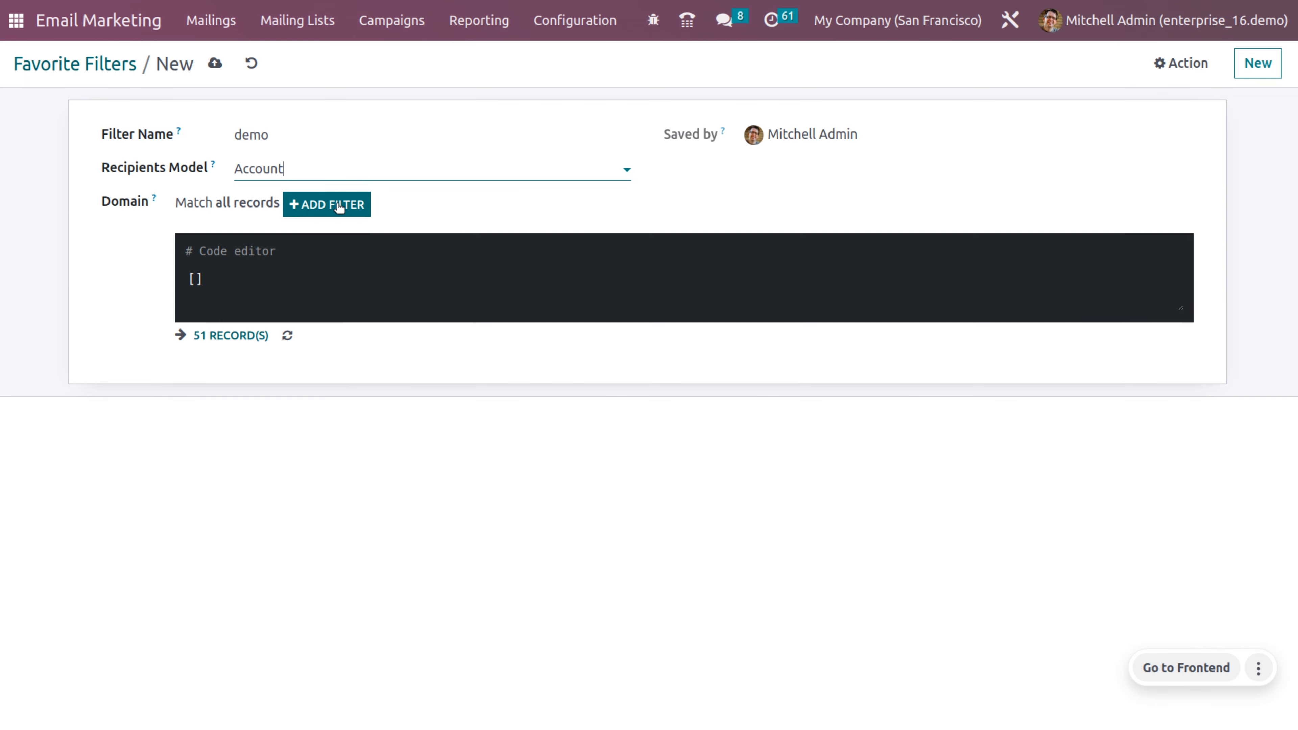
click(247, 347)
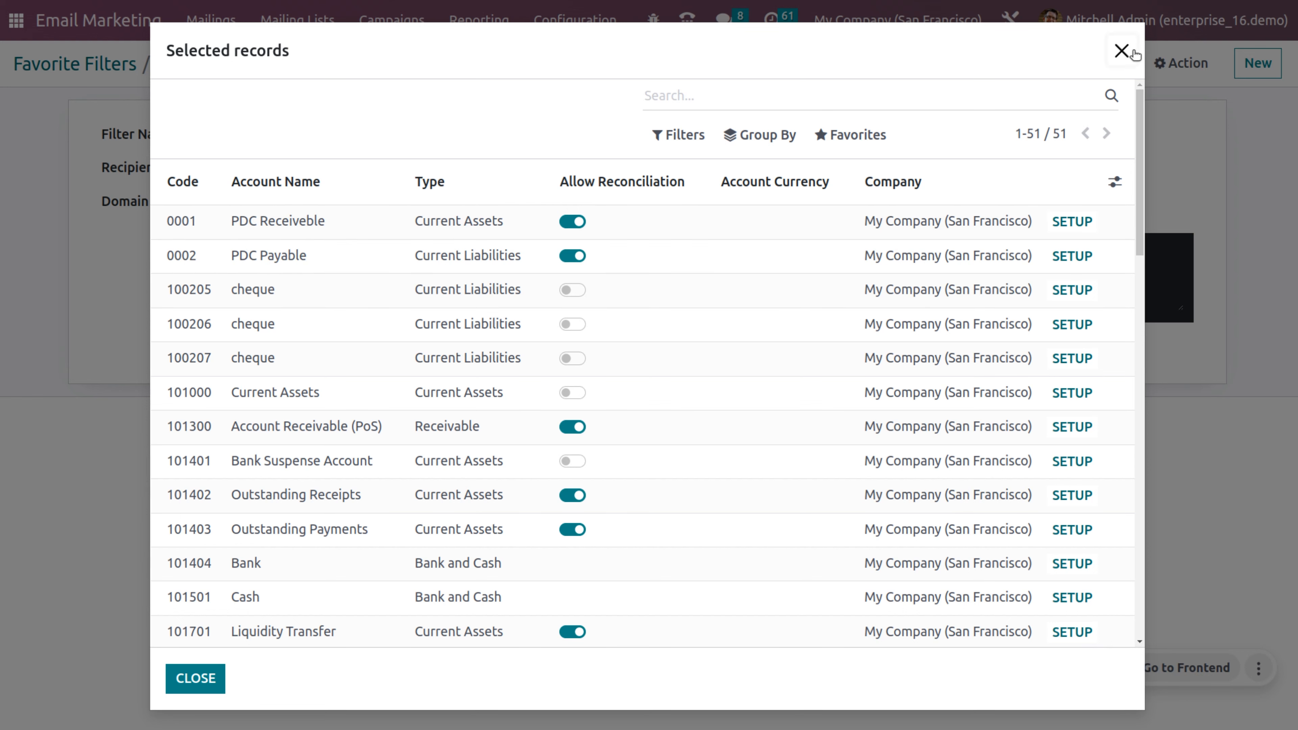
click(1122, 51)
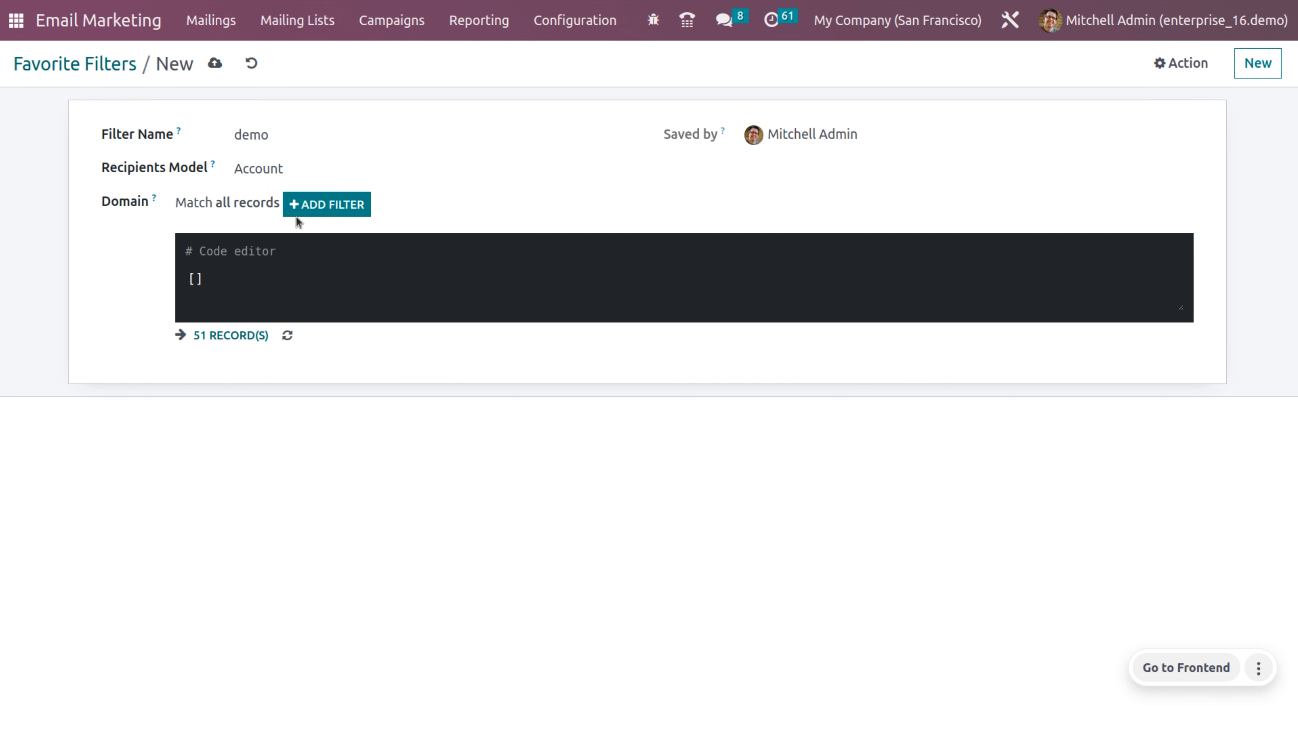
Step: Add a domain rule testing Account Currency equals 1
click(223, 67)
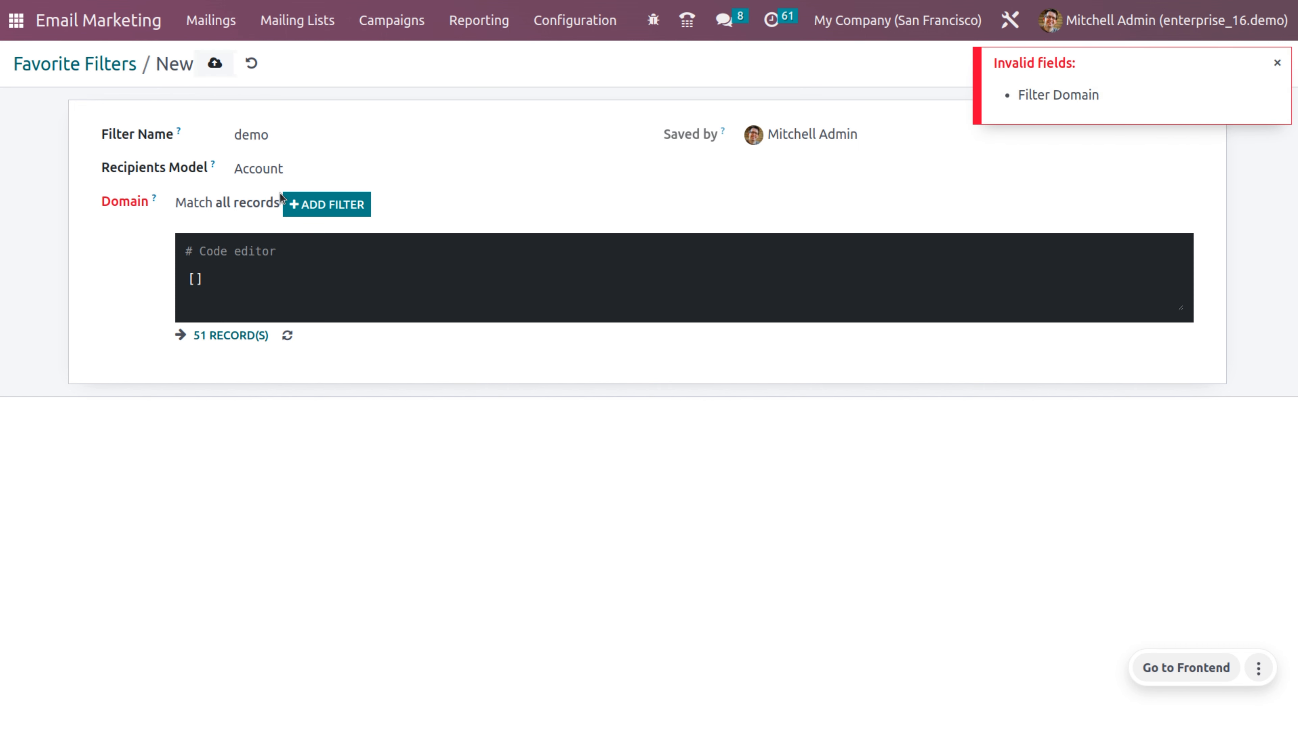
click(322, 205)
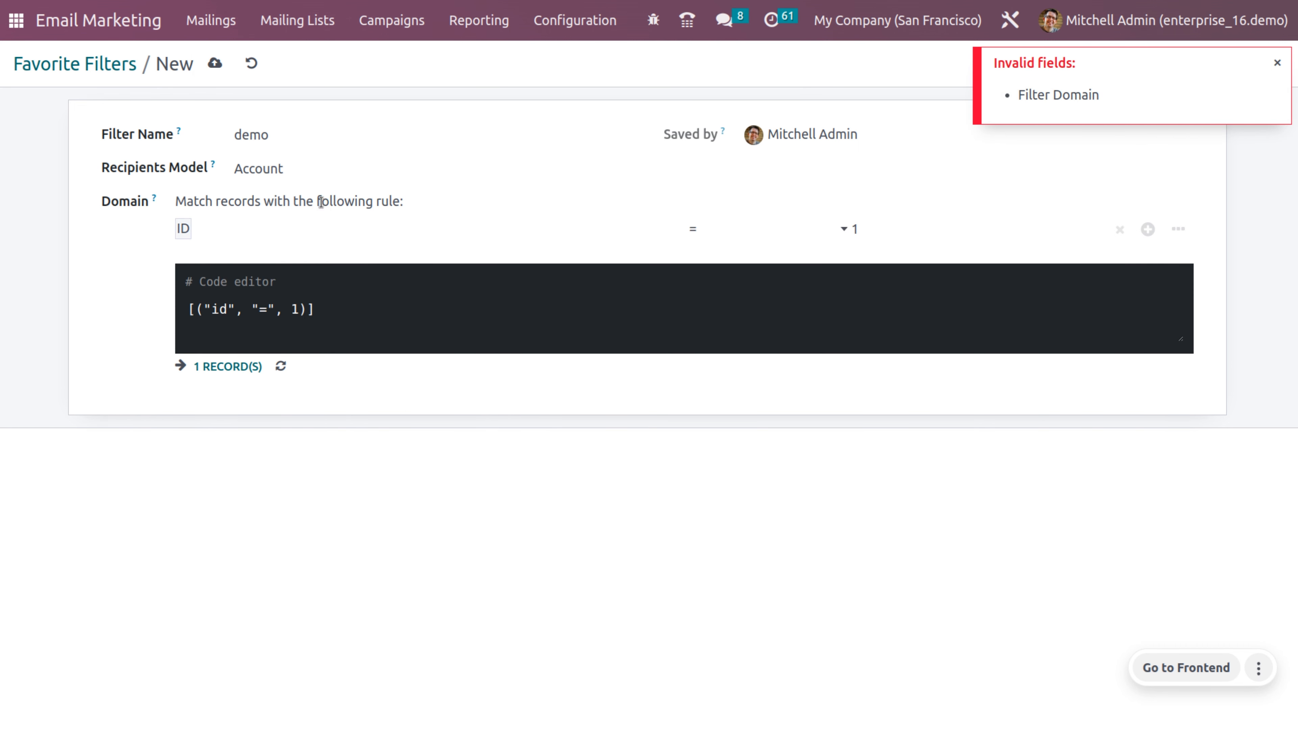
click(266, 225)
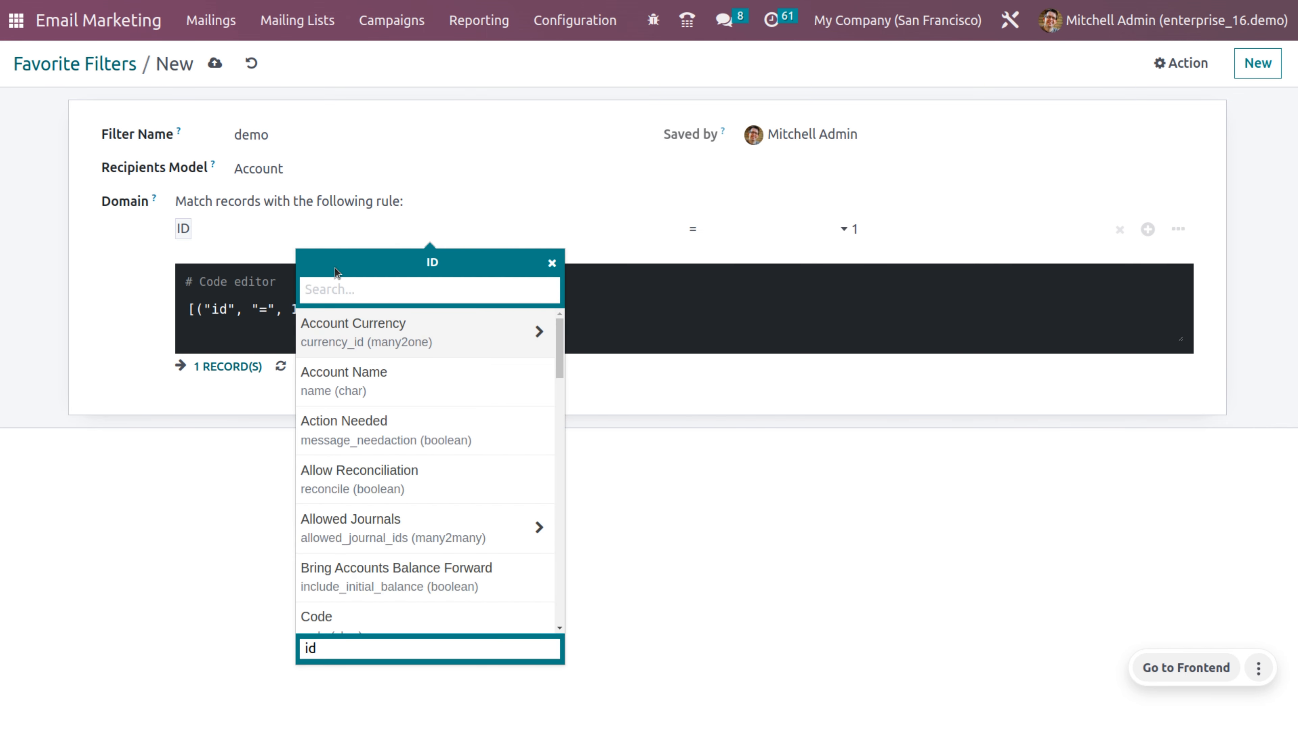
click(398, 346)
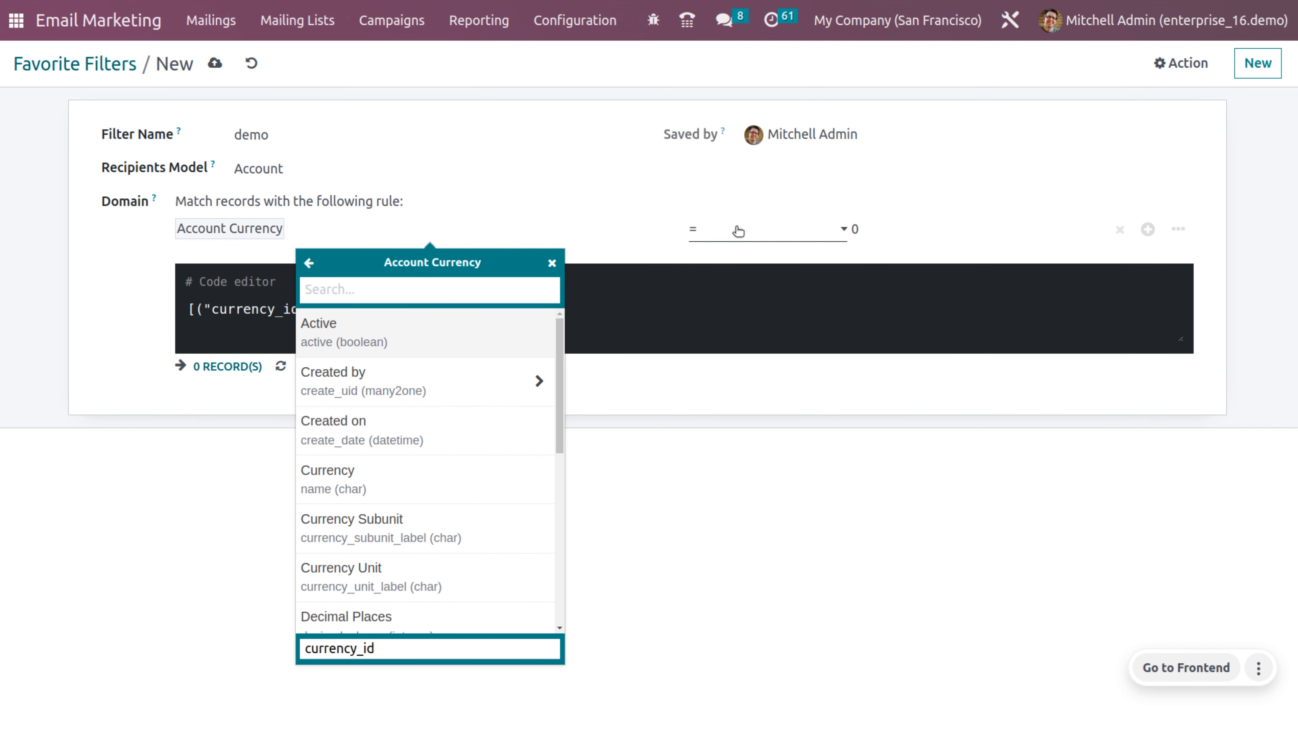
click(743, 235)
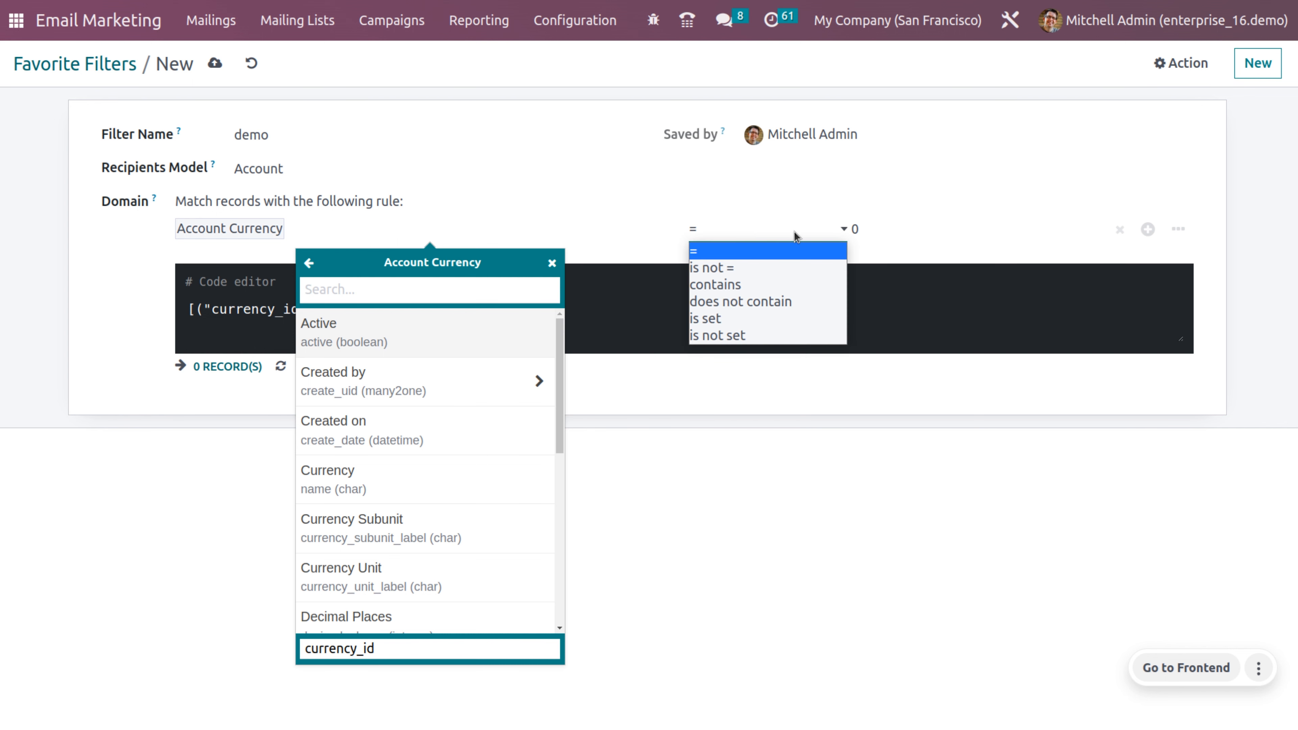
click(927, 227)
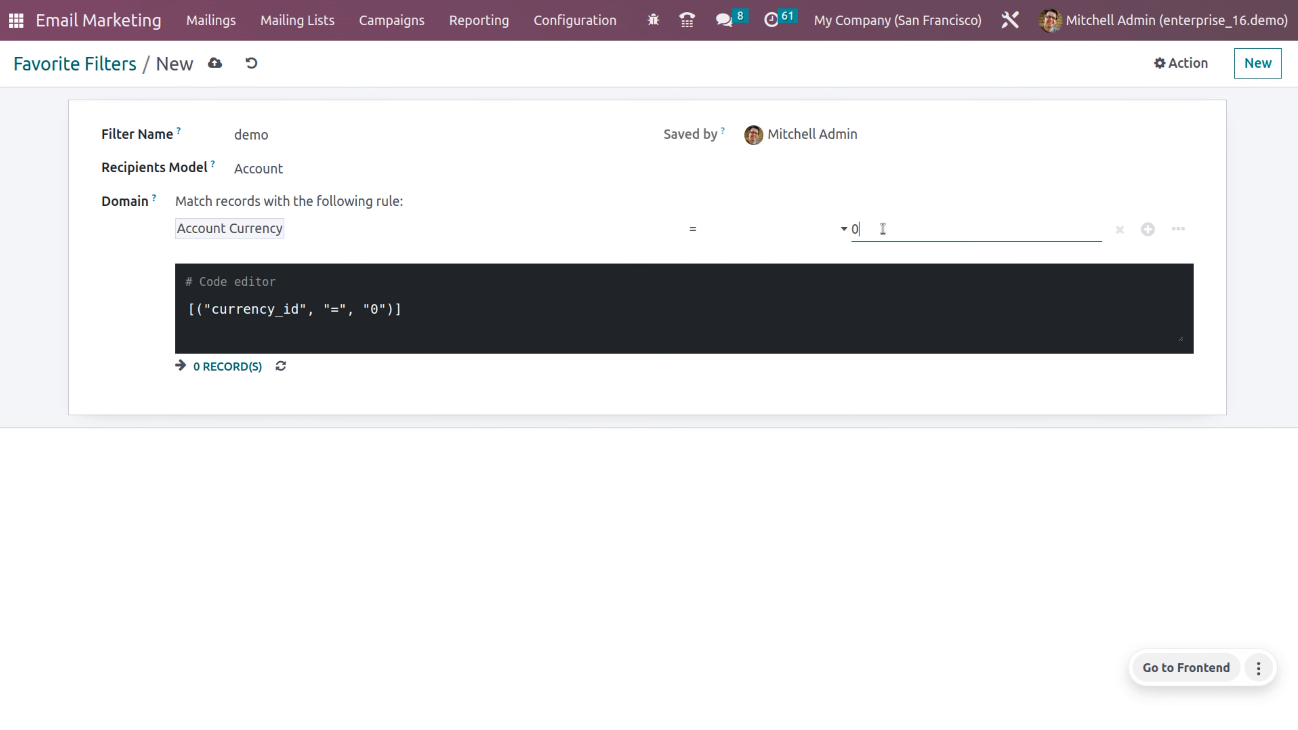
key(BackSpace)
text(1)
click(386, 395)
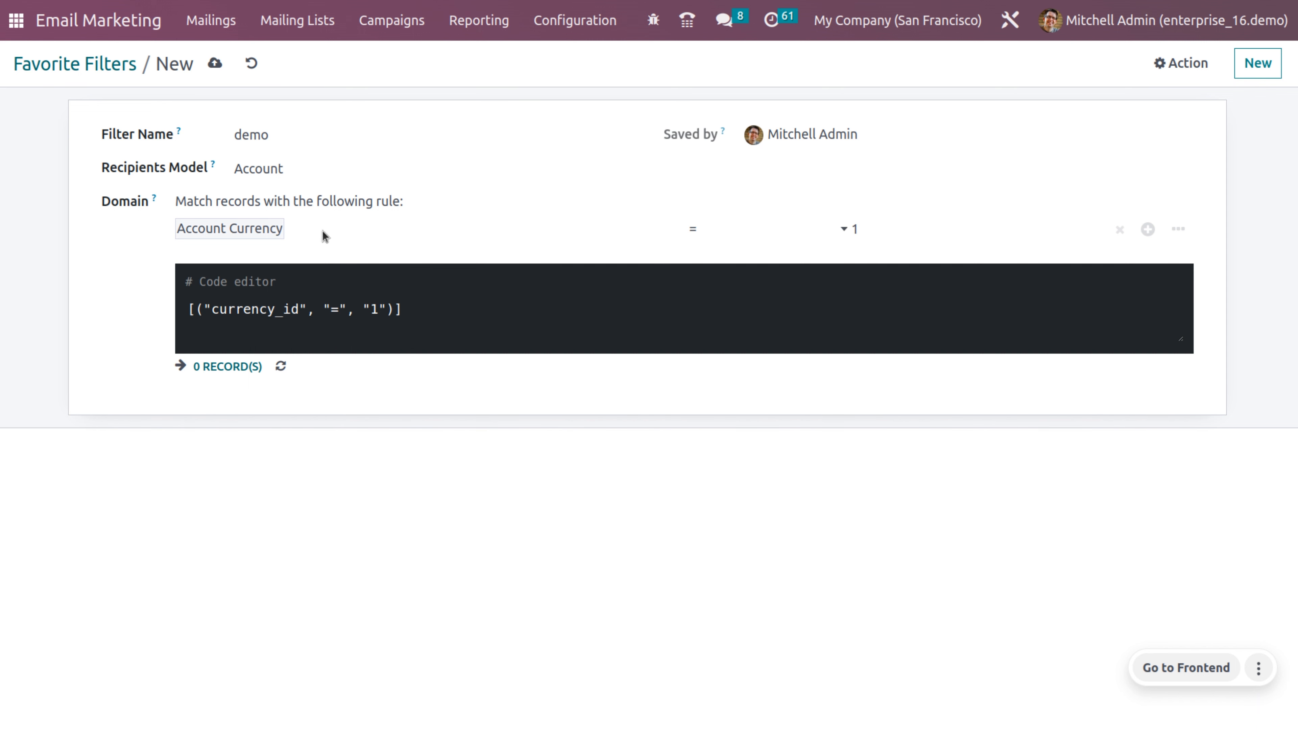
Step: Change the rule to Account Currency > Currency = USD and recount the matching records
click(493, 233)
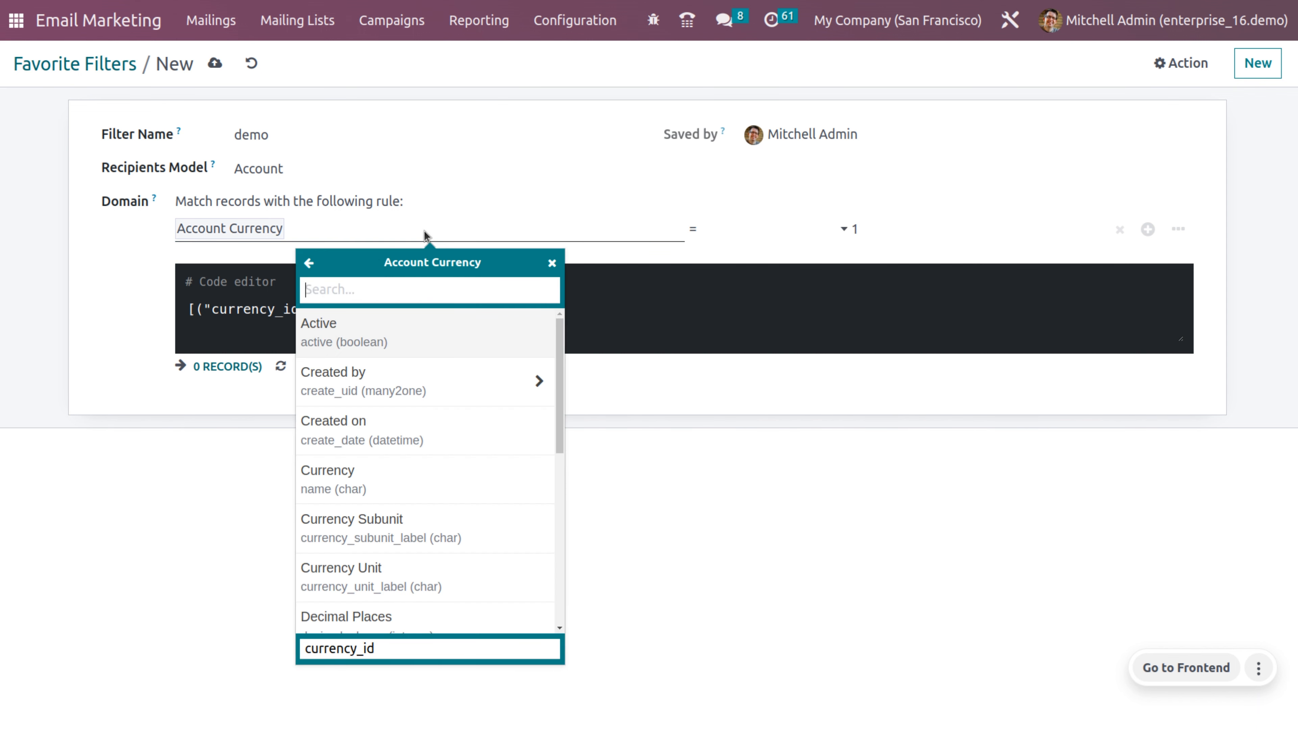
click(380, 479)
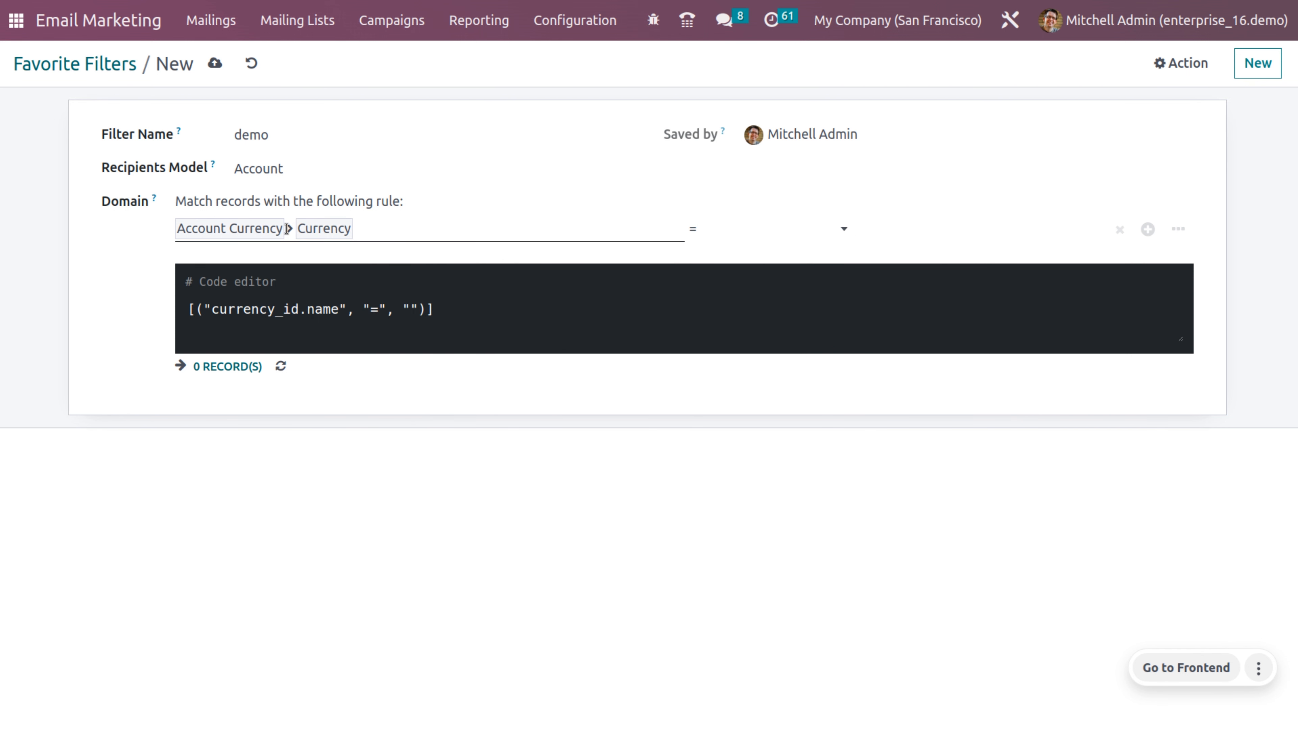
click(924, 230)
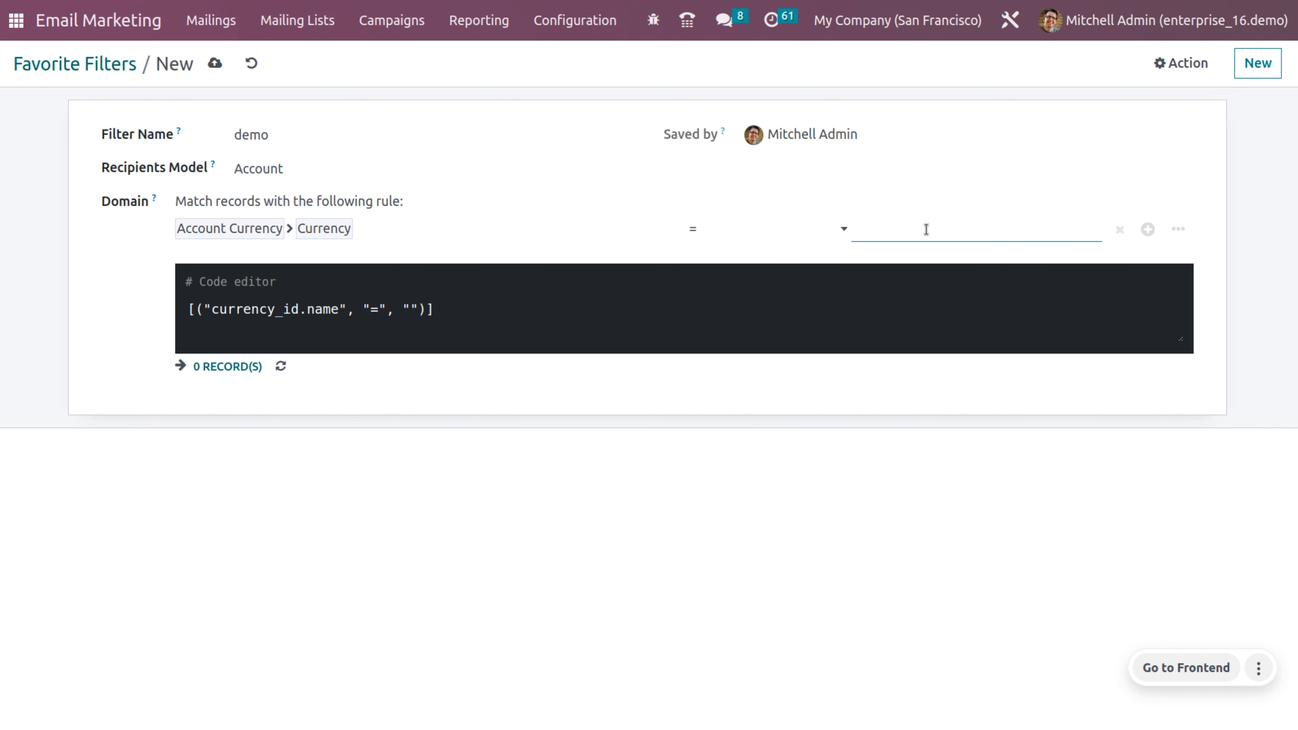
text(USD)
click(603, 405)
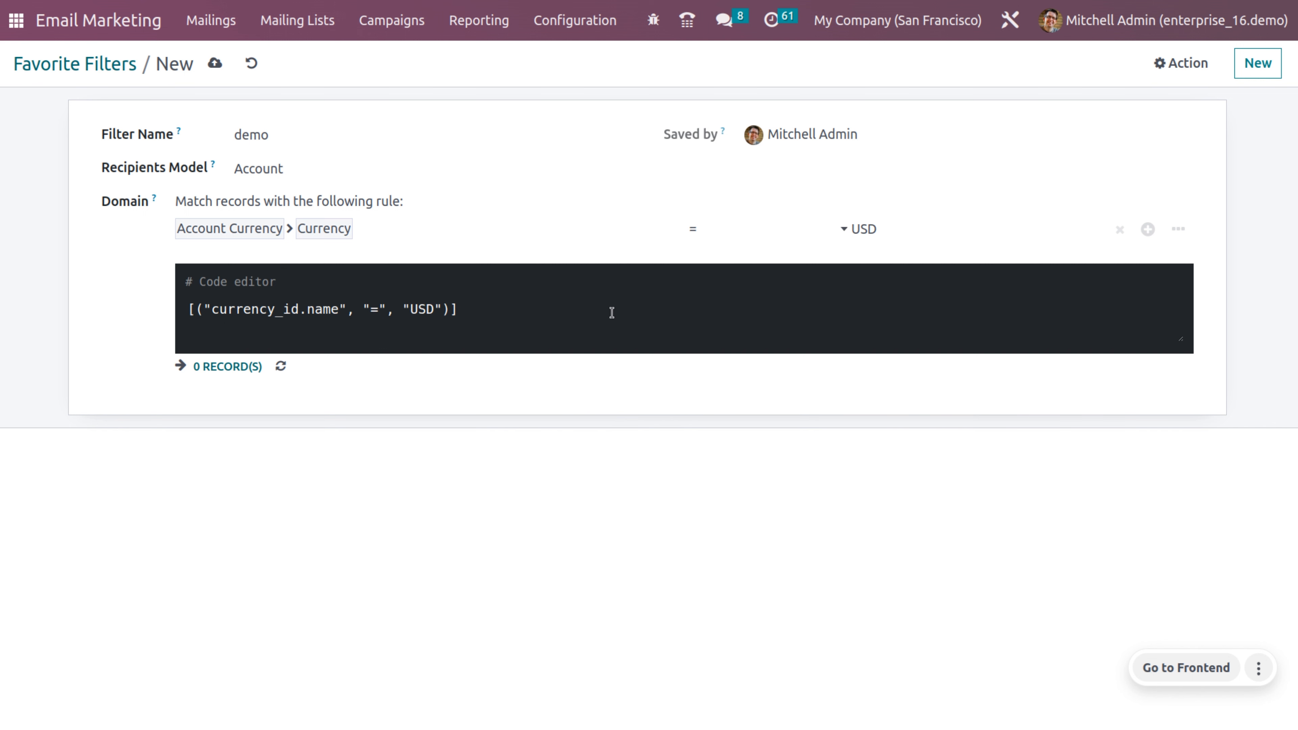
click(282, 367)
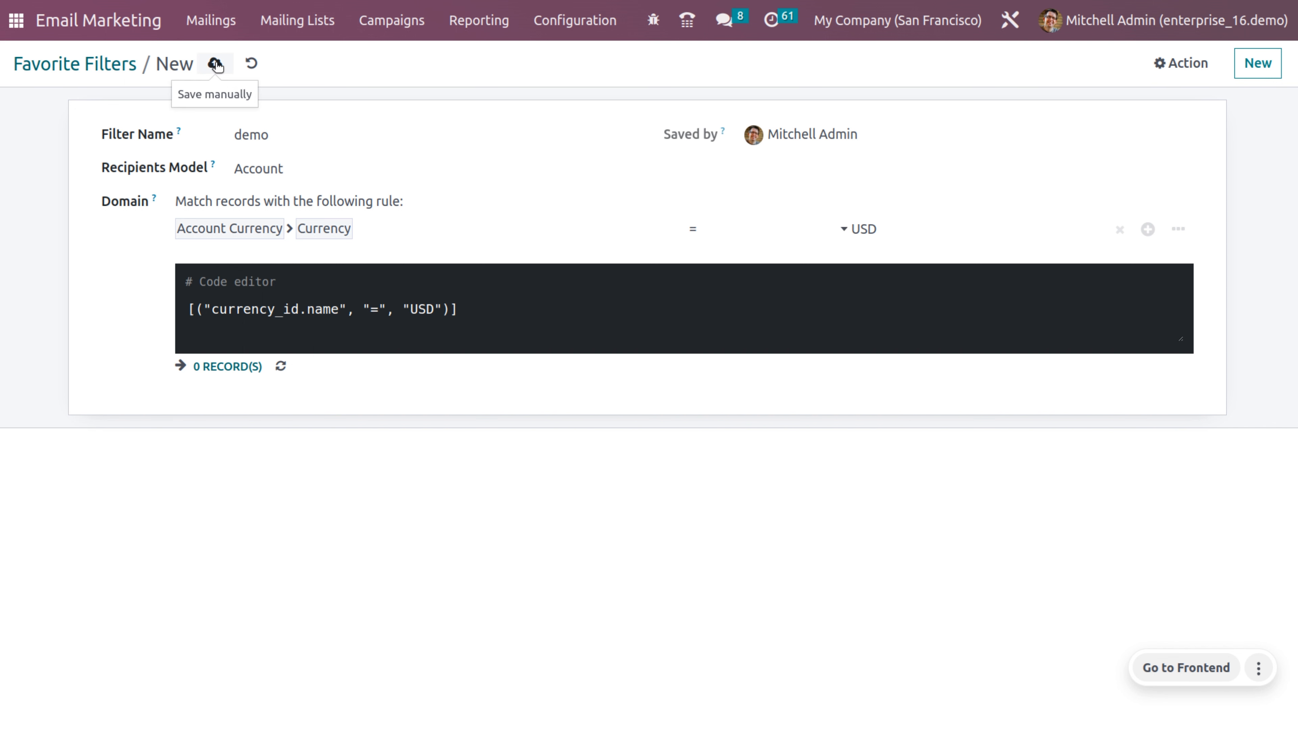
Step: Save the demo filter, see it matches 0 records, and open the Mass Mailing Analysis report
click(216, 65)
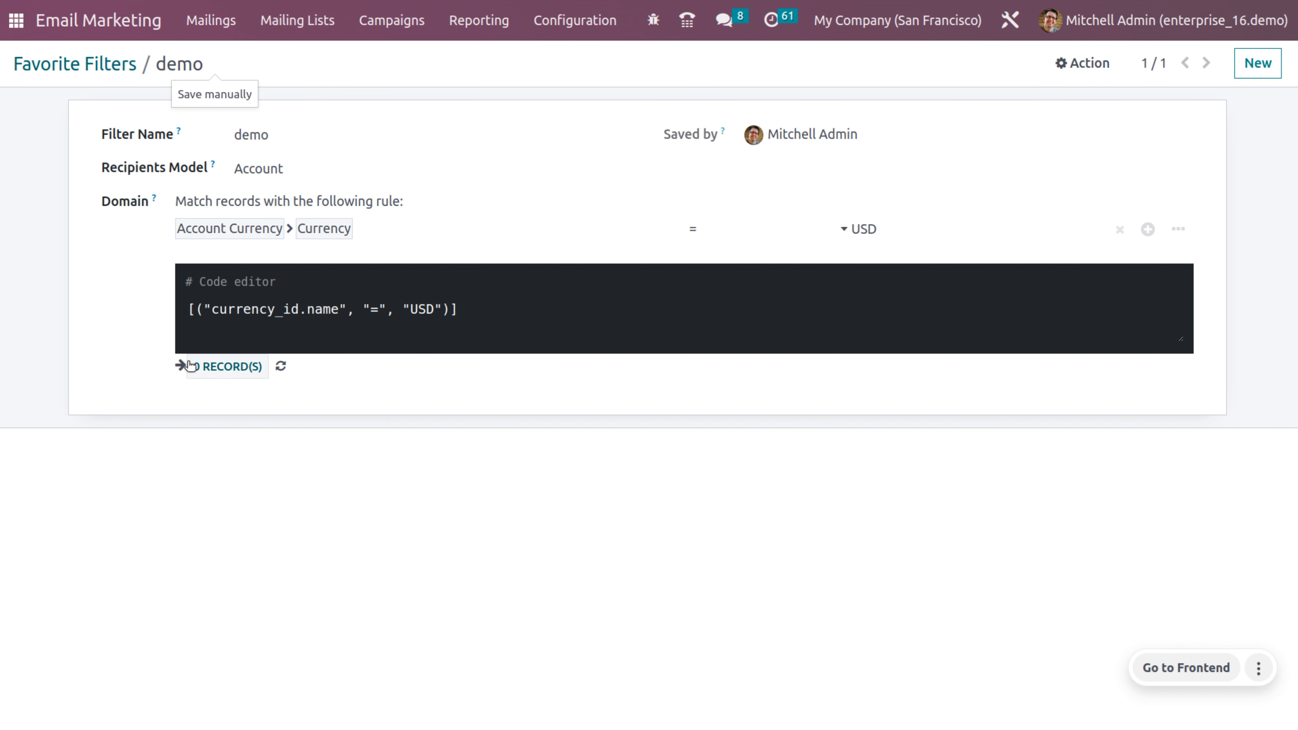
click(190, 365)
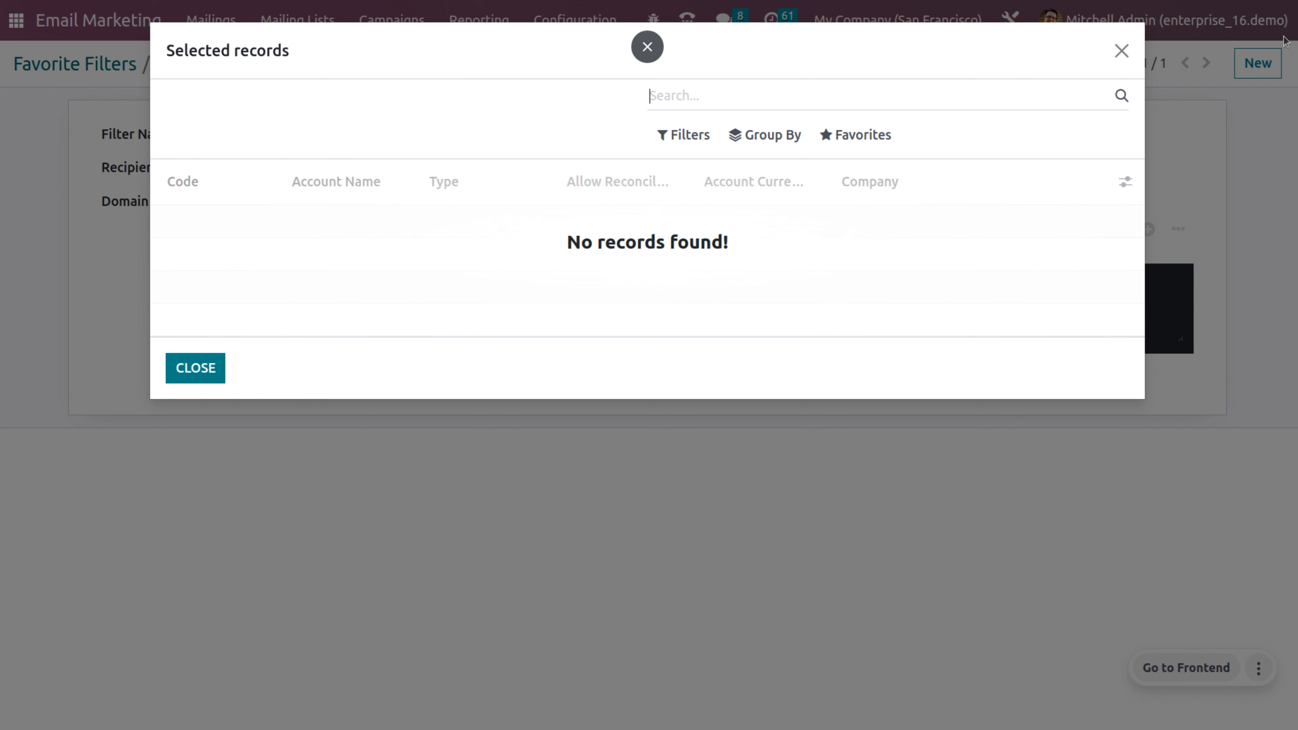
click(1121, 50)
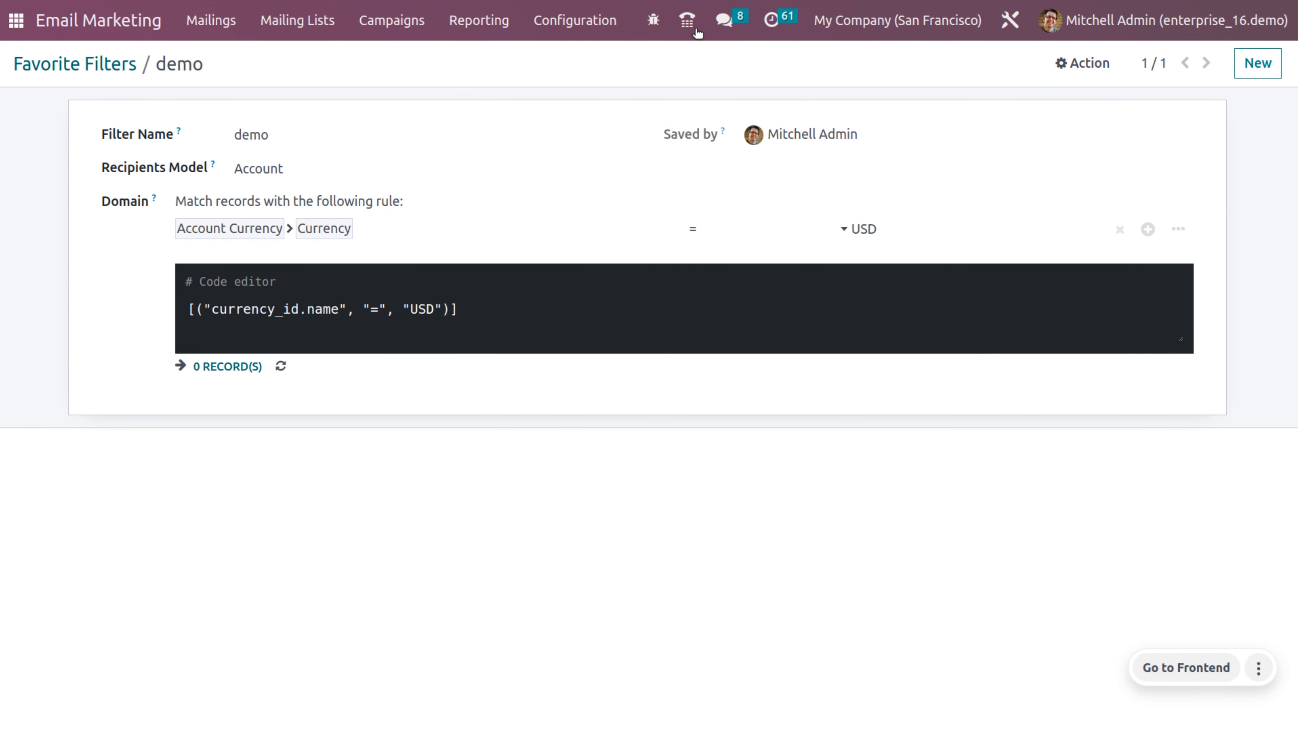
click(486, 18)
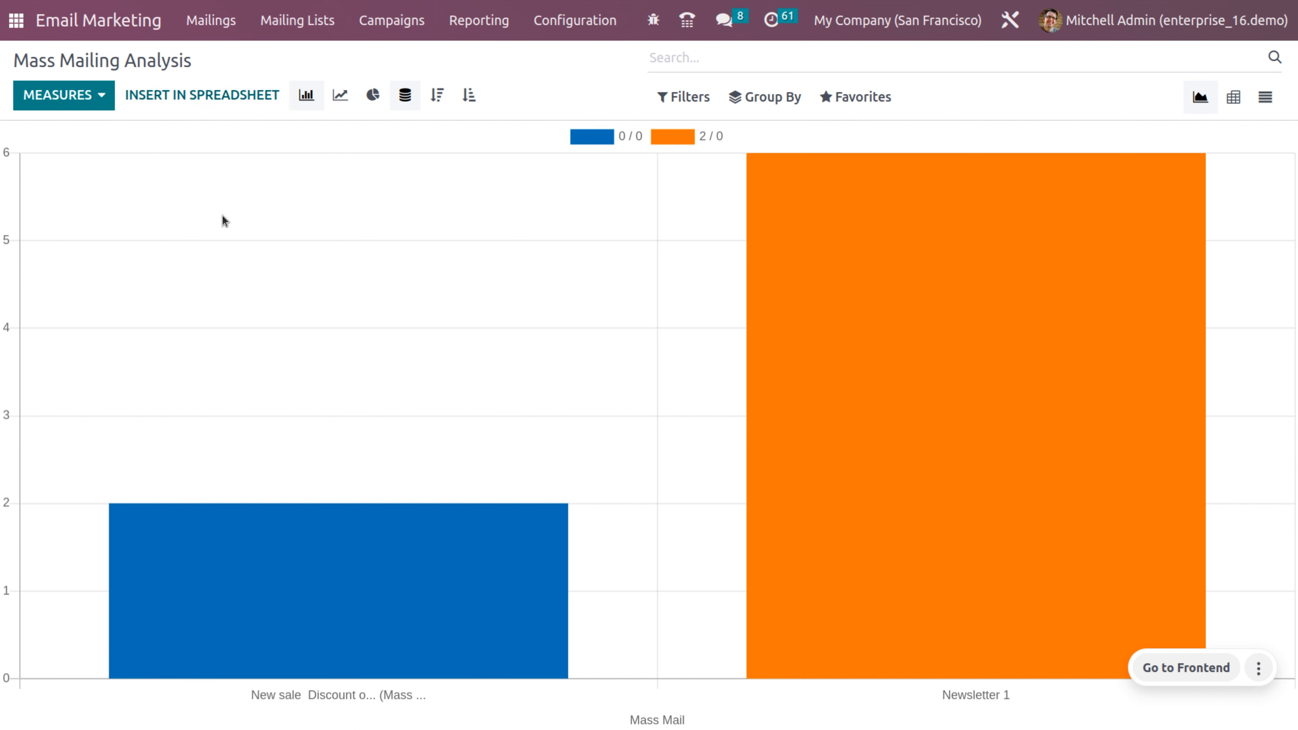
Step: Cycle the chart measure through Bounced, Canceled, Clicked, Delivered, Error, Opened, Replied, Scheduled, Sent, ending on Count
click(73, 104)
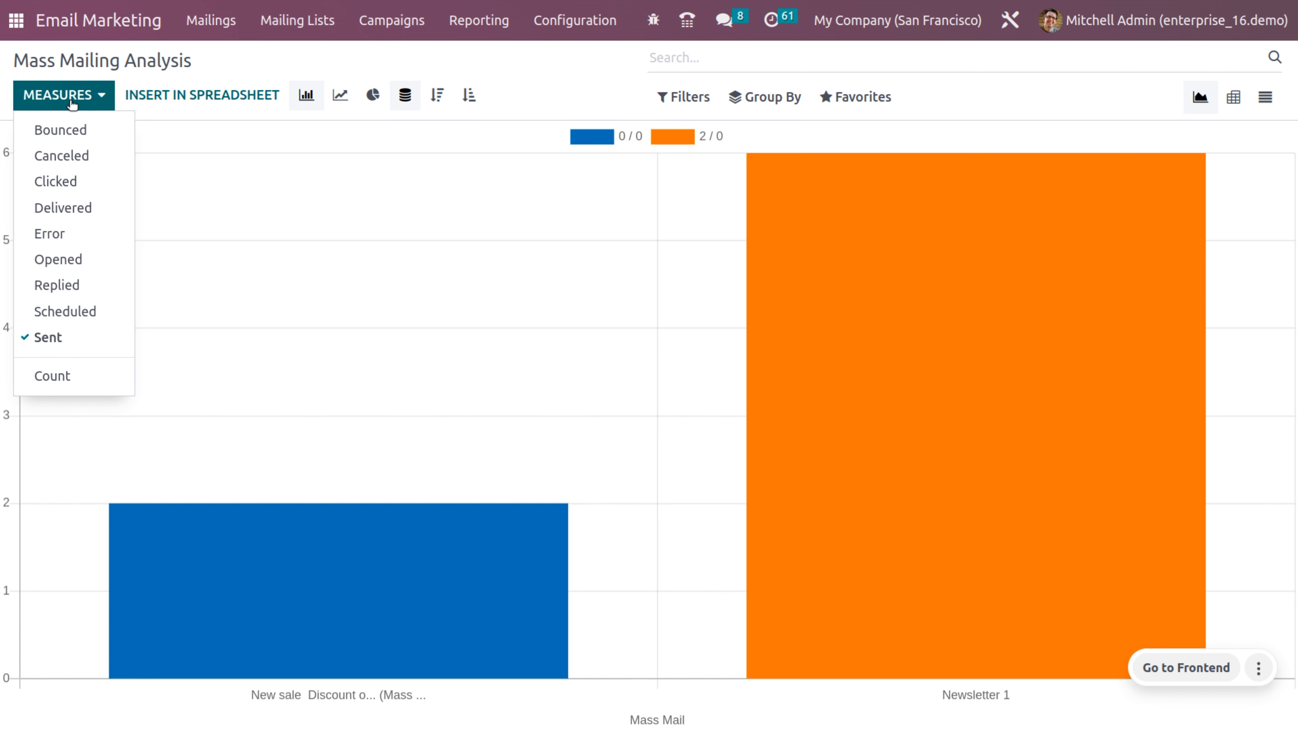
click(72, 130)
click(69, 163)
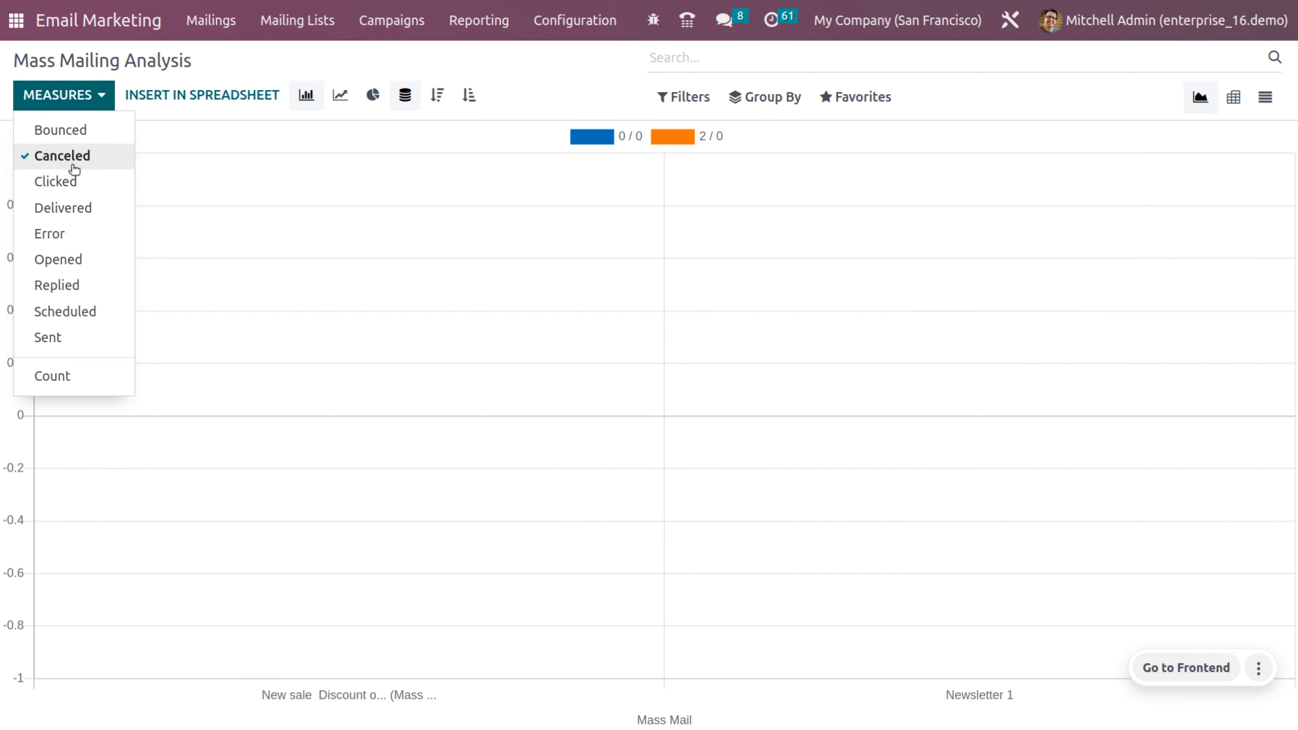
click(88, 192)
click(105, 218)
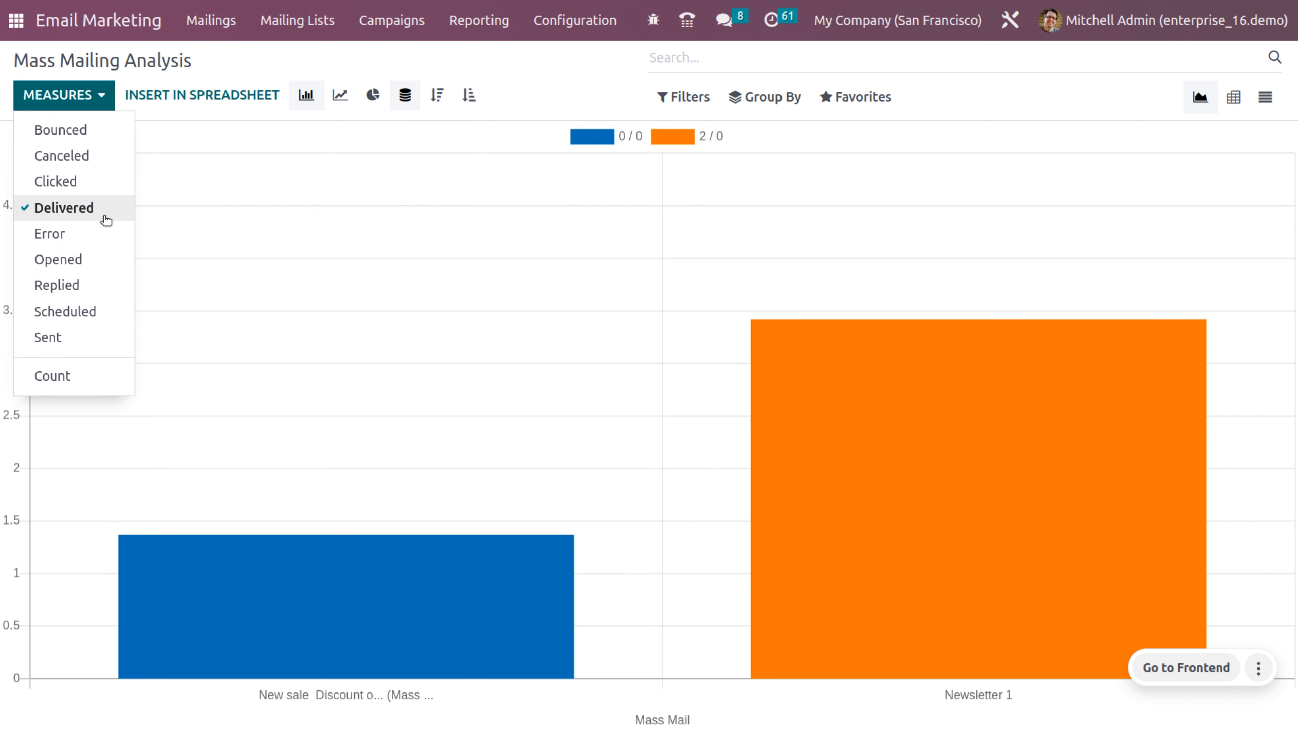
click(90, 235)
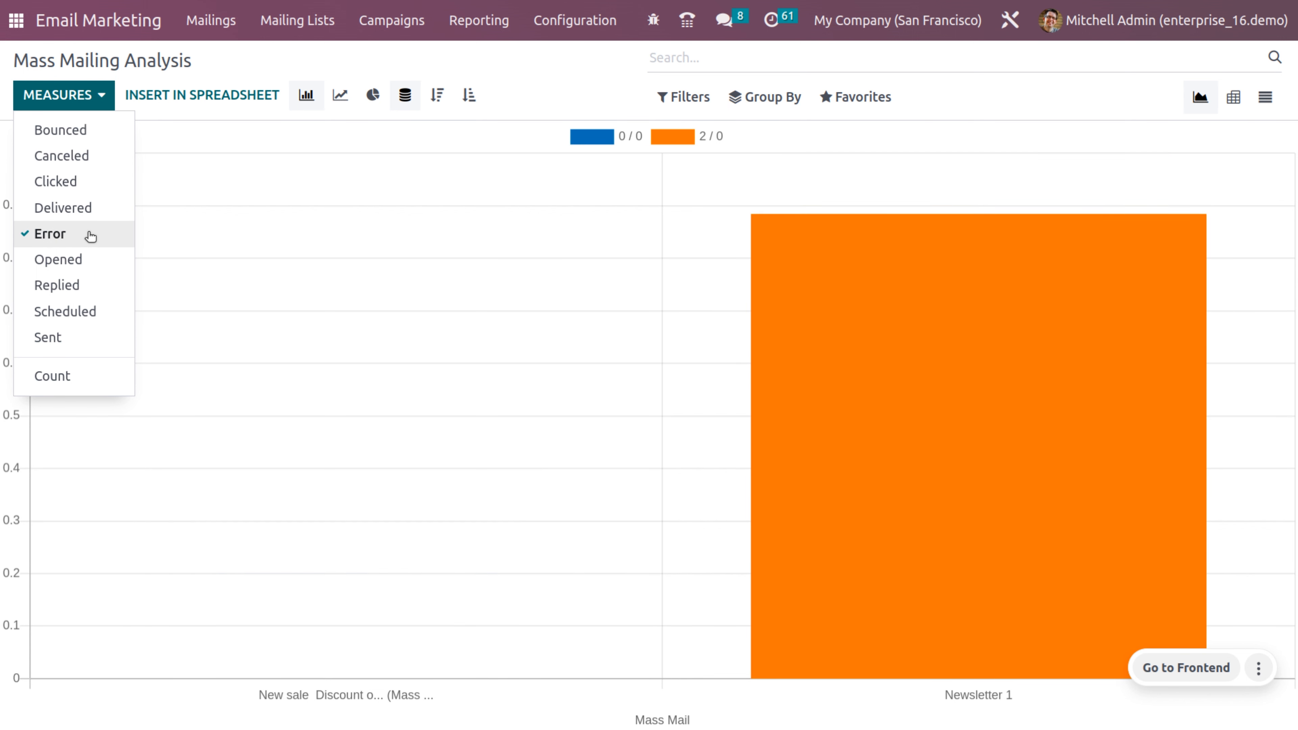
click(86, 262)
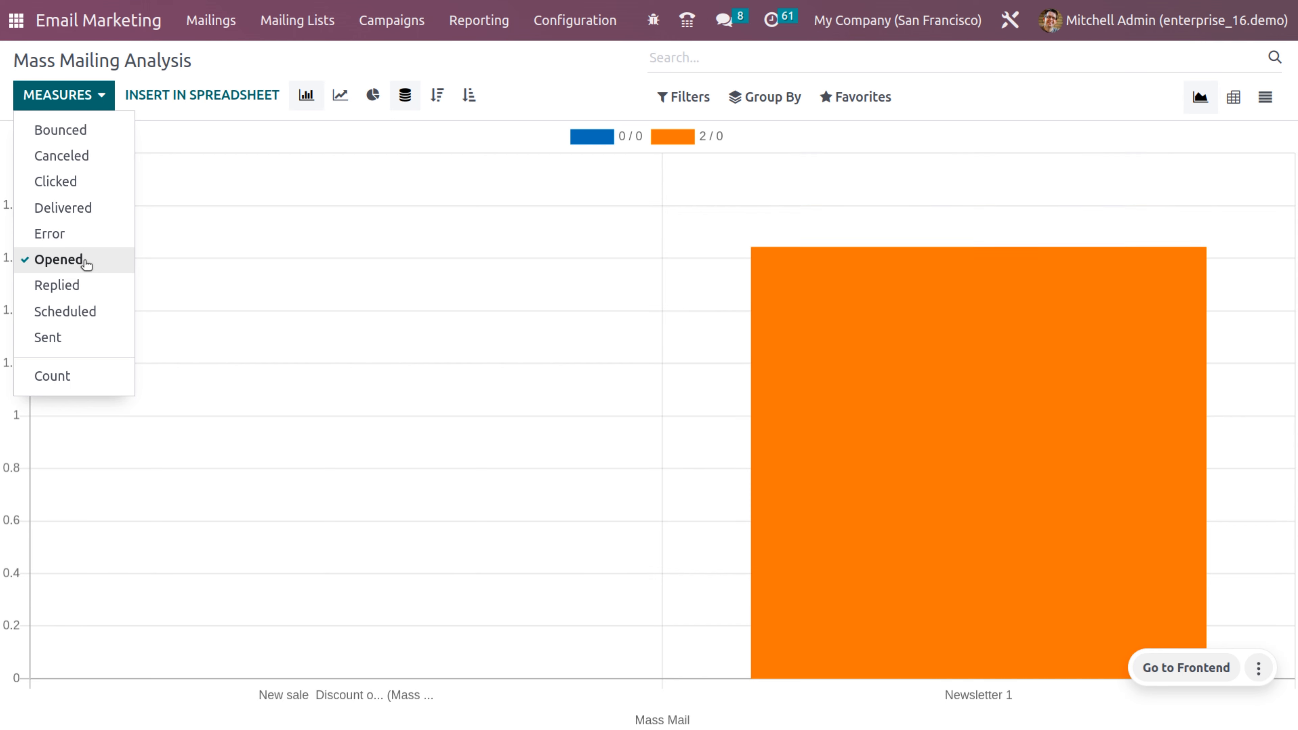
click(95, 289)
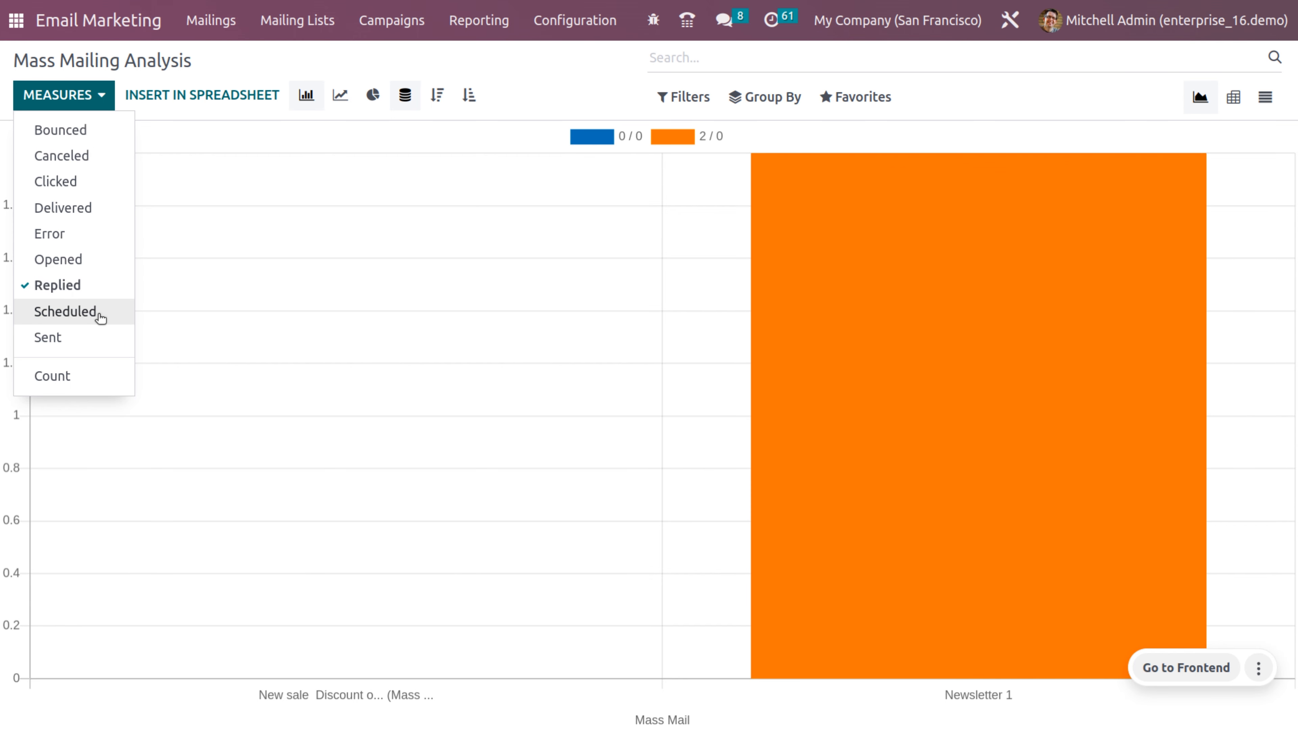
click(101, 317)
click(55, 348)
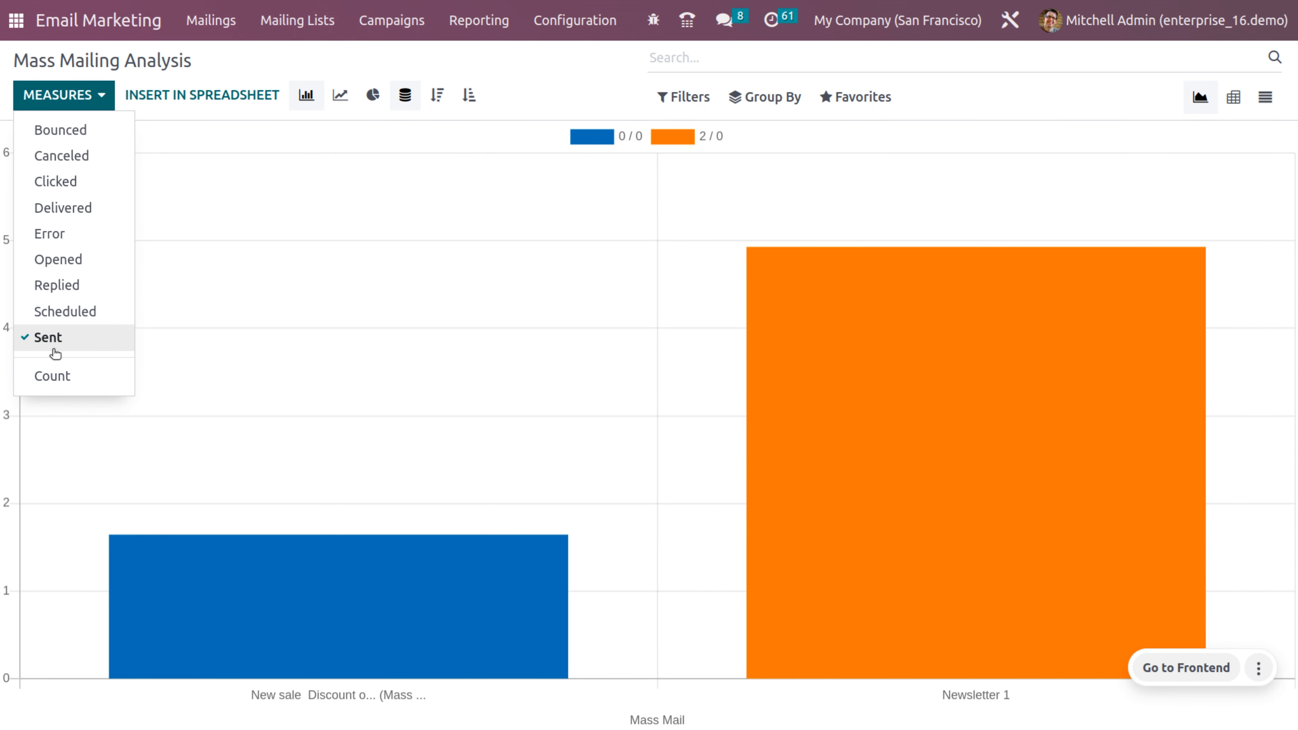
click(74, 381)
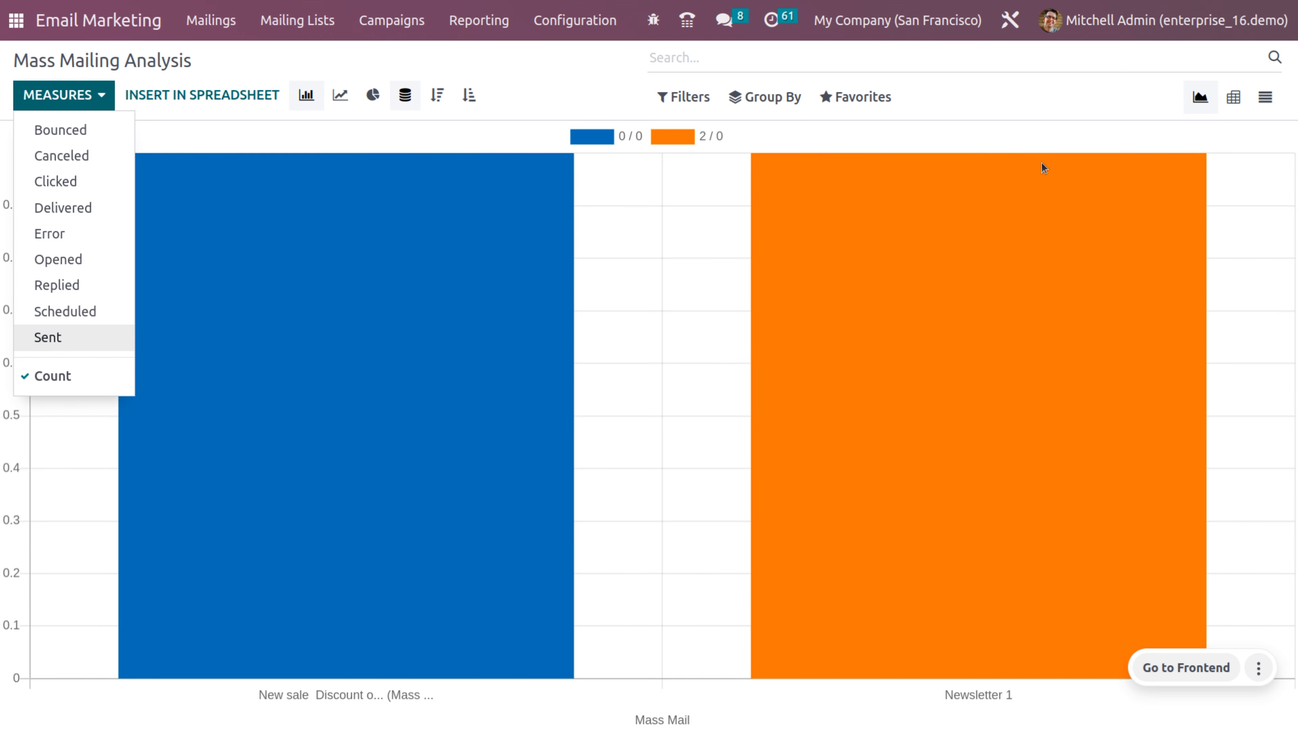
Step: Insert the Mass Mailing Statistics graph into a blank spreadsheet, then return to the analysis
click(254, 96)
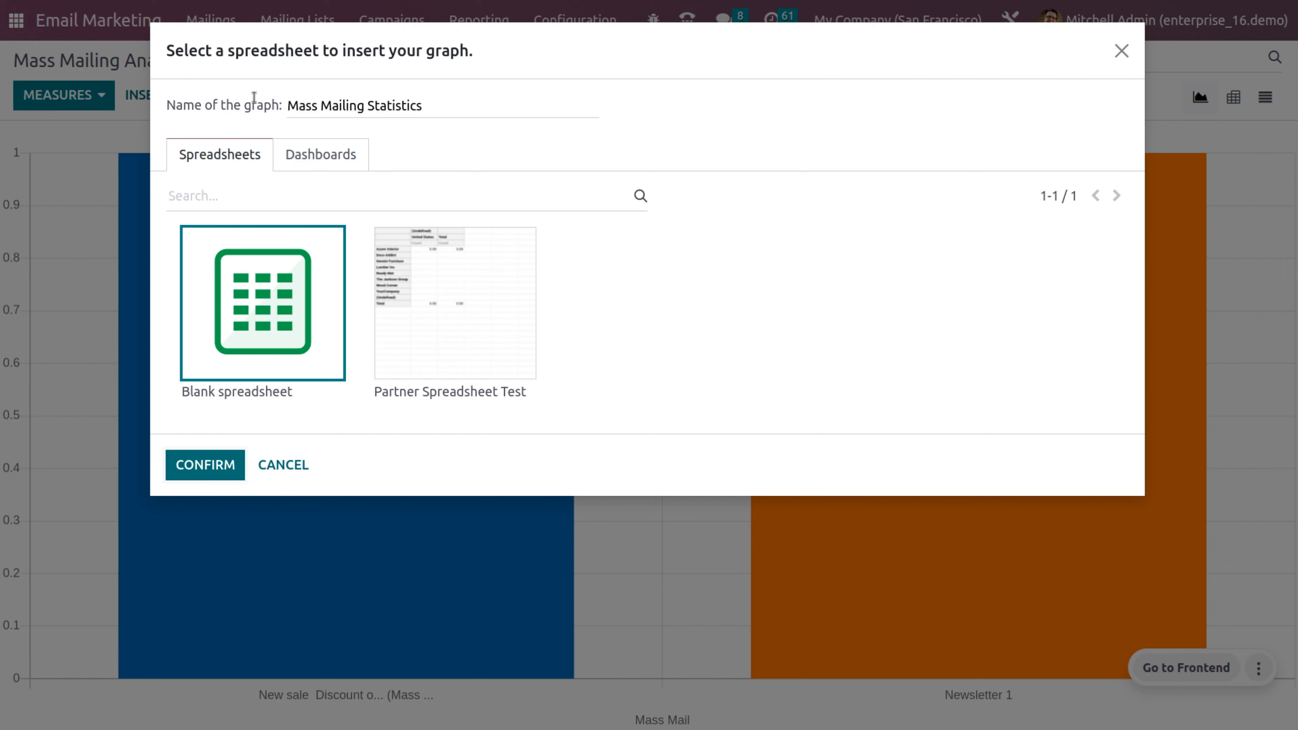
click(182, 465)
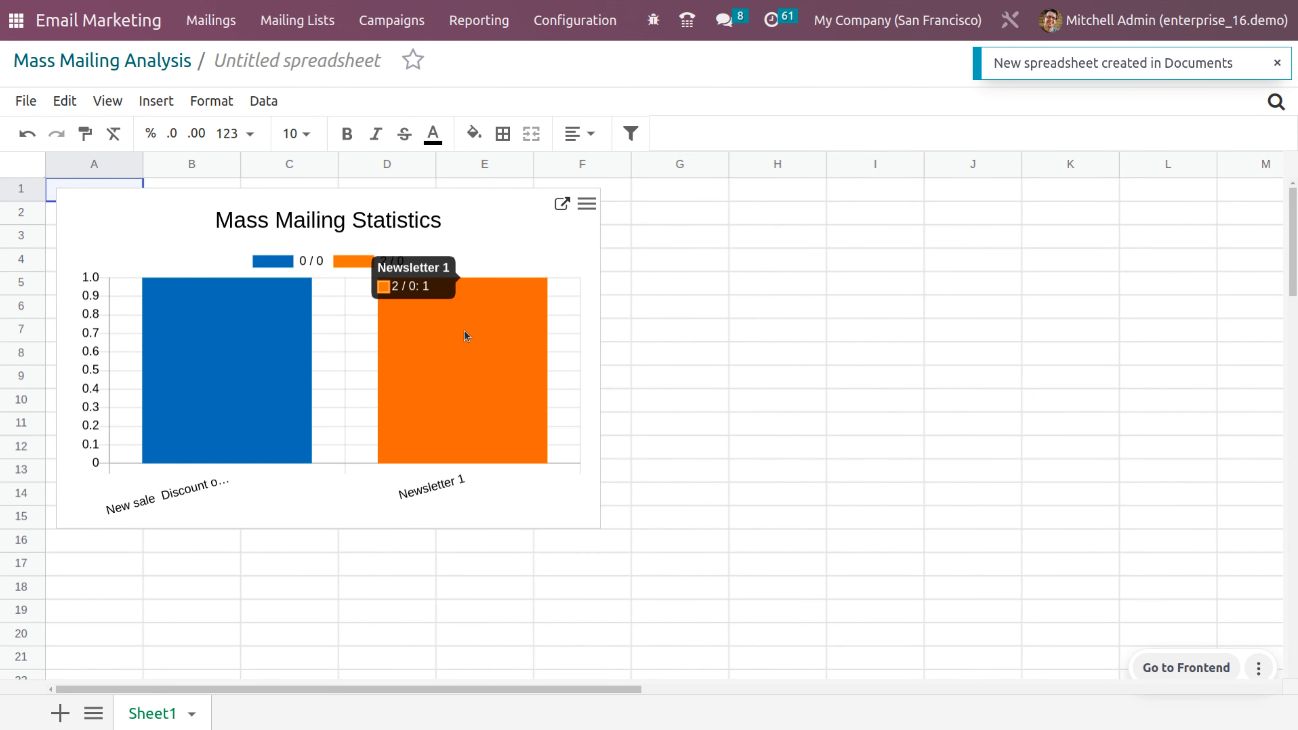
click(155, 62)
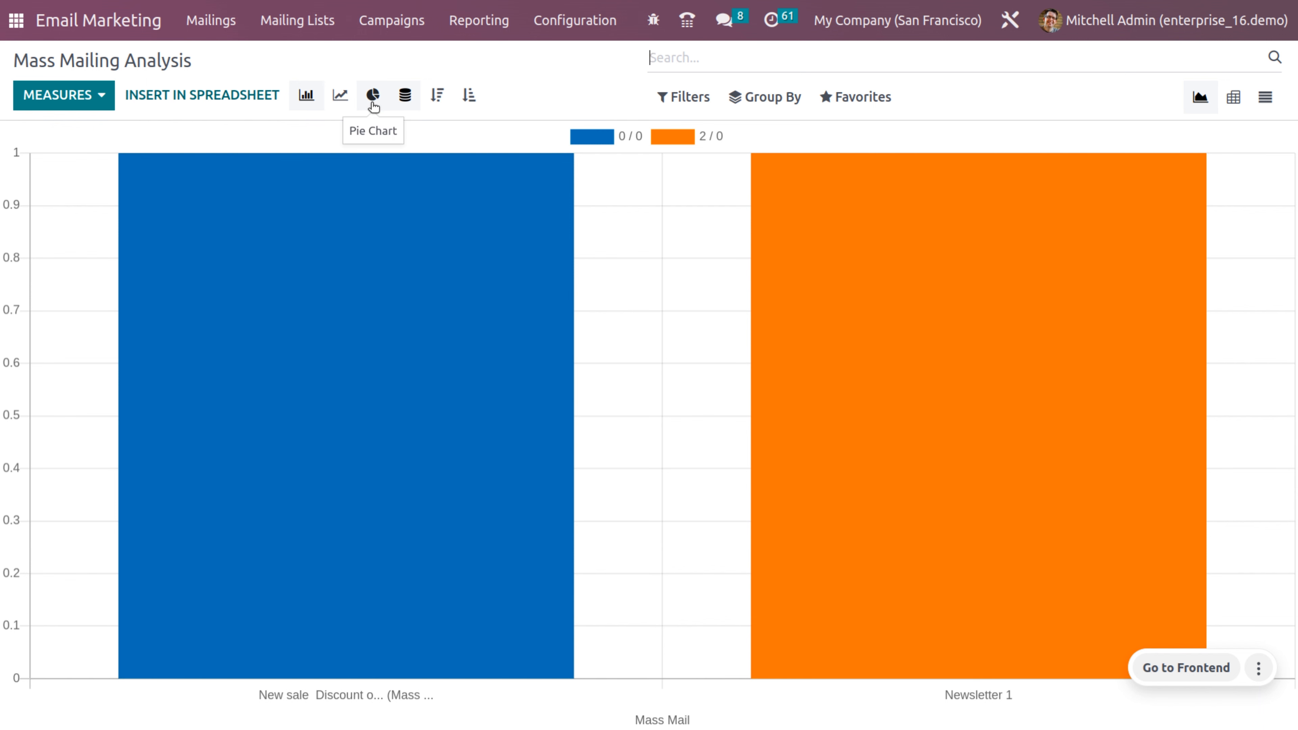
Step: Try the analysis as pie and line charts, then return to the bar chart
click(373, 105)
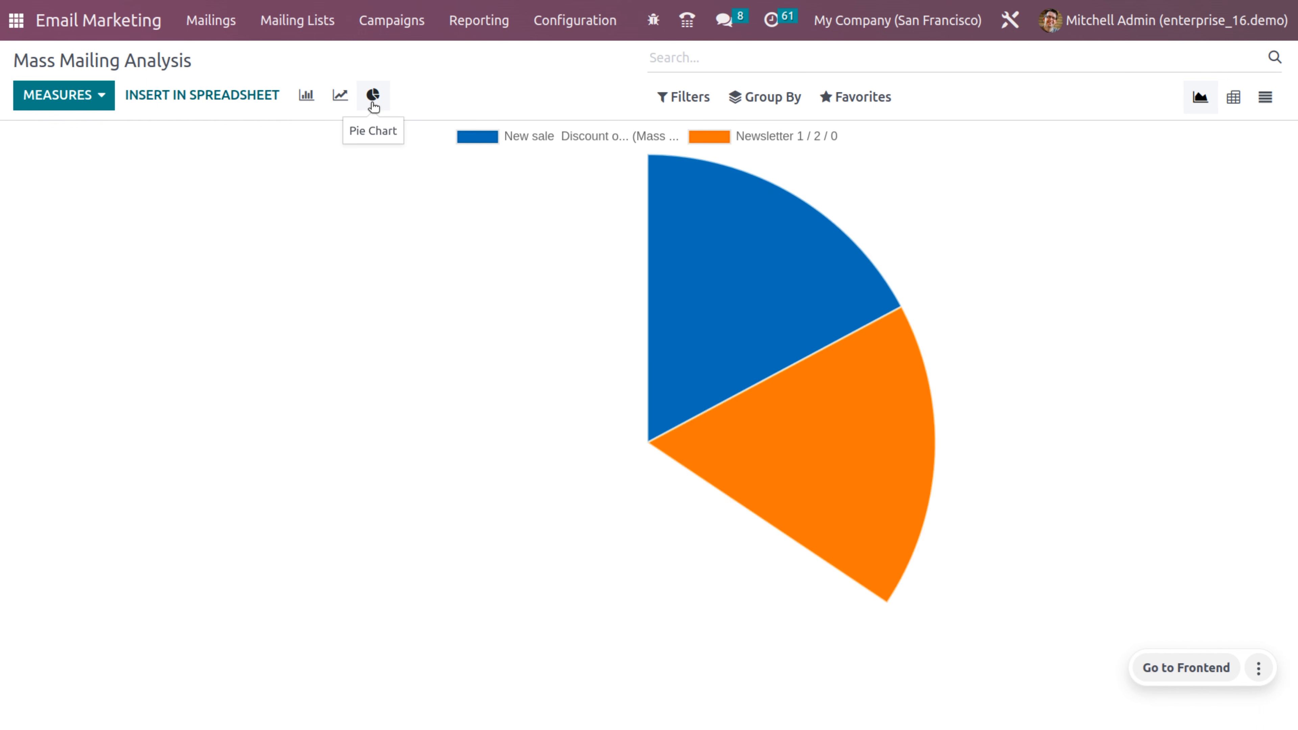
click(335, 94)
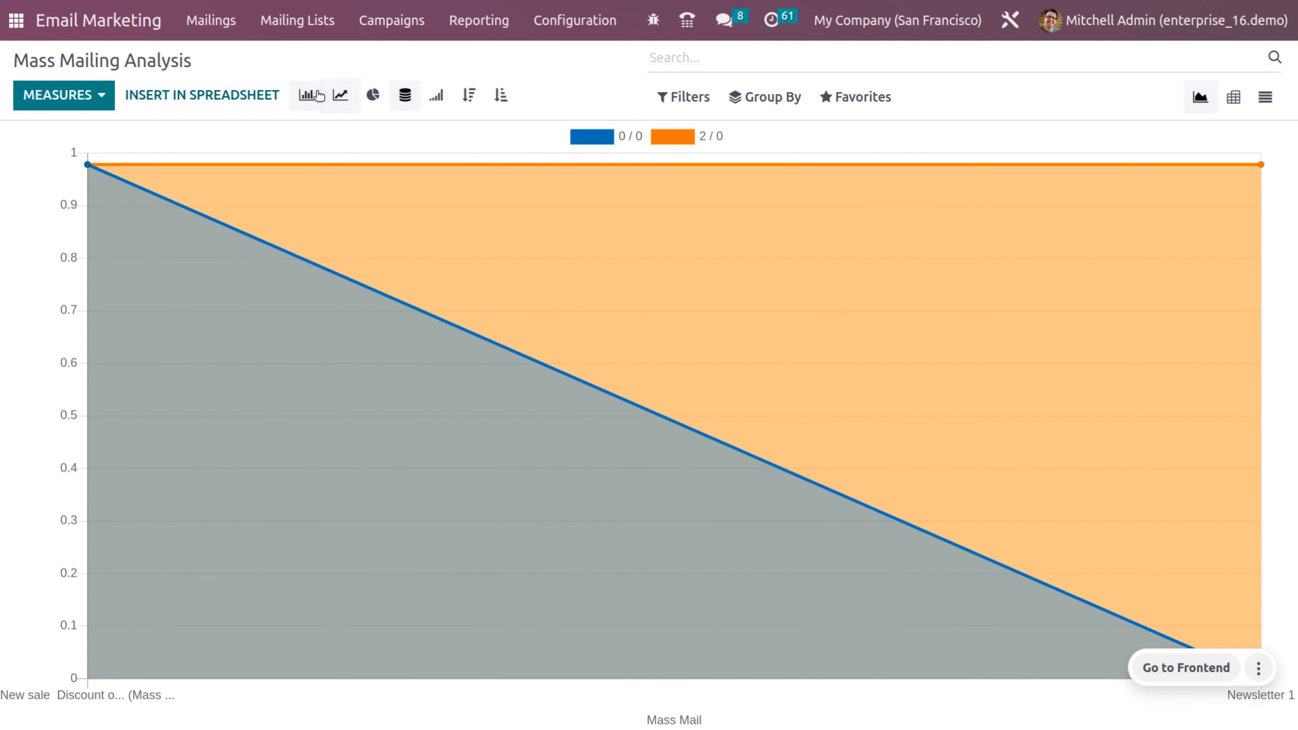
click(307, 95)
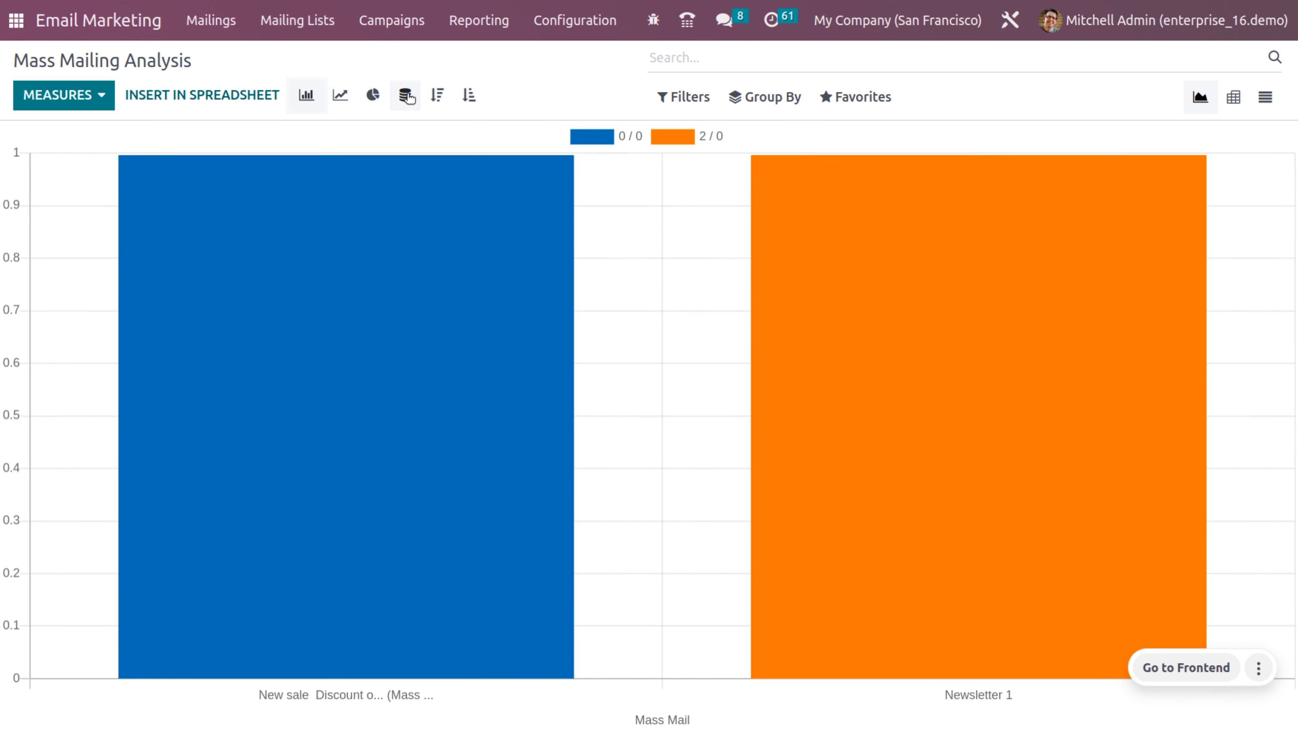
Step: Unstack the bars, sort descending then ascending, and check the pivot and list views
click(403, 103)
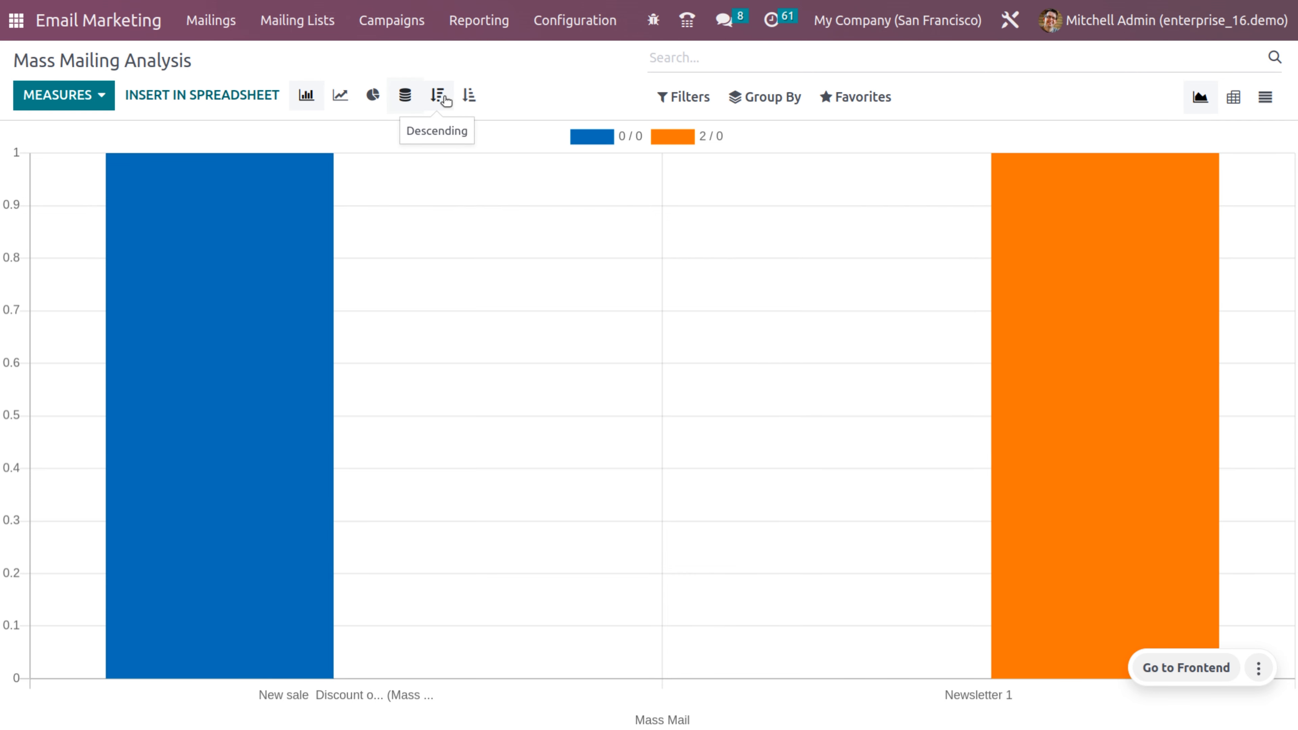
click(441, 97)
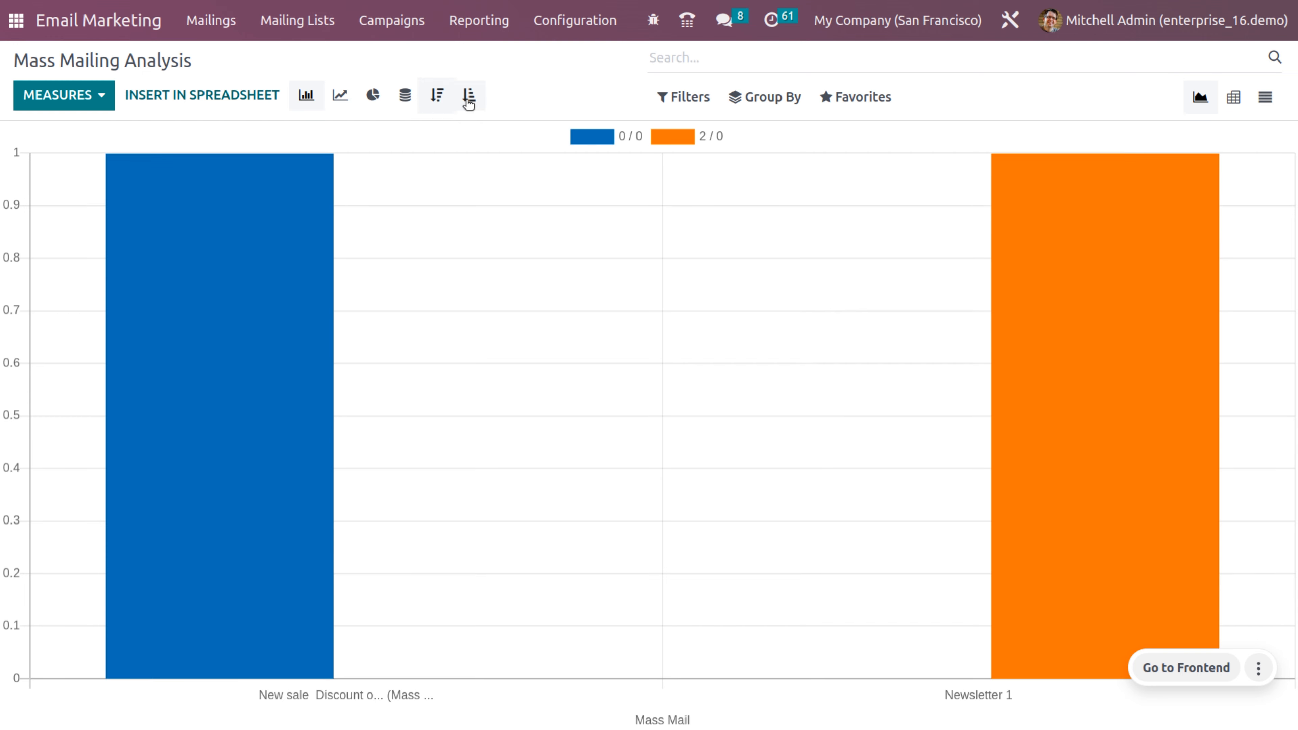
click(468, 100)
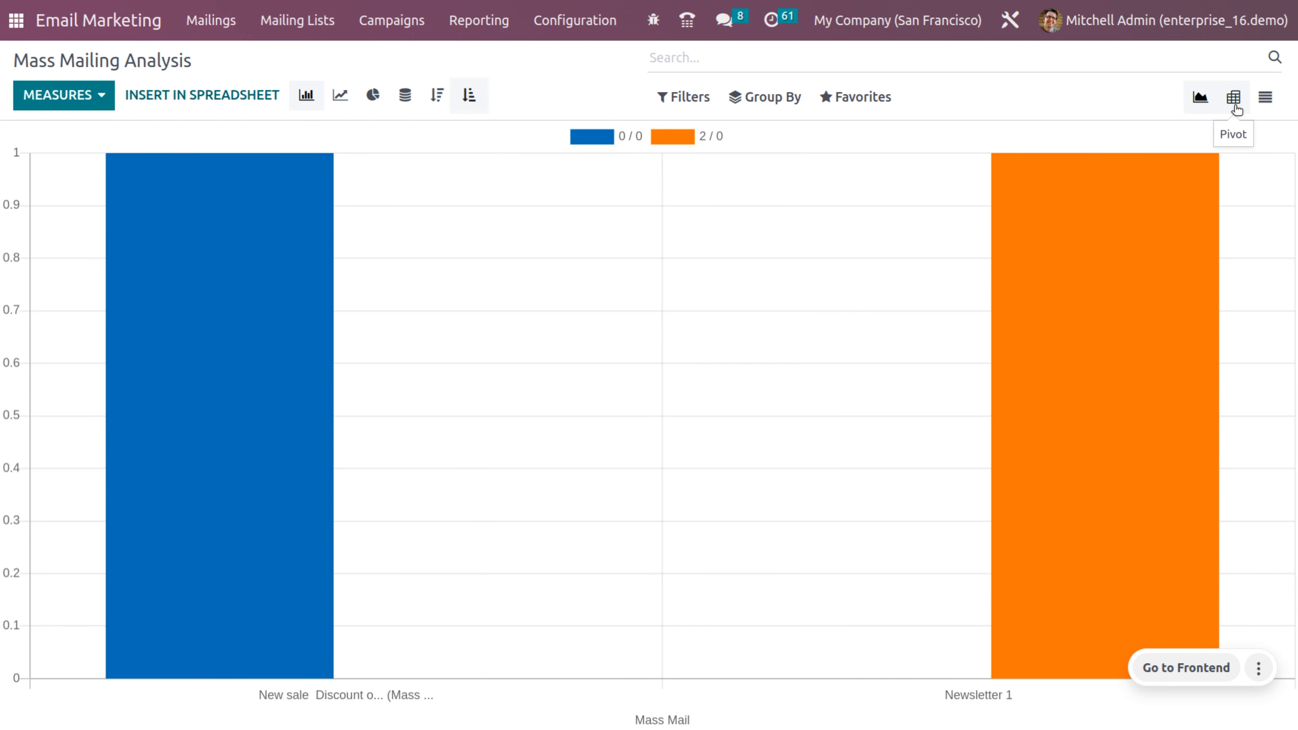
click(1237, 109)
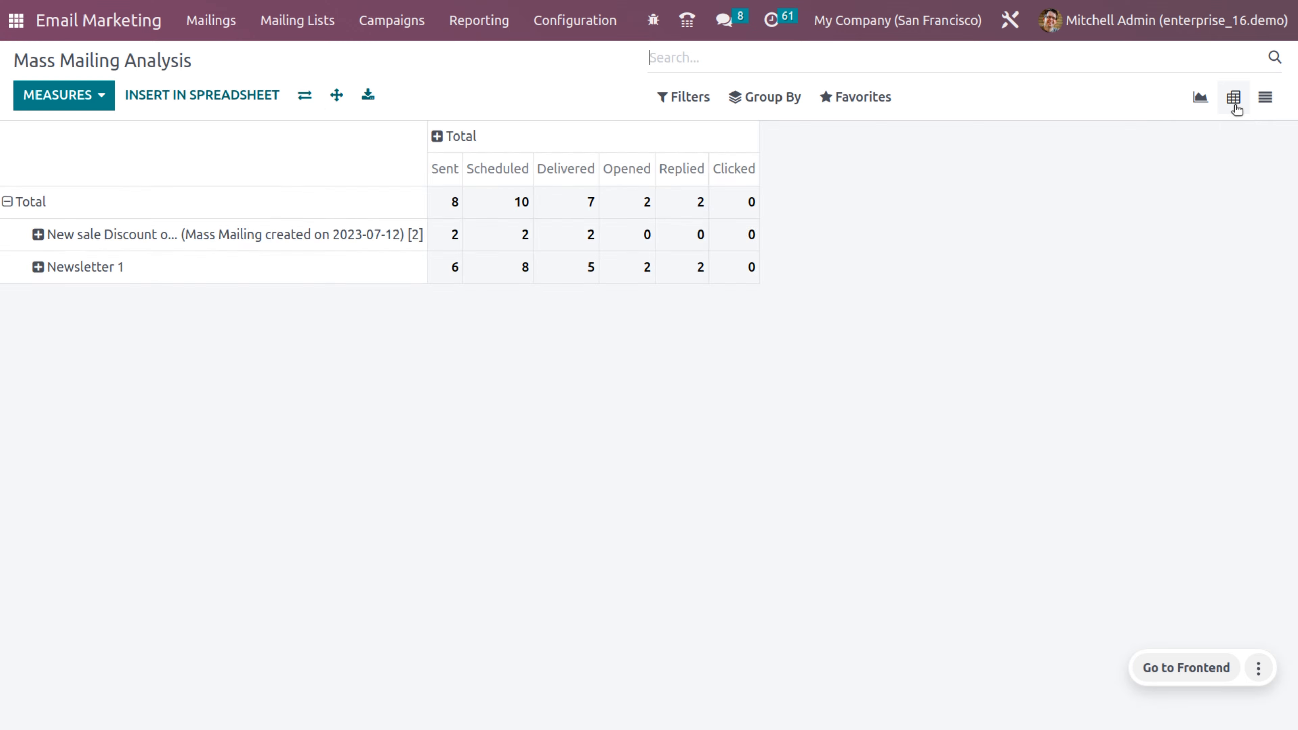
click(1266, 104)
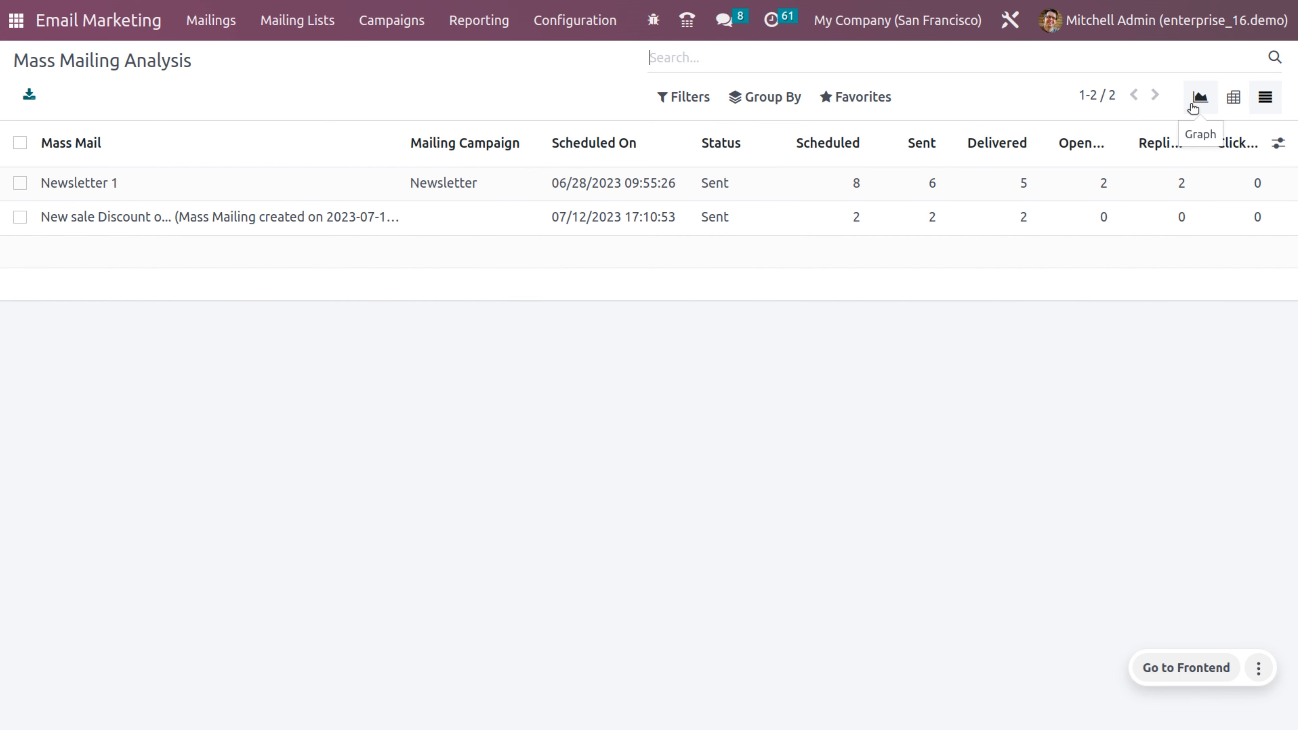
click(1192, 108)
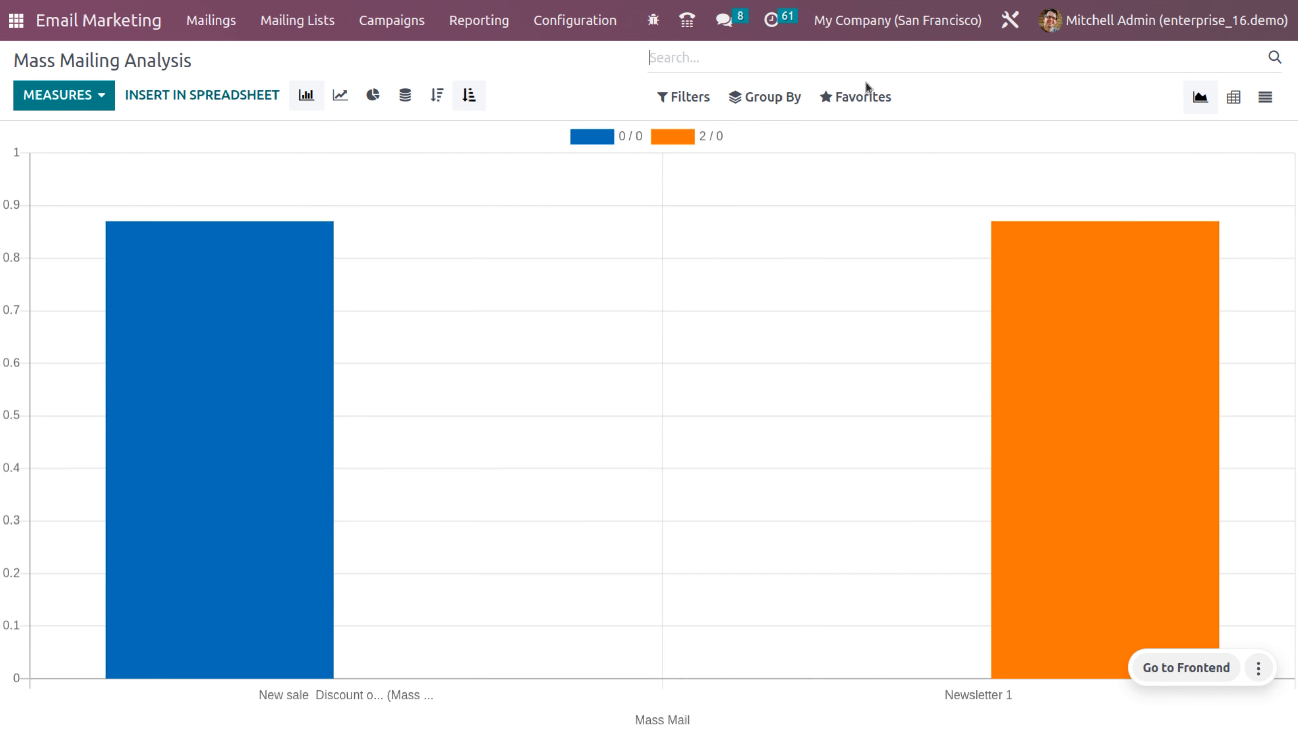
Step: Review Email Marketing Settings with Mailing Campaigns, Dedicated Server, Blacklist Option and 24H Stat Reports enabled
click(581, 32)
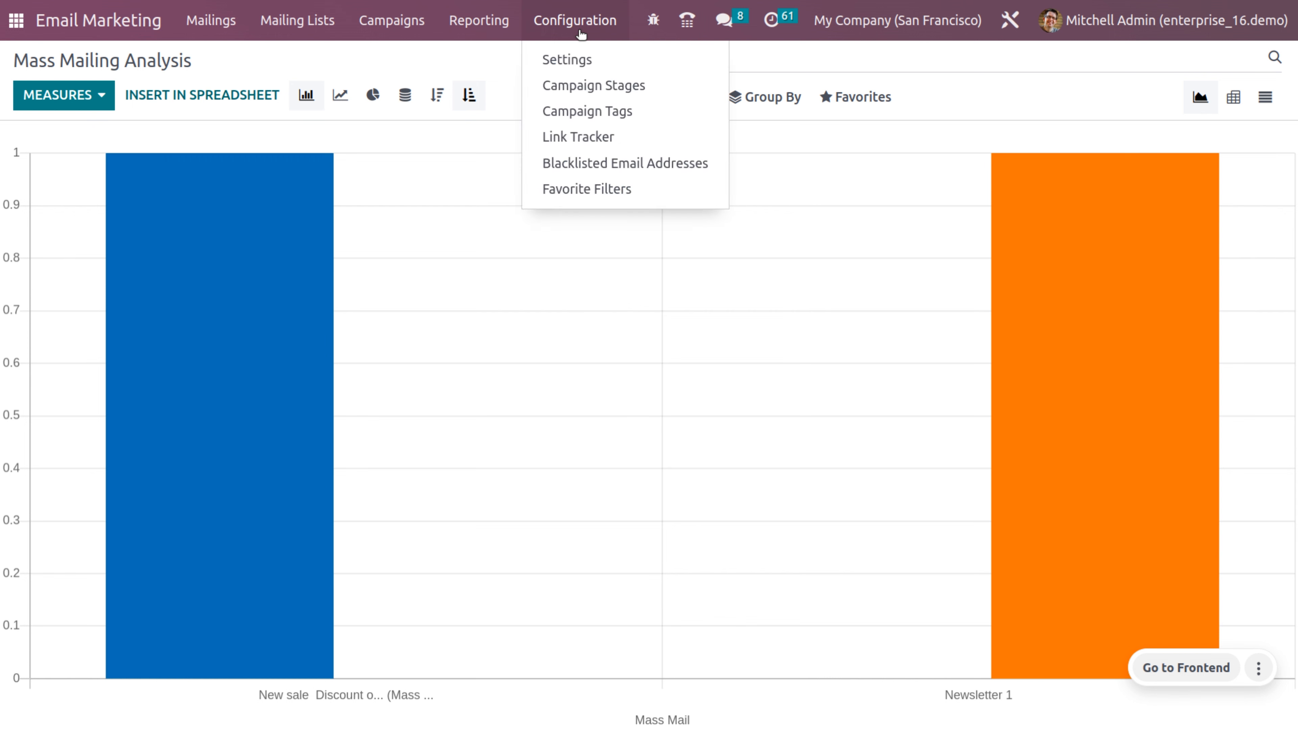
click(582, 61)
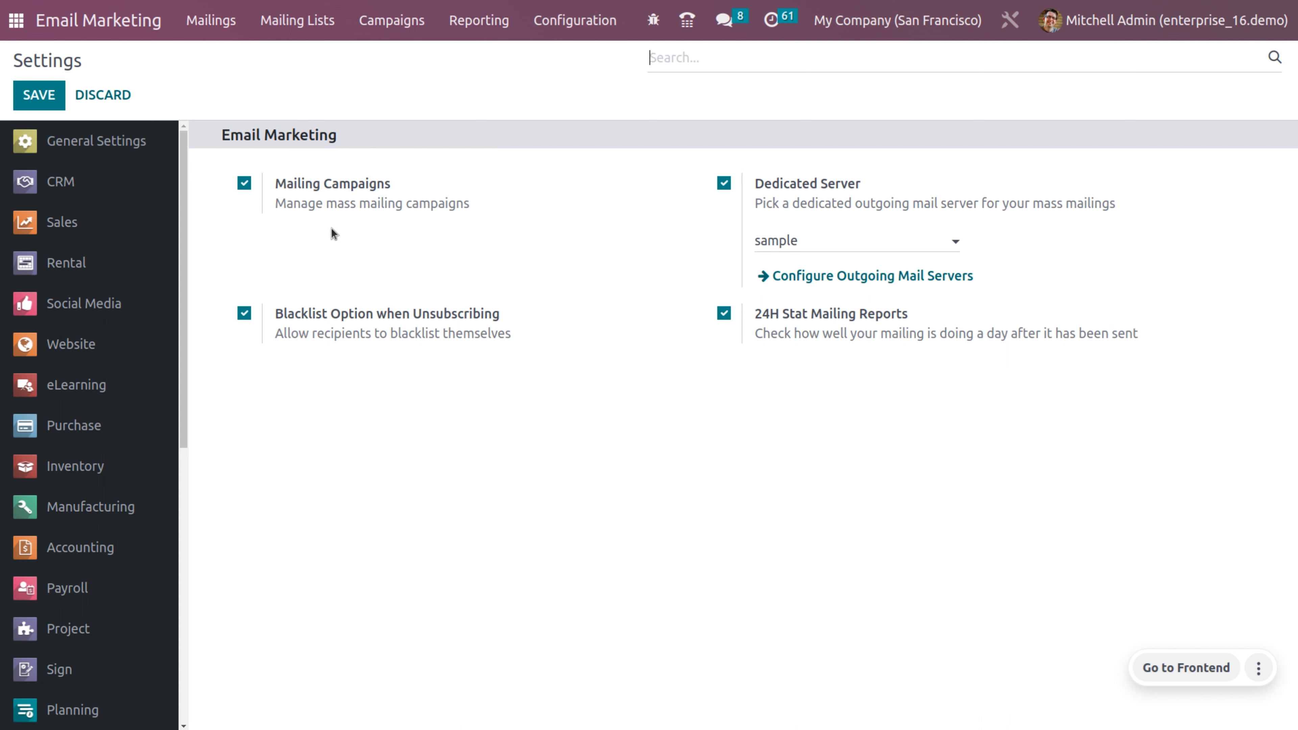
mouse_move(336, 253)
click(290, 14)
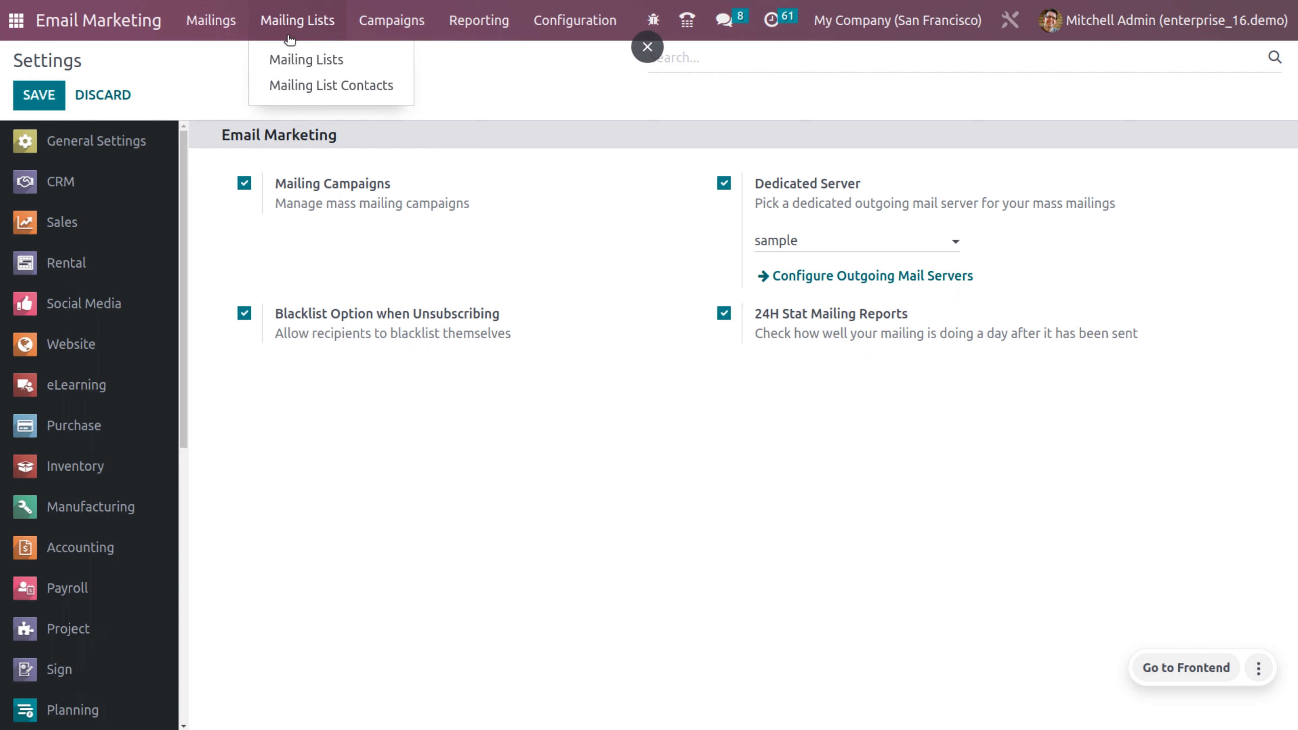